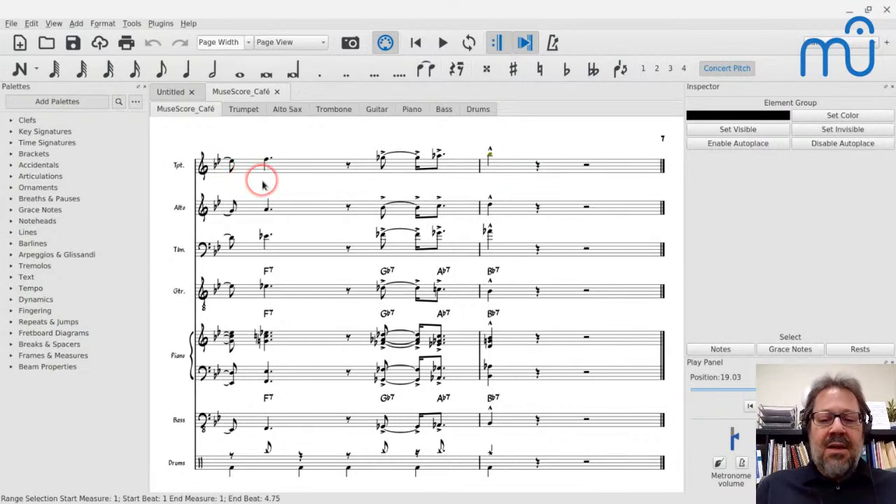
{"action": "scroll", "coordinate": [263, 184], "scroll_direction": "up", "scroll_amount": 5}
{"action": "scroll", "coordinate": [263, 185], "scroll_direction": "left", "scroll_amount": 10}
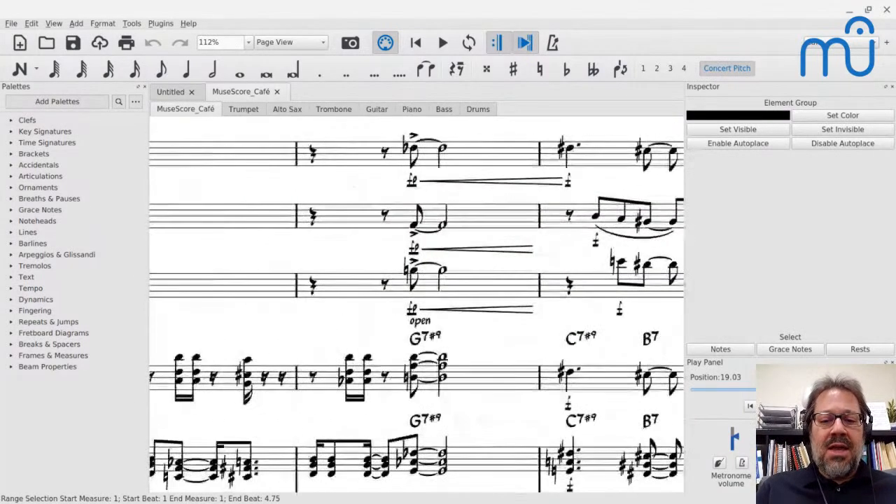
{"action": "scroll", "coordinate": [416, 304], "scroll_direction": "left", "scroll_amount": 3}
{"action": "scroll", "coordinate": [416, 304], "scroll_direction": "down", "scroll_amount": 1}
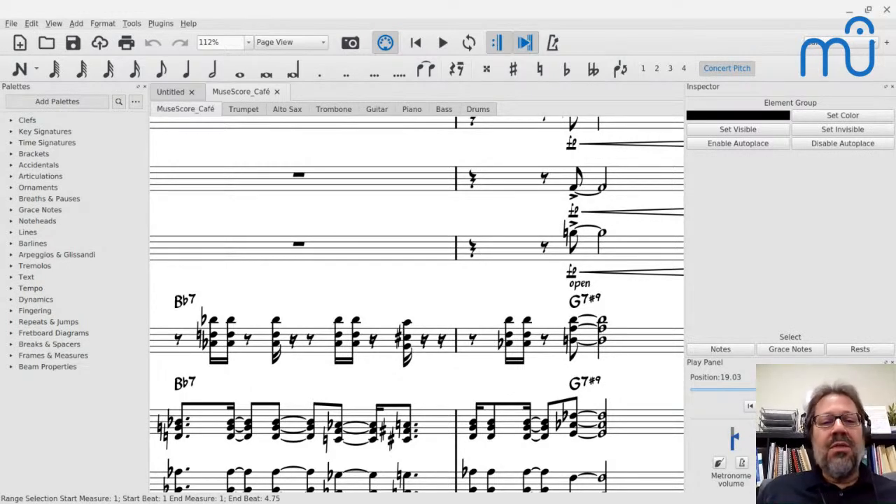
- Switch to the Untitled score and enter a whole-note C in measure 1 using note input mode
{"action": "left_click", "coordinate": [171, 94]}
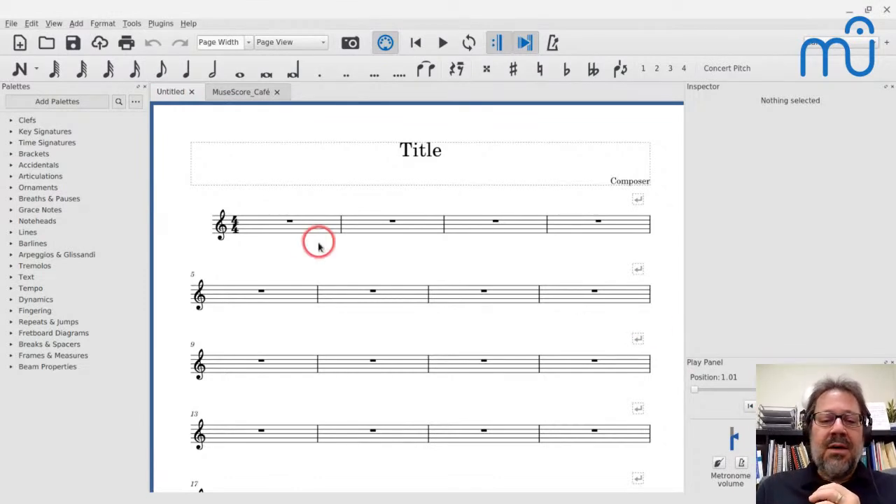
{"action": "left_click", "coordinate": [273, 231]}
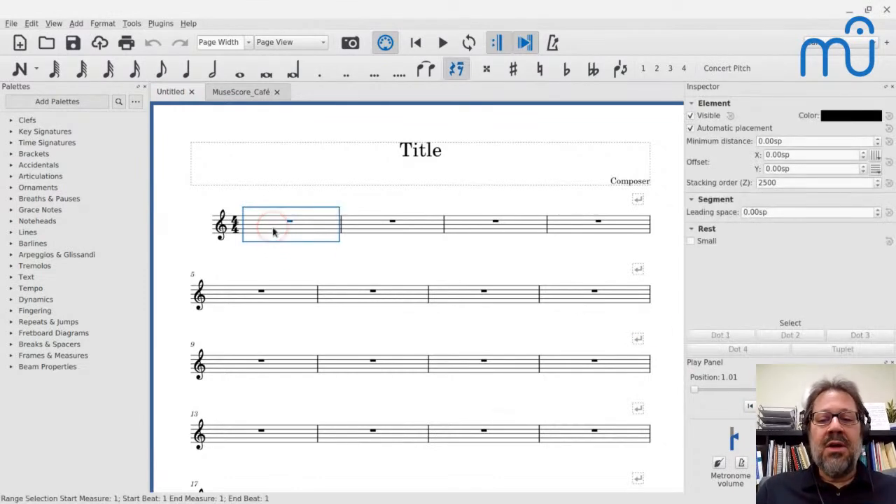
{"action": "left_click", "coordinate": [284, 214]}
{"action": "scroll", "coordinate": [283, 217], "scroll_direction": "up", "scroll_amount": 2}
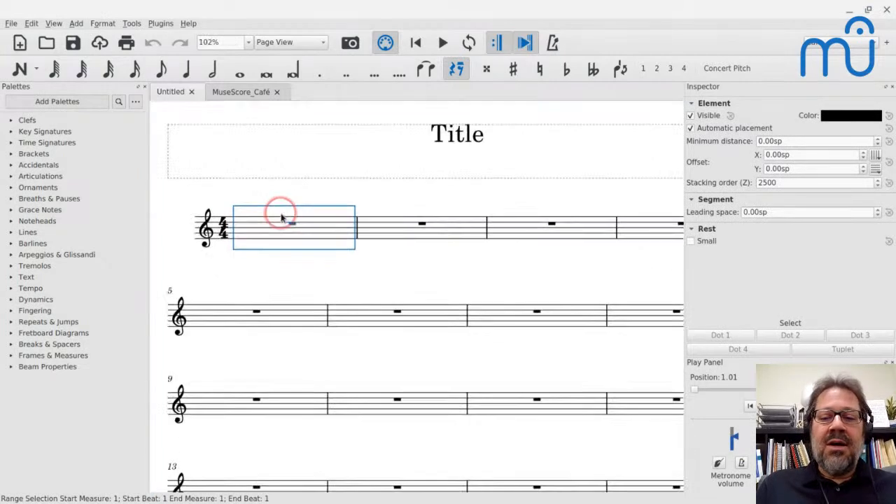
{"action": "scroll", "coordinate": [280, 216], "scroll_direction": "right", "scroll_amount": 2}
{"action": "left_click", "coordinate": [274, 223]}
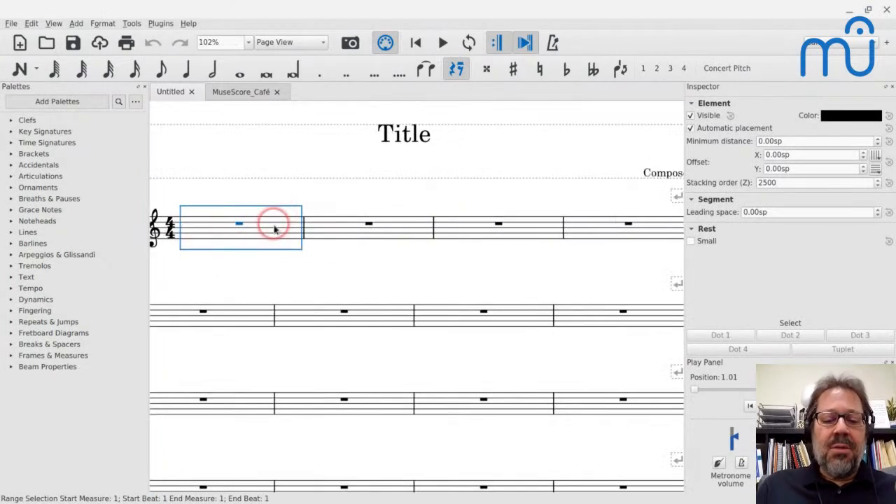
{"action": "key", "text": "n"}
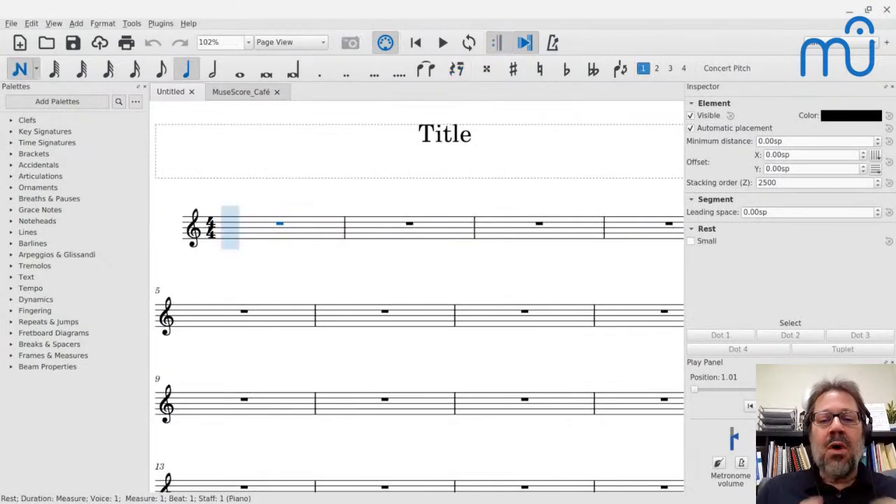
{"action": "scroll", "coordinate": [277, 224], "scroll_direction": "down", "scroll_amount": 1}
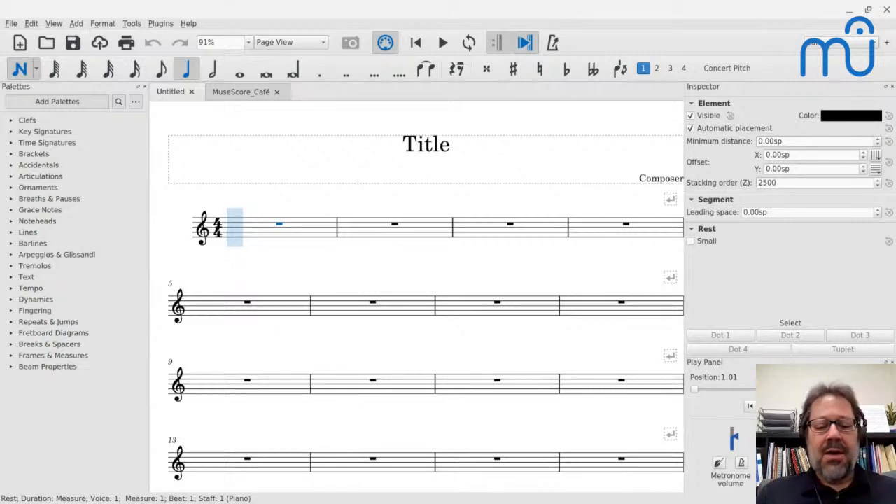
{"action": "key", "text": "7"}
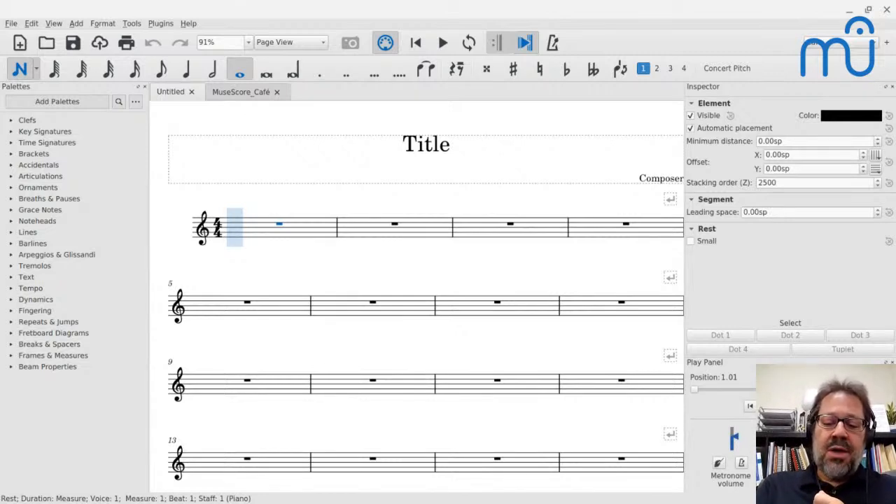
{"action": "key", "text": "c"}
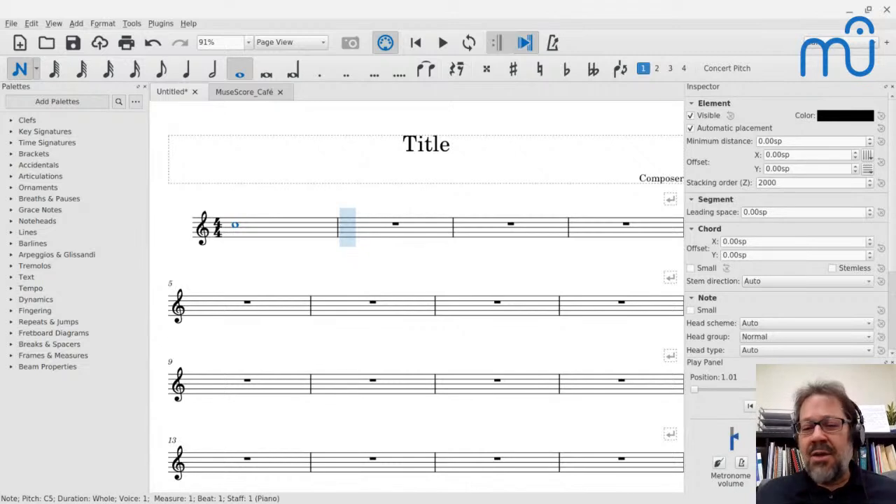
- Fill measure 2 with a dotted half-note C followed by a quarter-note C
{"action": "key", "text": "6"}
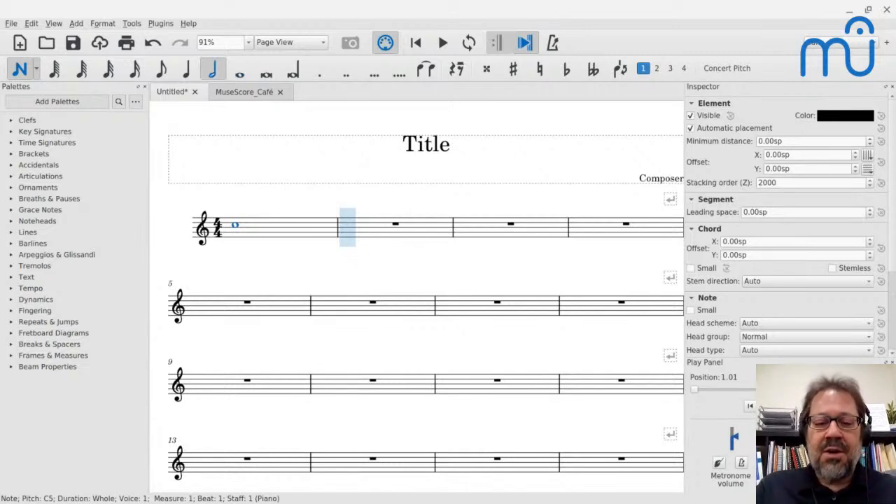
{"action": "key", "text": "period"}
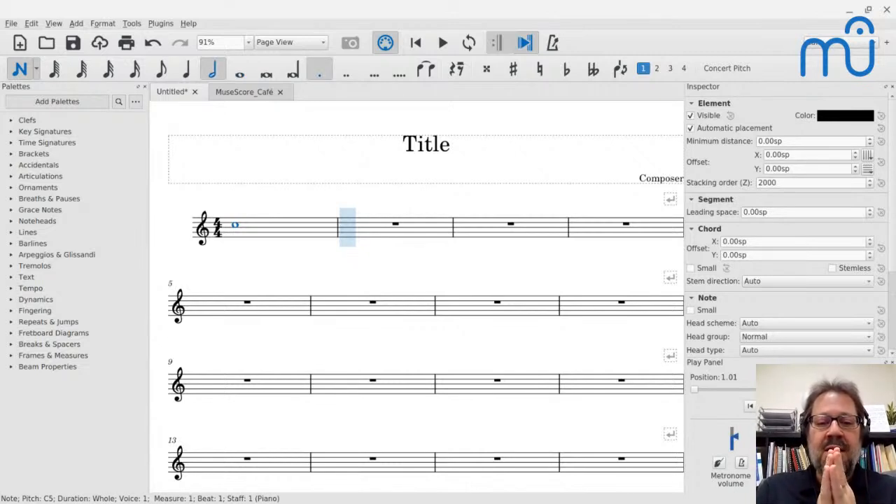
{"action": "key", "text": "c"}
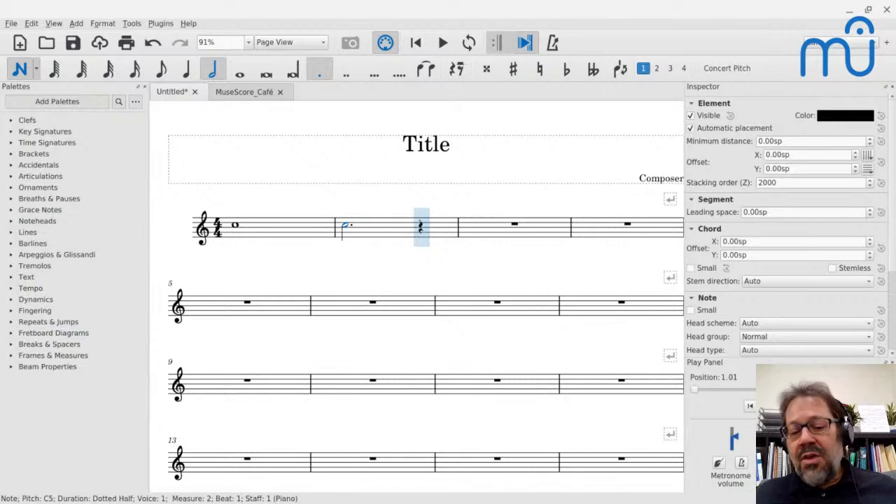
{"action": "key", "text": "5"}
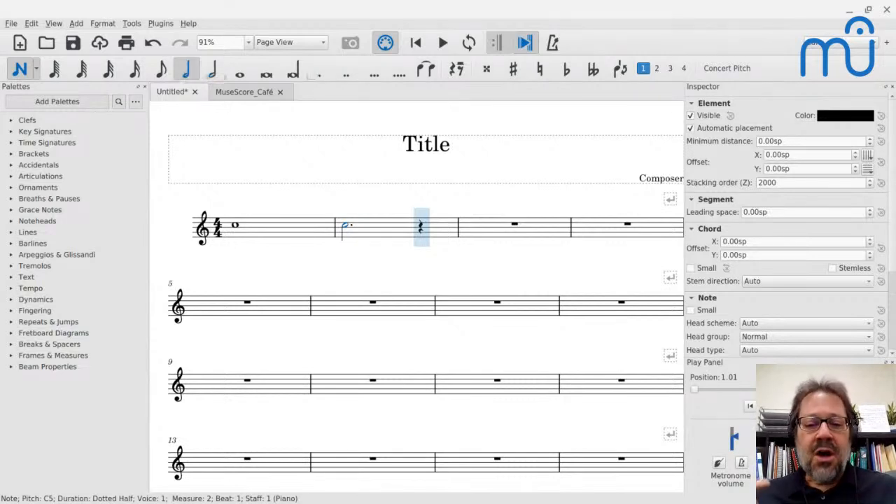
{"action": "key", "text": "c"}
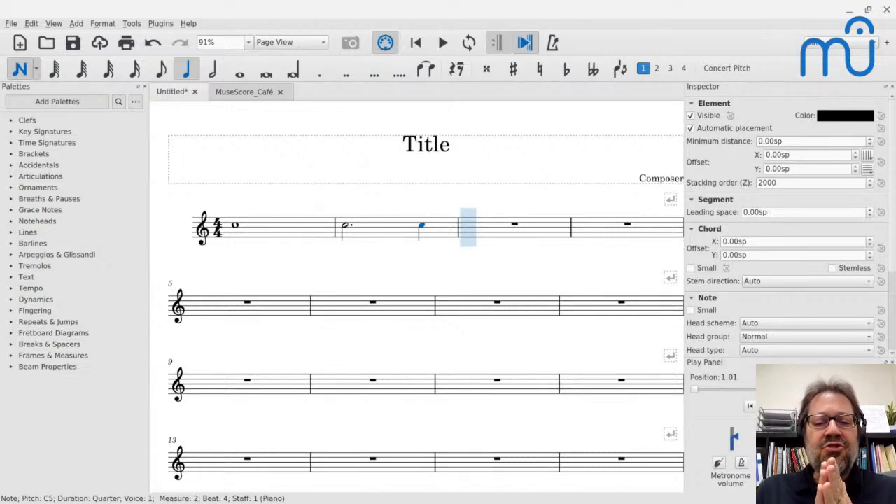
- Fill measure 3 with two half-note Cs
{"action": "key", "text": "6"}
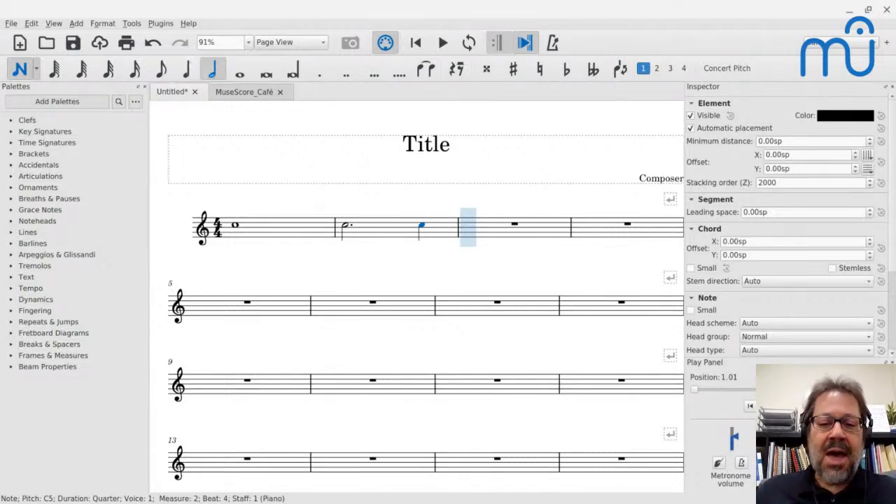
{"action": "key", "text": "c"}
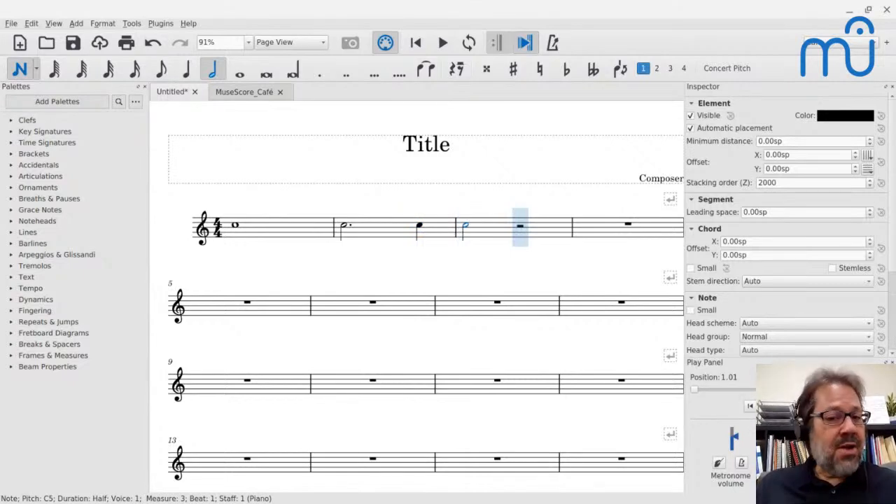
{"action": "key", "text": "c"}
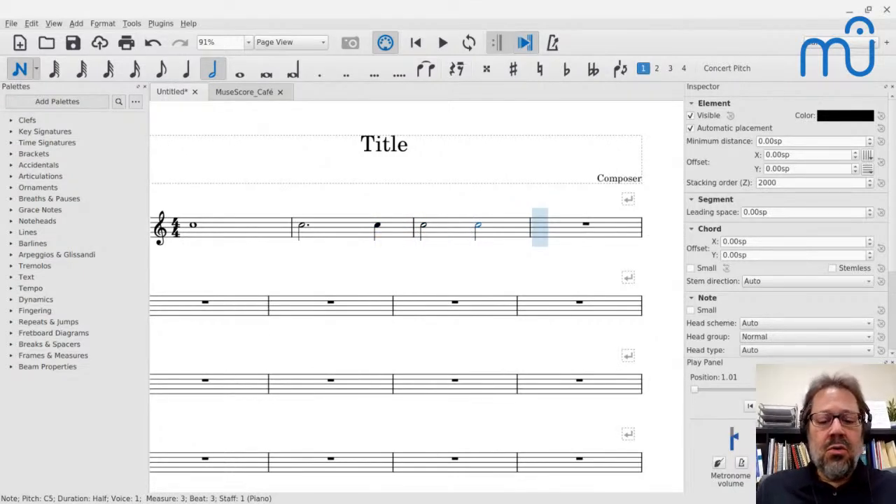
- Fill measure 4 with a half-note C followed by two quarter-note Cs
{"action": "key", "text": "c"}
{"action": "key", "text": "5"}
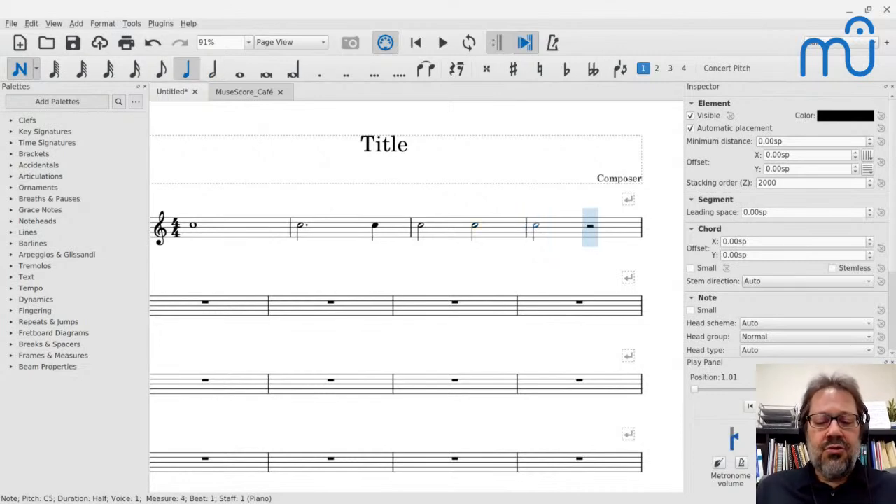
{"action": "key", "text": "c"}
{"action": "key", "text": "c"}
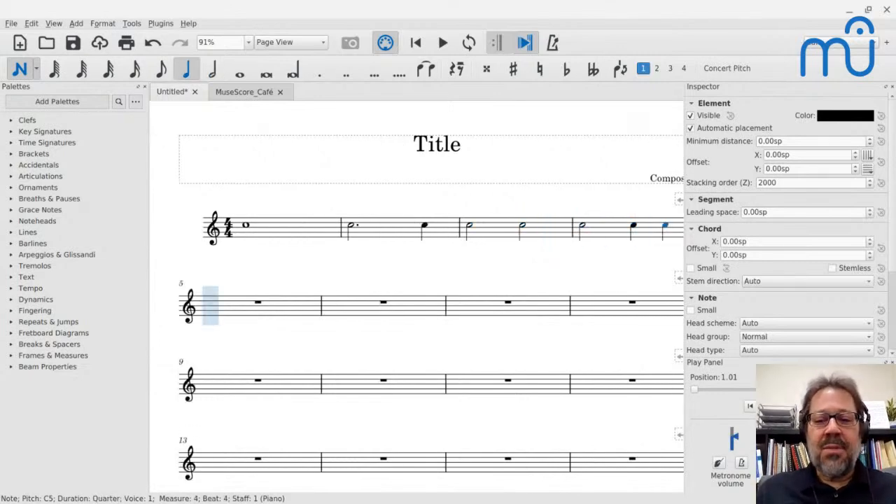
{"action": "key", "text": "ctrl+minus"}
{"action": "key", "text": "ctrl+plus"}
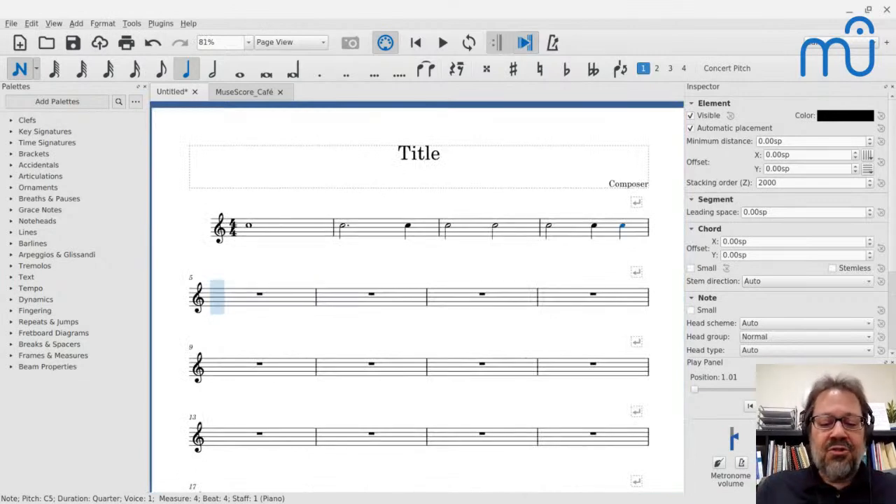
- Fill measure 5 with a quarter-note C followed by a dotted half-note C
{"action": "key", "text": "c"}
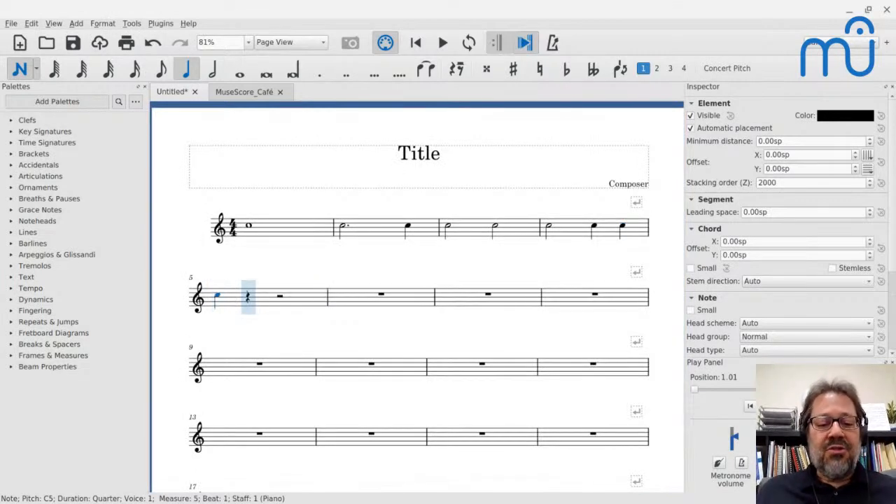
{"action": "key", "text": "6"}
{"action": "key", "text": "period"}
{"action": "key", "text": "c"}
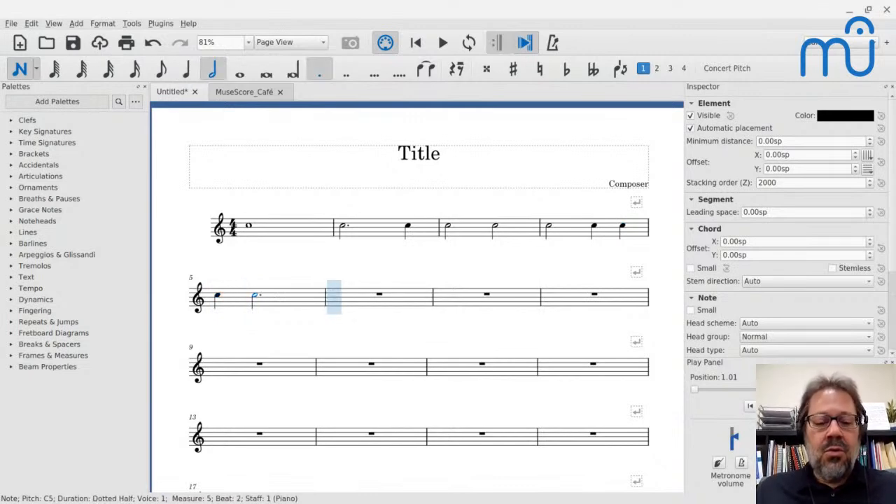
- Fill measure 6 with a quarter-note C, a half-note C and another quarter-note C
{"action": "key", "text": "5"}
{"action": "key", "text": "c"}
{"action": "key", "text": "6"}
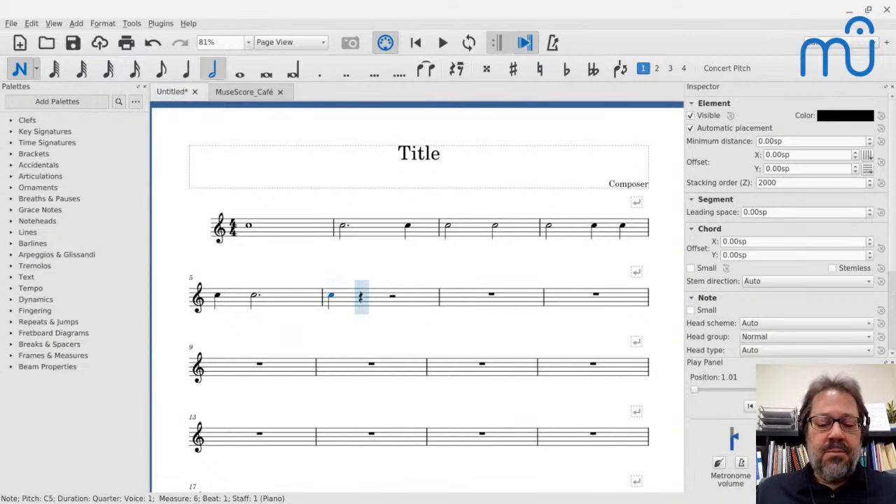
{"action": "key", "text": "c"}
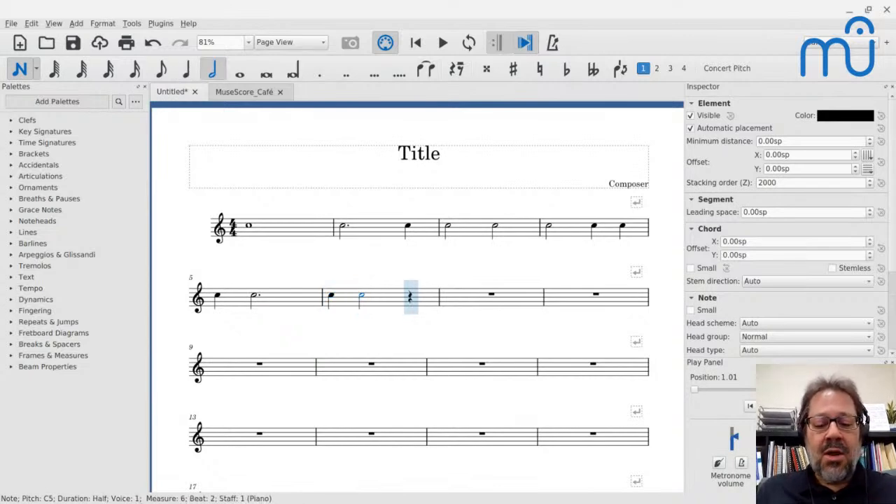
{"action": "key", "text": "5"}
{"action": "key", "text": "c"}
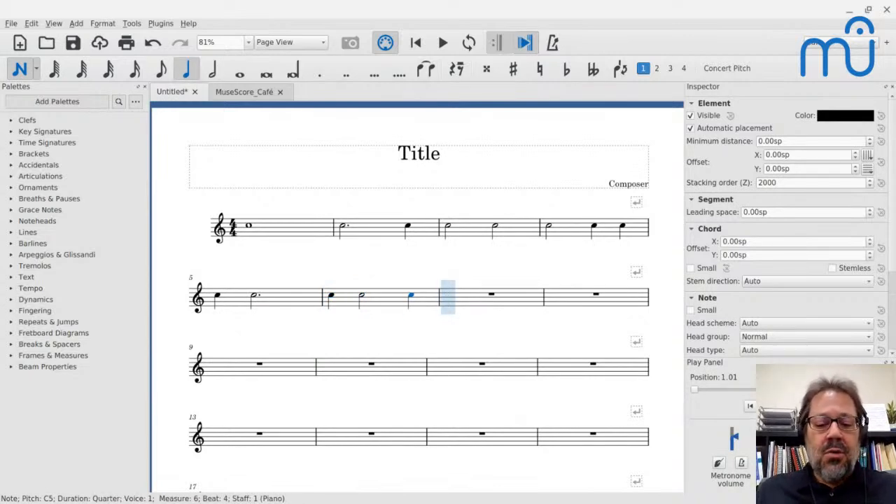
- Fill measure 7 with two quarter-note Cs followed by a half-note C
{"action": "key", "text": "c"}
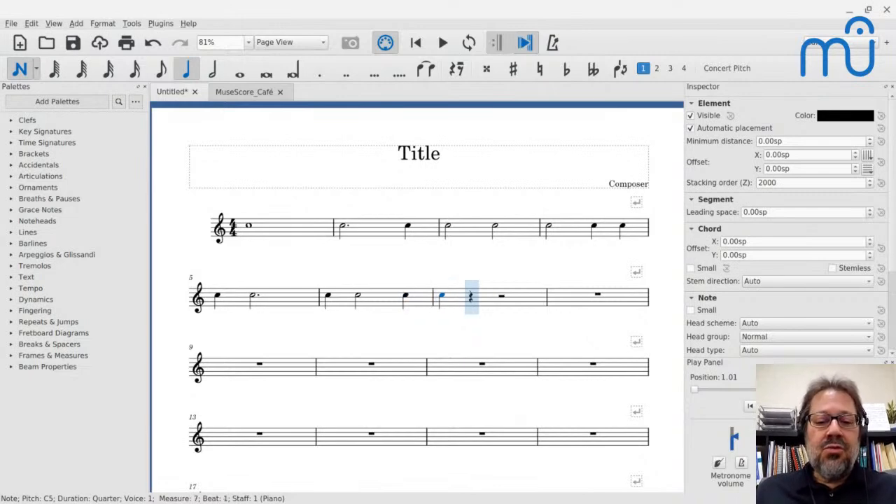
{"action": "key", "text": "c"}
{"action": "key", "text": "6"}
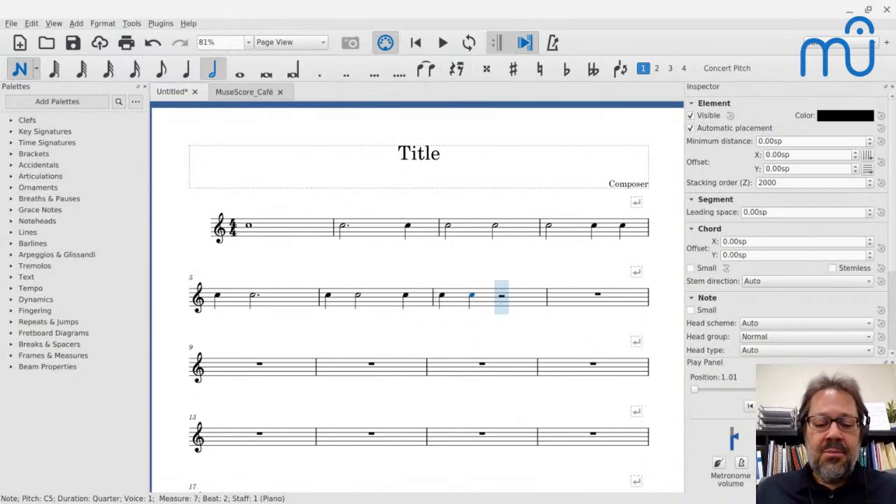
{"action": "key", "text": "c"}
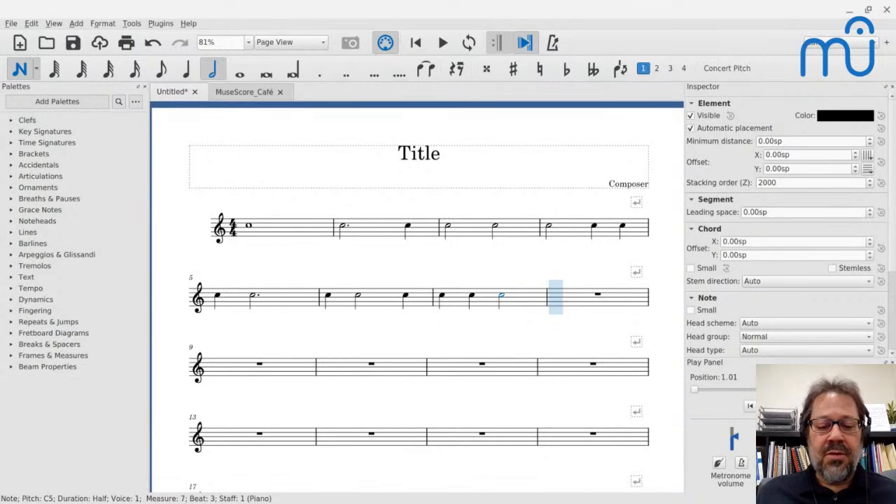
- Fill measure 8 with four quarter-note Cs and leave note input mode
{"action": "key", "text": "5"}
{"action": "key", "text": "c"}
{"action": "key", "text": "c"}
{"action": "key", "text": "c"}
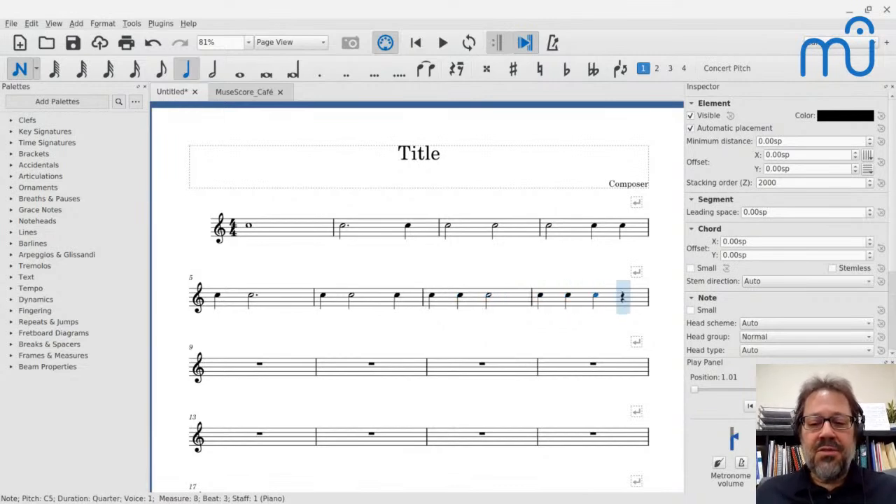
{"action": "key", "text": "c"}
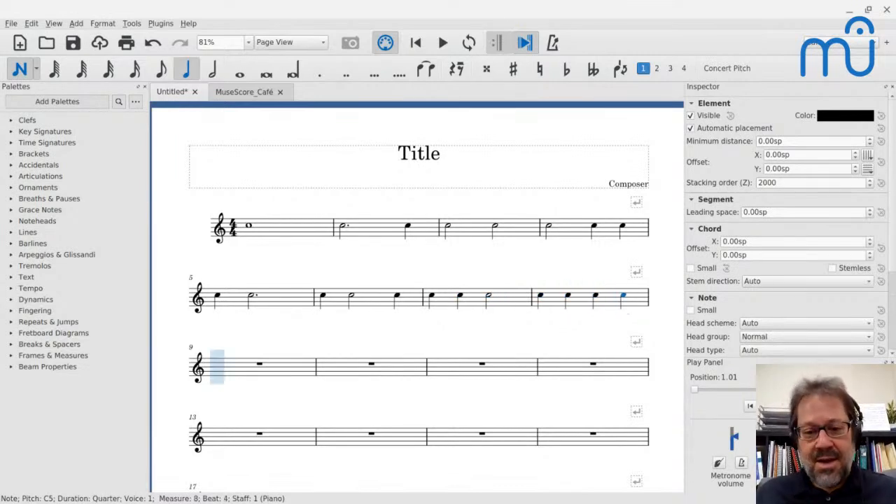
{"action": "key", "text": "Escape"}
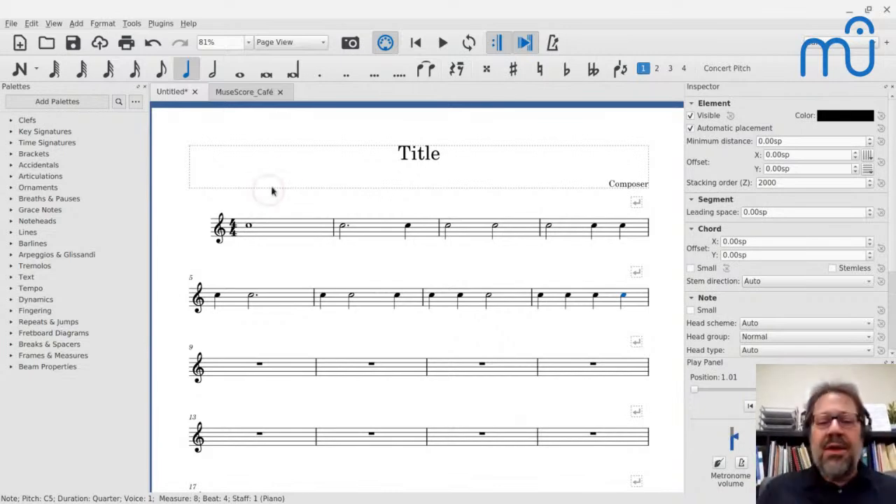
- Play back the rhythm of measure 5 from its first note and select measure 2
{"action": "left_click", "coordinate": [217, 297], "text": "shift"}
{"action": "key", "text": "space"}
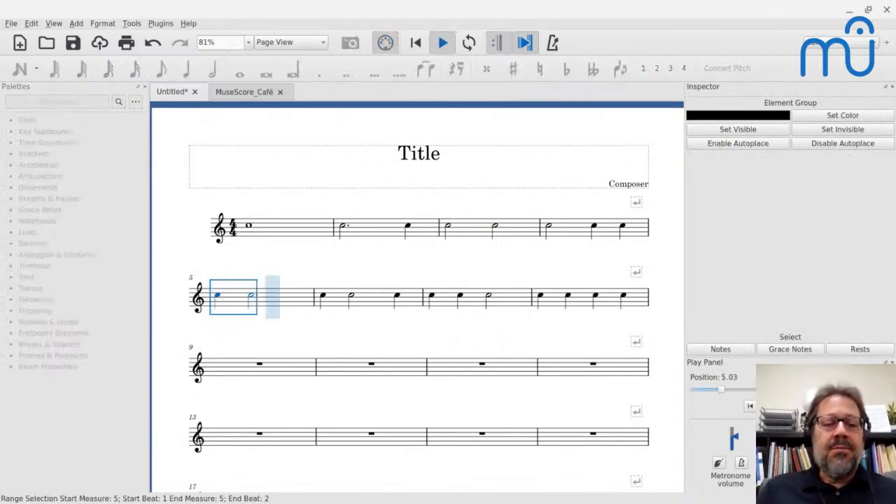
{"action": "left_click", "coordinate": [217, 297]}
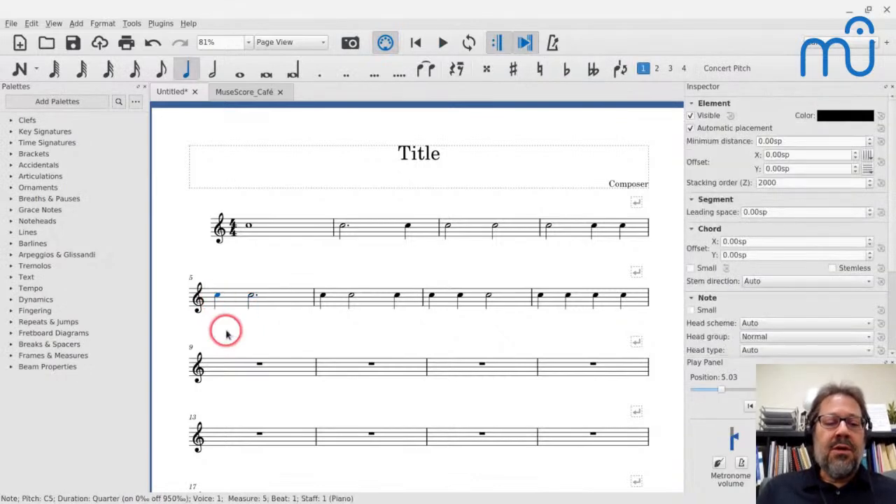
{"action": "left_click", "coordinate": [363, 231]}
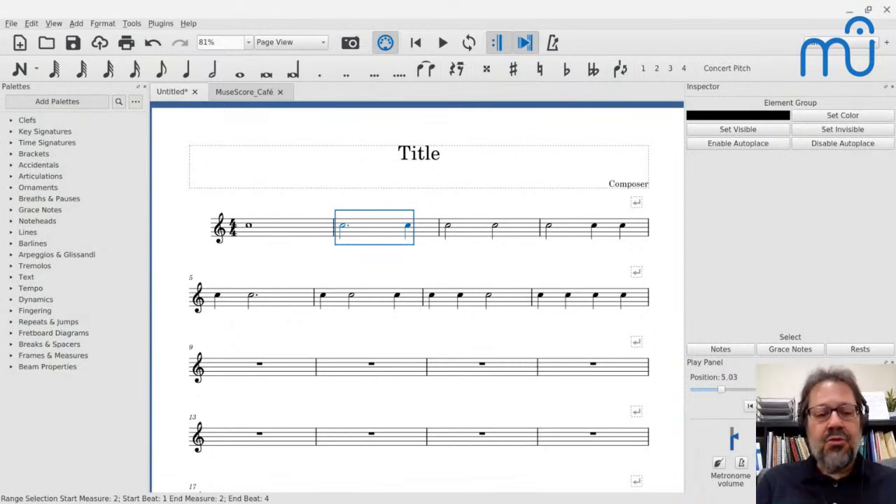
- Select the completed rhythm patterns from measure 1 through measure 8 as one range
{"action": "left_click", "coordinate": [250, 228]}
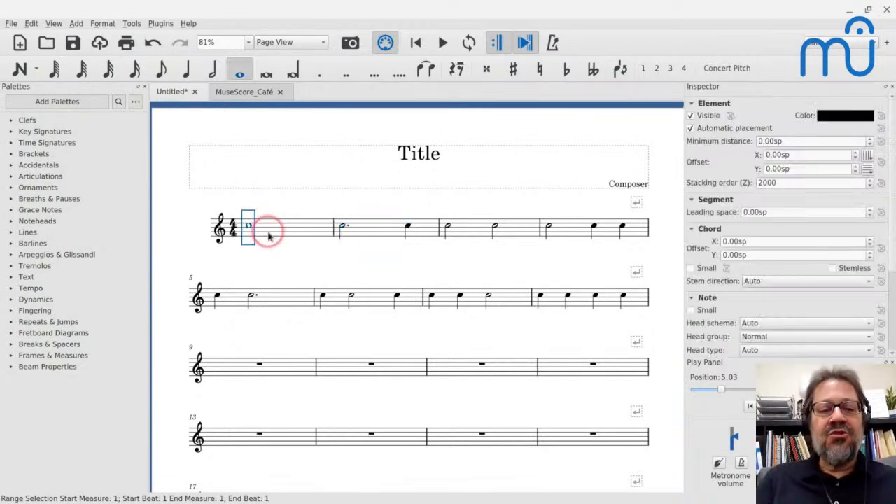
{"action": "left_click", "coordinate": [548, 299], "text": "shift"}
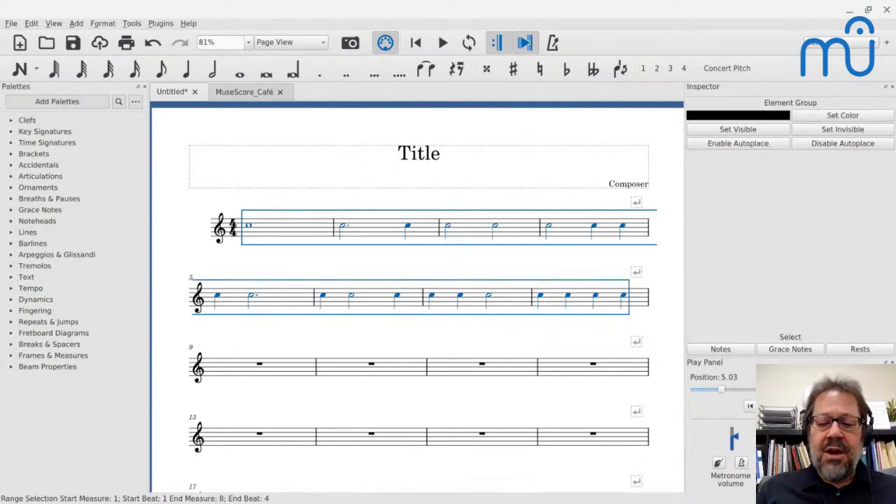
- Switch to the terminal, run the demo command, and return to the MuseScore score
{"action": "left_click", "coordinate": [546, 490]}
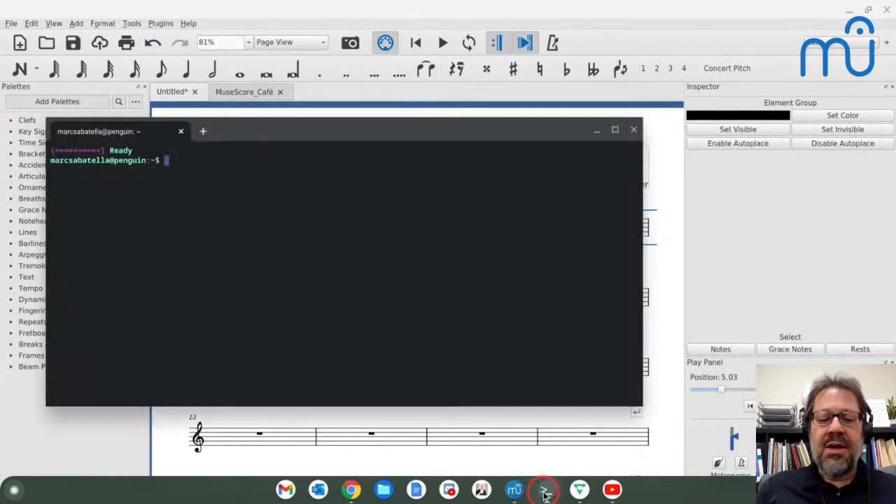
{"action": "type", "text": "demo"}
{"action": "key", "text": "Return"}
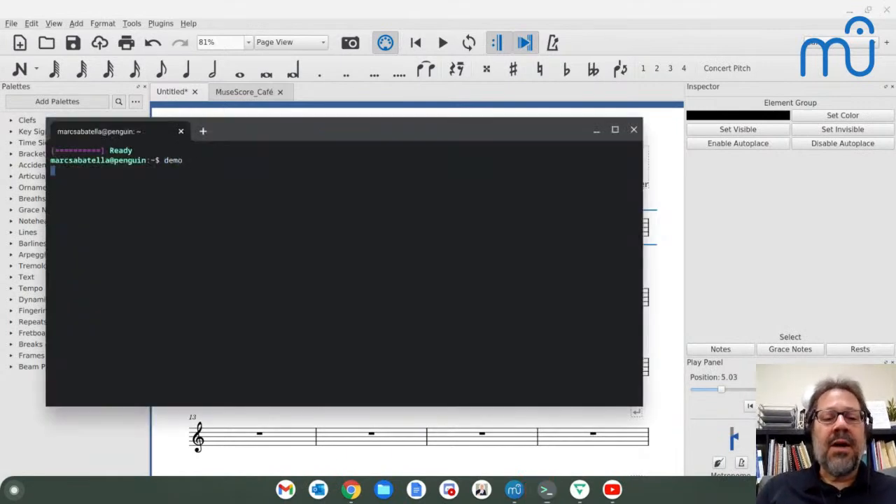
{"action": "key", "text": "alt+Tab"}
- Copy the selected eight measures and select empty measure 9 as the paste destination
{"action": "key", "text": "ctrl+c"}
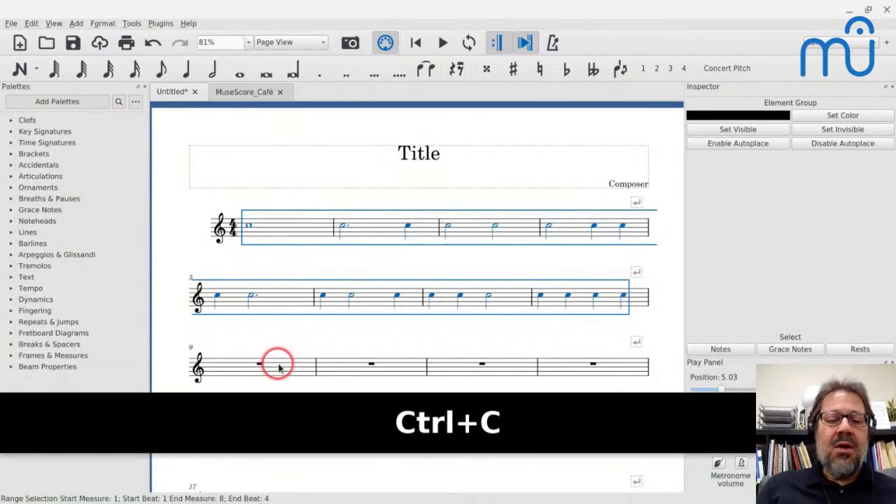
{"action": "scroll", "coordinate": [281, 345], "scroll_direction": "down", "scroll_amount": 2}
{"action": "left_click", "coordinate": [280, 287]}
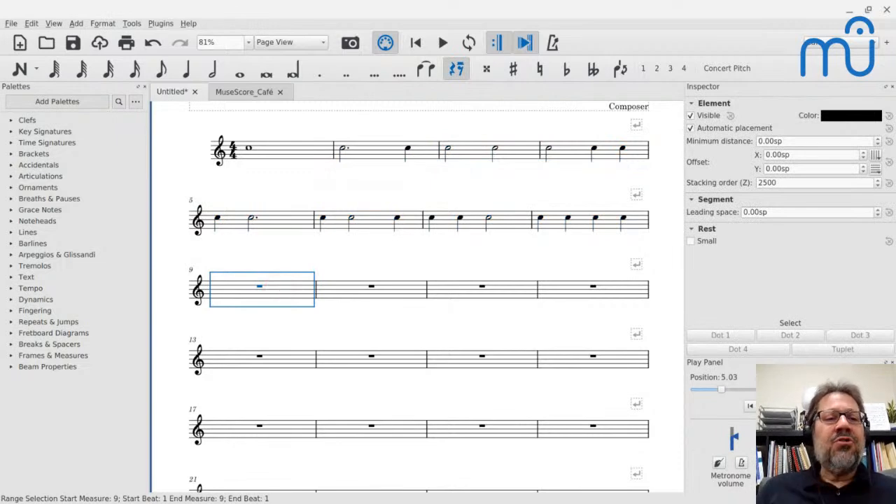
{"action": "left_click", "coordinate": [31, 23]}
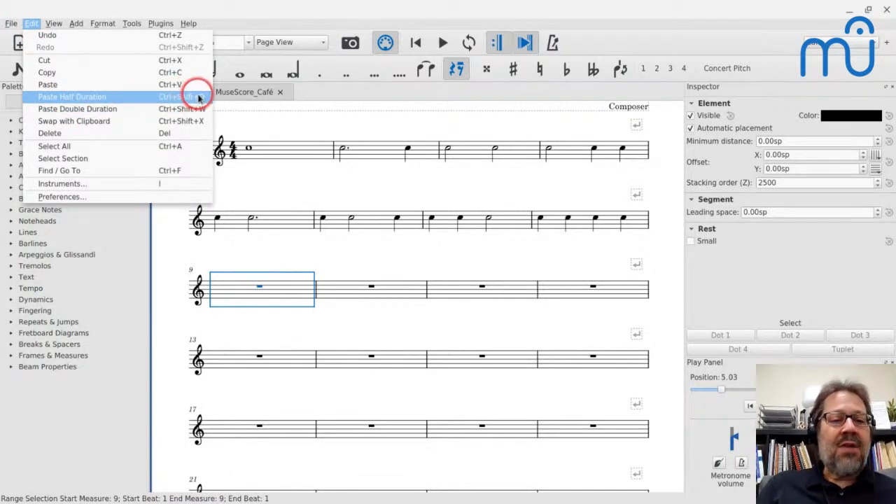
{"action": "left_click", "coordinate": [138, 100]}
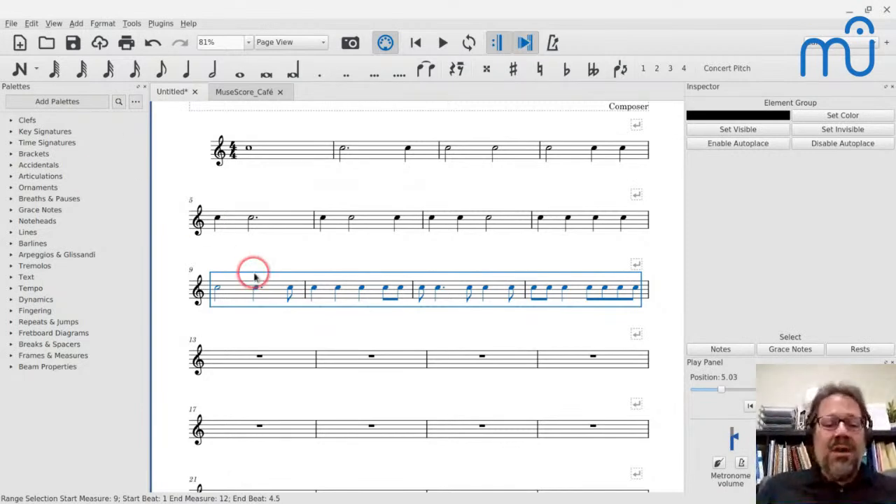
{"action": "key", "text": "ctrl+z"}
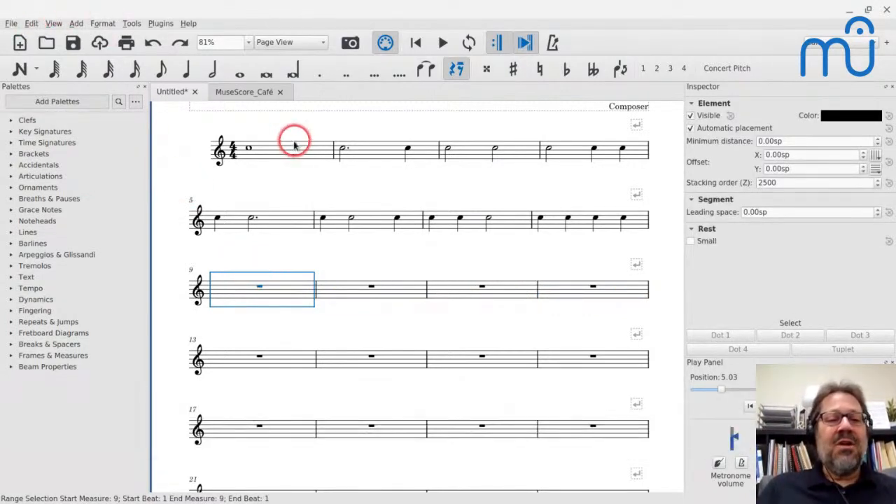
- Paste the copied eight measures at half duration starting in measure 9
{"action": "left_click", "coordinate": [32, 25]}
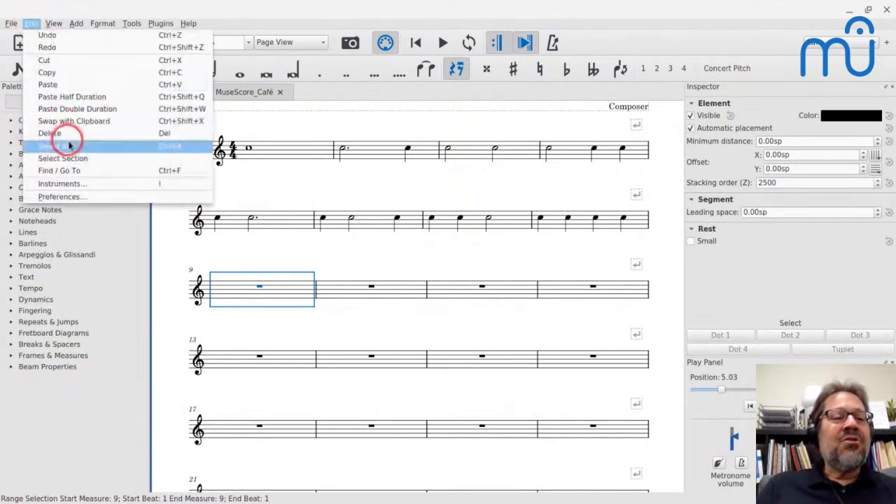
{"action": "left_click", "coordinate": [63, 98]}
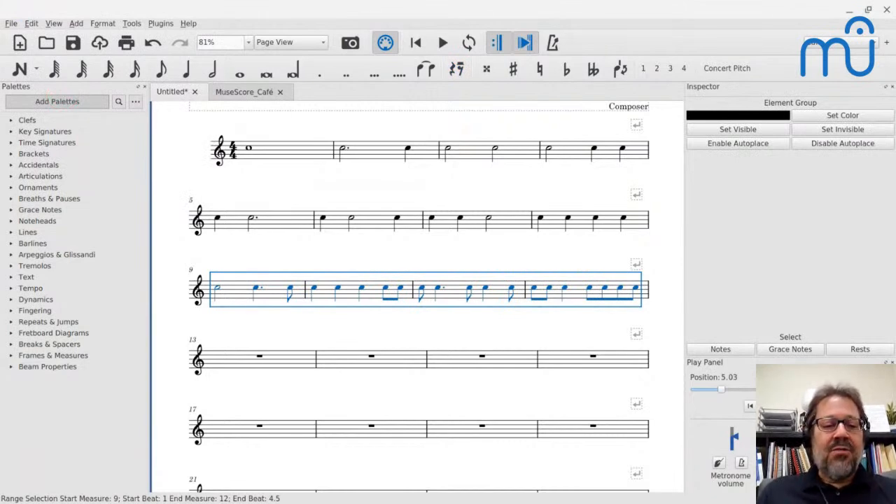
- Insert a vertical frame above the system starting at measure 9 and clear the selection
{"action": "left_click", "coordinate": [234, 293]}
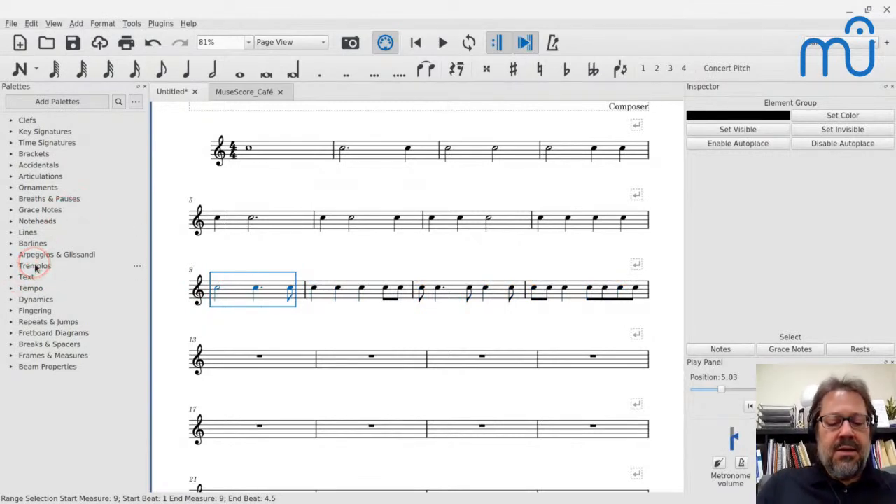
{"action": "key", "text": "ctrl+alt+v"}
{"action": "key", "text": "Escape"}
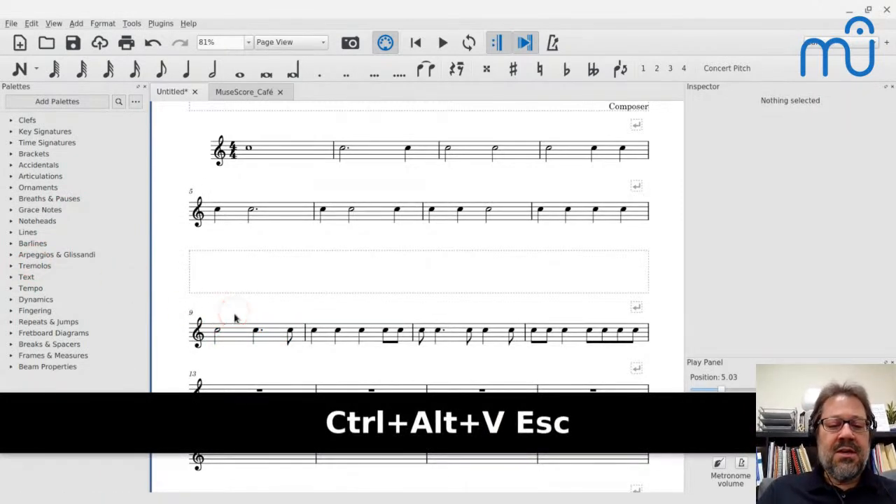
{"action": "left_click", "coordinate": [280, 241]}
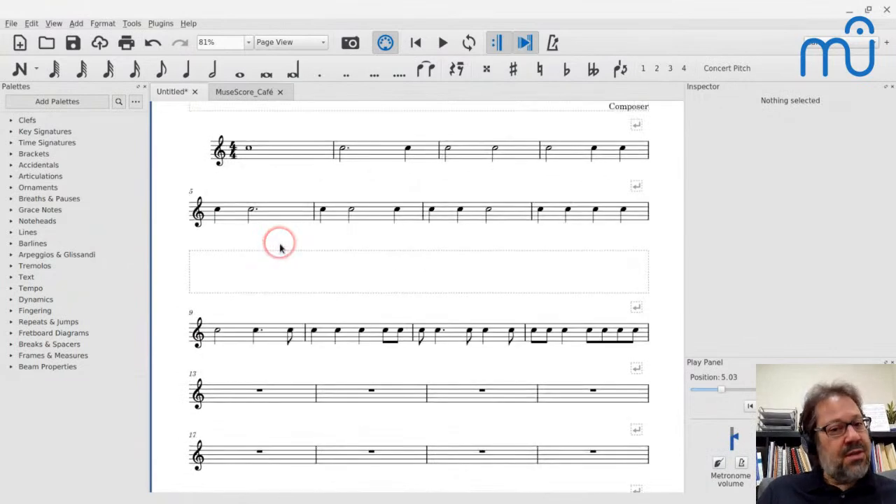
- Play back the first section from the whole note in measure 1 through measure 8, and stop before the half-duration patterns
{"action": "scroll", "coordinate": [280, 246], "scroll_direction": "up", "scroll_amount": 1}
{"action": "left_click", "coordinate": [218, 370]}
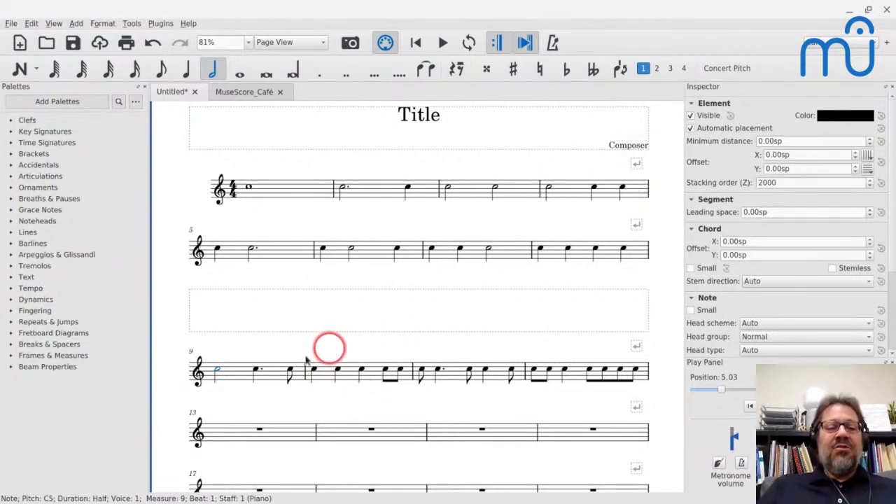
{"action": "left_click", "coordinate": [237, 376]}
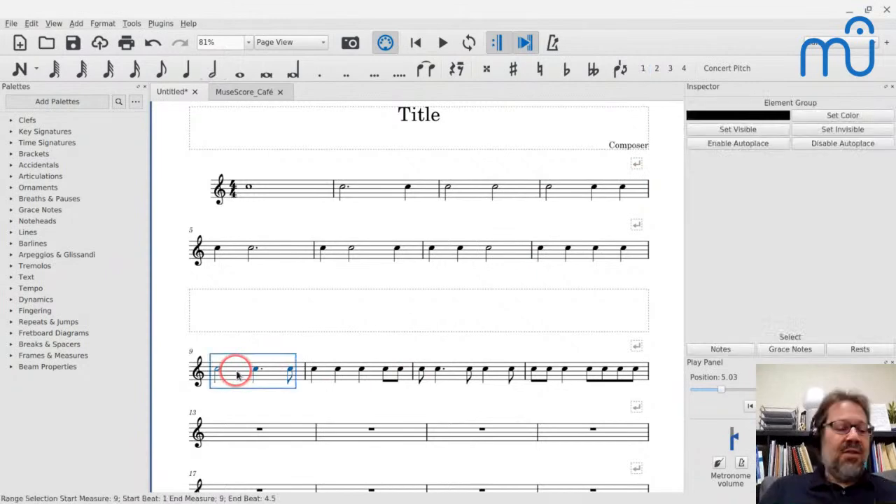
{"action": "left_click", "coordinate": [256, 189]}
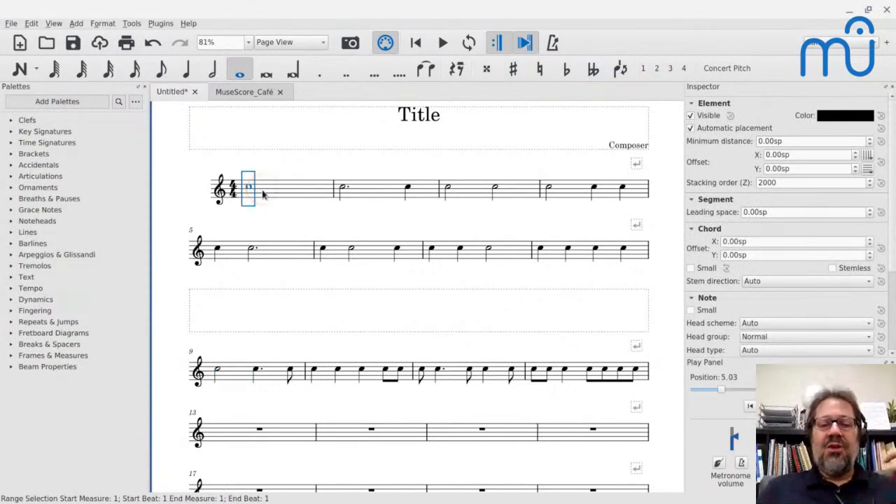
{"action": "key", "text": "space"}
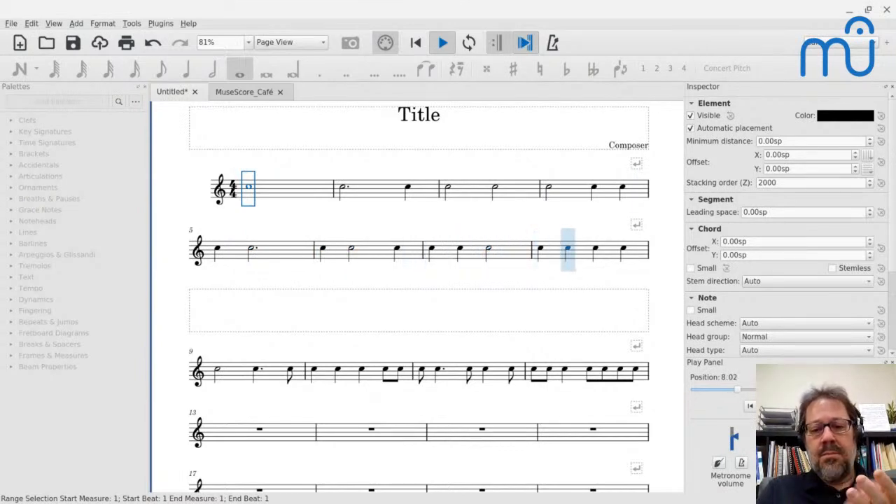
{"action": "key", "text": "space"}
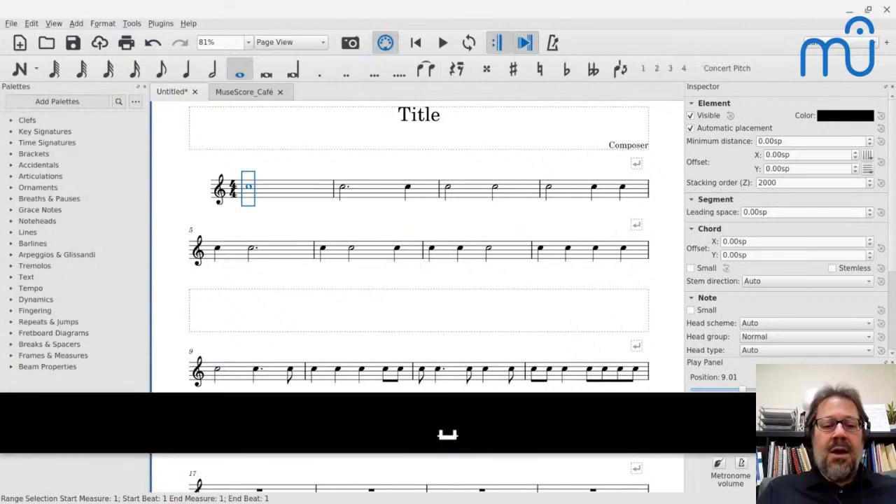
- Add a section break at the end of measure 8
{"action": "left_click", "coordinate": [612, 255]}
{"action": "key", "text": "ctrl+alt+Return"}
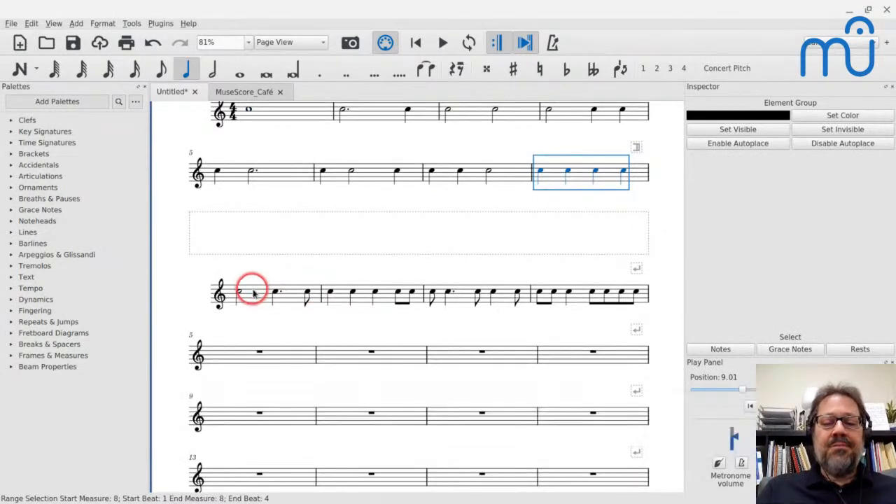
- Turn on the metronome and play the half-duration section from its first measure through its fourth measure
{"action": "left_click", "coordinate": [254, 293]}
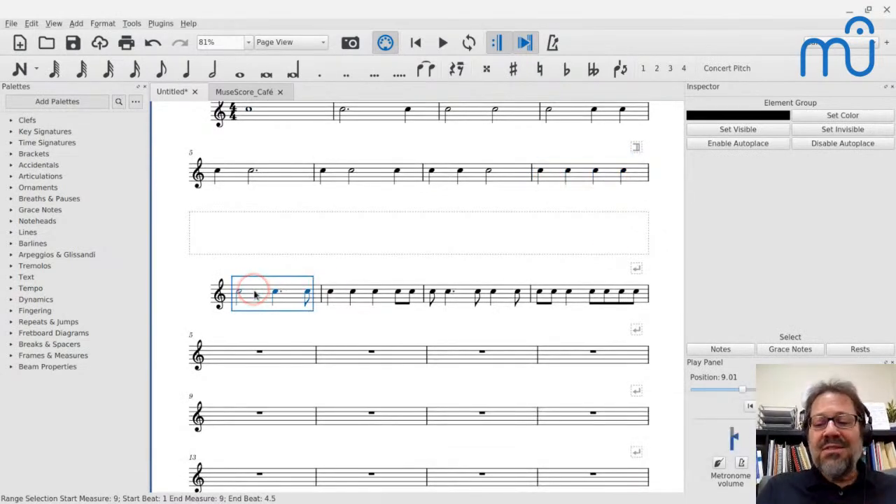
{"action": "left_click", "coordinate": [742, 464]}
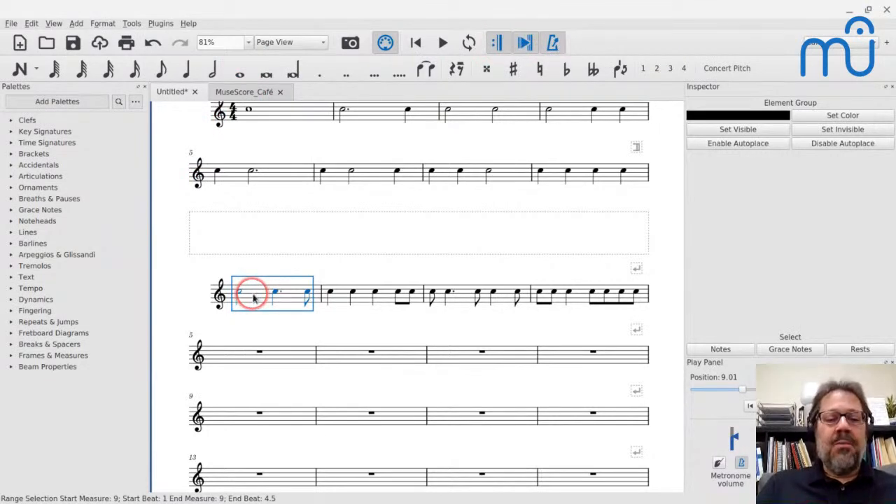
{"action": "key", "text": "space"}
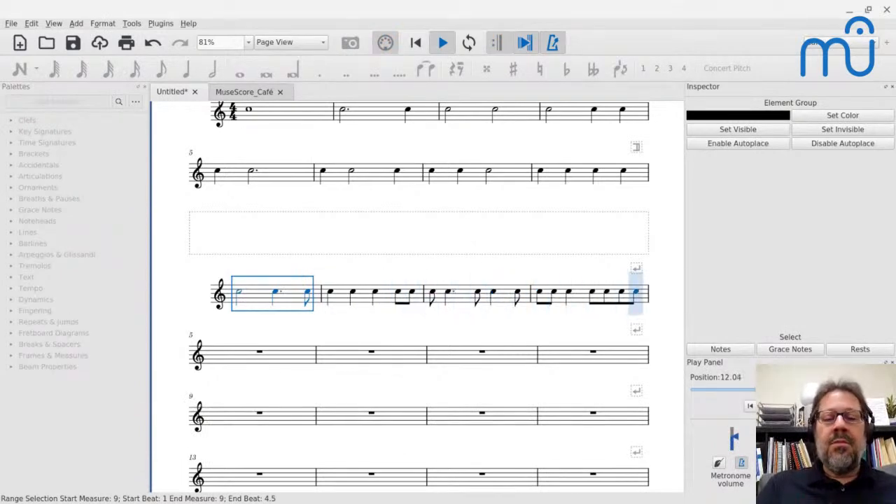
{"action": "key", "text": "space"}
- Add a section break after the last half-duration measure and insert a vertical frame above the following empty system
{"action": "left_click", "coordinate": [568, 296]}
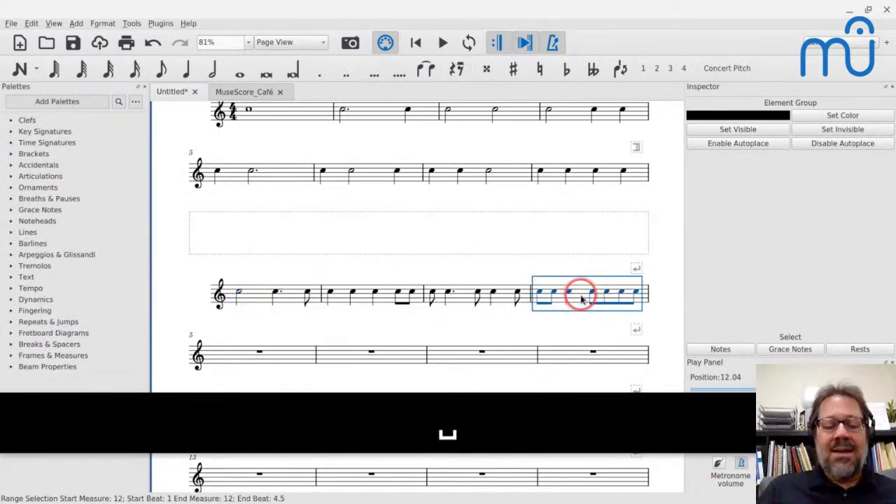
{"action": "key", "text": "ctrl+alt+Return"}
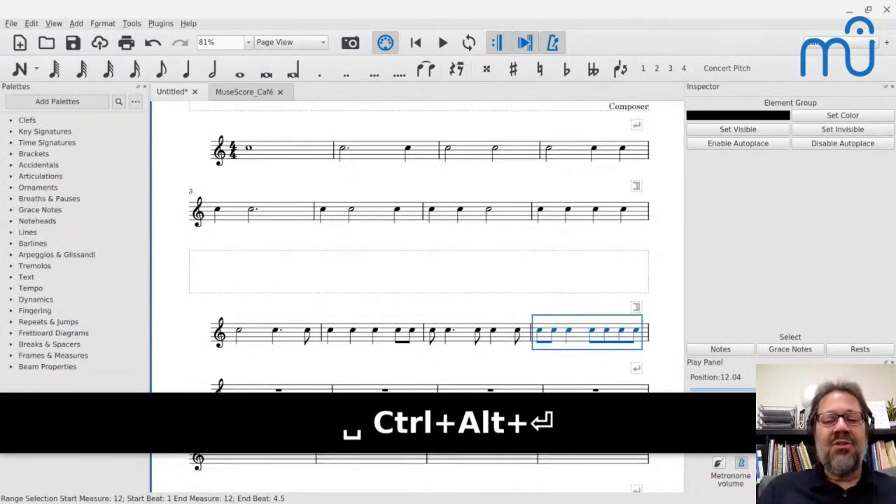
{"action": "scroll", "coordinate": [340, 358], "scroll_direction": "down", "scroll_amount": 3}
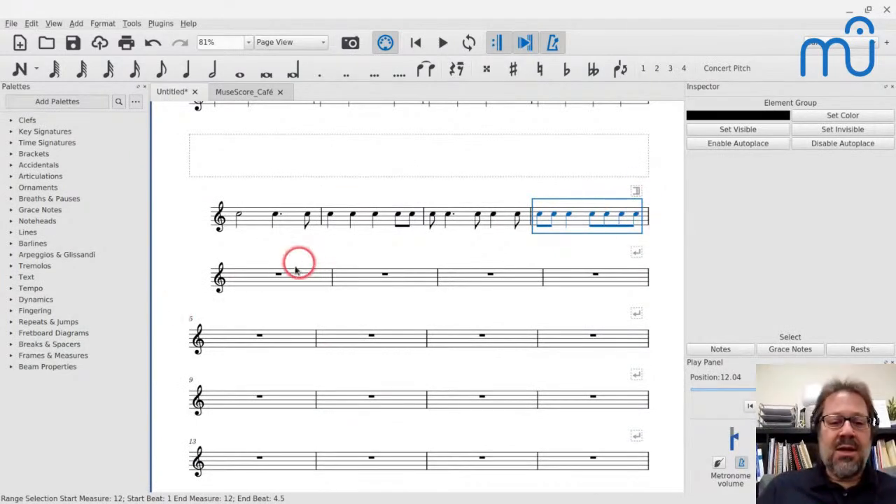
{"action": "left_click", "coordinate": [273, 277]}
{"action": "key", "text": "ctrl+alt+v"}
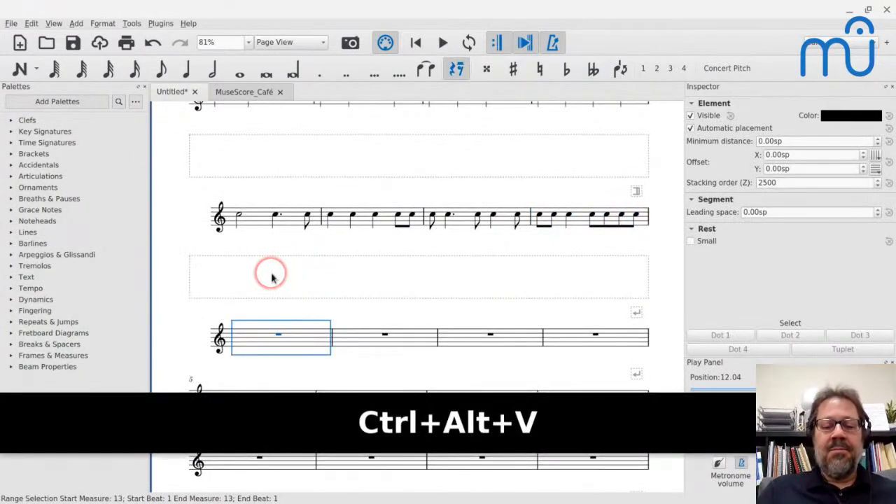
{"action": "scroll", "coordinate": [272, 277], "scroll_direction": "down", "scroll_amount": 1}
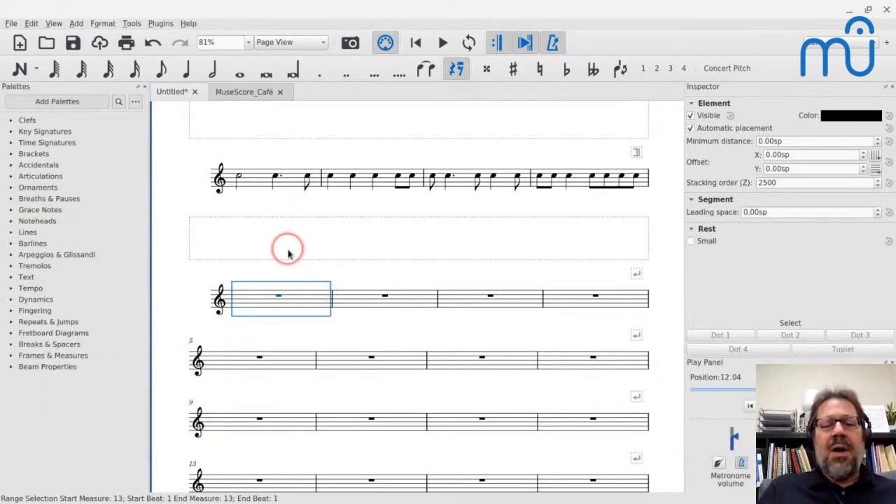
{"action": "scroll", "coordinate": [287, 253], "scroll_direction": "down", "scroll_amount": 2}
{"action": "scroll", "coordinate": [392, 294], "scroll_direction": "up", "scroll_amount": 2}
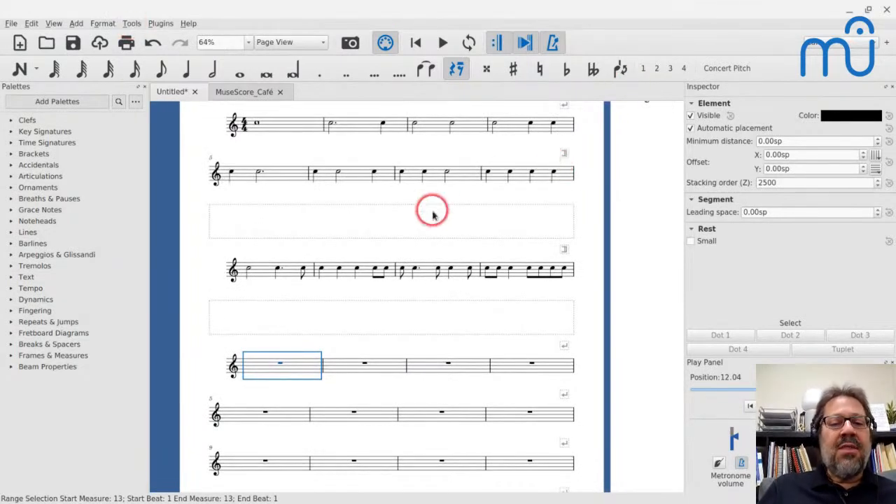
- Open the keyboard shortcut preferences and search the actions for "frame"
{"action": "left_click", "coordinate": [29, 23]}
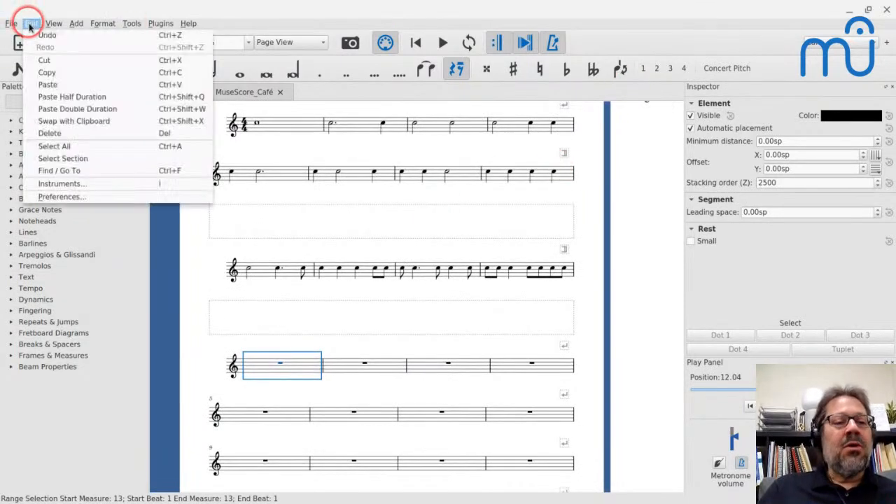
{"action": "left_click", "coordinate": [58, 198]}
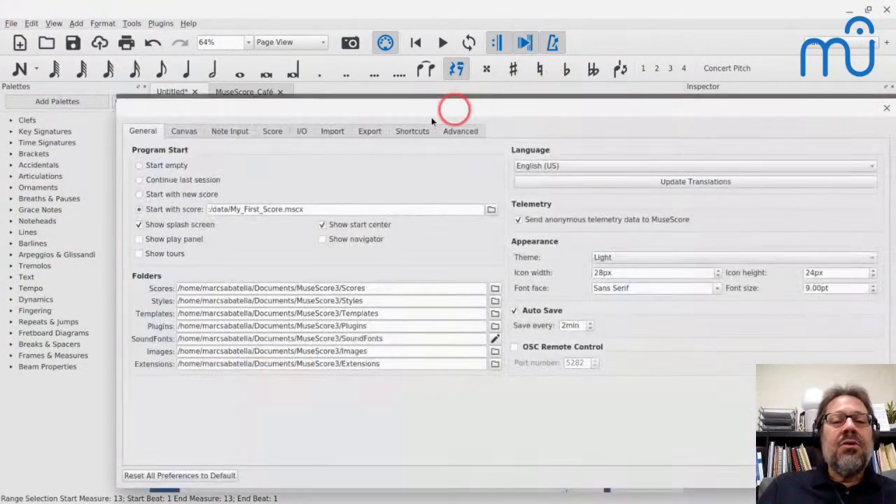
{"action": "left_click", "coordinate": [420, 132]}
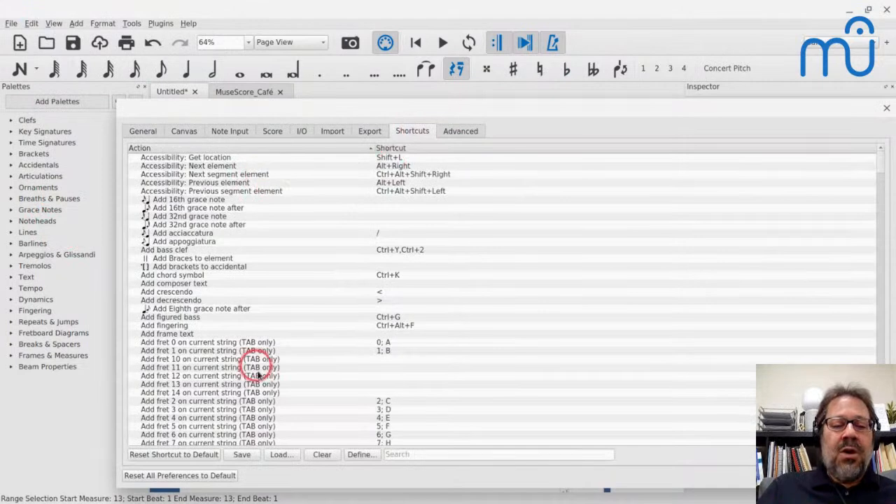
{"action": "left_click", "coordinate": [430, 457]}
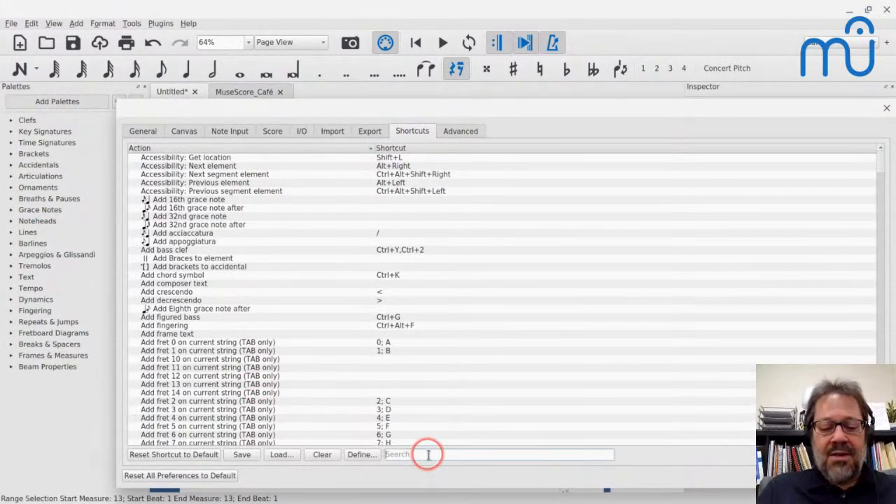
{"action": "type", "text": "frame"}
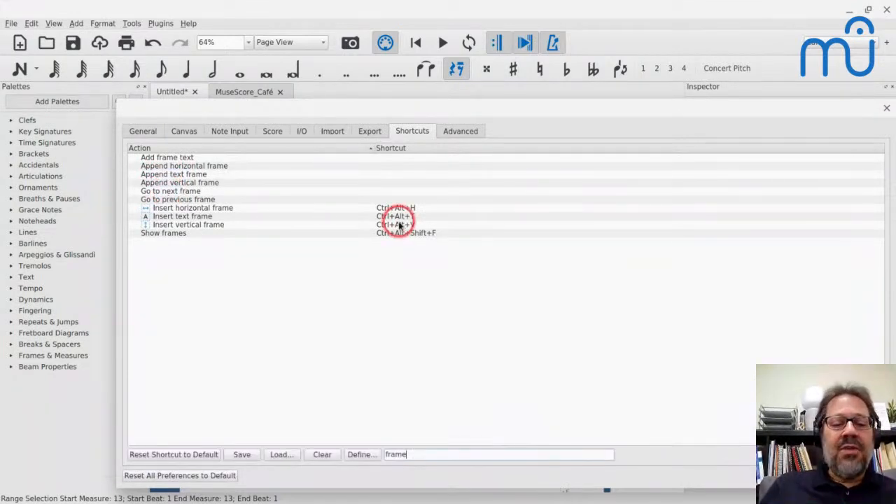
- Try Ctrl+Shift+V and Alt+Shift+V as the shortcut for Append vertical frame, and leave the preferences without assigning either
{"action": "left_click", "coordinate": [175, 184]}
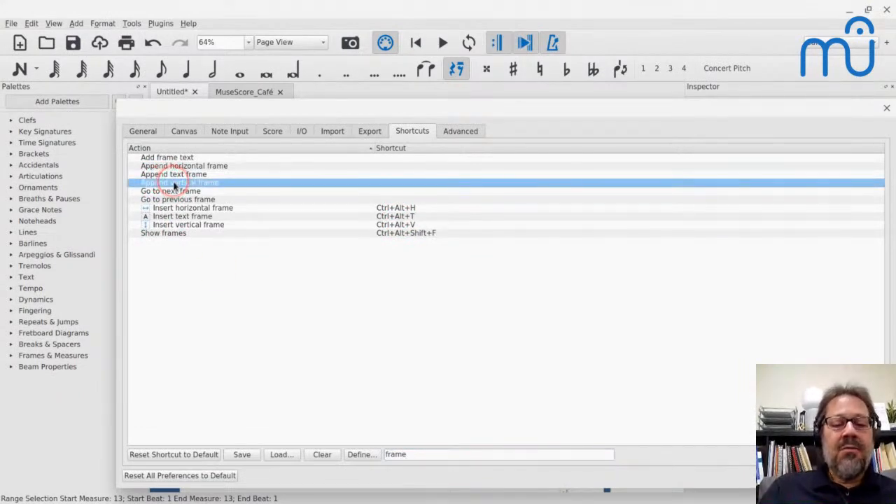
{"action": "left_click", "coordinate": [357, 455]}
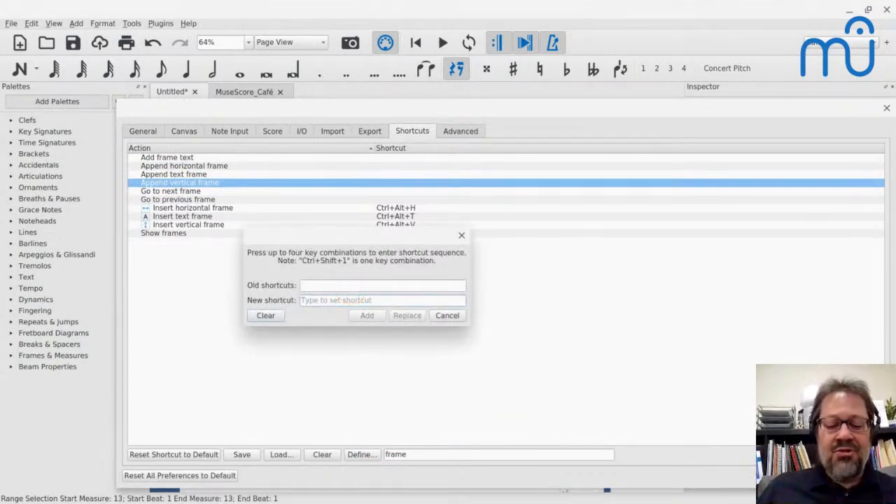
{"action": "key", "text": "ctrl+shift+v"}
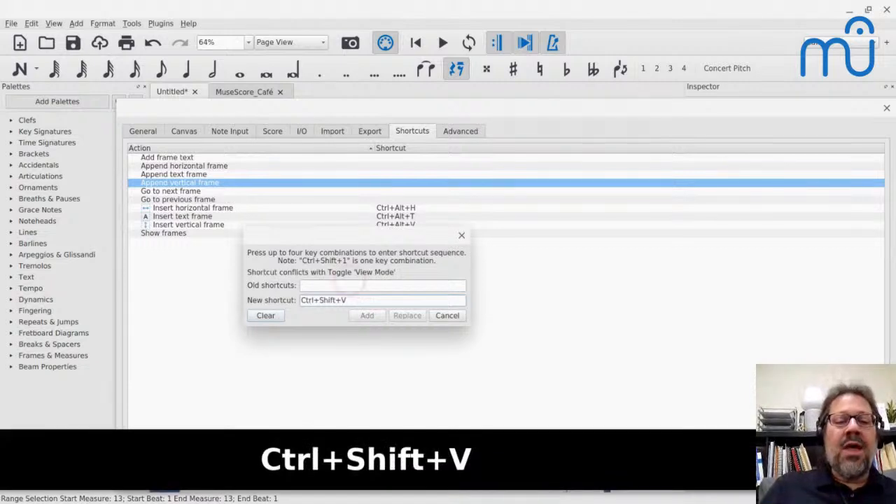
{"action": "left_click", "coordinate": [270, 315]}
{"action": "left_click", "coordinate": [327, 302]}
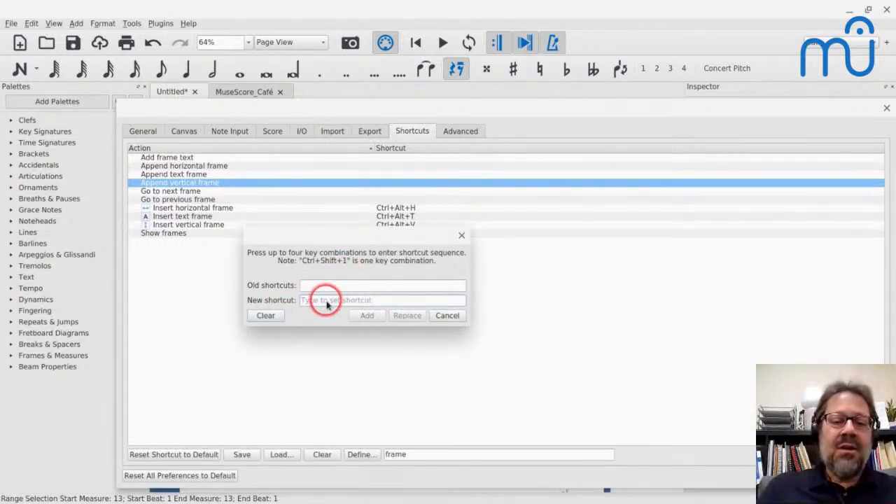
{"action": "key", "text": "shift+alt+v"}
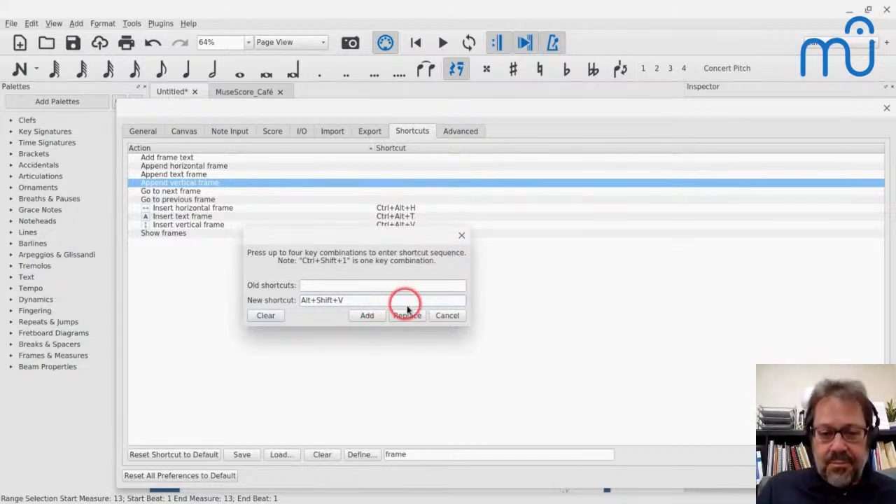
{"action": "left_click", "coordinate": [444, 319]}
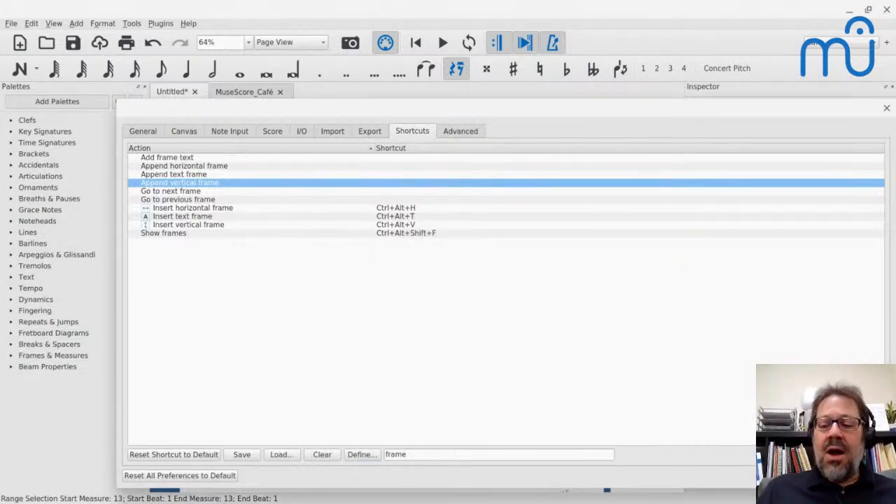
{"action": "left_click", "coordinate": [865, 476]}
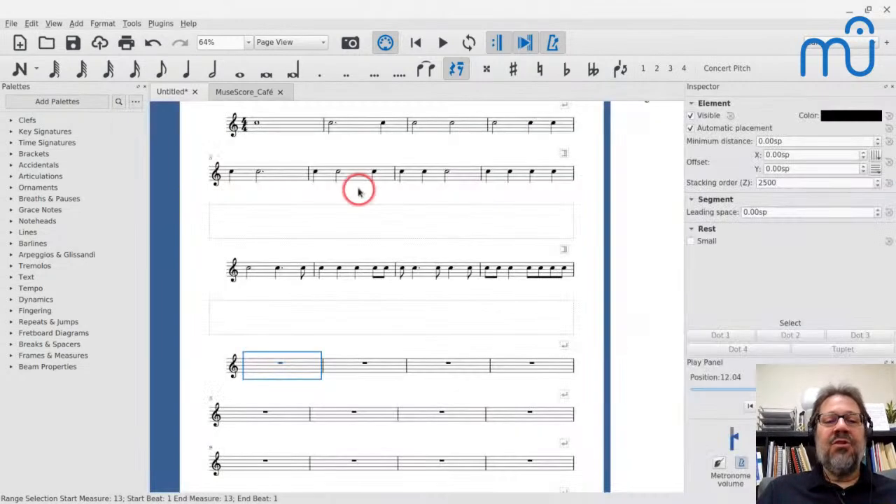
- Turn off the first system indentation in the score style settings
{"action": "scroll", "coordinate": [358, 191], "scroll_direction": "up", "scroll_amount": 4}
{"action": "scroll", "coordinate": [358, 192], "scroll_direction": "down", "scroll_amount": 1}
{"action": "scroll", "coordinate": [359, 192], "scroll_direction": "left", "scroll_amount": 1}
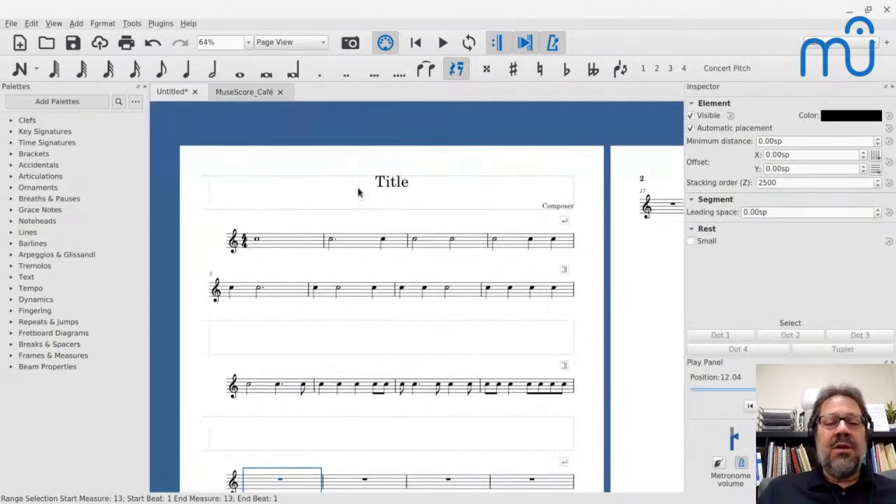
{"action": "scroll", "coordinate": [359, 192], "scroll_direction": "down", "scroll_amount": 1}
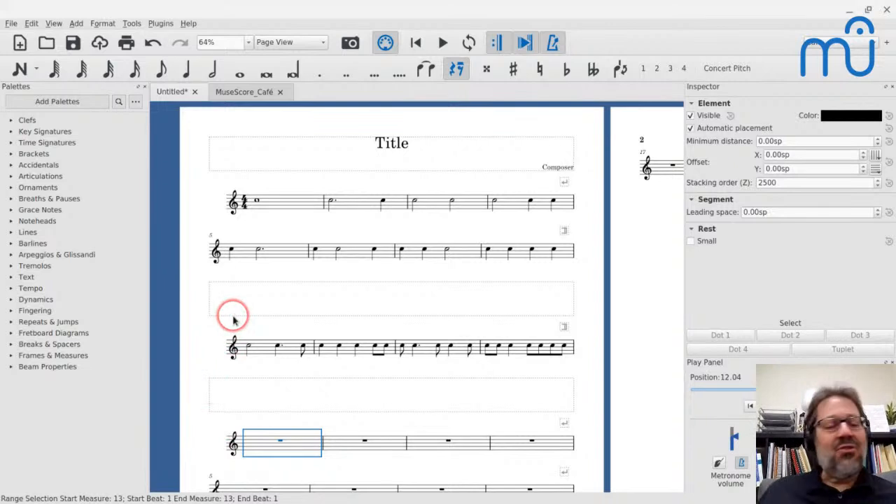
{"action": "left_click", "coordinate": [101, 24]}
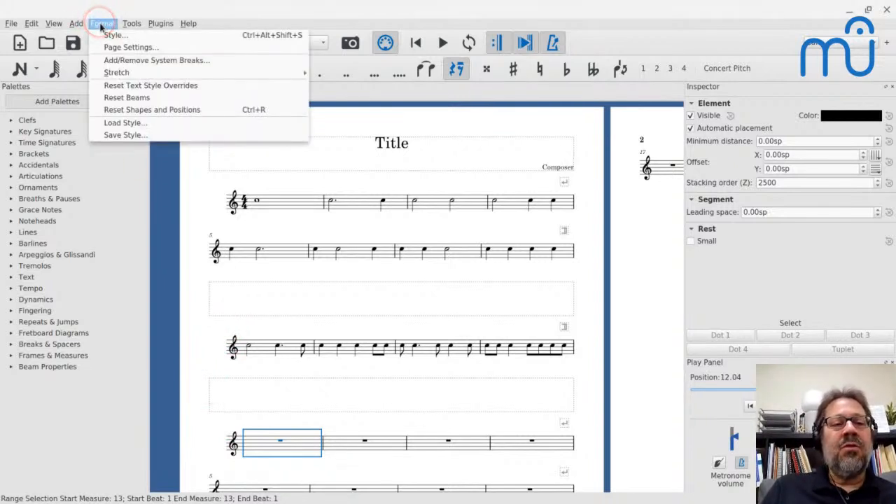
{"action": "left_click", "coordinate": [105, 35]}
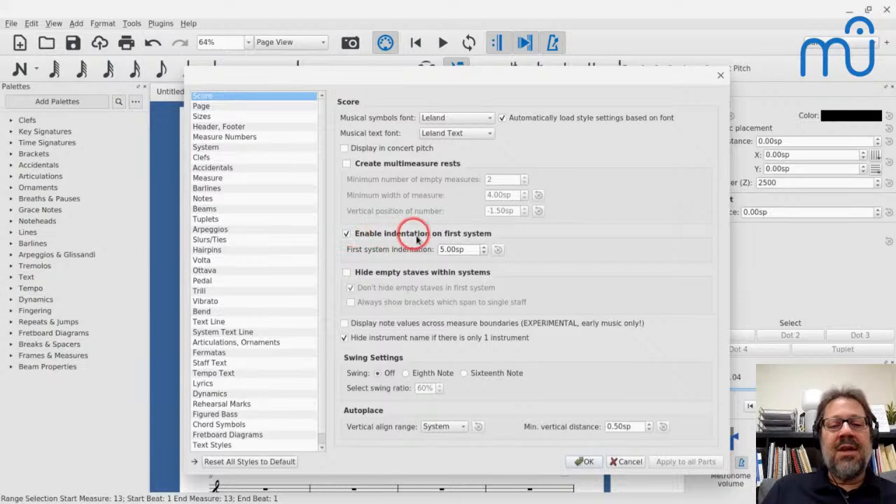
{"action": "left_click", "coordinate": [346, 235]}
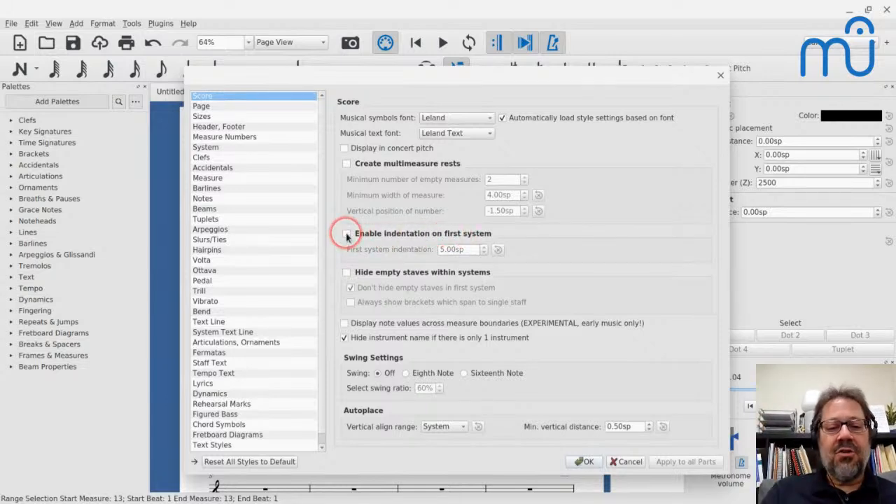
{"action": "left_click", "coordinate": [585, 462]}
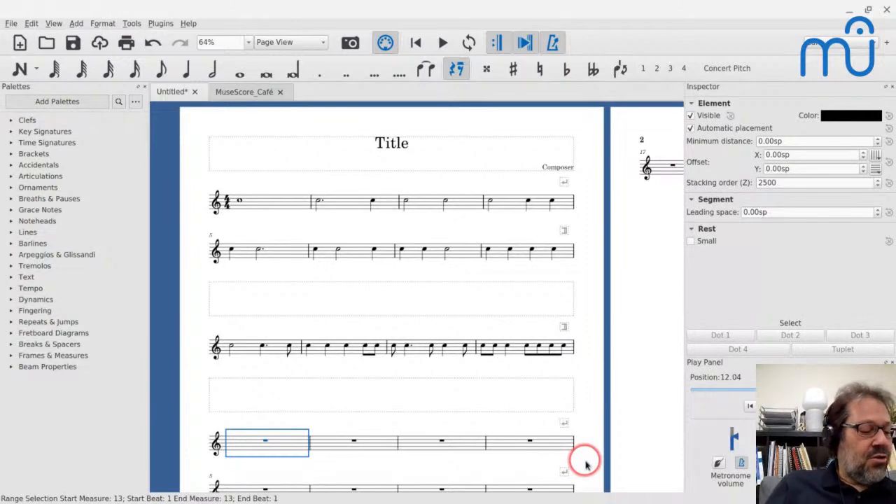
- Play back briefly from the half-duration section's first measure and from the whole note in measure 1
{"action": "scroll", "coordinate": [585, 462], "scroll_direction": "down", "scroll_amount": 3}
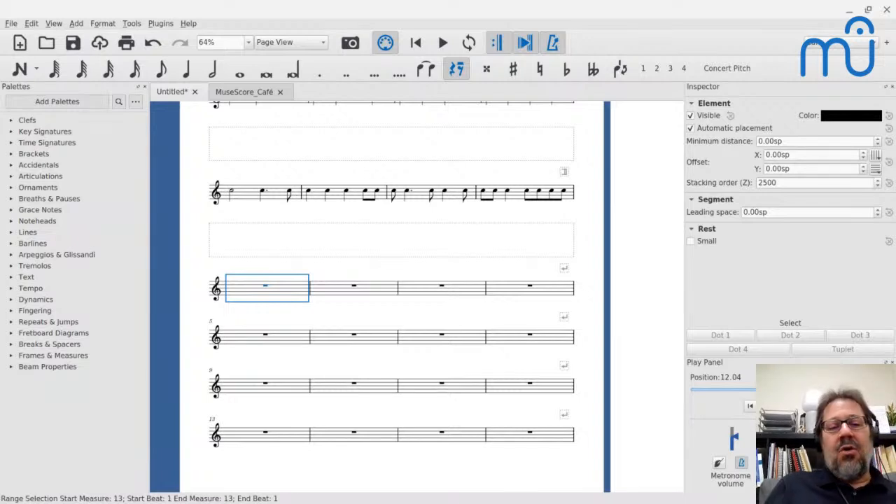
{"action": "scroll", "coordinate": [392, 294], "scroll_direction": "up", "scroll_amount": 3}
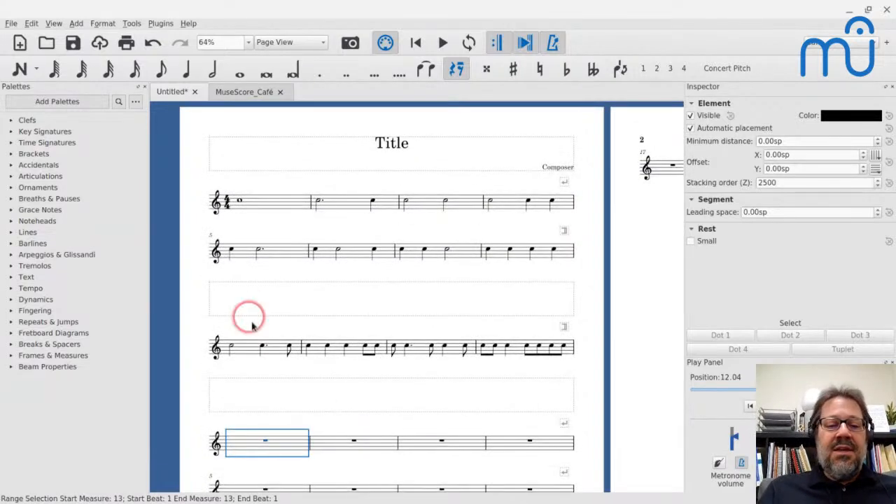
{"action": "left_click", "coordinate": [246, 344]}
{"action": "key", "text": "space"}
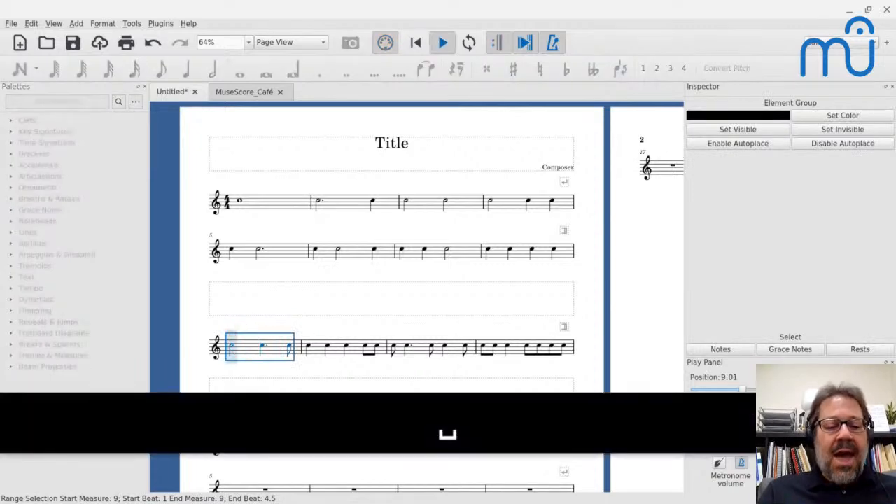
{"action": "key", "text": "space"}
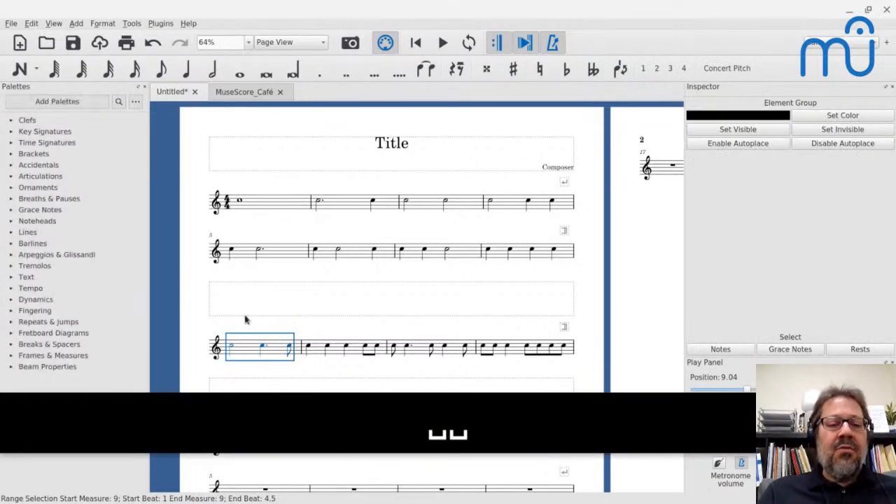
{"action": "left_click", "coordinate": [250, 200]}
{"action": "key", "text": "space"}
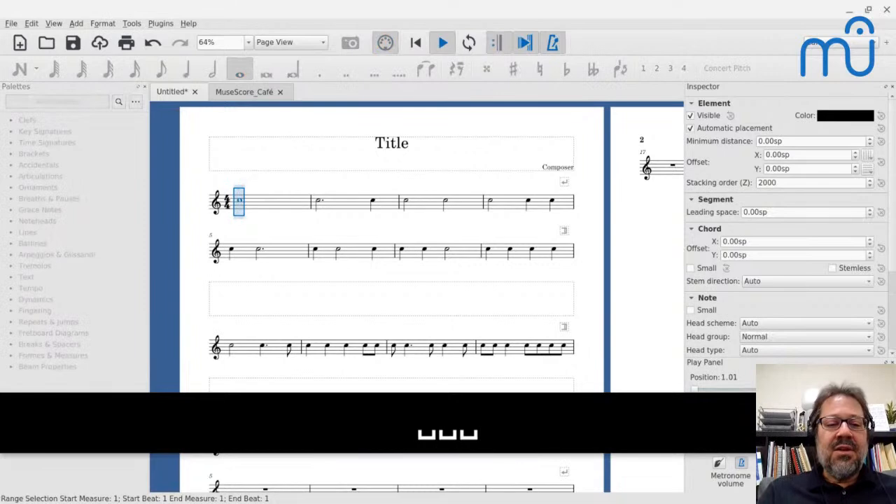
{"action": "key", "text": "space"}
- Detach the Play Panel and play from measure 1 to measure 5 at 200% tempo
{"action": "scroll", "coordinate": [280, 220], "scroll_direction": "down", "scroll_amount": 3}
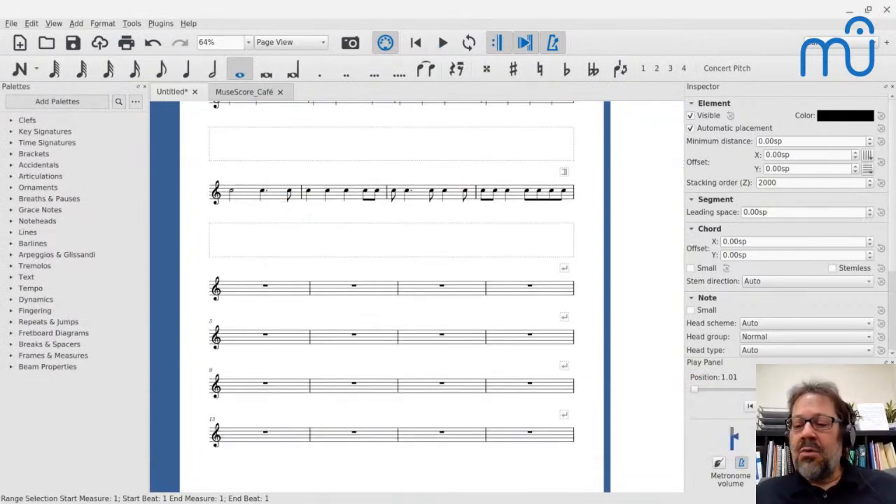
{"action": "key", "text": "shift+Left"}
{"action": "key", "text": "shift+Left"}
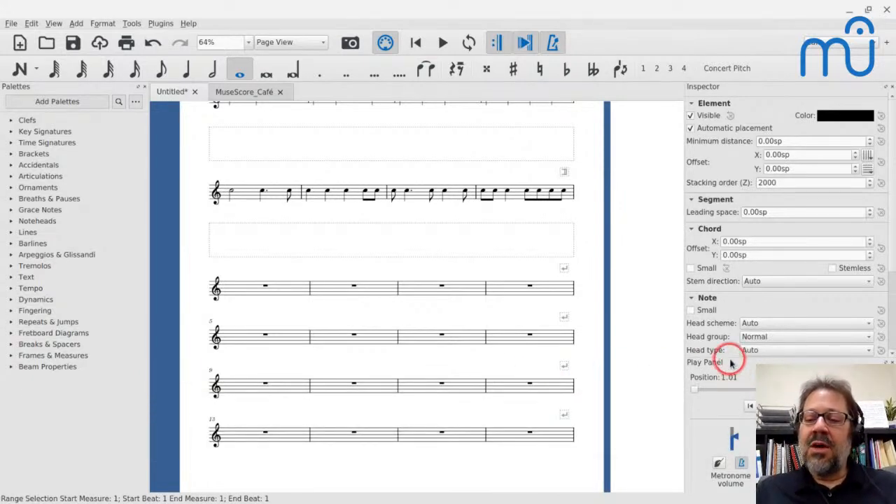
{"action": "left_click_drag", "start_coordinate": [725, 358], "coordinate": [223, 303]}
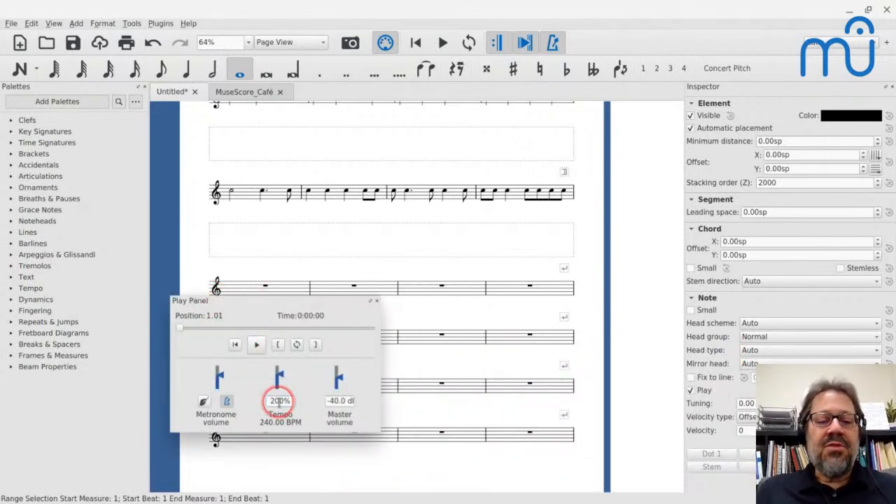
{"action": "key", "text": "Return"}
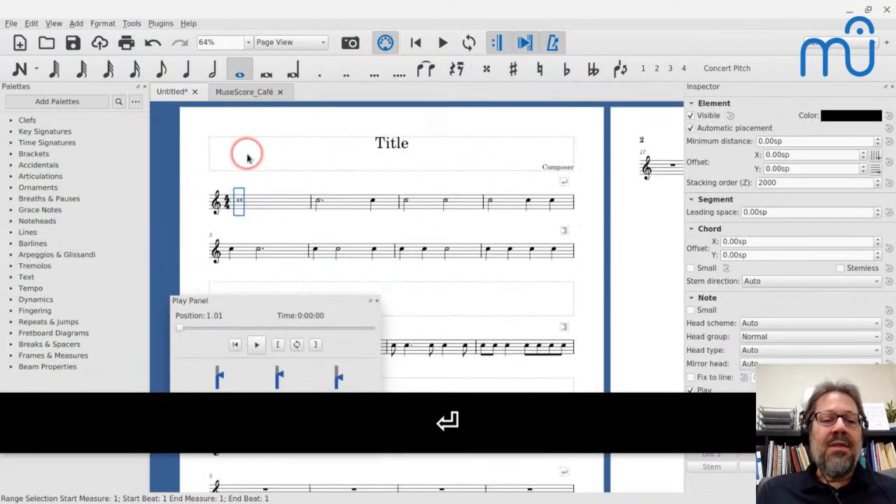
{"action": "key", "text": "space"}
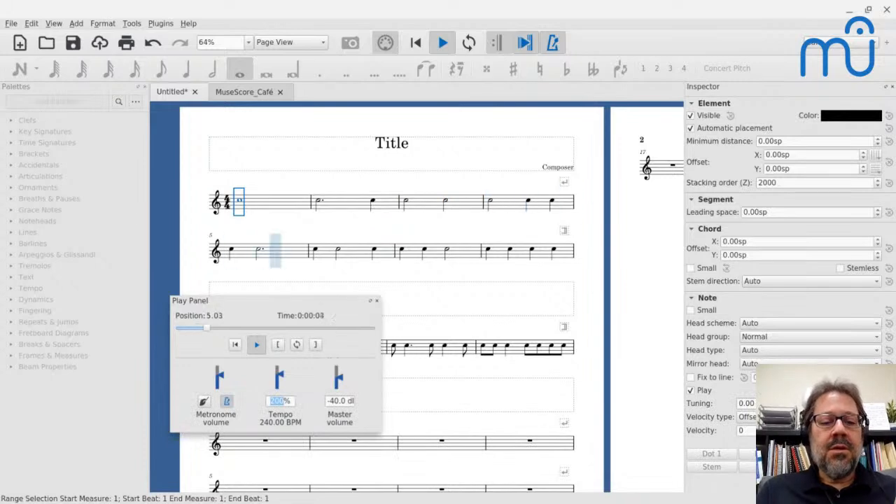
{"action": "key", "text": "space"}
- Dock the Play Panel alongside the Palettes and set the playback tempo to 100%
{"action": "left_click_drag", "start_coordinate": [189, 308], "coordinate": [59, 226]}
{"action": "mouse_move", "coordinate": [70, 476]}
{"action": "left_mouse_down"}
{"action": "mouse_move", "coordinate": [70, 486]}
{"action": "mouse_move", "coordinate": [73, 462]}
{"action": "left_mouse_up"}
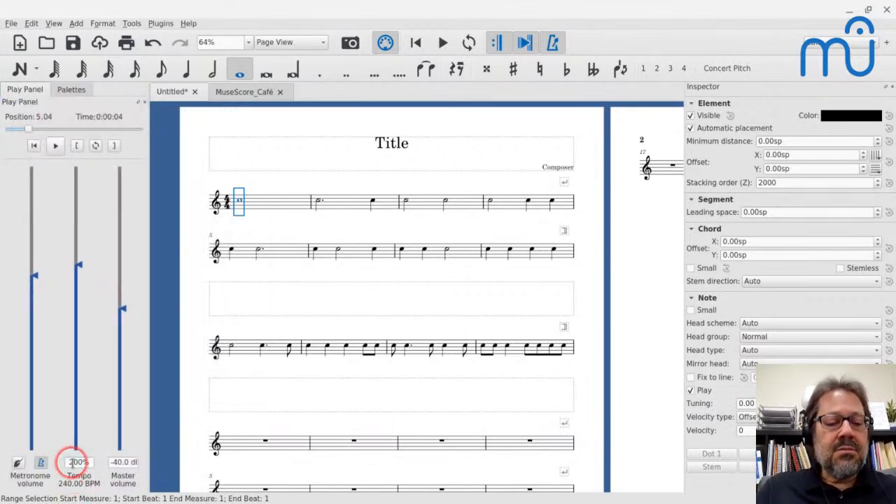
{"action": "key", "text": "BackSpace"}
{"action": "type", "text": "1"}
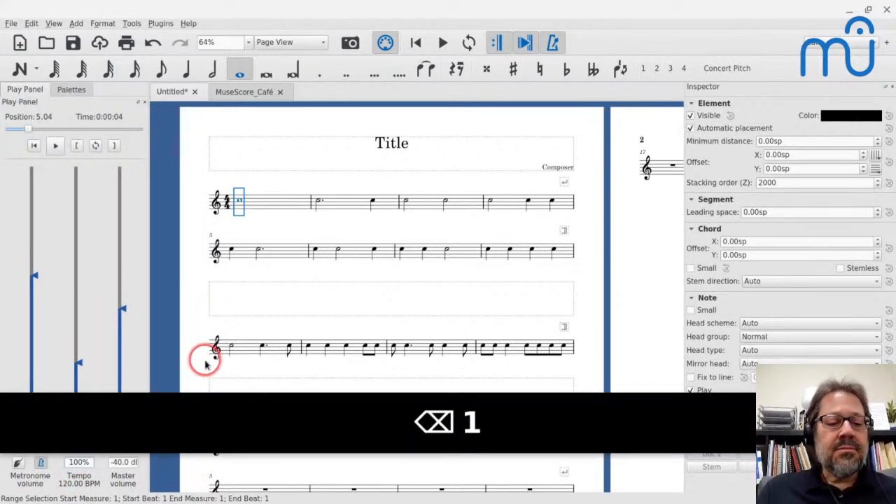
{"action": "left_click", "coordinate": [206, 364]}
- Play the first half-duration measure into the second, stop, and select the dotted quarter note in the first
{"action": "left_click", "coordinate": [238, 348]}
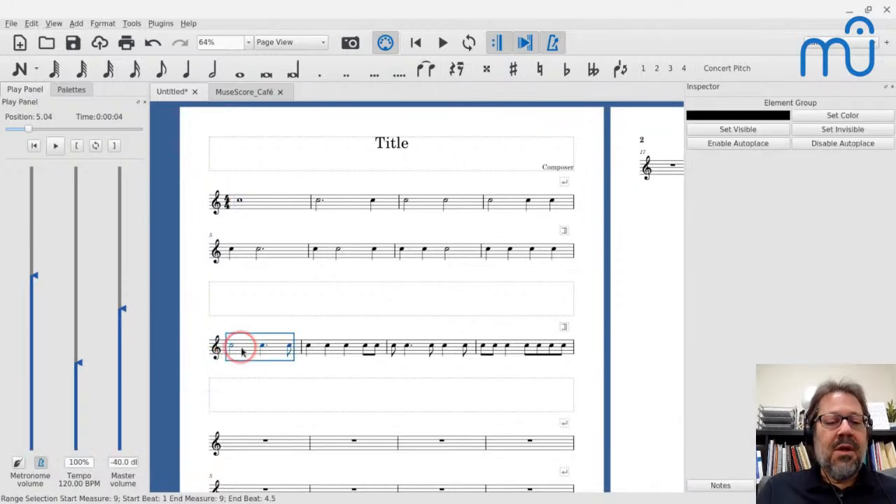
{"action": "key", "text": "space"}
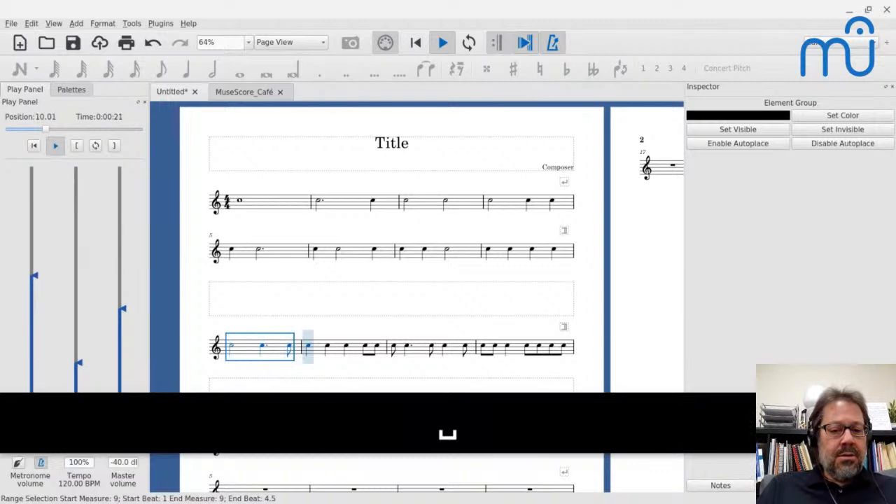
{"action": "key", "text": "space"}
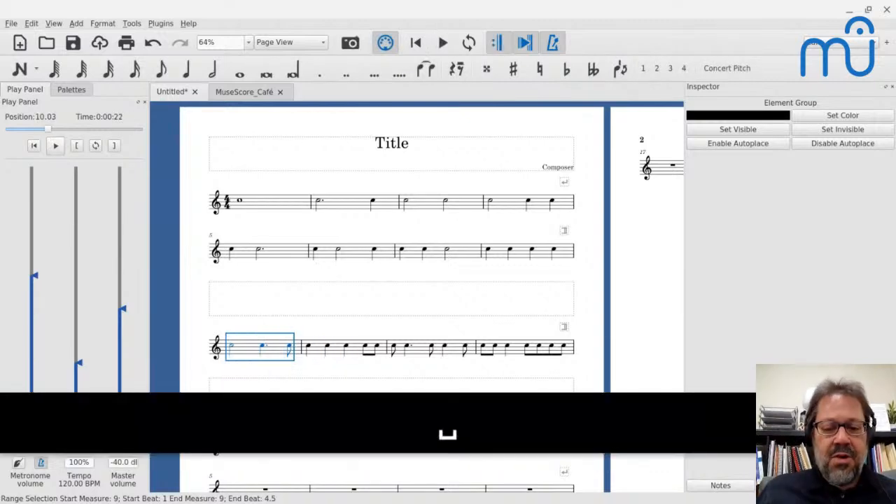
{"action": "scroll", "coordinate": [392, 280], "scroll_direction": "down", "scroll_amount": 1}
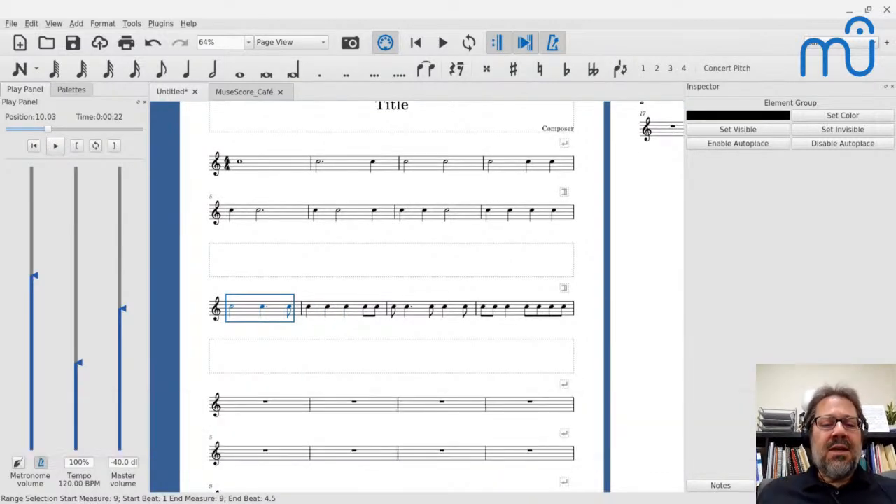
{"action": "left_click", "coordinate": [261, 309]}
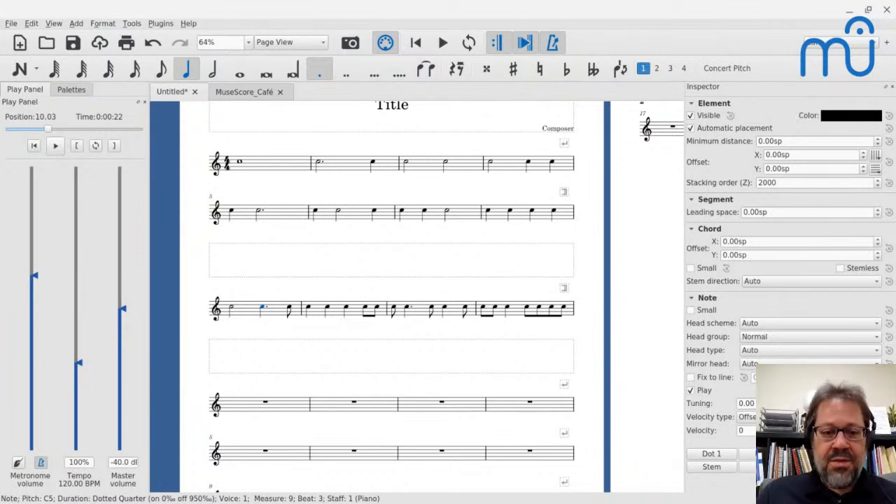
{"action": "left_click", "coordinate": [236, 407]}
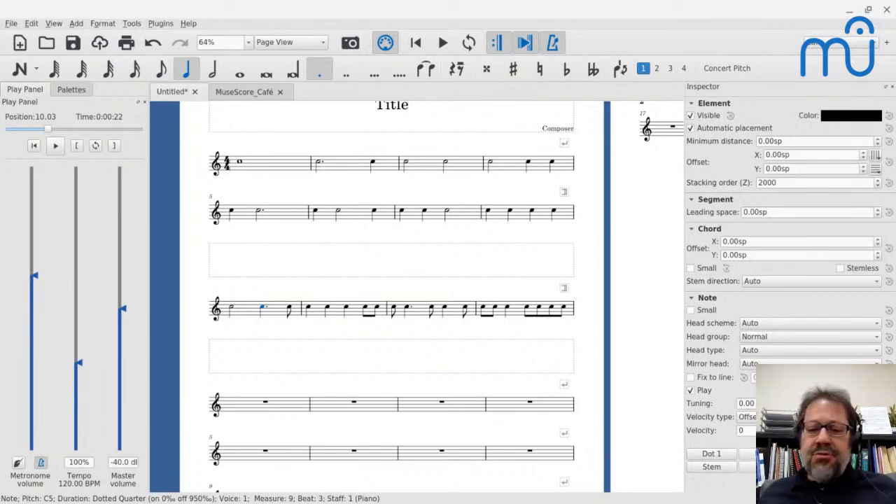
{"action": "scroll", "coordinate": [392, 294], "scroll_direction": "down", "scroll_amount": 3}
{"action": "left_click_drag", "start_coordinate": [276, 302], "coordinate": [257, 282]}
{"action": "scroll", "coordinate": [257, 281], "scroll_direction": "up", "scroll_amount": 1, "text": "ctrl"}
{"action": "scroll", "coordinate": [256, 280], "scroll_direction": "up", "scroll_amount": 2}
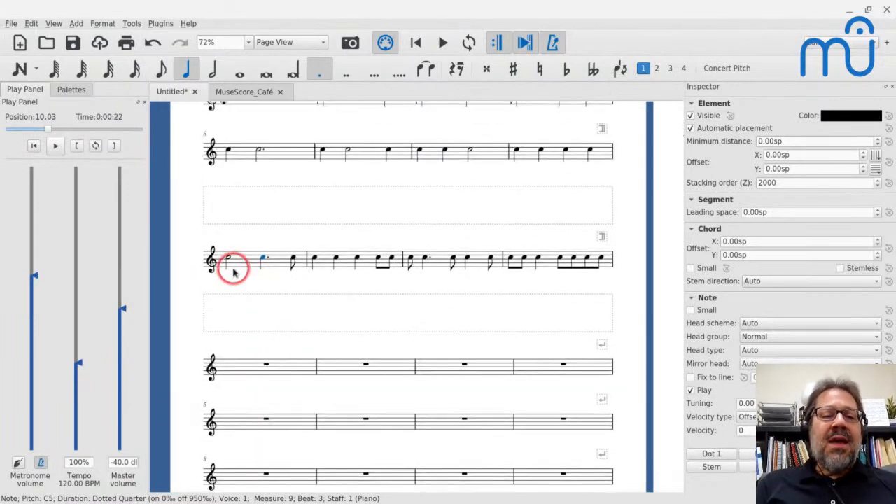
{"action": "left_click", "coordinate": [293, 260]}
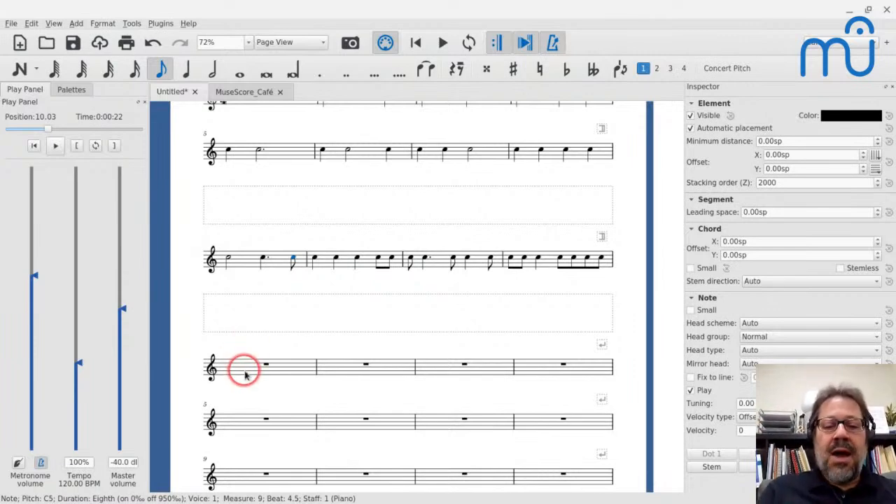
{"action": "scroll", "coordinate": [245, 376], "scroll_direction": "up", "scroll_amount": 2}
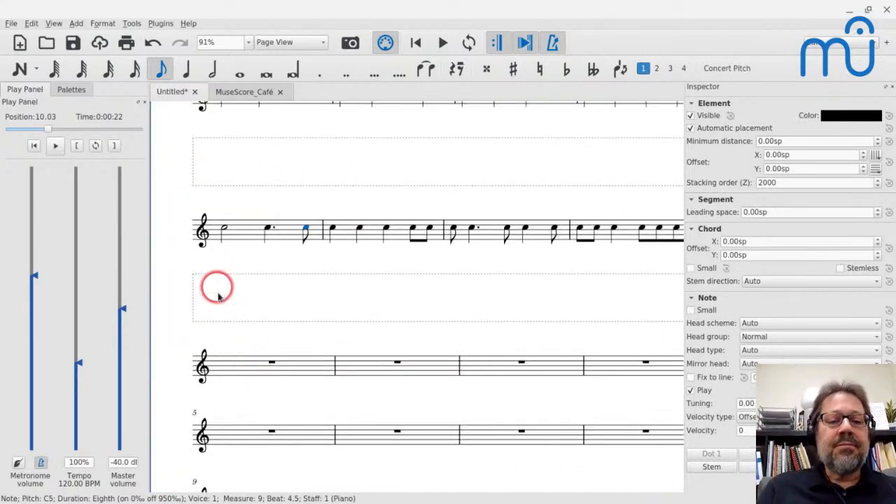
{"action": "left_click_drag", "start_coordinate": [166, 313], "coordinate": [148, 250]}
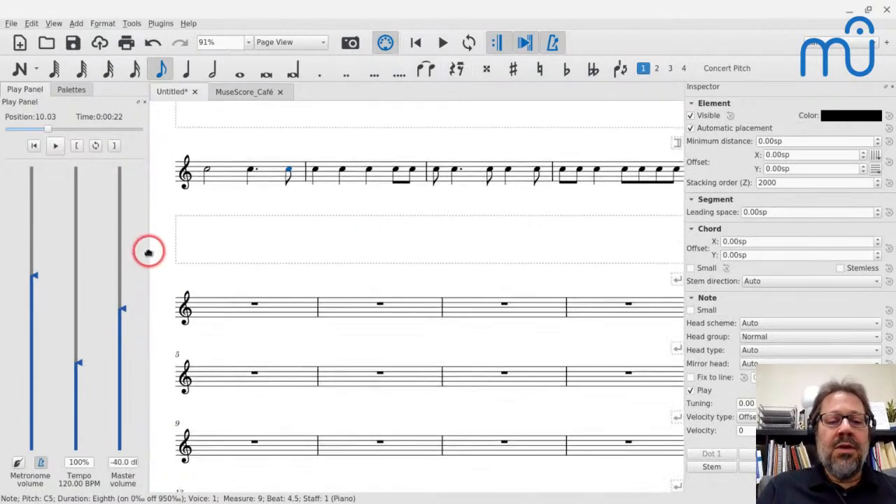
{"action": "left_click", "coordinate": [218, 304]}
{"action": "key", "text": "n"}
{"action": "key", "text": "c"}
{"action": "key", "text": "d"}
{"action": "key", "text": "e"}
{"action": "key", "text": "f"}
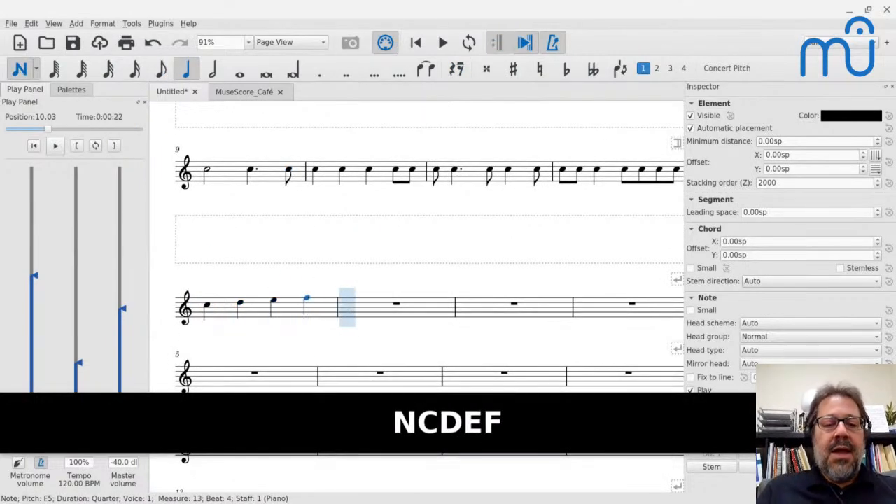
{"action": "key", "text": "Escape"}
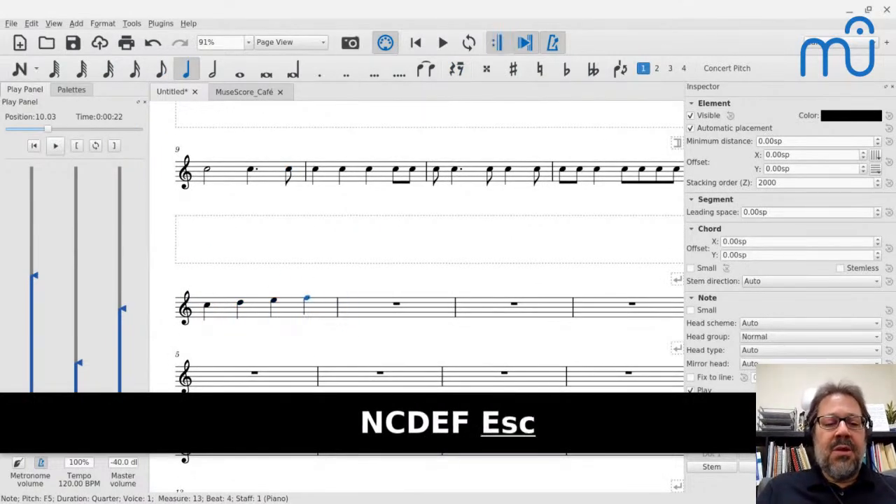
{"action": "left_click", "coordinate": [224, 306]}
{"action": "key", "text": "BackSpace"}
- Enter half notes C and D in measure 13, the first measure below the second frame
{"action": "key", "text": "n"}
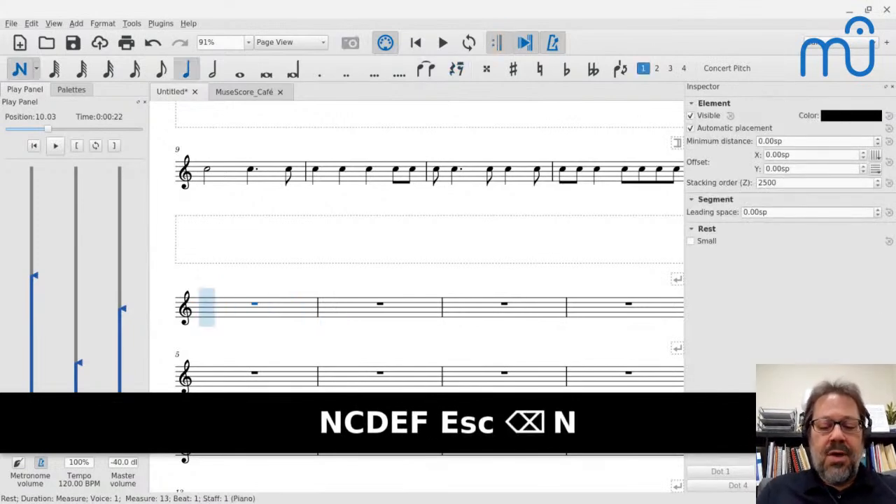
{"action": "key", "text": "6"}
{"action": "key", "text": "c"}
{"action": "key", "text": "d"}
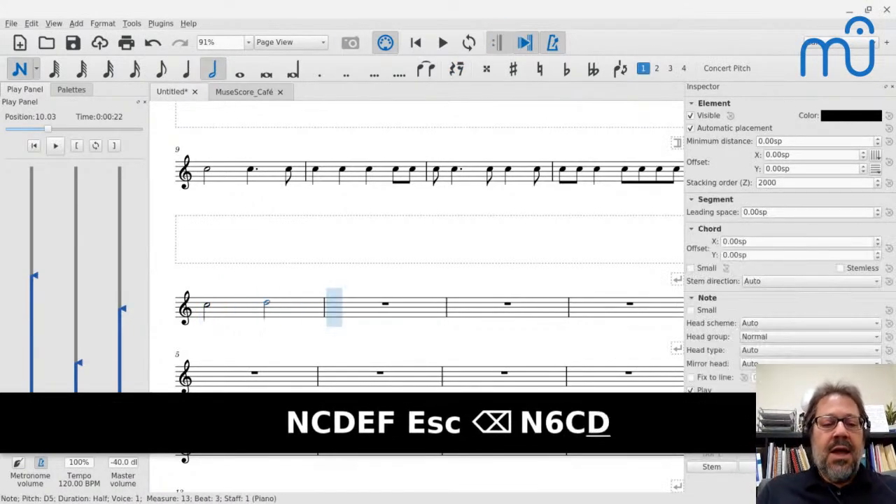
{"action": "key", "text": "Escape"}
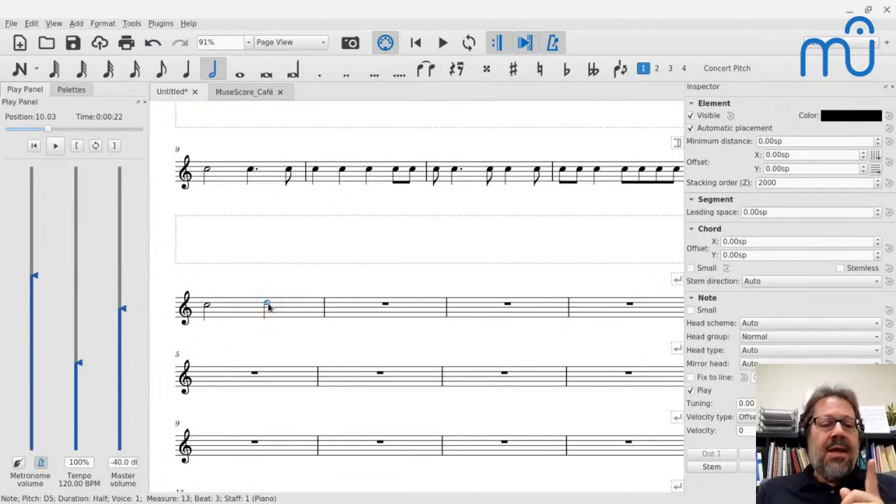
- Open the Duration Editor plugin, place it over the score and enlarge it to show its dot and delete options
{"action": "left_click", "coordinate": [161, 23]}
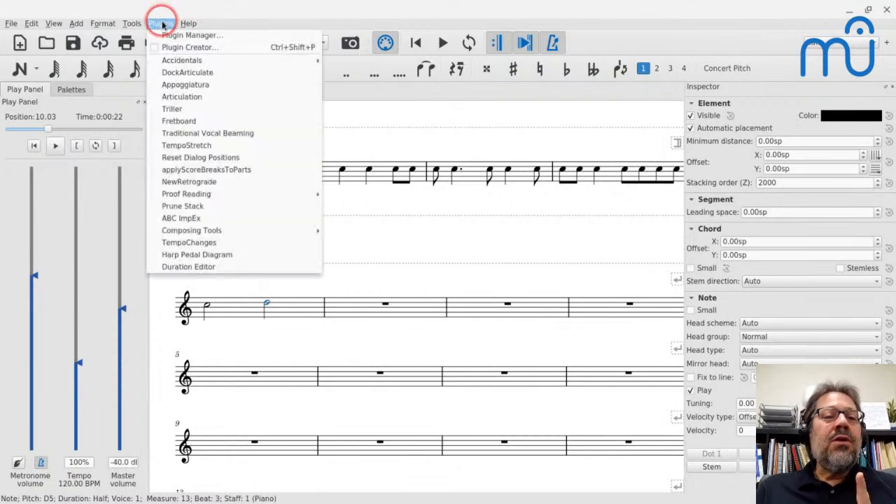
{"action": "left_click", "coordinate": [194, 269]}
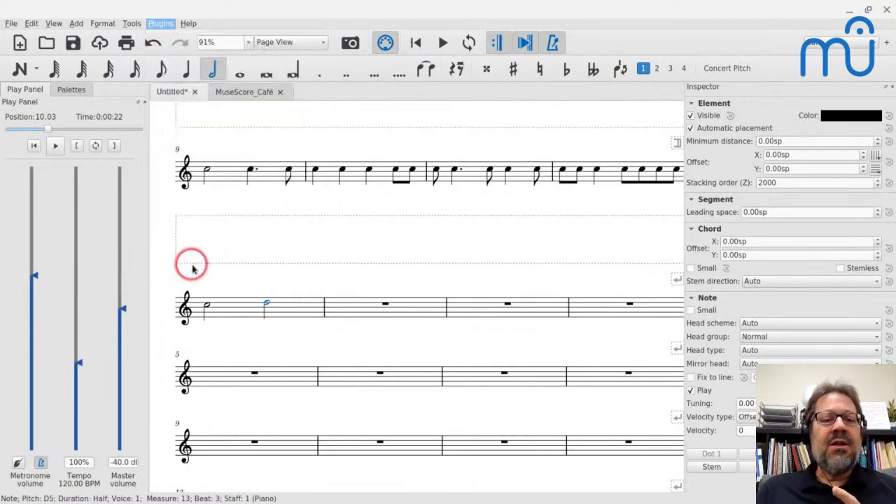
{"action": "left_click_drag", "start_coordinate": [708, 456], "coordinate": [484, 147]}
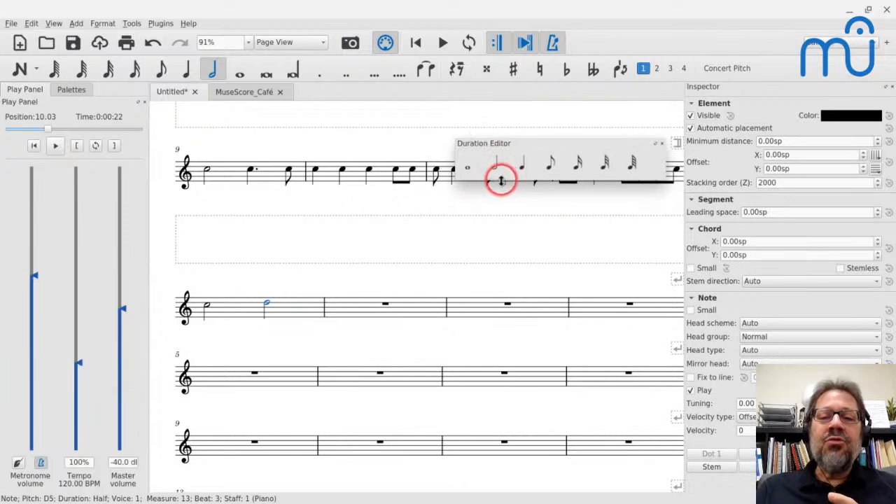
{"action": "left_click_drag", "start_coordinate": [501, 181], "coordinate": [482, 212]}
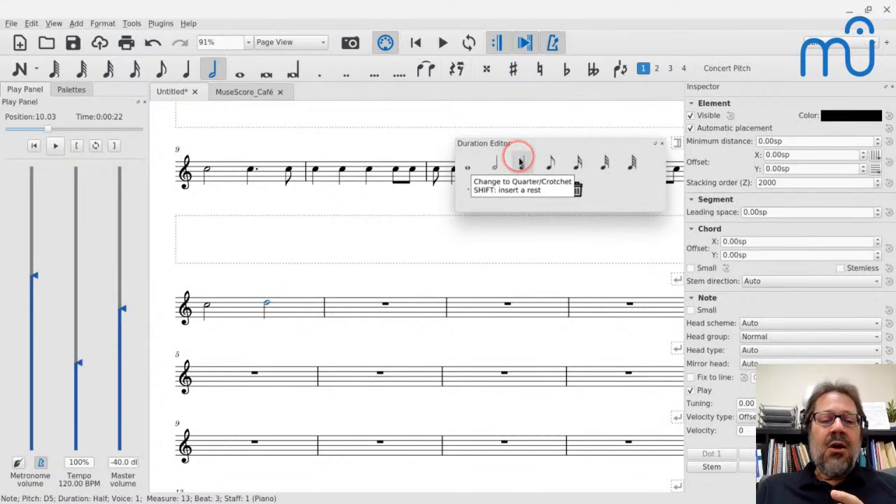
- Change the half note C in measure 13 to a dotted quarter with the Duration Editor, shifting the D earlier
{"action": "left_click", "coordinate": [267, 306]}
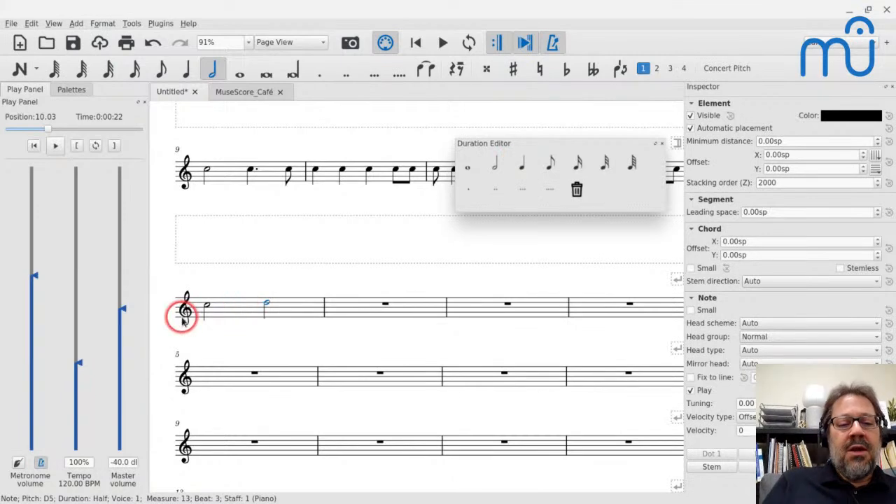
{"action": "left_click", "coordinate": [522, 165]}
{"action": "left_click", "coordinate": [469, 191]}
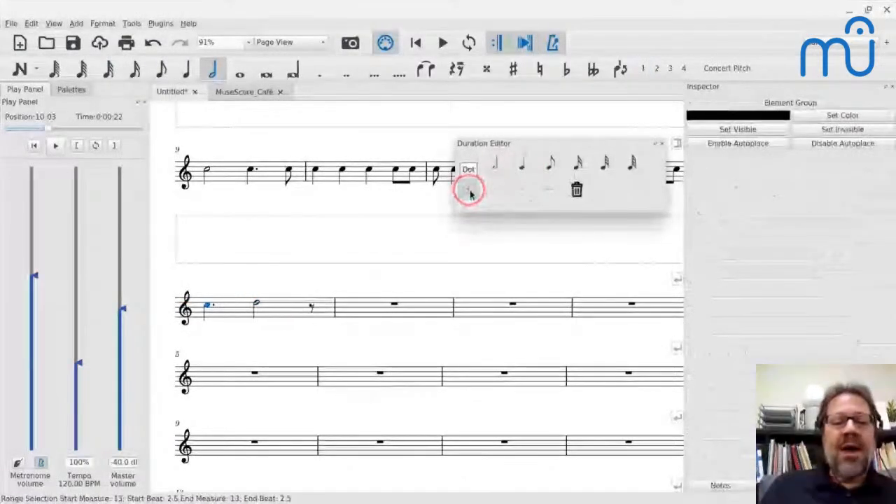
- Replace the eighth rest ending measure 13 with an eighth-note D and tie the half note D to it
{"action": "left_click", "coordinate": [312, 308]}
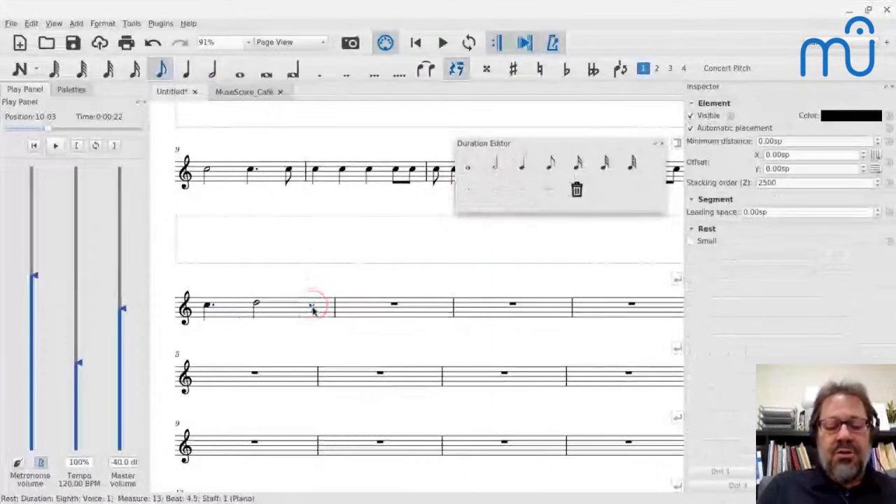
{"action": "key", "text": "n"}
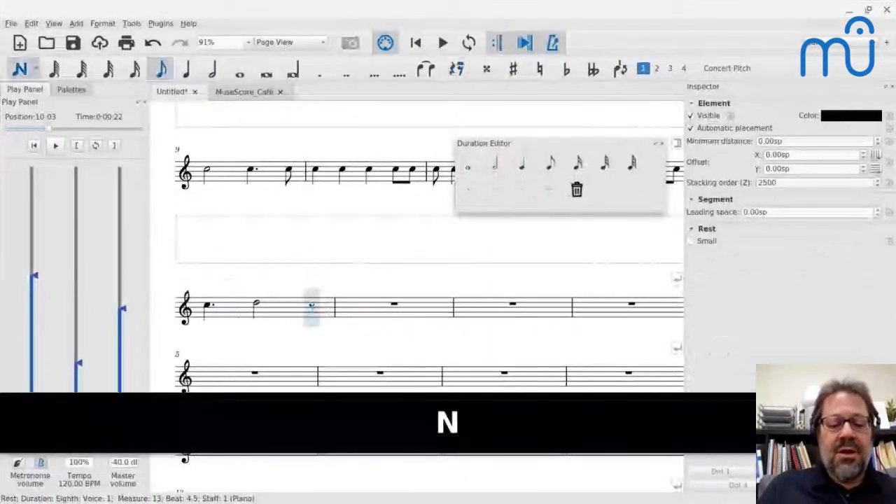
{"action": "key", "text": "4"}
{"action": "key", "text": "d"}
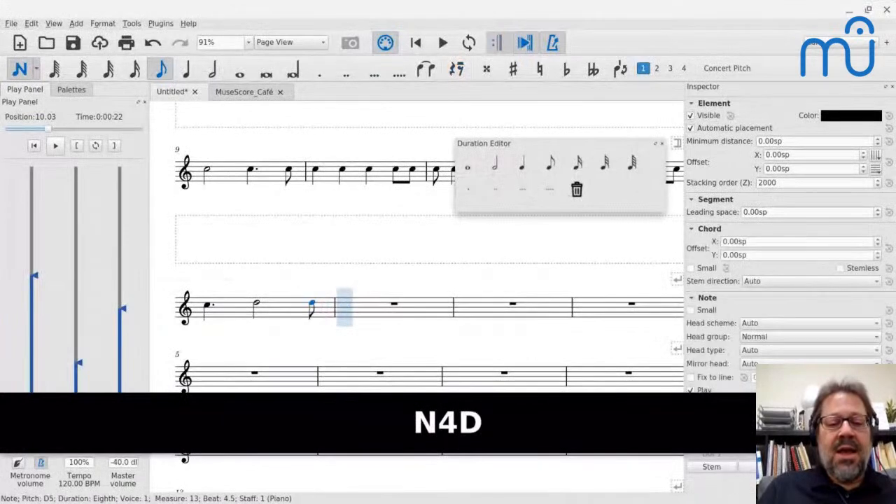
{"action": "key", "text": "Escape"}
{"action": "left_click", "coordinate": [257, 303]}
{"action": "key", "text": "shift+equal"}
{"action": "key", "text": "Escape"}
- Play back measure 13 and stop
{"action": "left_click", "coordinate": [236, 311]}
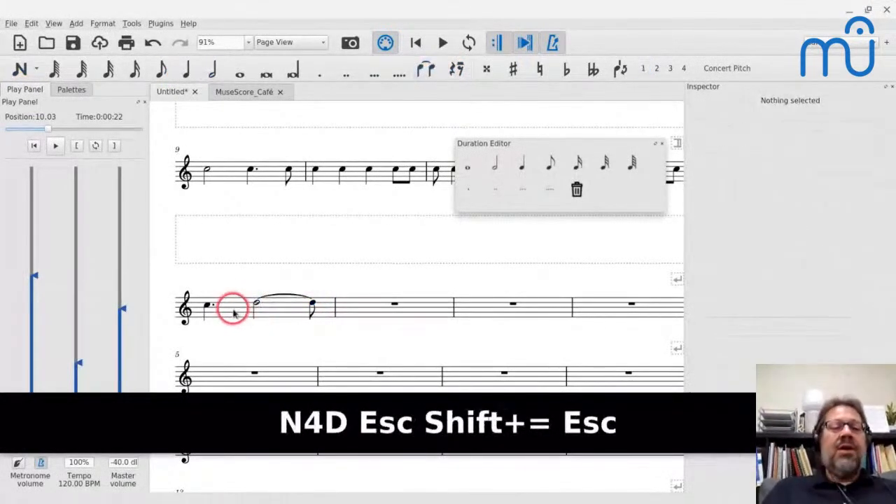
{"action": "key", "text": "space"}
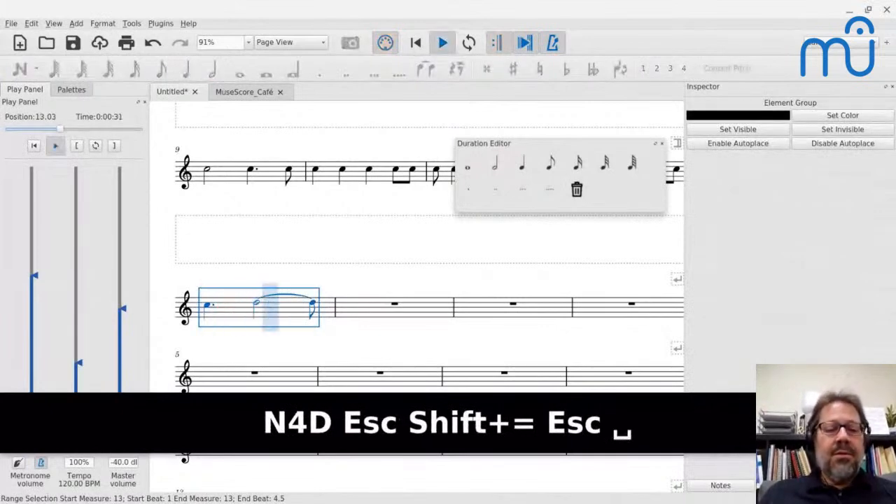
{"action": "key", "text": "space"}
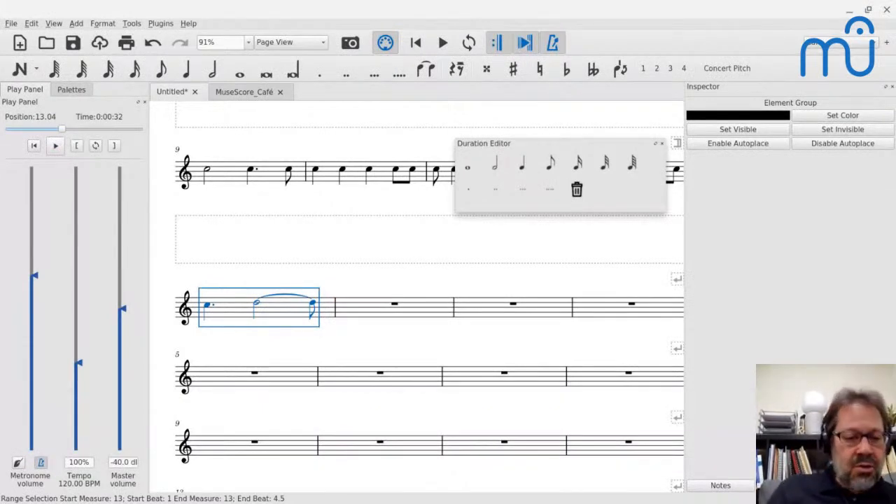
- Enter half notes C and D in measure 17, the first measure of the following line
{"action": "left_click", "coordinate": [238, 375]}
{"action": "key", "text": "n"}
{"action": "key", "text": "6"}
{"action": "key", "text": "c"}
{"action": "key", "text": "d"}
{"action": "key", "text": "Escape"}
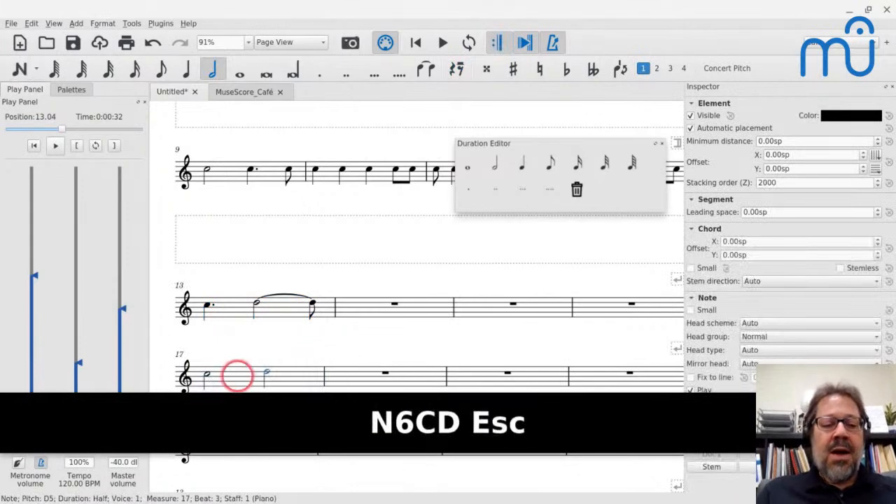
- Change the half note C in measure 17 to a dotted quarter using the standard note durations
{"action": "scroll", "coordinate": [236, 369], "scroll_direction": "down", "scroll_amount": 2}
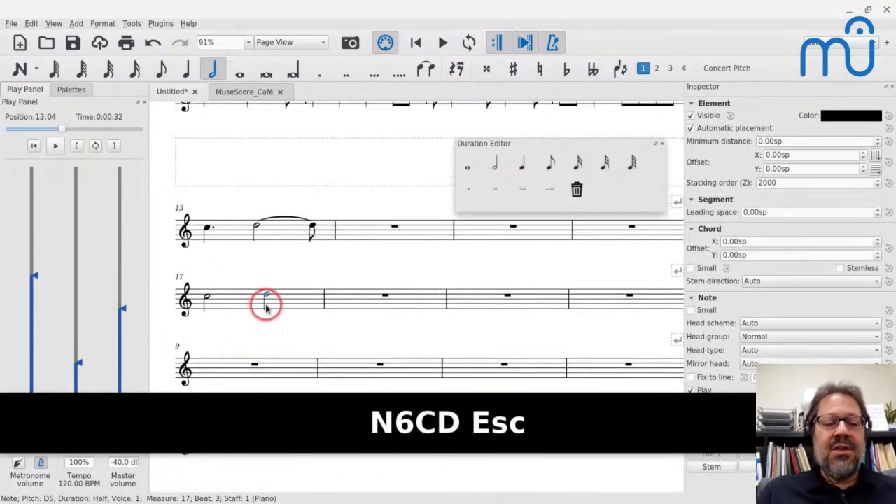
{"action": "left_click", "coordinate": [206, 300]}
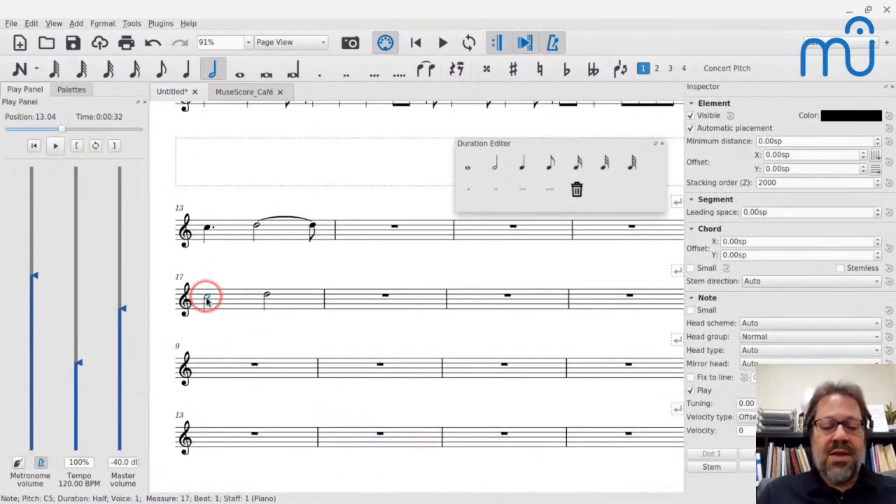
{"action": "key", "text": "5"}
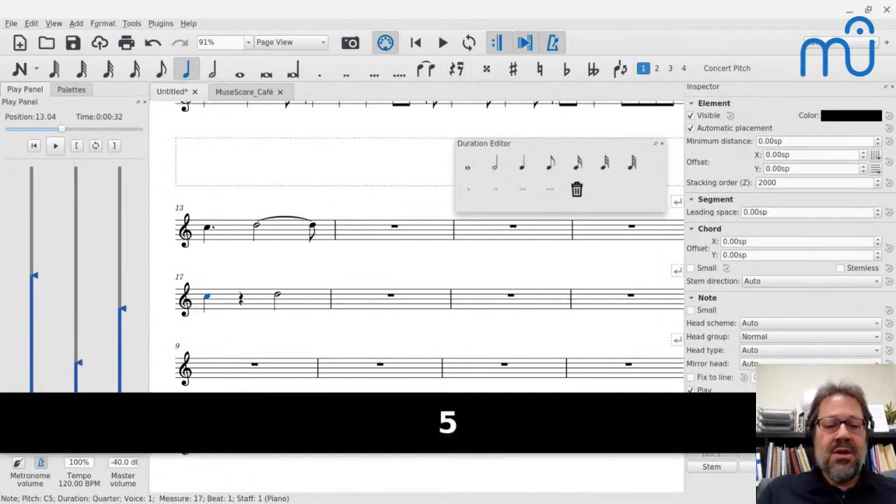
{"action": "key", "text": "period"}
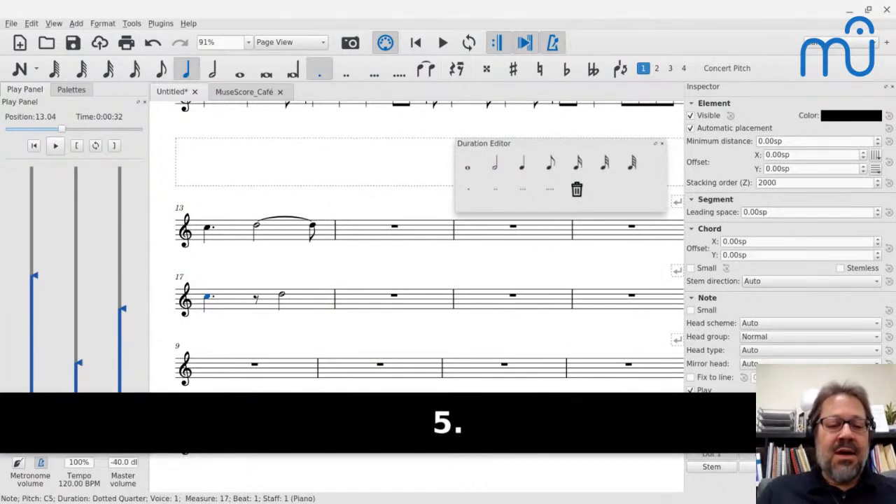
- Enter a half note D over the eighth rest in measure 17 and tie it to the remaining eighth-note D
{"action": "key", "text": "Right"}
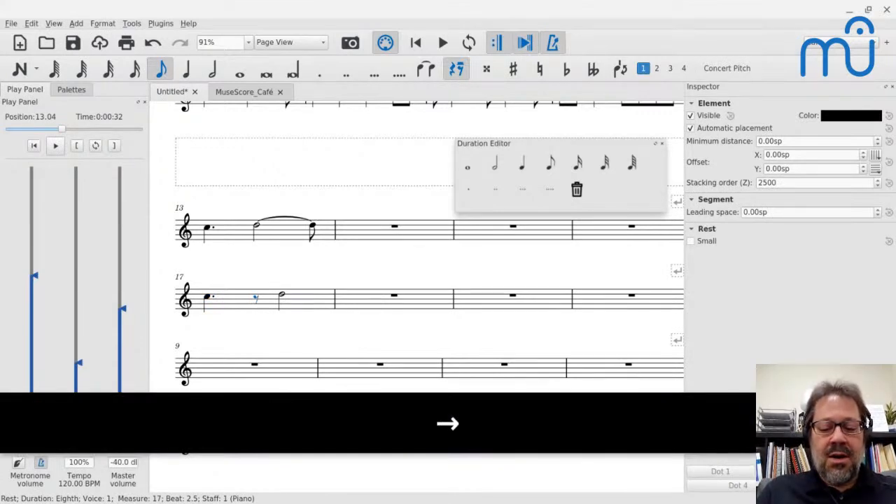
{"action": "key", "text": "n"}
{"action": "key", "text": "6"}
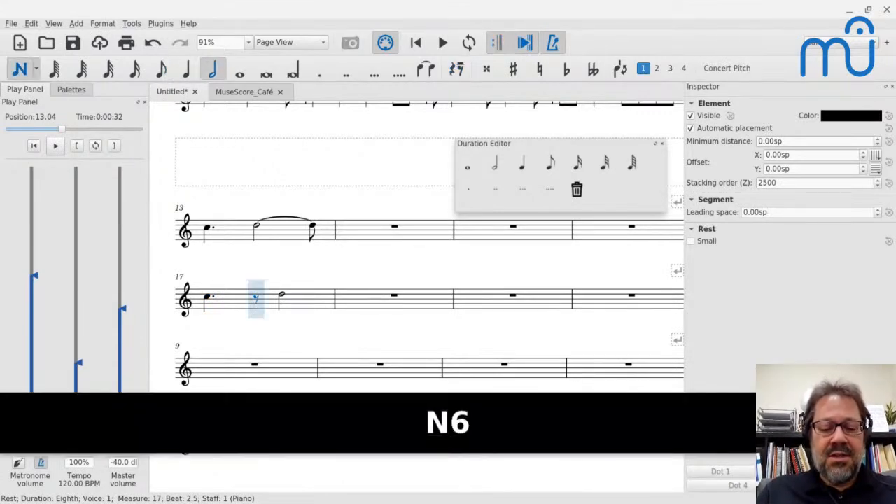
{"action": "key", "text": "d"}
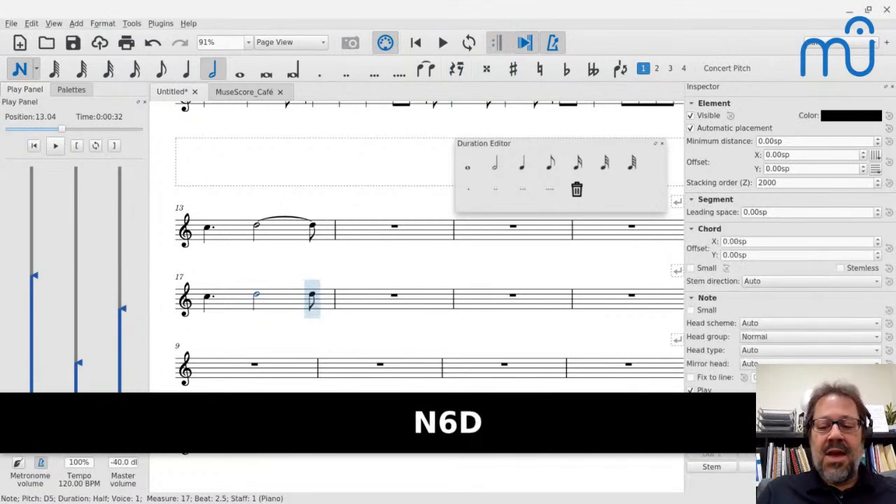
{"action": "key", "text": "Escape"}
{"action": "key", "text": "shift+equal"}
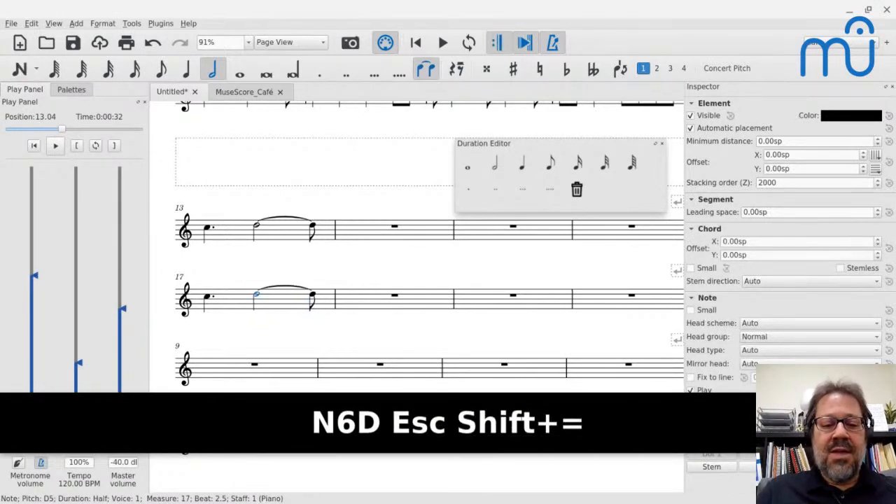
{"action": "key", "text": "Escape"}
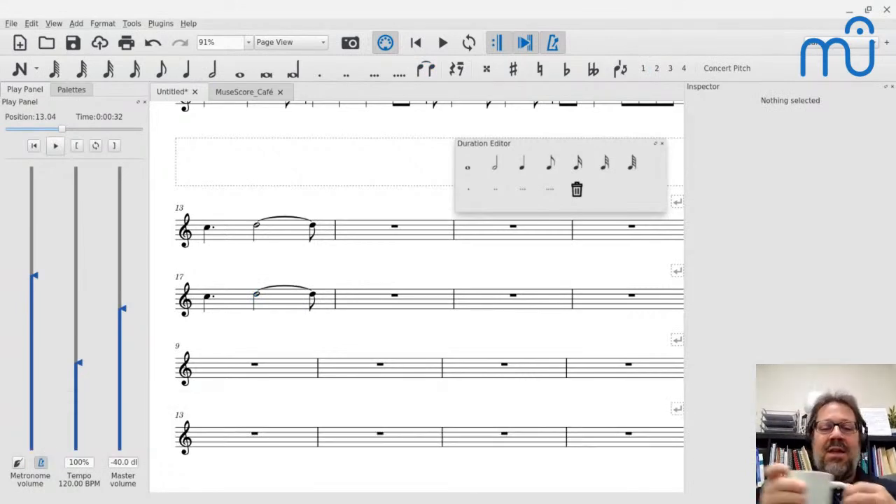
- Compare measures 13 and 17, inspecting the dotted quarter, half note and tied eighth in measure 13
{"action": "left_click", "coordinate": [232, 231]}
{"action": "left_click", "coordinate": [224, 305]}
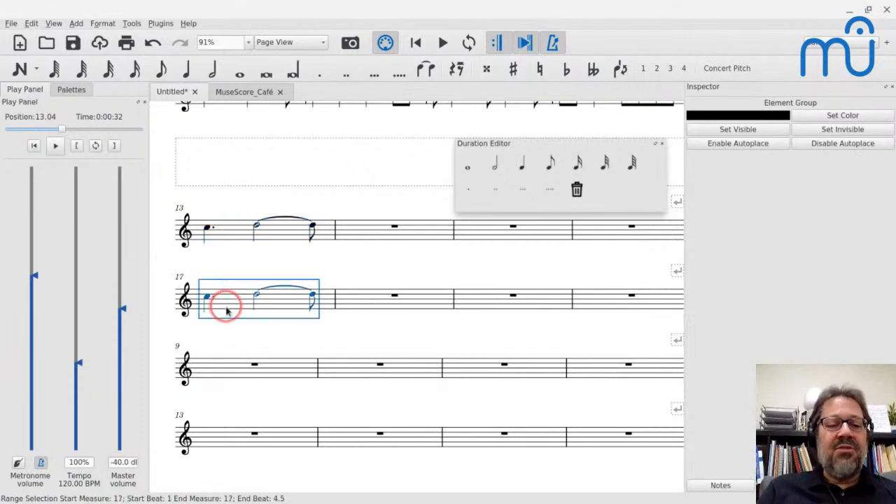
{"action": "left_click", "coordinate": [208, 231]}
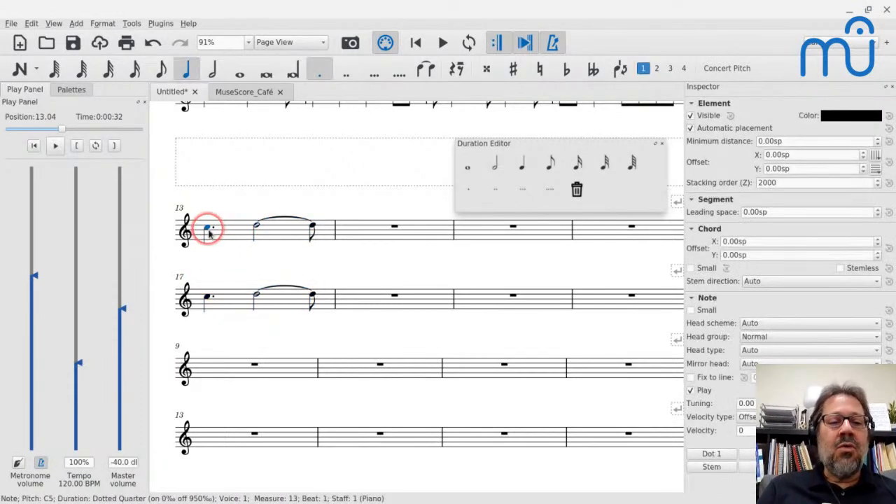
{"action": "left_click", "coordinate": [257, 225]}
{"action": "left_click", "coordinate": [313, 229]}
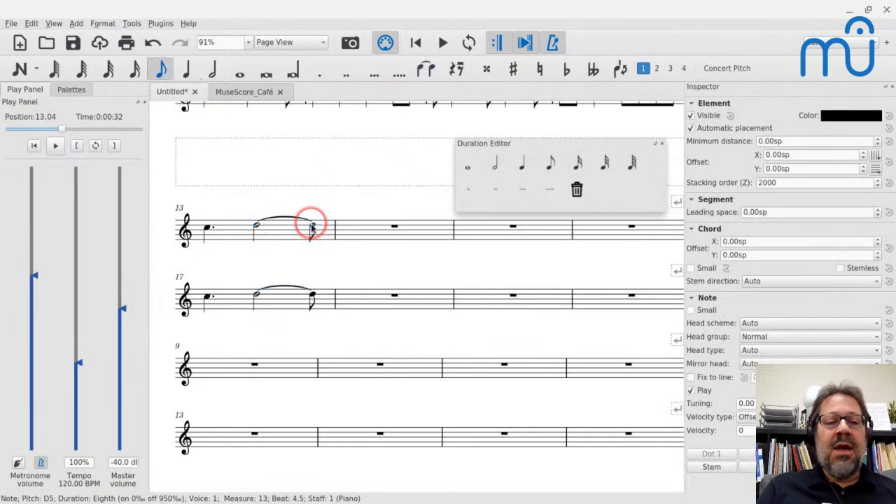
- Review the half-duration patterns in the measure 9 line, then select measure 13 and briefly play its tied rhythm
{"action": "scroll", "coordinate": [312, 229], "scroll_direction": "up", "scroll_amount": 1}
{"action": "scroll", "coordinate": [310, 227], "scroll_direction": "up", "scroll_amount": 3}
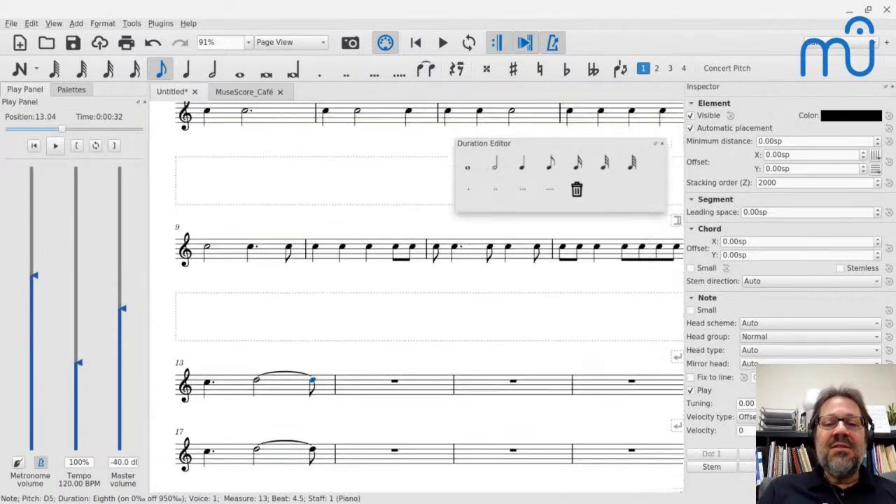
{"action": "left_click_drag", "start_coordinate": [296, 220], "coordinate": [286, 224]}
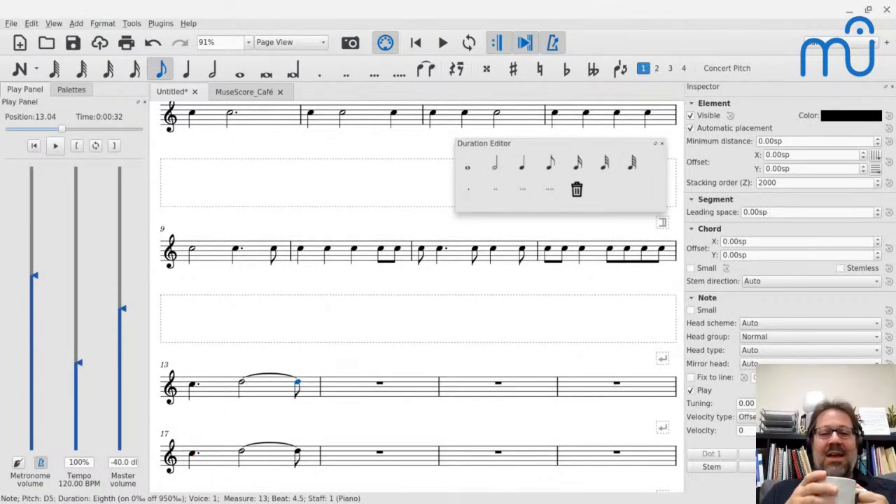
{"action": "left_click_drag", "start_coordinate": [191, 248], "coordinate": [270, 255]}
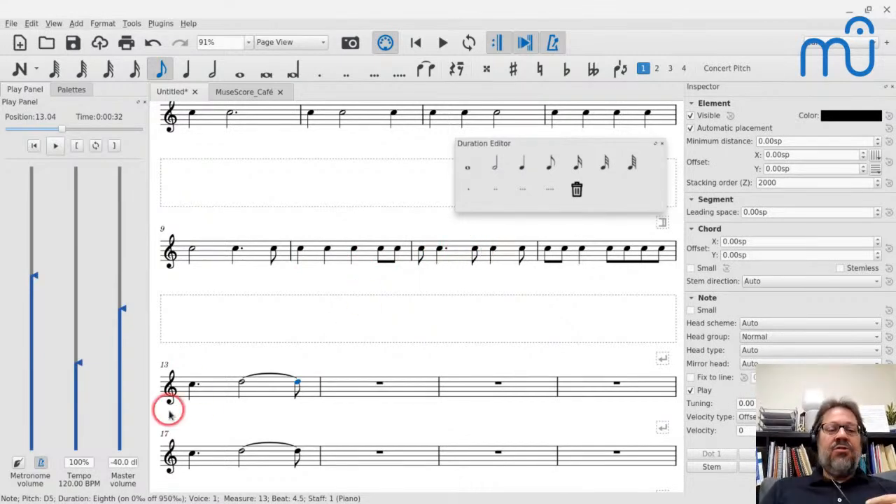
{"action": "scroll", "coordinate": [208, 392], "scroll_direction": "down", "scroll_amount": 3}
{"action": "left_click", "coordinate": [201, 270], "text": "shift"}
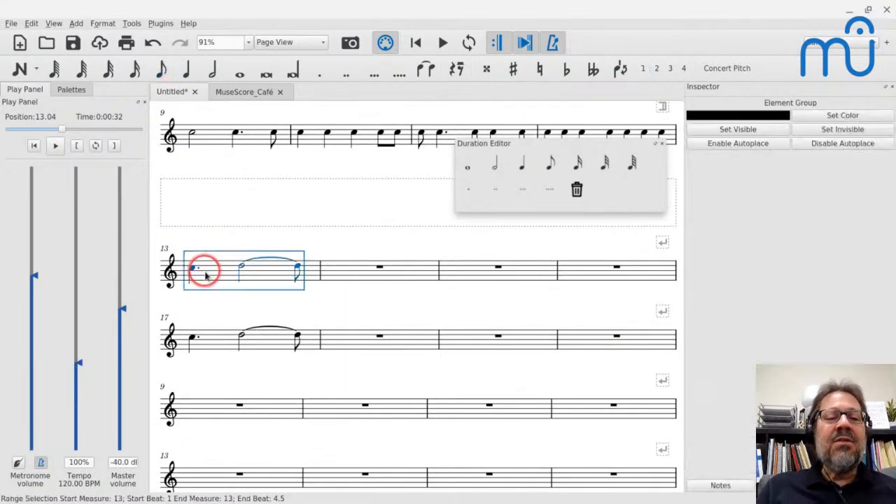
{"action": "left_click", "coordinate": [198, 272]}
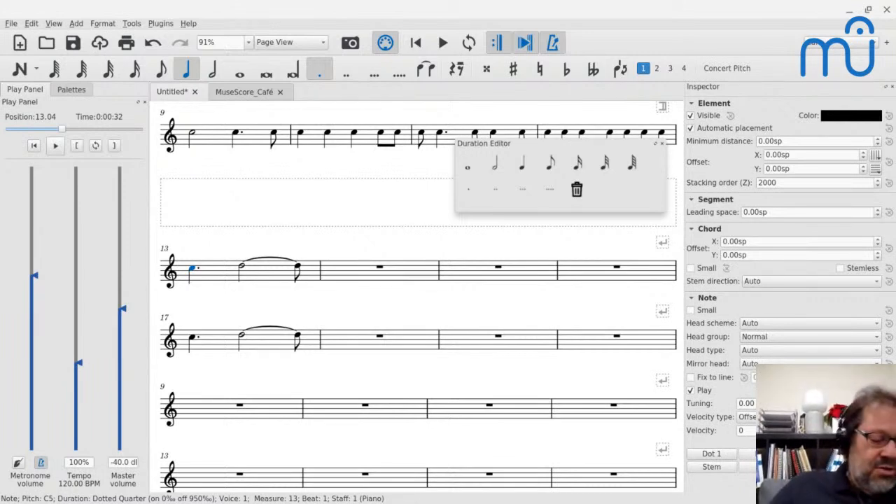
{"action": "left_click", "coordinate": [194, 273], "text": "shift"}
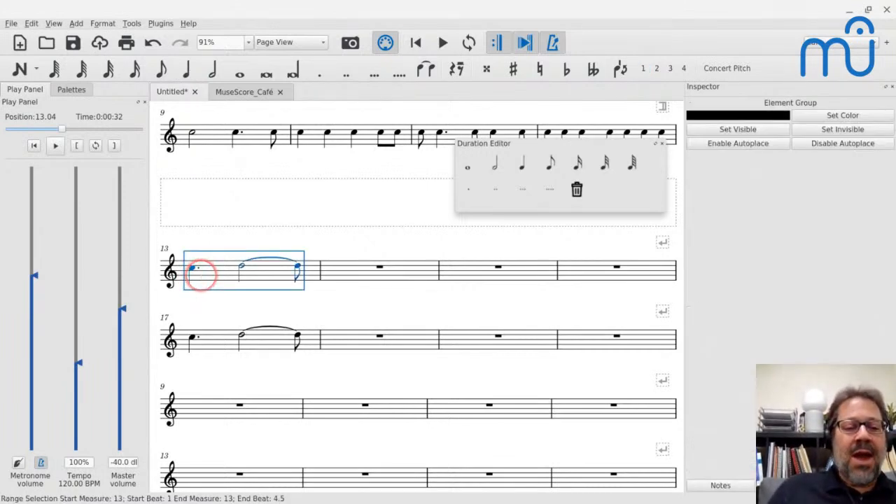
{"action": "key", "text": "space"}
{"action": "key", "text": "space"}
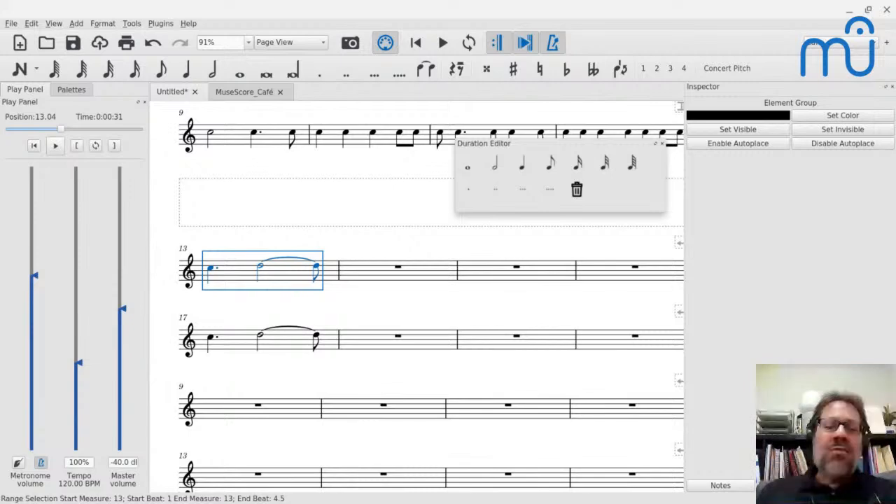
- Enter a quarter-note chord of C4, E, G, B and D at the start of measure 19
{"action": "left_click", "coordinate": [485, 342]}
{"action": "key", "text": "n"}
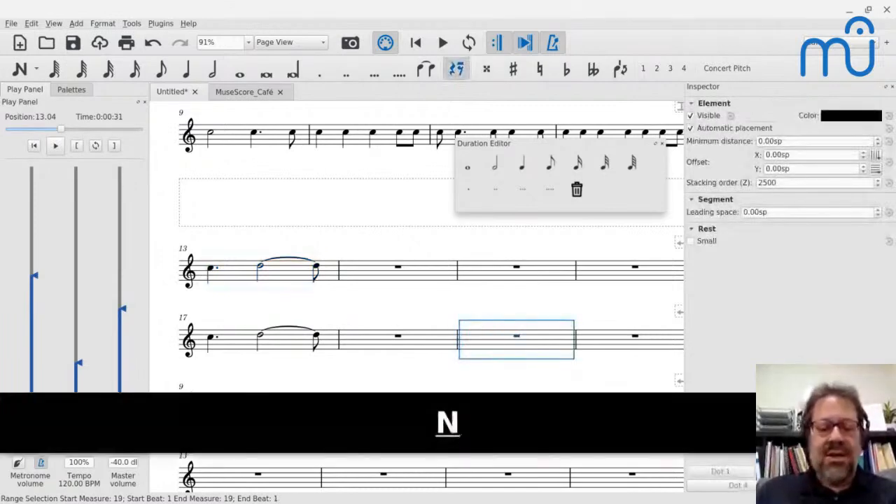
{"action": "key", "text": "c"}
{"action": "key", "text": "ctrl+Down"}
{"action": "key", "text": "shift+e"}
{"action": "key", "text": "shift+g"}
{"action": "key", "text": "shift+b"}
{"action": "key", "text": "shift+d"}
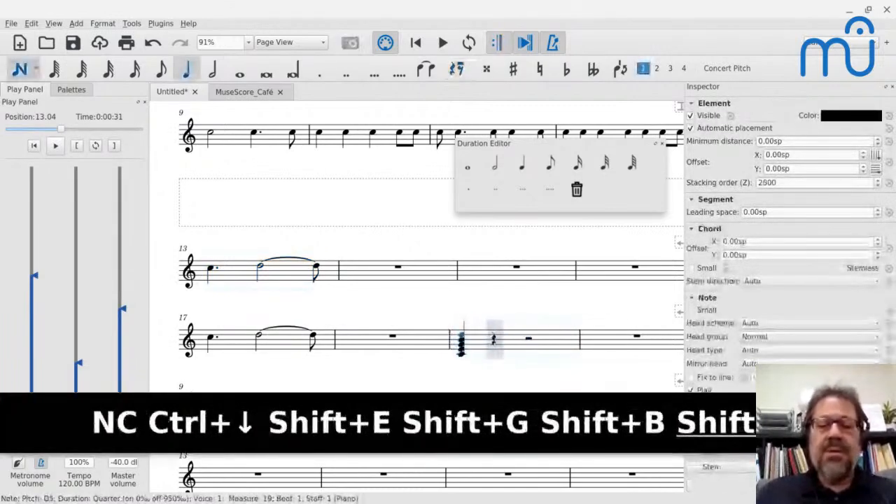
{"action": "key", "text": "Escape"}
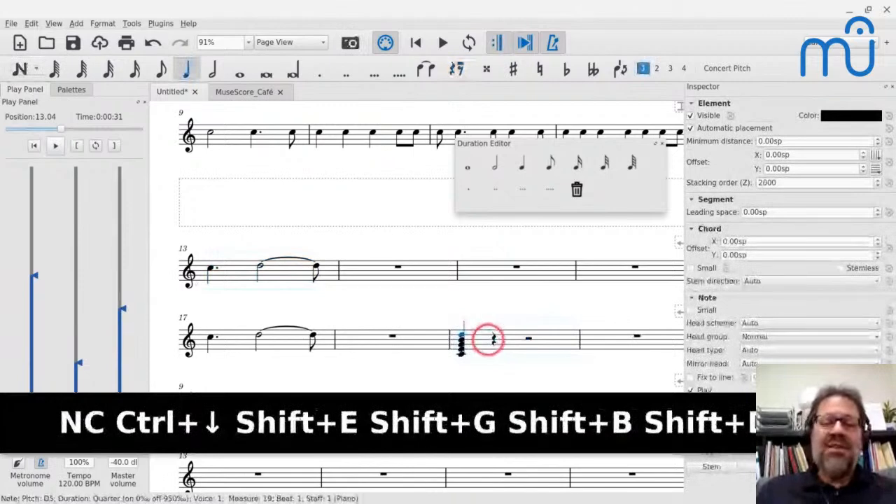
- Select measure 19 and inspect its stacked chord up close, down to the lowest note
{"action": "left_click", "coordinate": [488, 339], "text": "shift"}
{"action": "scroll", "coordinate": [483, 341], "scroll_direction": "up", "scroll_amount": 5}
{"action": "scroll", "coordinate": [480, 343], "scroll_direction": "up", "scroll_amount": 1}
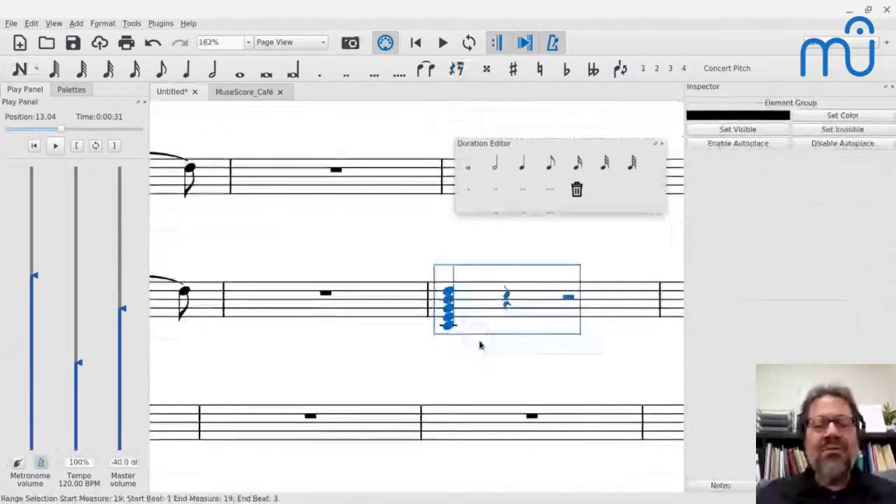
{"action": "scroll", "coordinate": [479, 344], "scroll_direction": "down", "scroll_amount": 1}
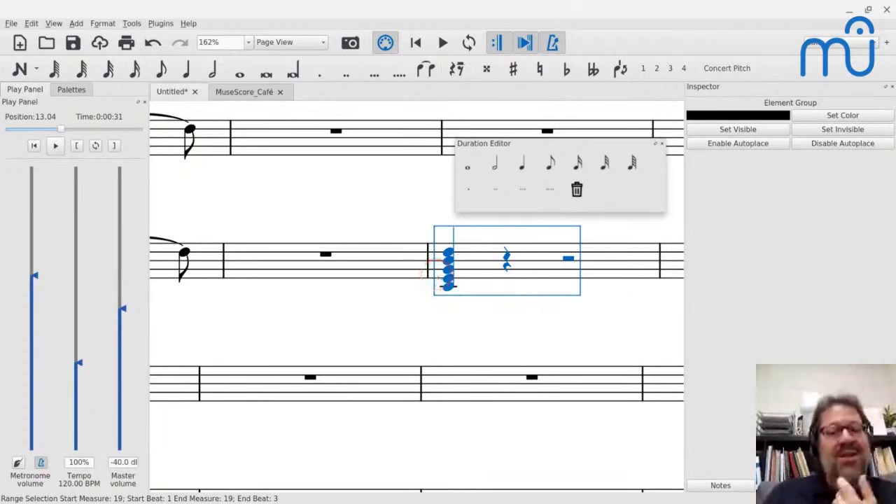
{"action": "left_click", "coordinate": [448, 287]}
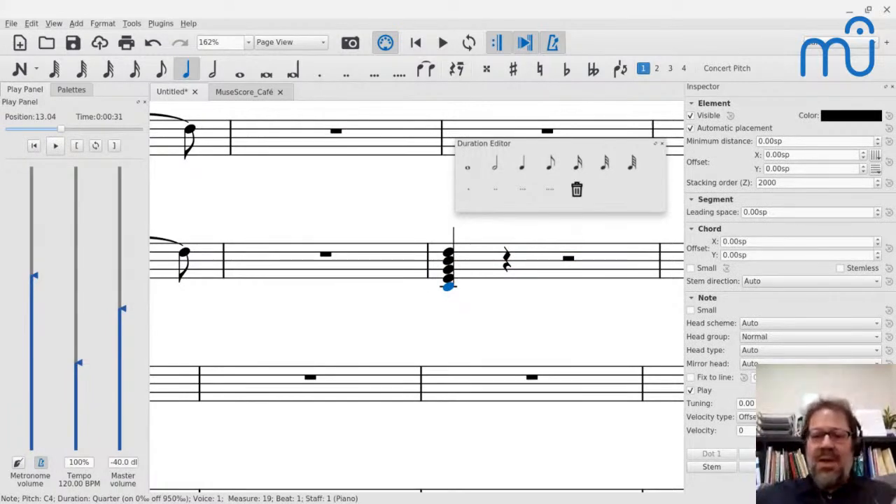
- Enter an ascending eighth-note scale C, D, E, F, G, A, B, C from C4 in measure 22
{"action": "left_click", "coordinate": [274, 390]}
{"action": "key", "text": "n"}
{"action": "key", "text": "4"}
{"action": "key", "text": "c"}
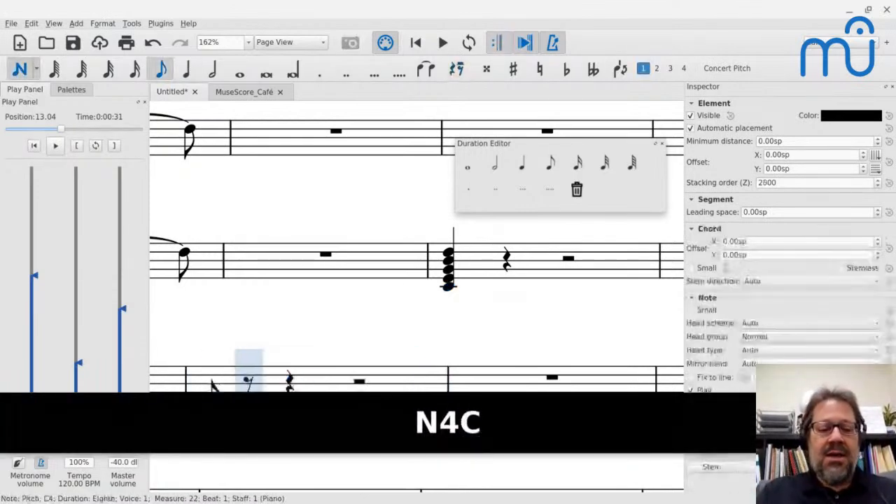
{"action": "key", "text": "d"}
{"action": "key", "text": "e"}
{"action": "key", "text": "f"}
{"action": "key", "text": "g"}
{"action": "key", "text": "a"}
{"action": "key", "text": "b"}
{"action": "key", "text": "c"}
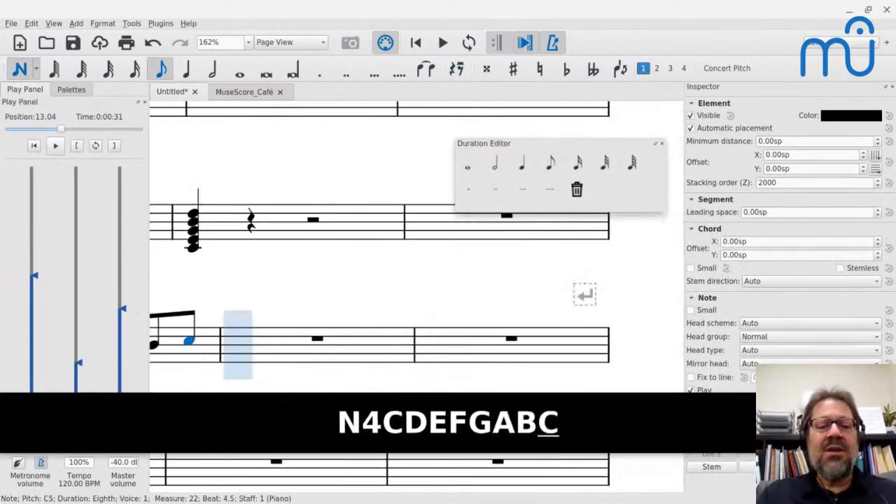
{"action": "key", "text": "Escape"}
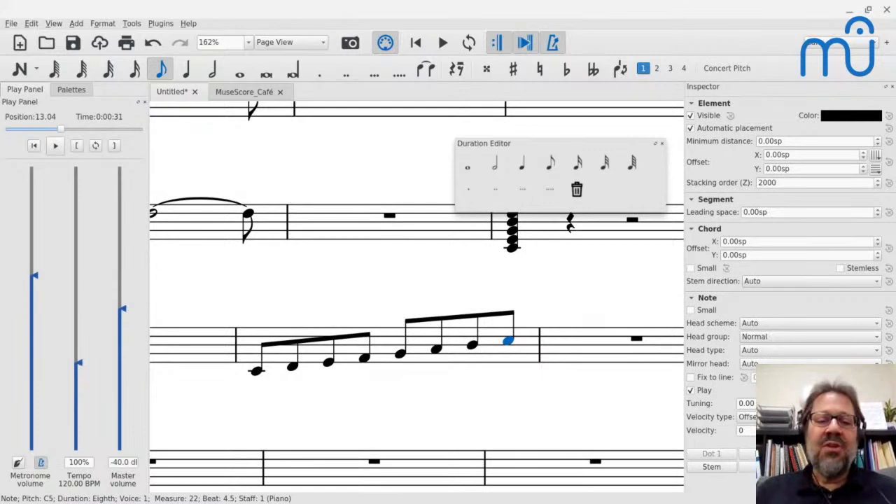
{"action": "key", "text": "ctrl+minus"}
{"action": "key", "text": "ctrl+minus"}
{"action": "key", "text": "ctrl+minus"}
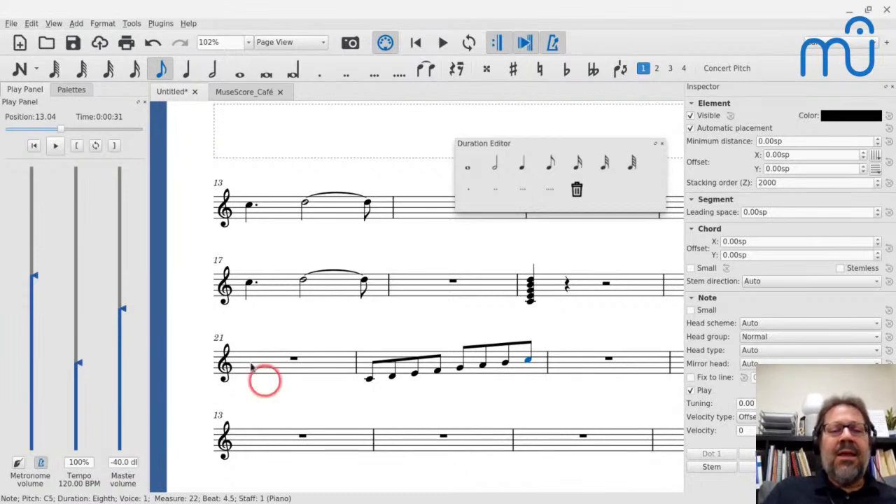
- Switch to the MuseScore_Café score and inspect the individual notes of the tied piano chord at beat 3.5 of measure 15
{"action": "left_click", "coordinate": [233, 94]}
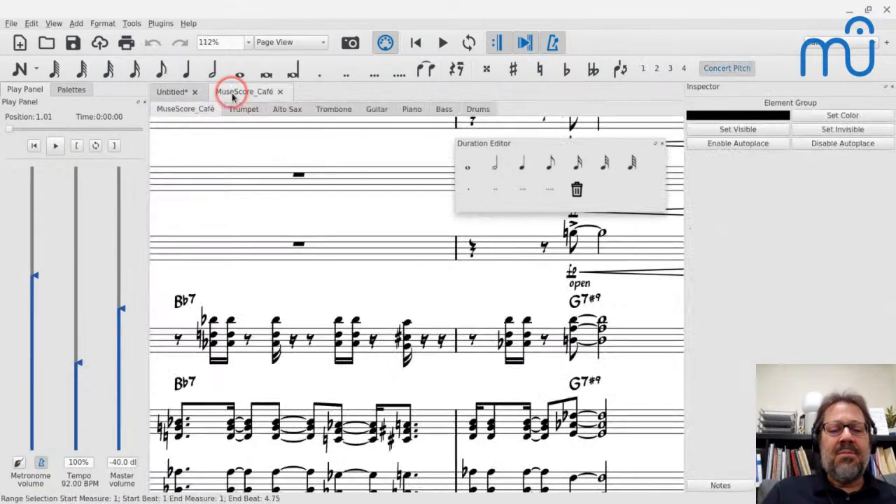
{"action": "scroll", "coordinate": [281, 322], "scroll_direction": "up", "scroll_amount": 1, "text": "ctrl"}
{"action": "scroll", "coordinate": [280, 322], "scroll_direction": "up", "scroll_amount": 10, "text": "ctrl"}
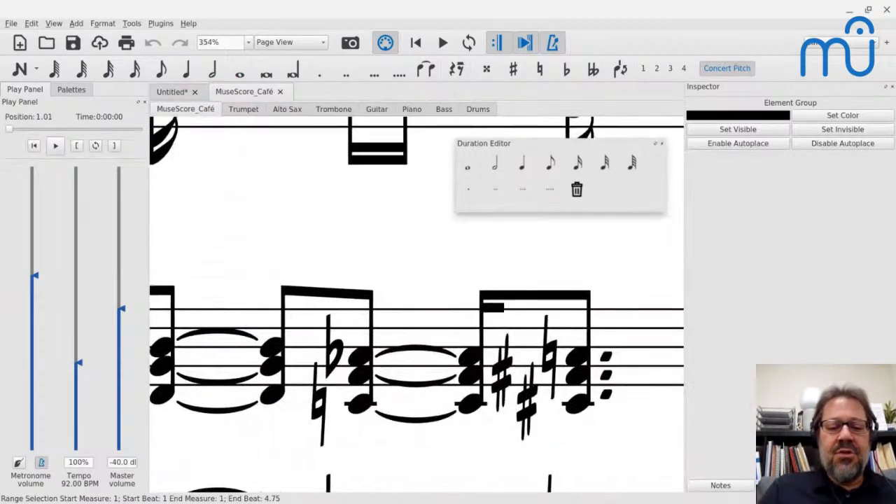
{"action": "scroll", "coordinate": [385, 385], "scroll_direction": "up", "scroll_amount": 10, "text": "ctrl"}
{"action": "left_click", "coordinate": [317, 308]}
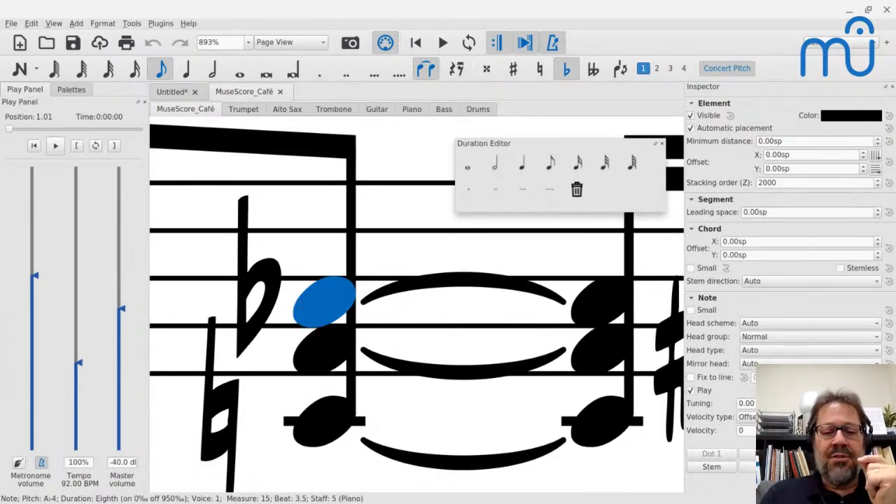
{"action": "left_click", "coordinate": [318, 311]}
{"action": "left_click", "coordinate": [314, 371]}
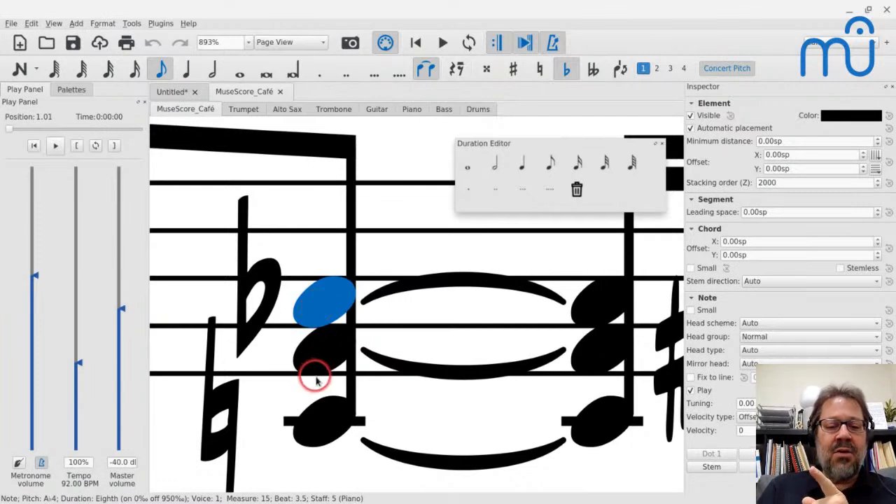
{"action": "left_click", "coordinate": [310, 422]}
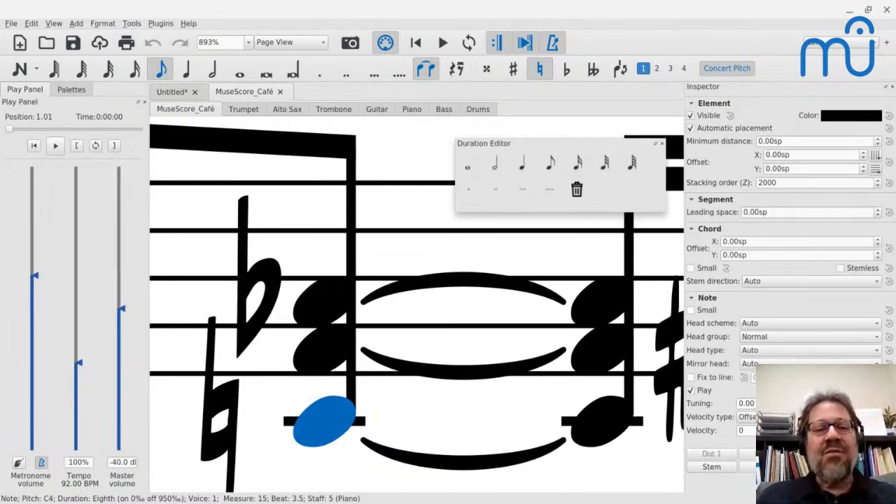
- Examine the upper piano staff in measure 15, checking its first three beamed groups and the top note of the beat 3.5 chord
{"action": "scroll", "coordinate": [291, 125], "scroll_direction": "down", "scroll_amount": 7}
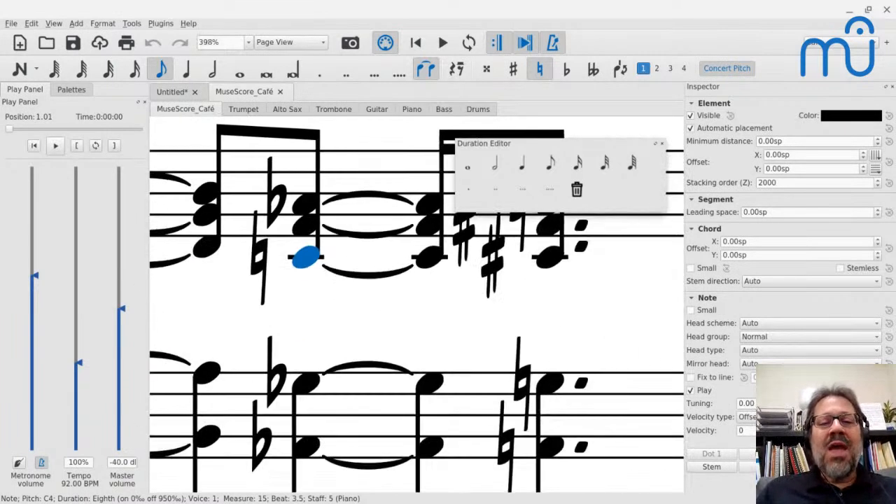
{"action": "scroll", "coordinate": [417, 308], "scroll_direction": "down", "scroll_amount": 7}
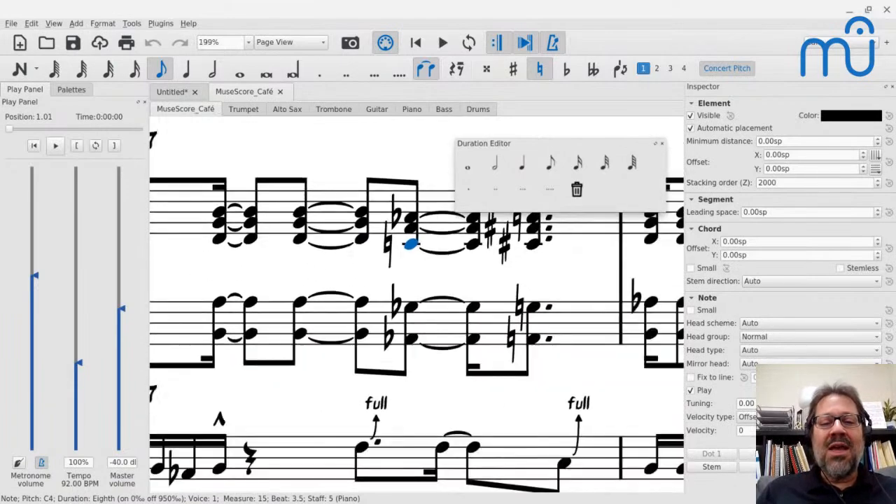
{"action": "scroll", "coordinate": [416, 308], "scroll_direction": "up", "scroll_amount": 3}
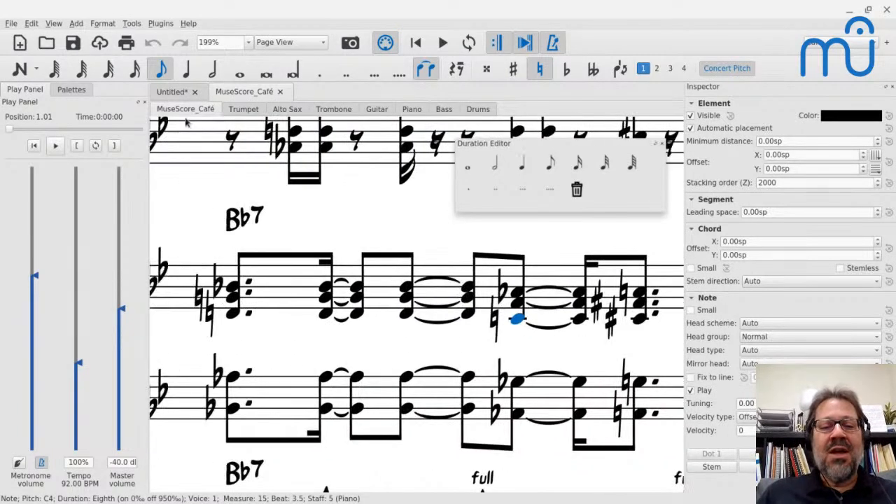
{"action": "left_click", "coordinate": [298, 260]}
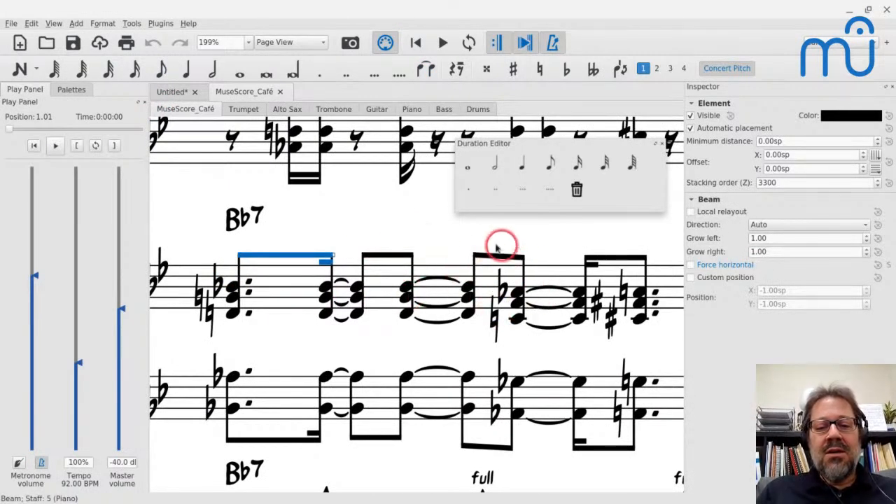
{"action": "left_click", "coordinate": [517, 294]}
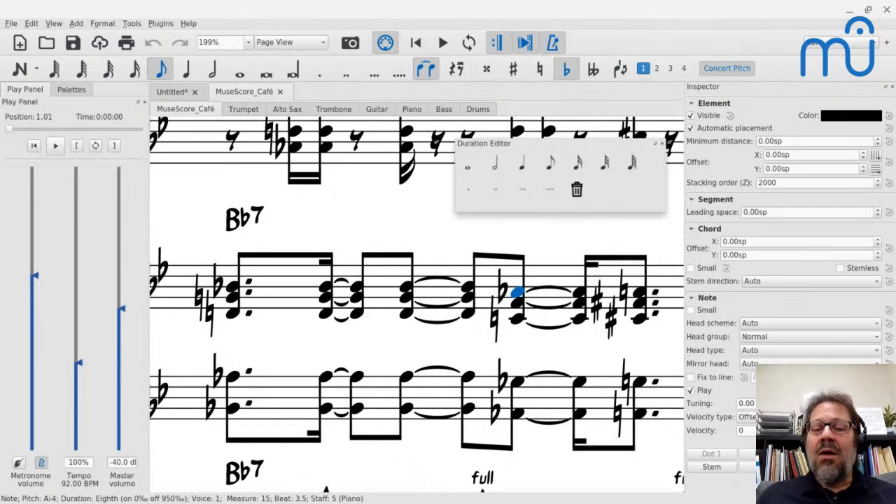
{"action": "left_click", "coordinate": [266, 255]}
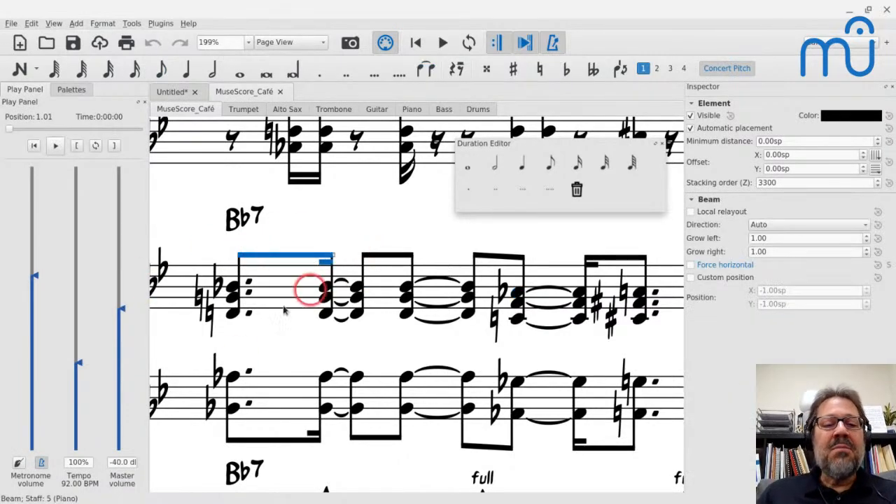
{"action": "left_click", "coordinate": [389, 256]}
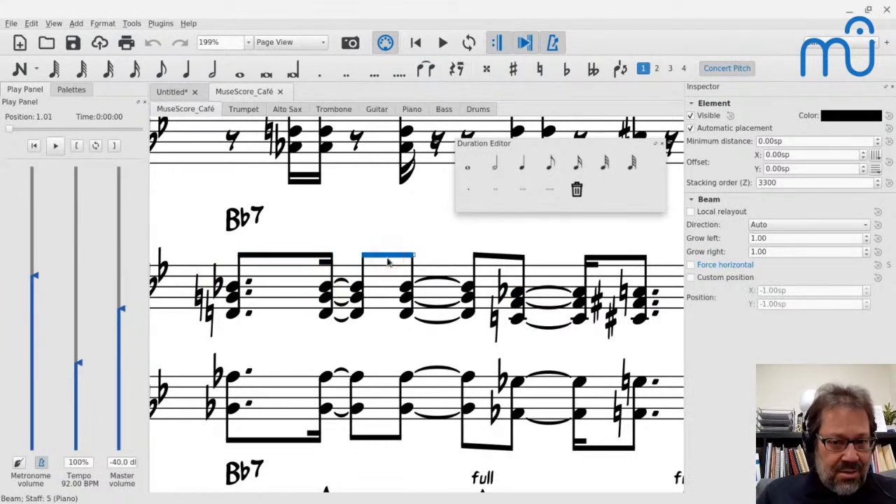
{"action": "left_click", "coordinate": [483, 258]}
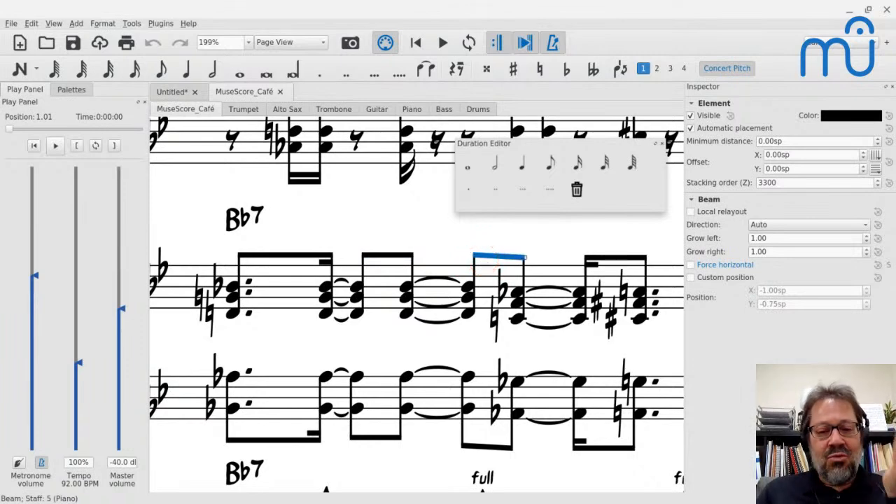
- Play measure 15 from its first beamed piano group, then inspect the top note of the beat 3.5 chord
{"action": "left_click", "coordinate": [266, 255]}
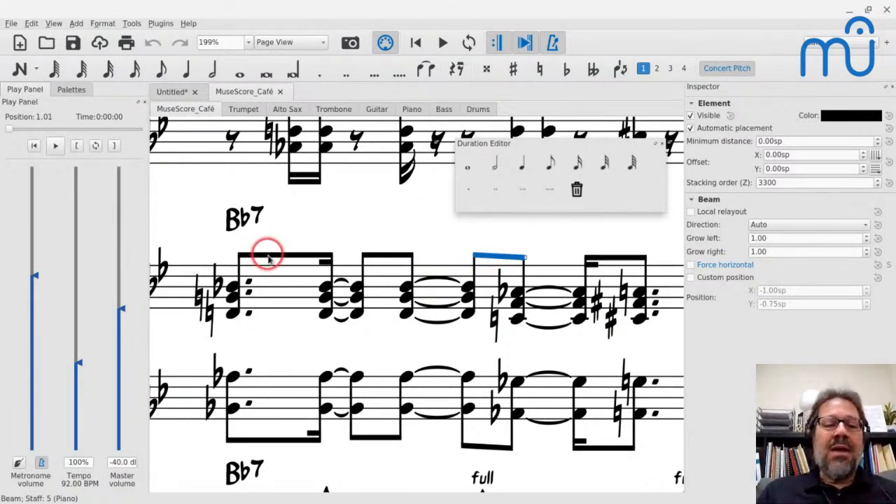
{"action": "key", "text": "space"}
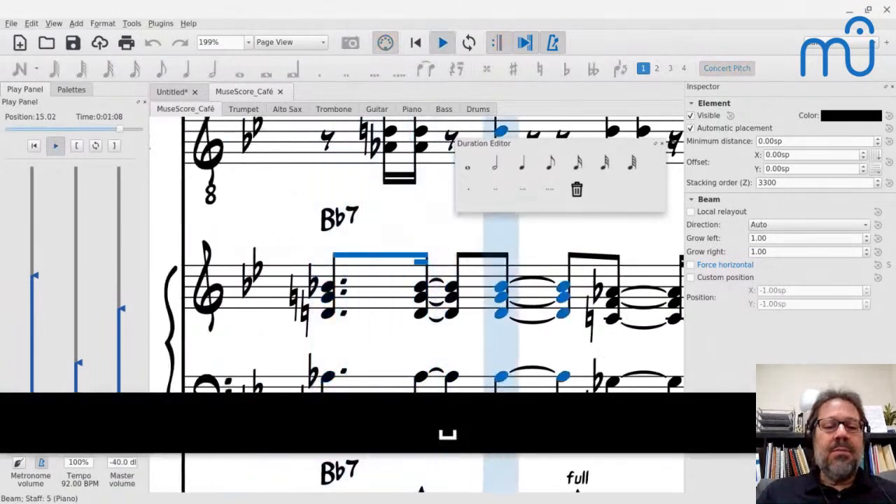
{"action": "key", "text": "space"}
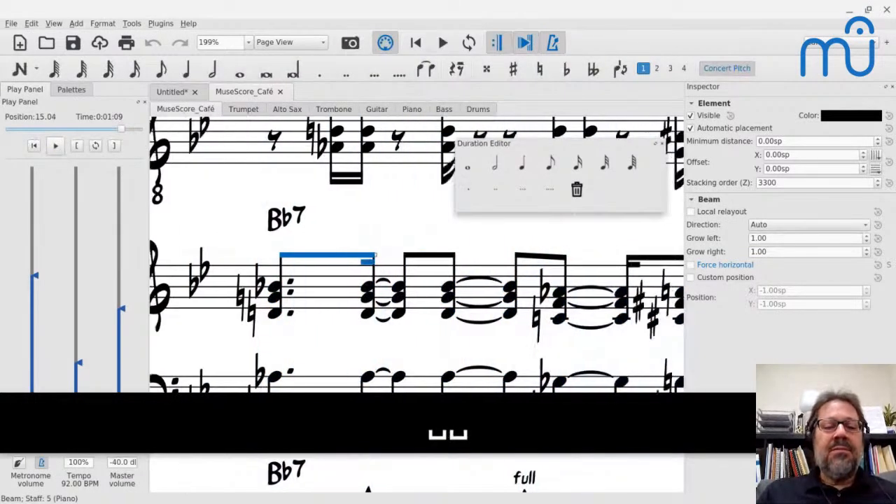
{"action": "scroll", "coordinate": [268, 258], "scroll_direction": "down", "scroll_amount": 2}
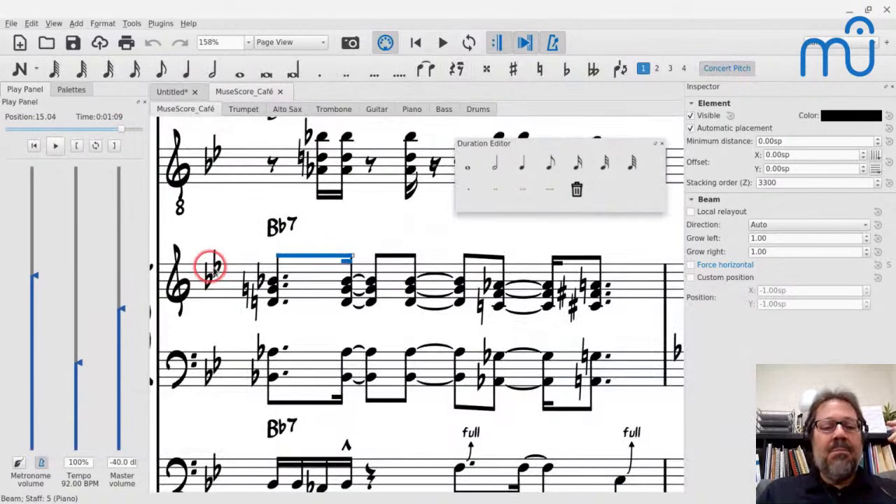
{"action": "left_click", "coordinate": [499, 288]}
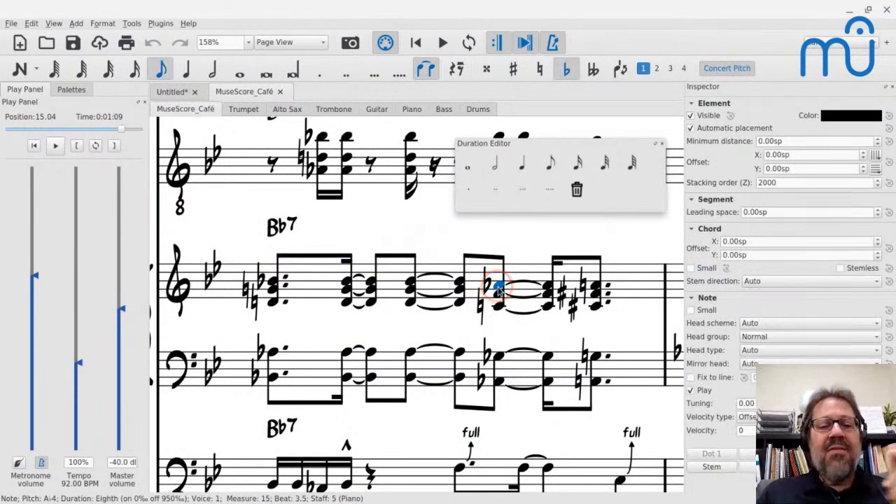
- Inspect the upper piano staff chords in measure 15 one by one, from beat 1 through beat 3.5
{"action": "left_click", "coordinate": [272, 283]}
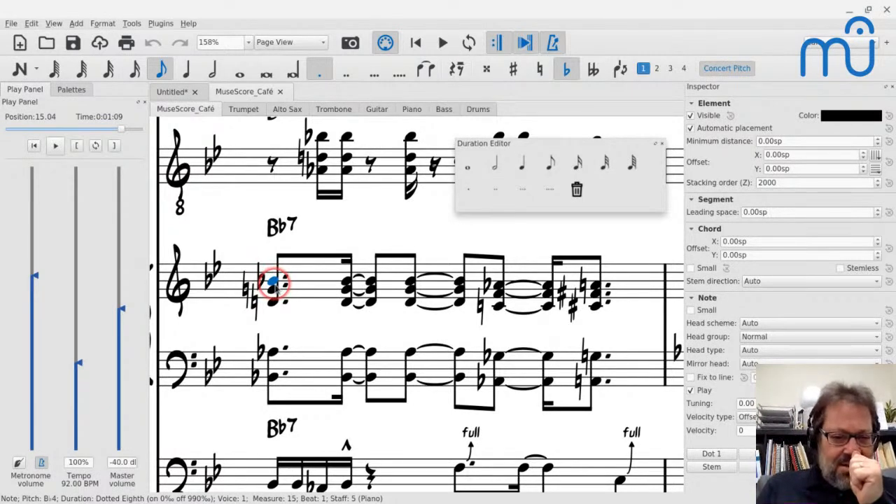
{"action": "left_click", "coordinate": [345, 287]}
{"action": "left_click", "coordinate": [367, 284]}
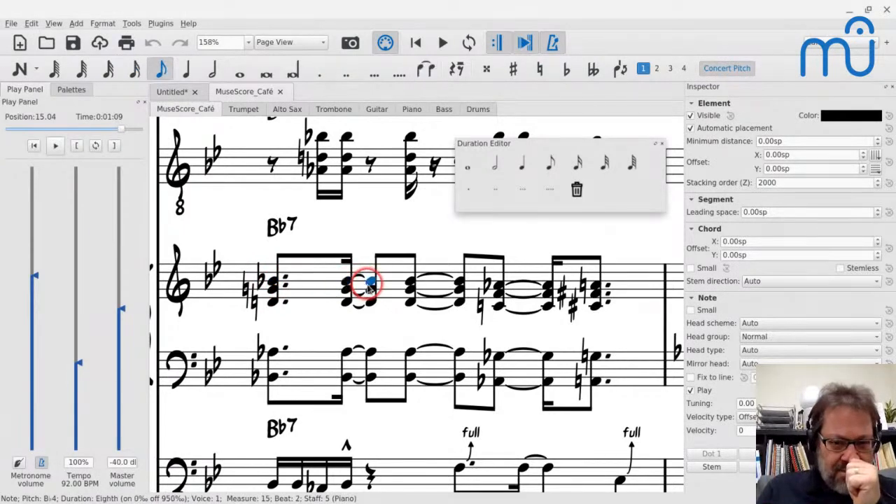
{"action": "left_click", "coordinate": [410, 281]}
{"action": "left_click", "coordinate": [458, 283]}
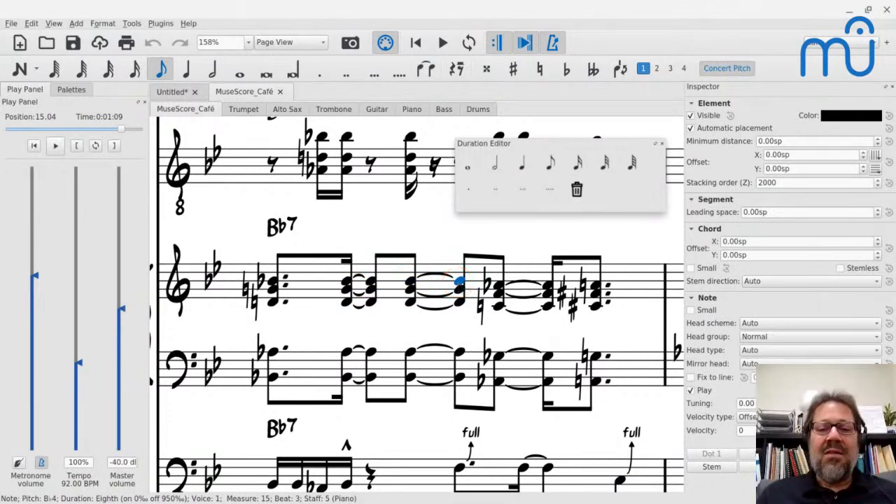
{"action": "left_click", "coordinate": [497, 293]}
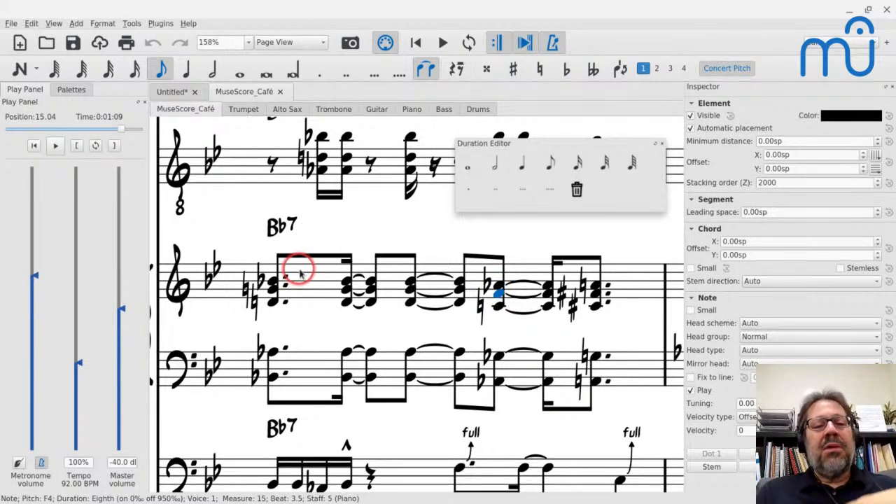
- Range-select the beamed groups on beats 1, 2 and 3 of the upper piano staff in measure 15 in turn
{"action": "key", "text": "shift+Right"}
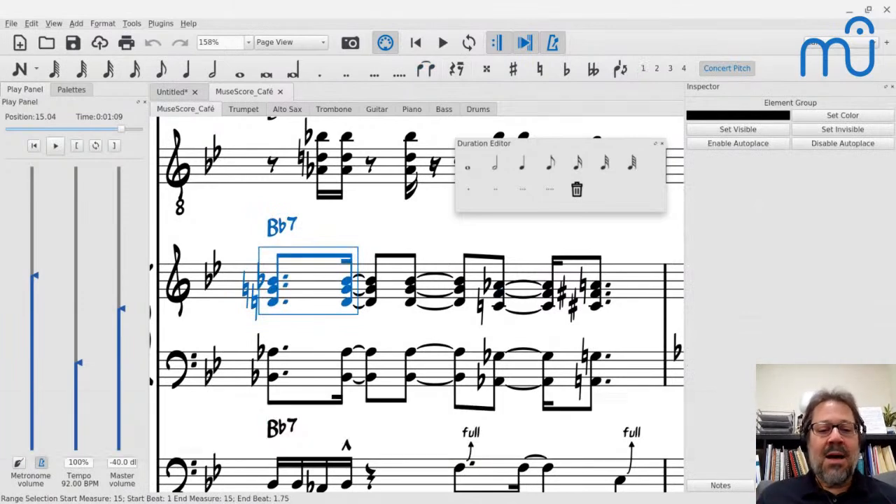
{"action": "key", "text": "Right"}
{"action": "key", "text": "shift+Right"}
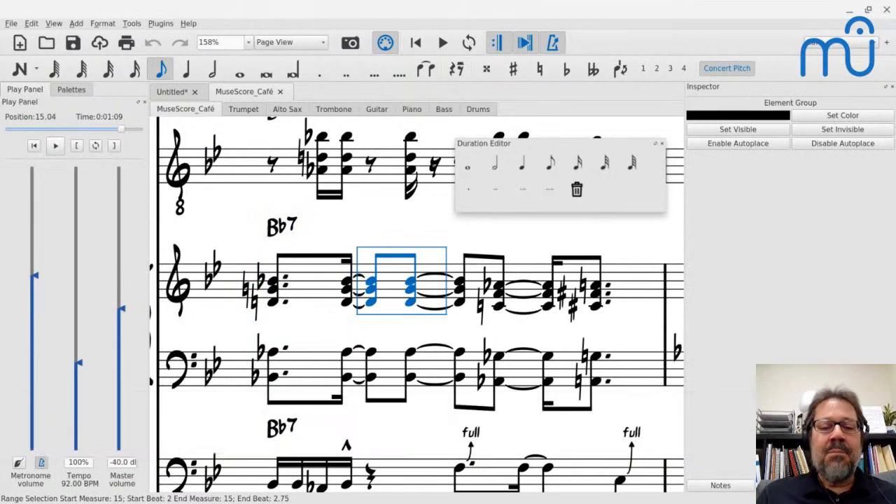
{"action": "key", "text": "Right"}
{"action": "key", "text": "shift+Right"}
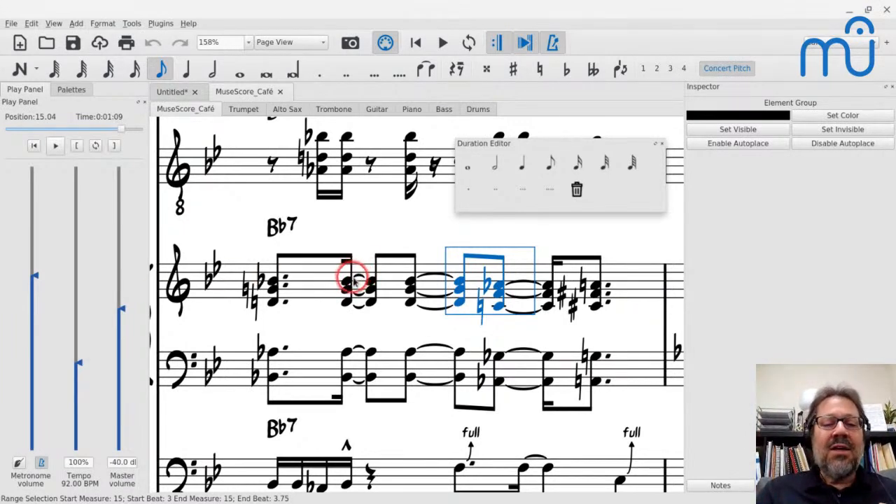
- Change the tied 16th-note chord at beat 1.75 of the upper piano staff in measure 15 to a dotted eighth
{"action": "scroll", "coordinate": [348, 286], "scroll_direction": "up", "scroll_amount": 3}
{"action": "scroll", "coordinate": [348, 285], "scroll_direction": "up", "scroll_amount": 1}
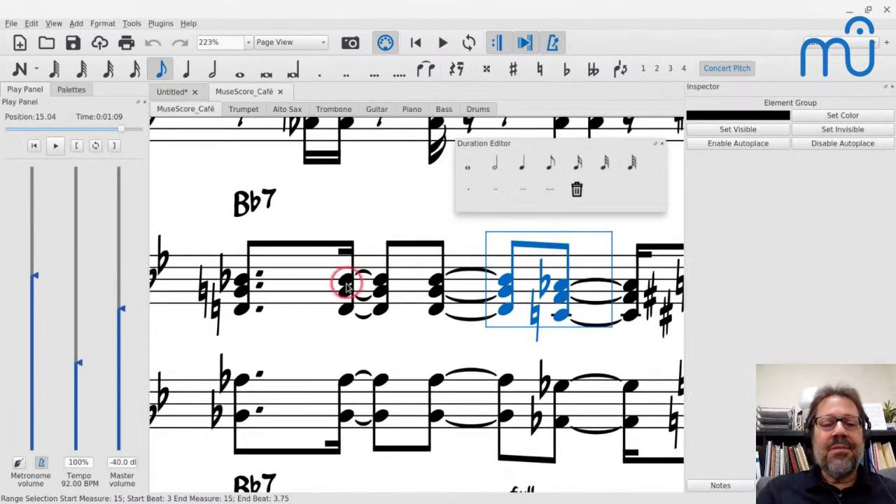
{"action": "left_click", "coordinate": [347, 284]}
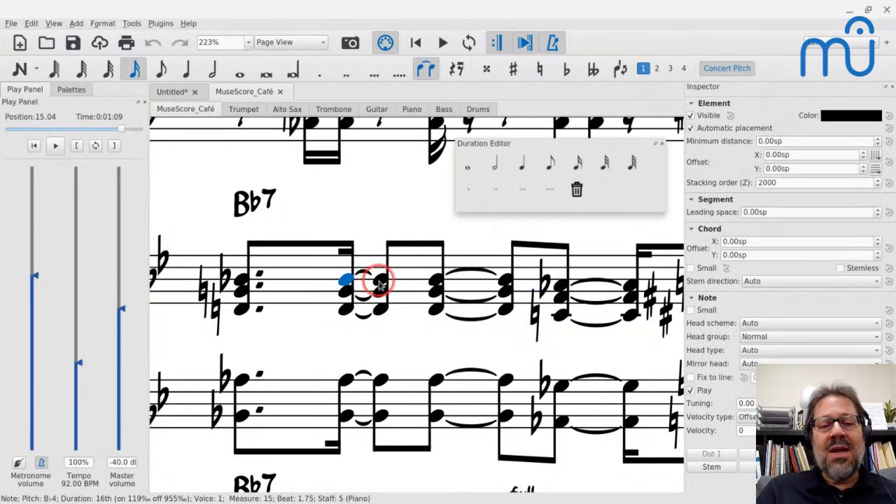
{"action": "left_click", "coordinate": [379, 282]}
{"action": "left_click", "coordinate": [347, 283]}
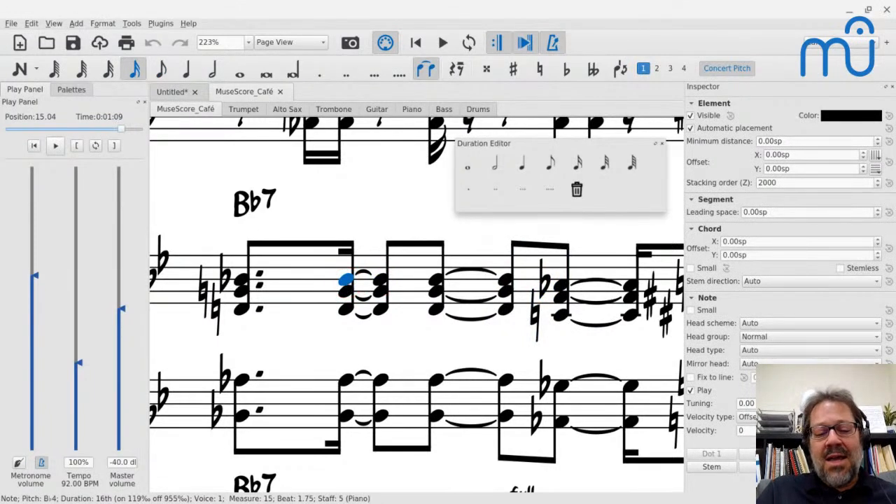
{"action": "key", "text": "4"}
{"action": "key", "text": "period"}
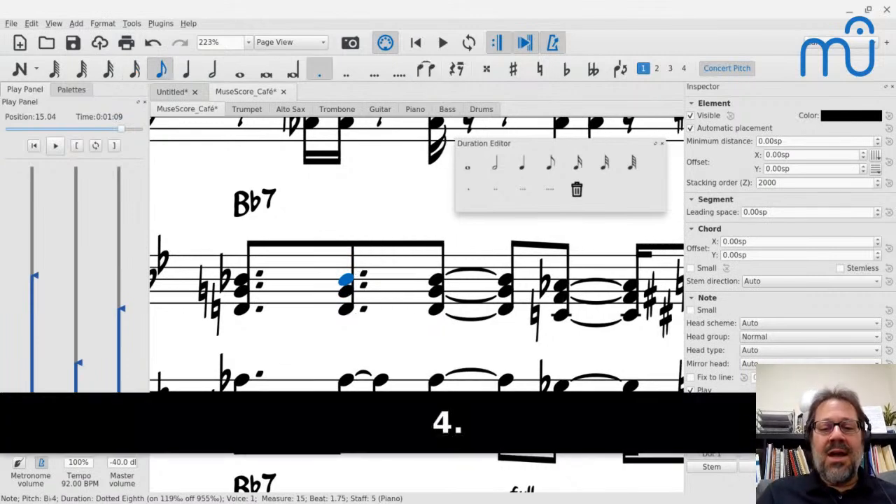
- Change the tied eighth-note chord at beat 2.5 of the upper piano staff in measure 15 to a quarter note
{"action": "left_click", "coordinate": [434, 283]}
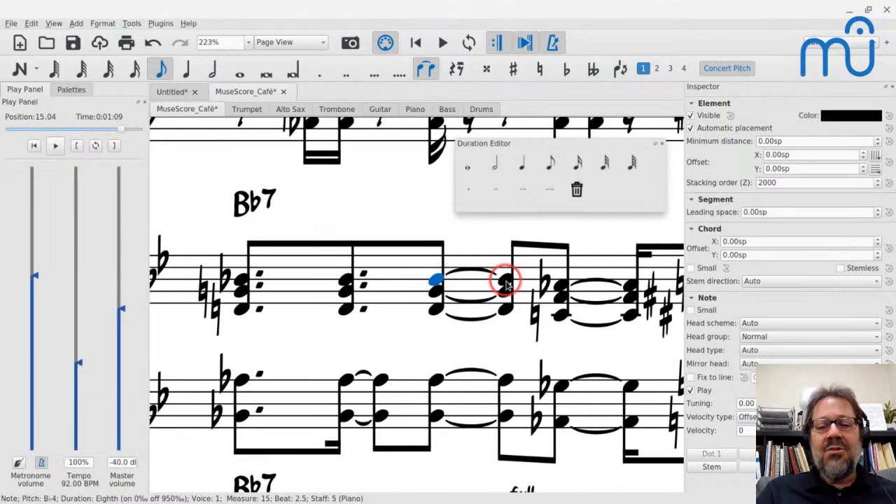
{"action": "key", "text": "5"}
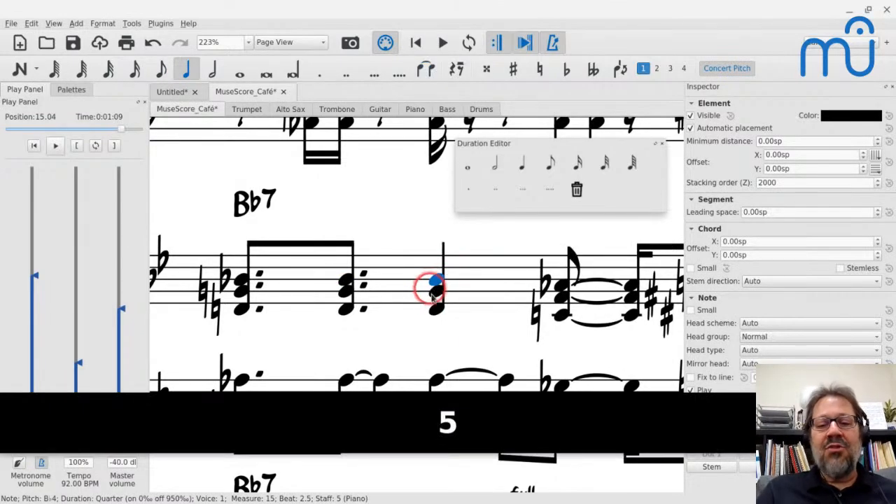
{"action": "key", "text": "Escape"}
{"action": "scroll", "coordinate": [432, 290], "scroll_direction": "down", "scroll_amount": 6}
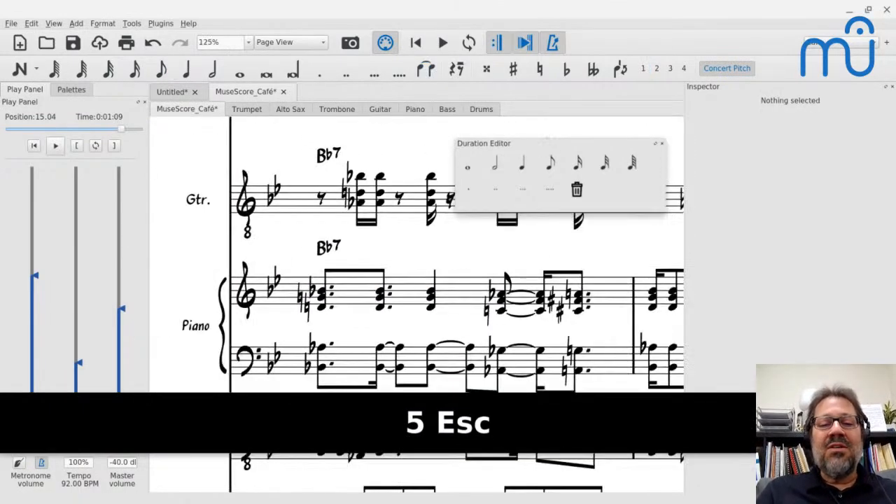
- Select measure 15 in the upper piano staff and play it back
{"action": "left_click", "coordinate": [340, 301]}
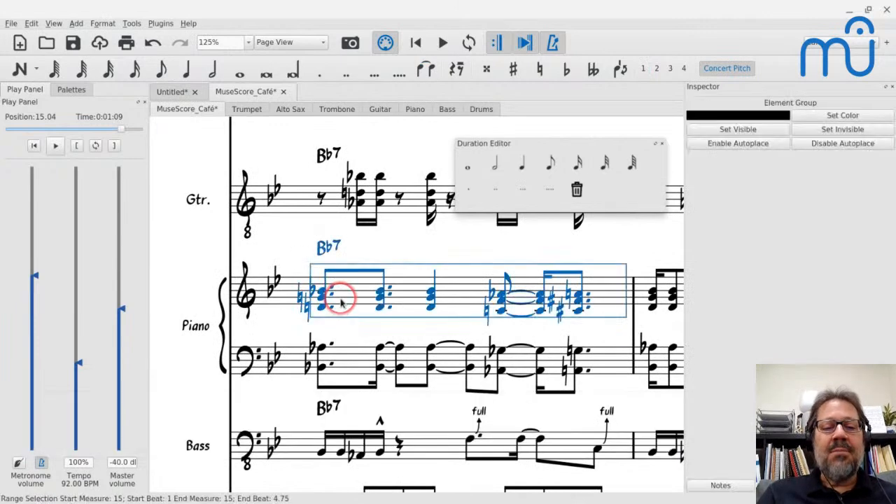
{"action": "key", "text": "space"}
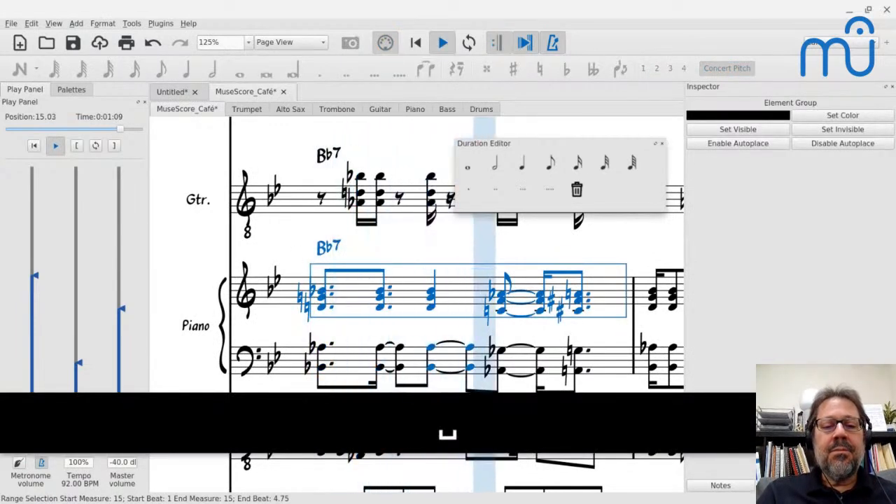
{"action": "key", "text": "space"}
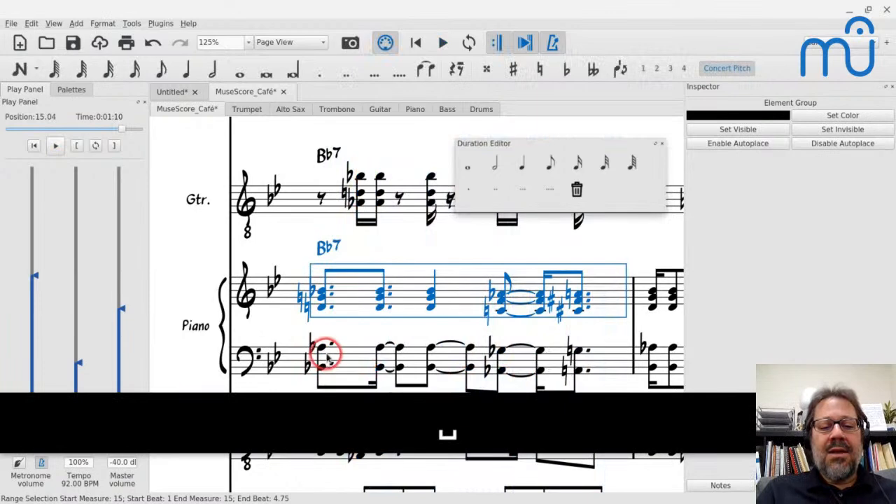
- In the lower piano staff of measure 15, set the beat 1.75 chord to a dotted eighth and the following chord to a quarter
{"action": "left_click", "coordinate": [378, 350]}
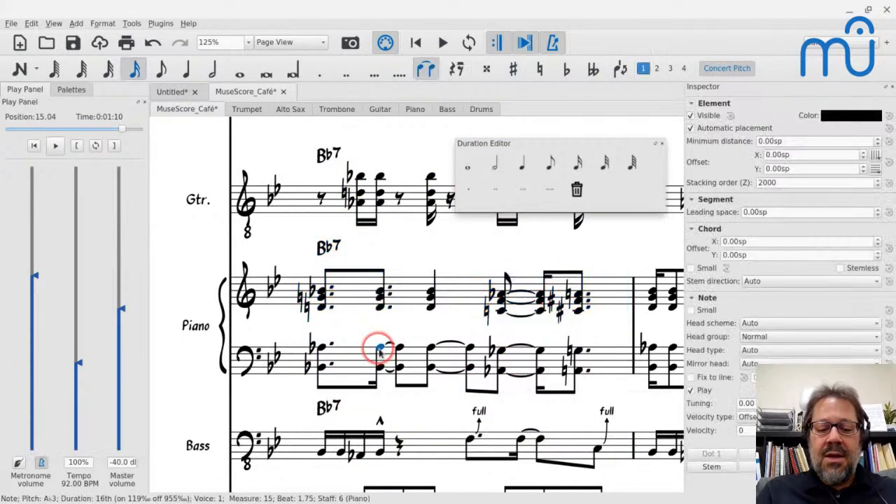
{"action": "key", "text": "4"}
{"action": "key", "text": "period"}
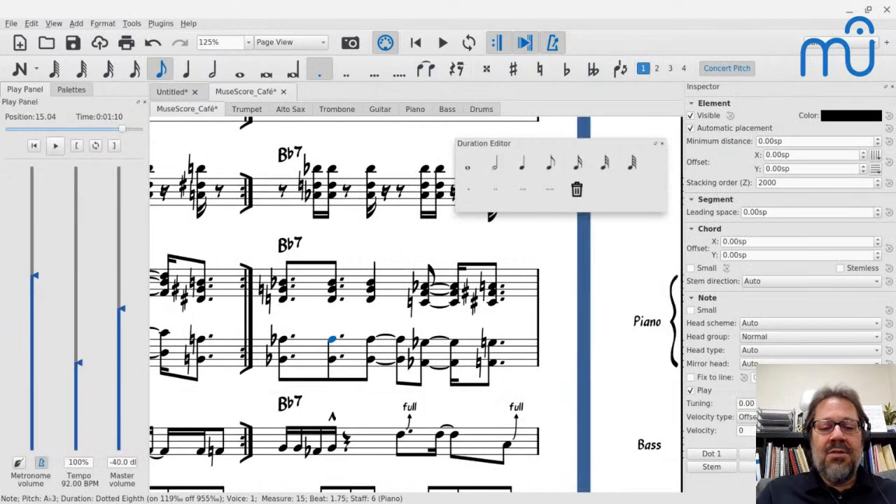
{"action": "key", "text": "Right"}
{"action": "key", "text": "5"}
- Change the beat 3.5 chords in both piano staves of measure 15 to dotted eighths
{"action": "key", "text": "Right"}
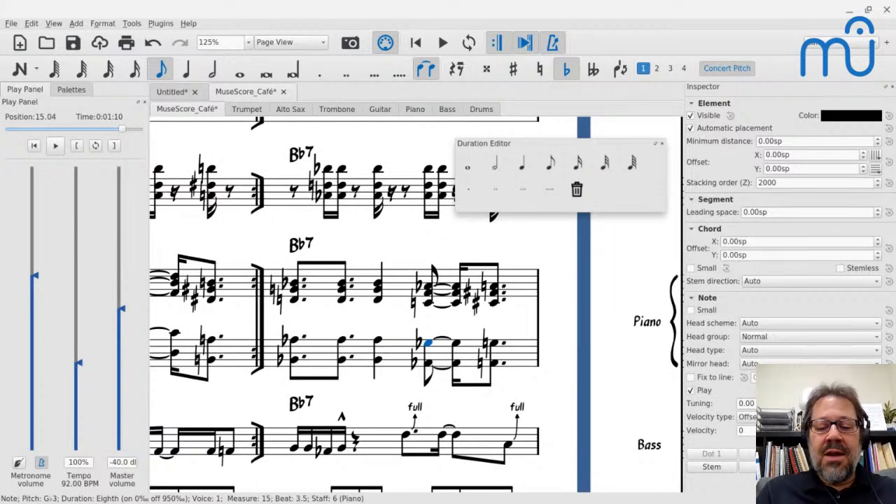
{"action": "key", "text": "4"}
{"action": "key", "text": "period"}
{"action": "left_click", "coordinate": [425, 289]}
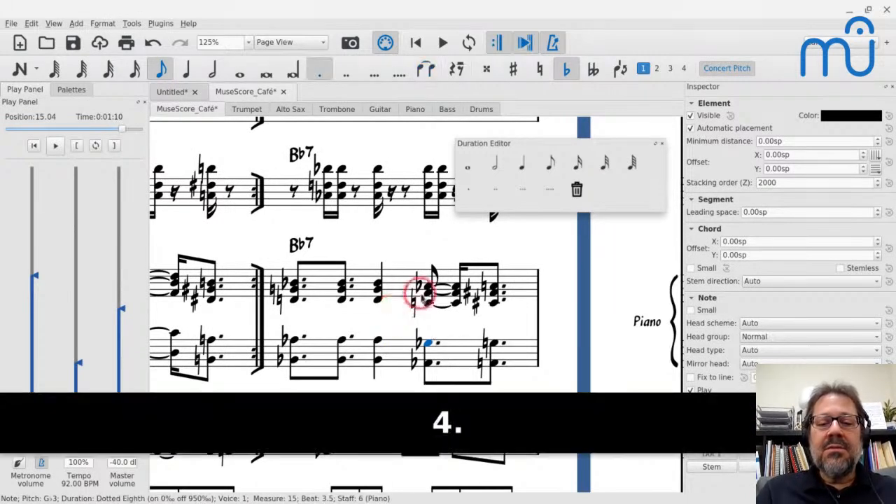
{"action": "key", "text": "period"}
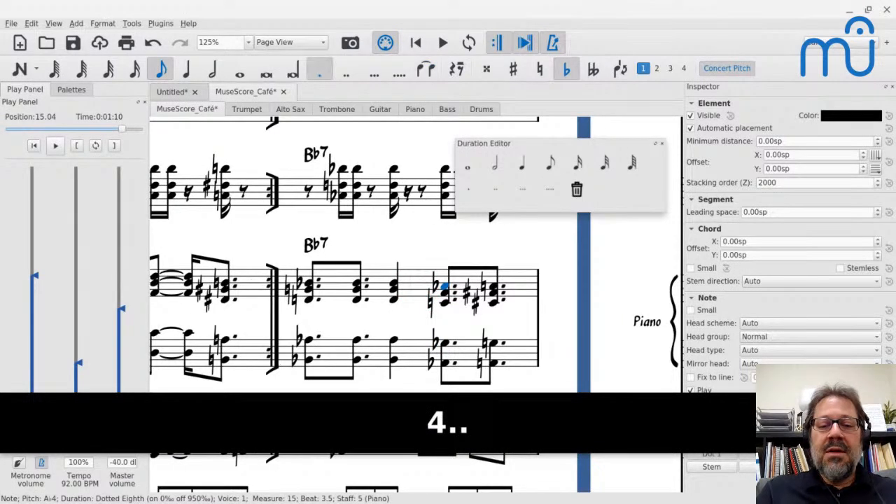
- Play measure 15 from its start to hear the rewritten piano rhythm
{"action": "key", "text": "ctrl+plus"}
{"action": "left_click", "coordinate": [290, 288]}
{"action": "key", "text": "space"}
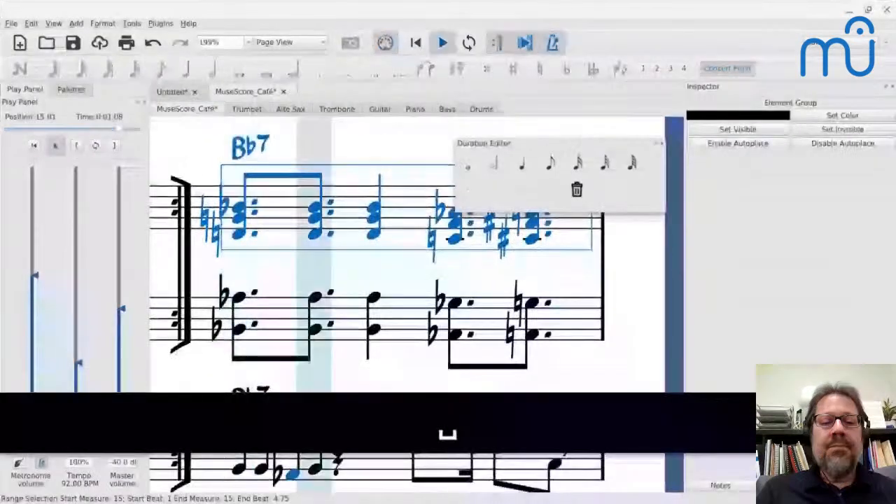
{"action": "key", "text": "space"}
{"action": "left_click", "coordinate": [266, 300]}
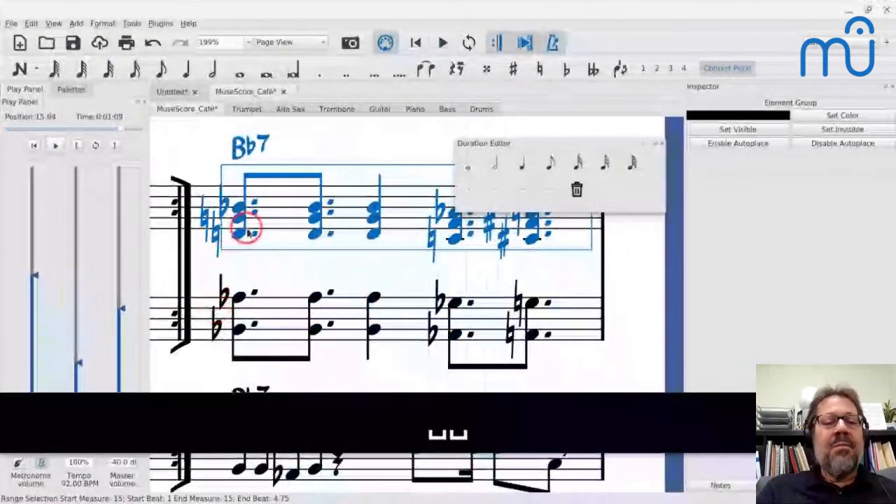
{"action": "left_click", "coordinate": [280, 188]}
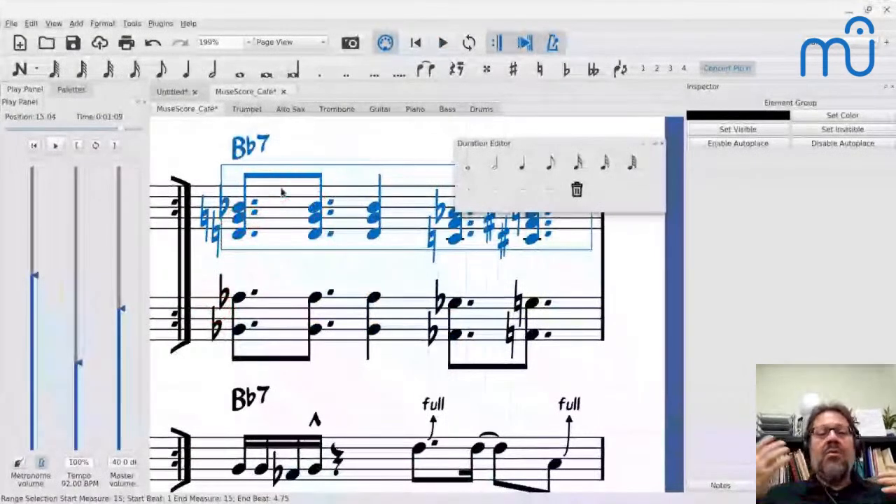
{"action": "left_click", "coordinate": [272, 203]}
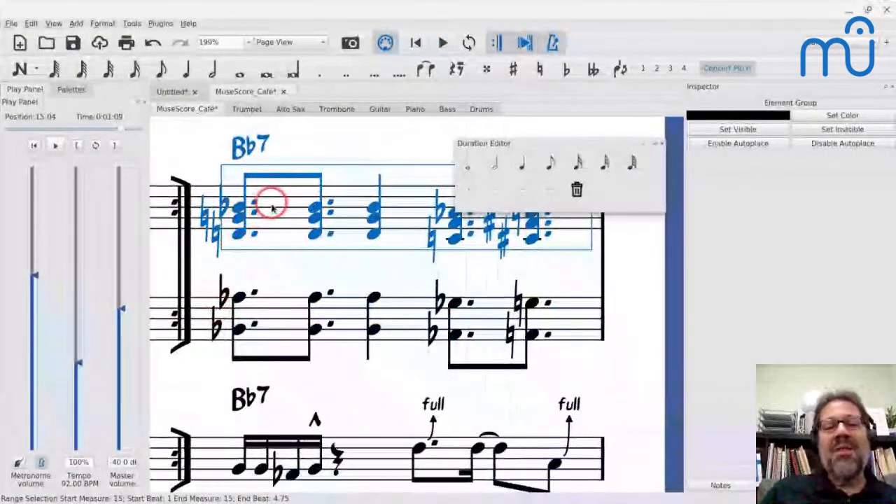
{"action": "left_click_drag", "start_coordinate": [272, 203], "coordinate": [257, 236]}
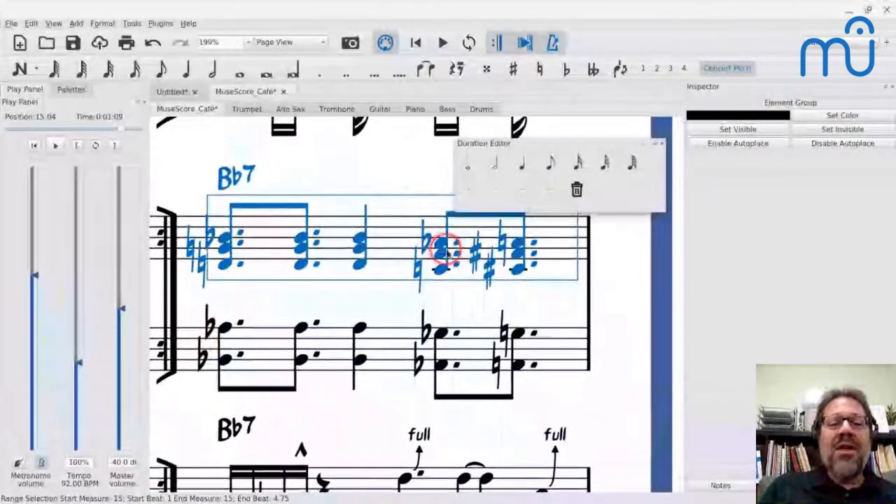
- Play measure 15 from the top note of the upper piano staff's beat 3.5 chord
{"action": "left_click", "coordinate": [437, 245]}
{"action": "key", "text": "space"}
{"action": "key", "text": "space"}
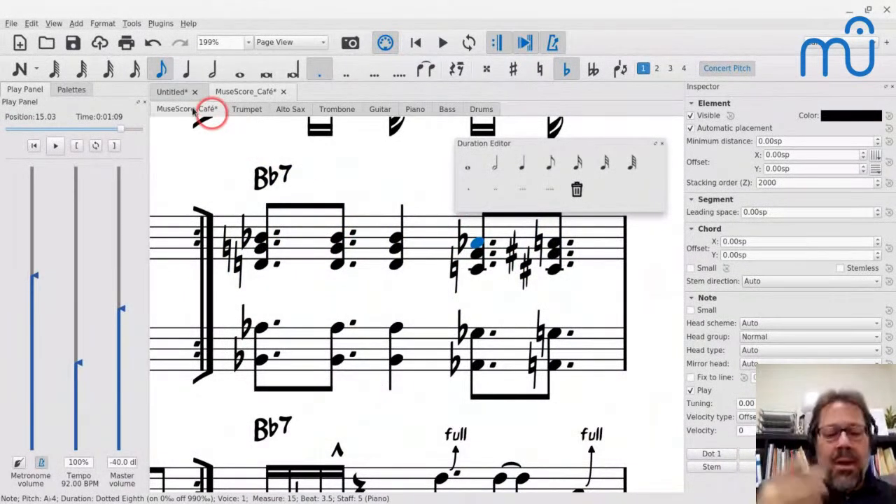
- Switch to the Untitled score and inspect the tied half-note D5 at beat 2.5 of measure 13
{"action": "left_click", "coordinate": [168, 91]}
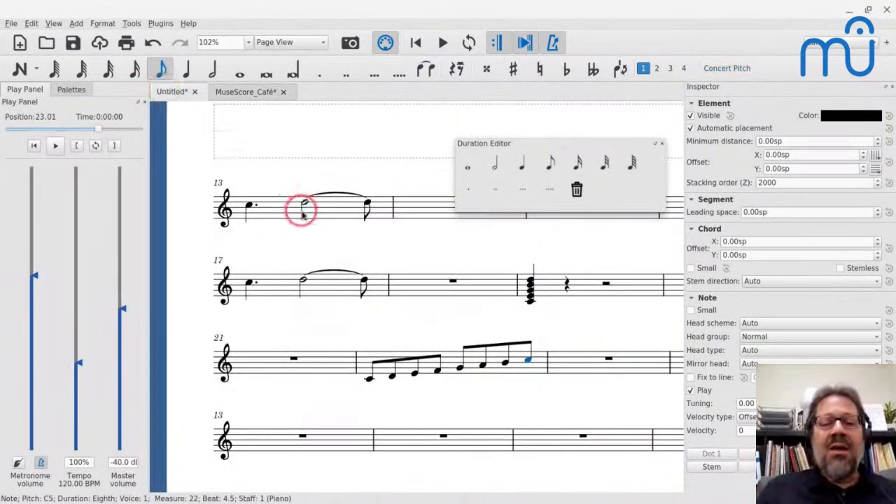
{"action": "scroll", "coordinate": [303, 212], "scroll_direction": "down", "scroll_amount": 2}
{"action": "scroll", "coordinate": [302, 214], "scroll_direction": "up", "scroll_amount": 3}
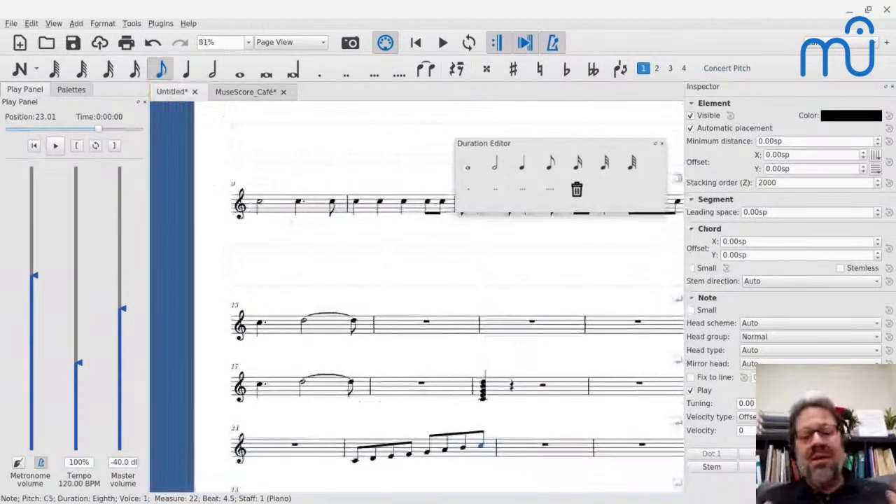
{"action": "left_click", "coordinate": [304, 323]}
{"action": "key", "text": "Up"}
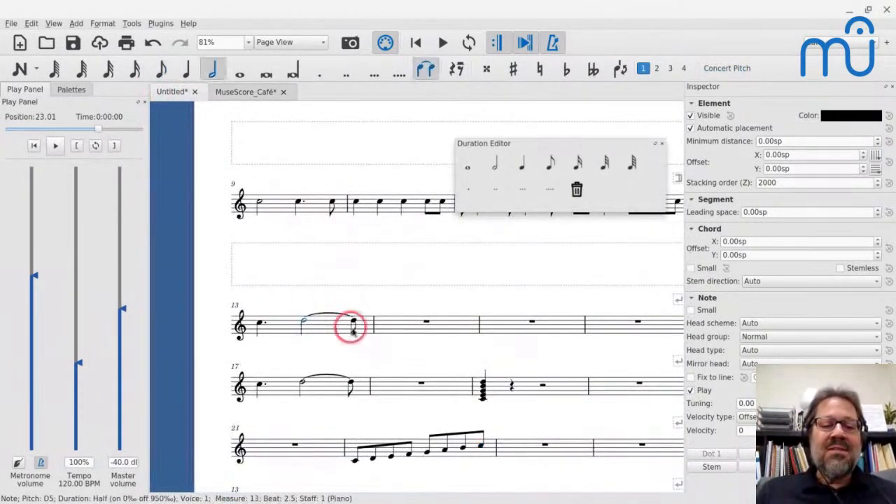
{"action": "left_click", "coordinate": [302, 319]}
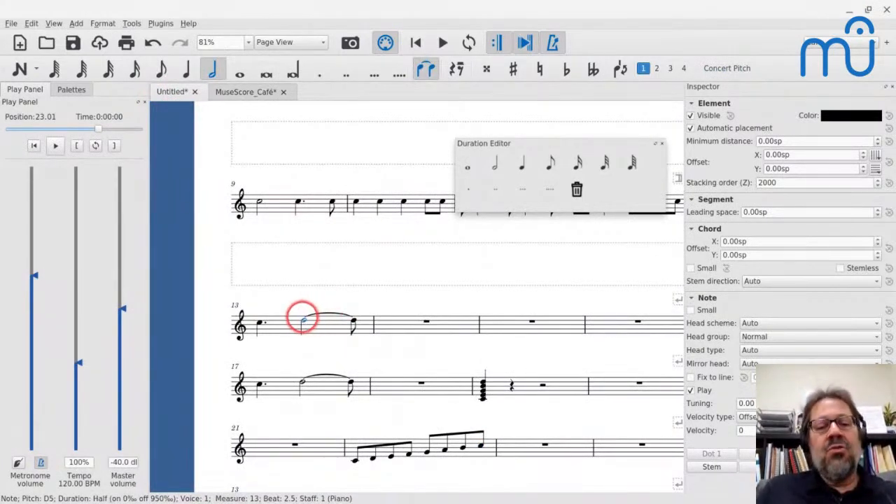
- Enter a quarter-note C5 at the start of measure 14 and lengthen it to a dotted quarter
{"action": "left_click", "coordinate": [403, 325]}
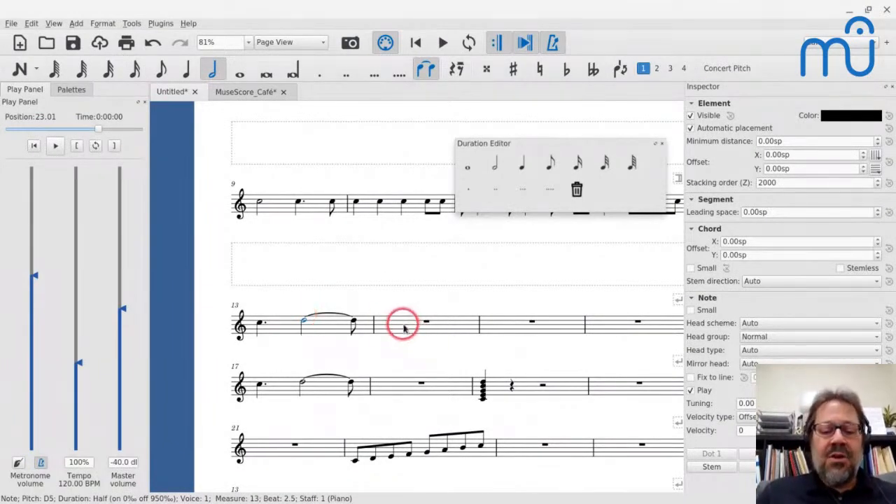
{"action": "scroll", "coordinate": [403, 325], "scroll_direction": "up", "scroll_amount": 6}
{"action": "key", "text": "n"}
{"action": "key", "text": "5"}
{"action": "key", "text": "c"}
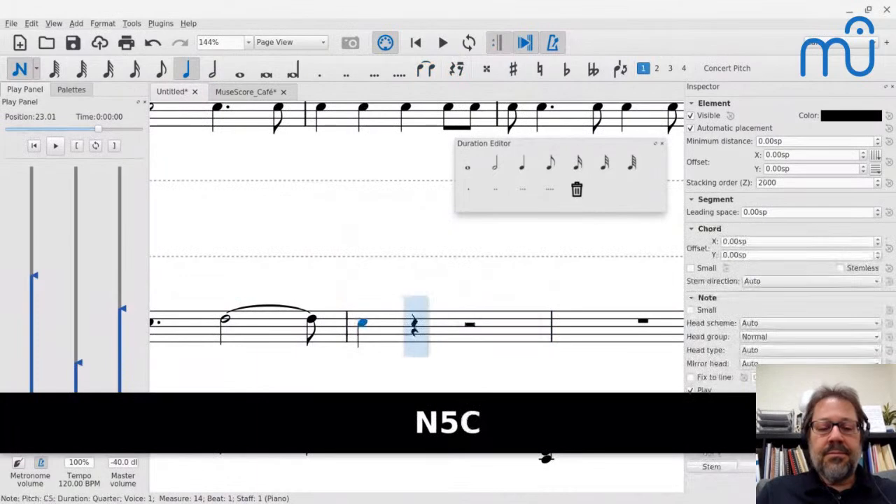
{"action": "key", "text": "shift+w"}
{"action": "left_click", "coordinate": [360, 321]}
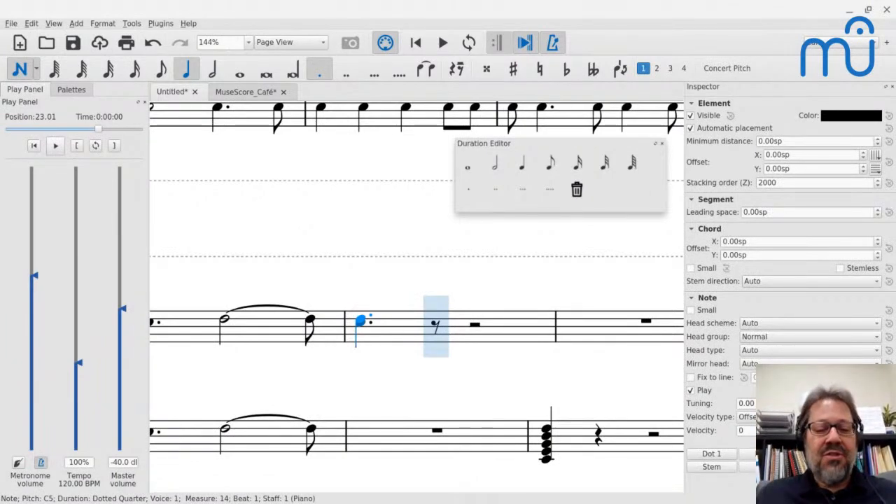
- Cycle the C5 at the start of measure 14 through half-note and shorter durations, ending on a dotted quarter
{"action": "key", "text": "shift+w"}
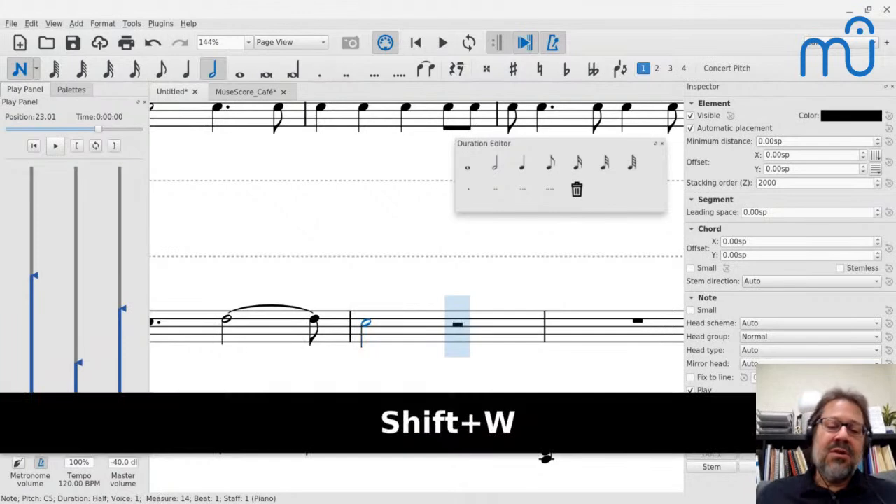
{"action": "key", "text": "shift+q"}
{"action": "key", "text": "shift+q"}
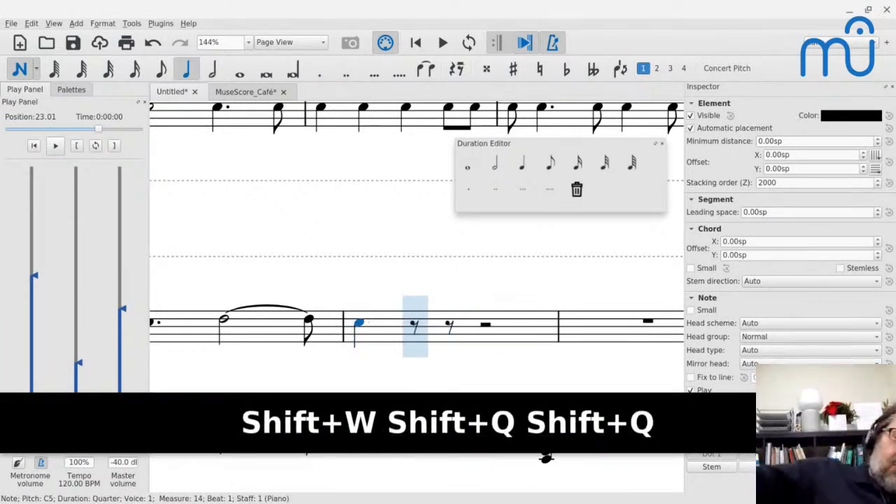
{"action": "key", "text": "shift+q"}
{"action": "key", "text": "shift+w"}
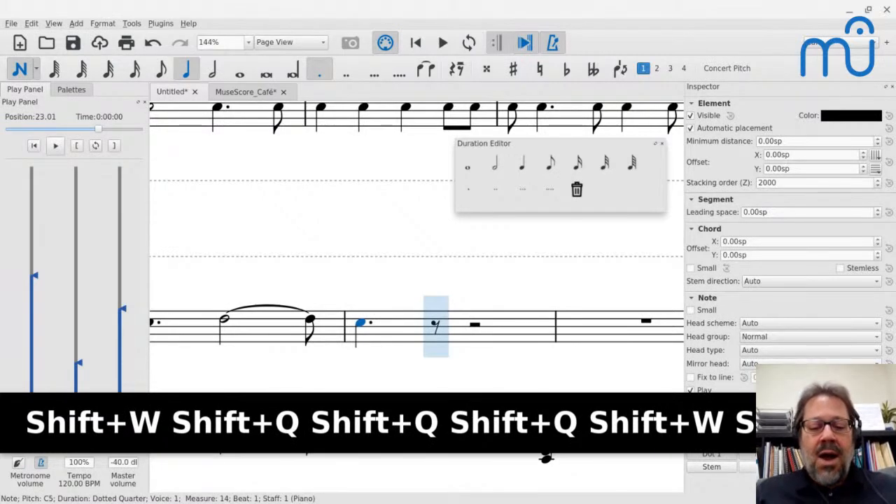
- Enter an eighth-note D5 at beat 2.5 of measure 14 and tie it to a half-note D5 at beat 3
{"action": "key", "text": "4"}
{"action": "key", "text": "d"}
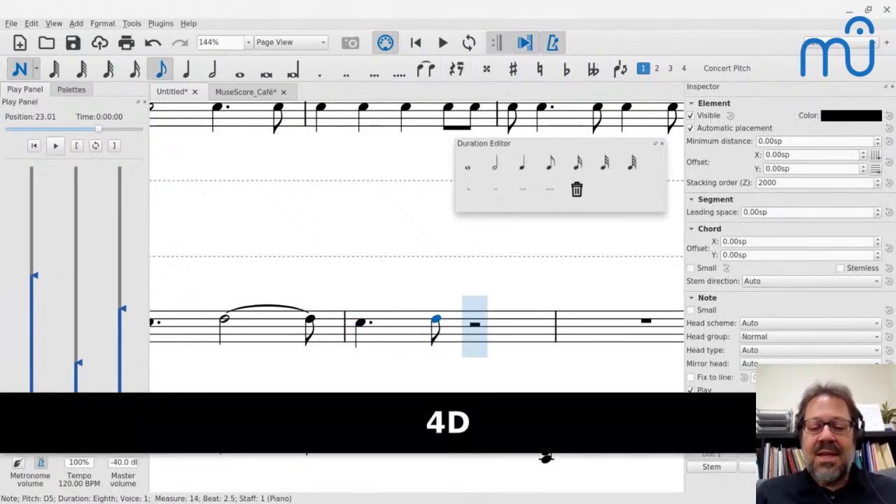
{"action": "key", "text": "shift+equal"}
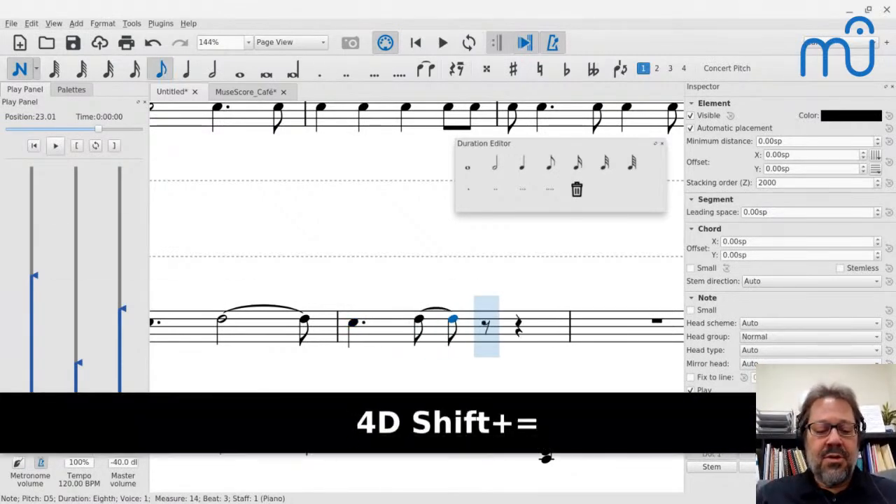
{"action": "key", "text": "ctrl+z"}
{"action": "key", "text": "6"}
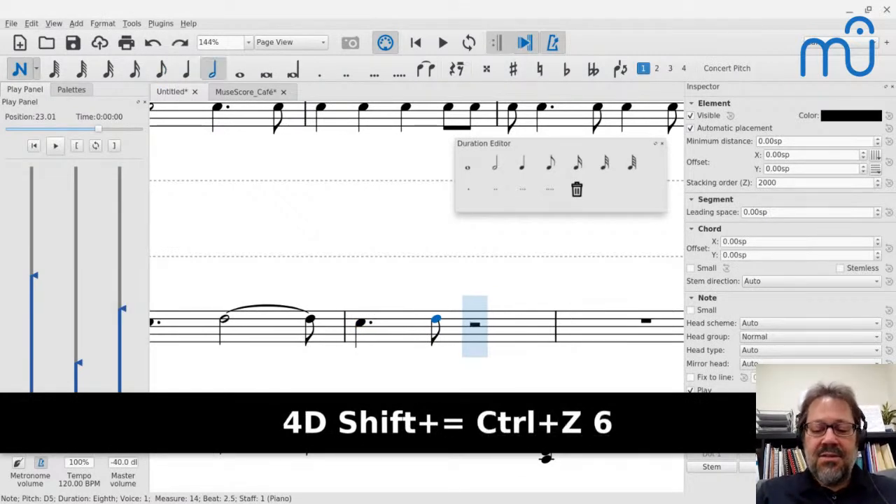
{"action": "key", "text": "shift+equal"}
{"action": "scroll", "coordinate": [361, 320], "scroll_direction": "left", "scroll_amount": 6}
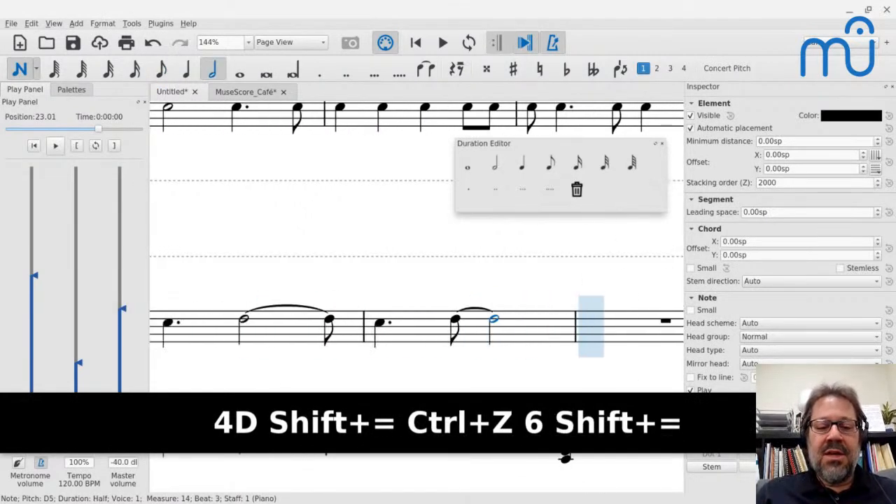
- Leave note entry and play from measure 13 into measure 14
{"action": "scroll", "coordinate": [361, 321], "scroll_direction": "down", "scroll_amount": 3}
{"action": "scroll", "coordinate": [361, 321], "scroll_direction": "down", "scroll_amount": 1}
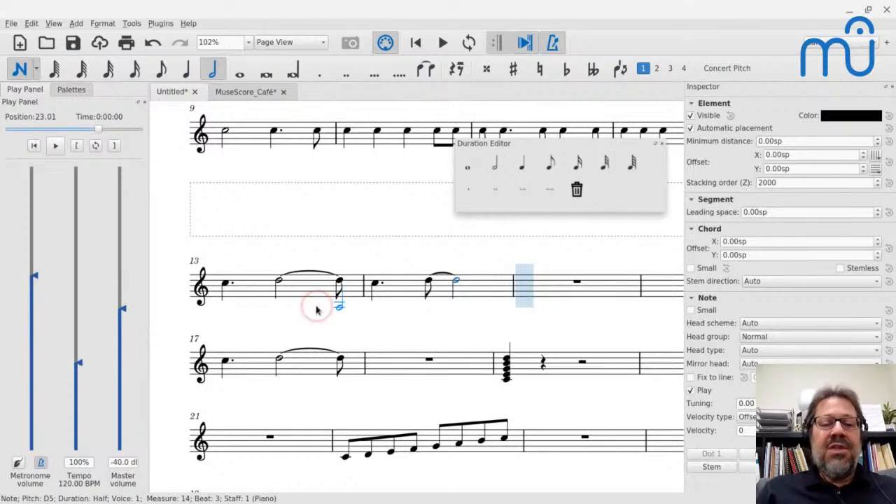
{"action": "key", "text": "Escape"}
{"action": "left_click", "coordinate": [247, 292]}
{"action": "key", "text": "space"}
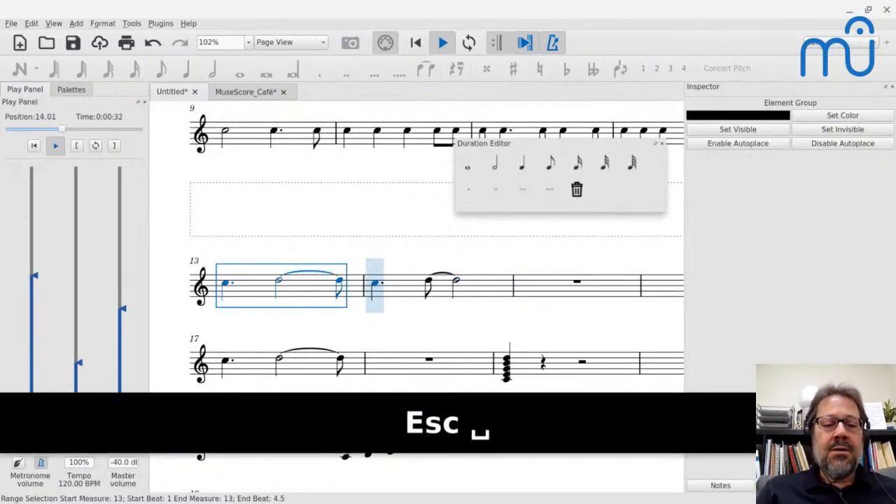
{"action": "key", "text": "space"}
- Highlight the dotted-quarter and eighth pair opening measure 14 and the matching pair at beat 3 of measure 9 for comparison
{"action": "left_click", "coordinate": [373, 284]}
{"action": "key", "text": "shift+Right"}
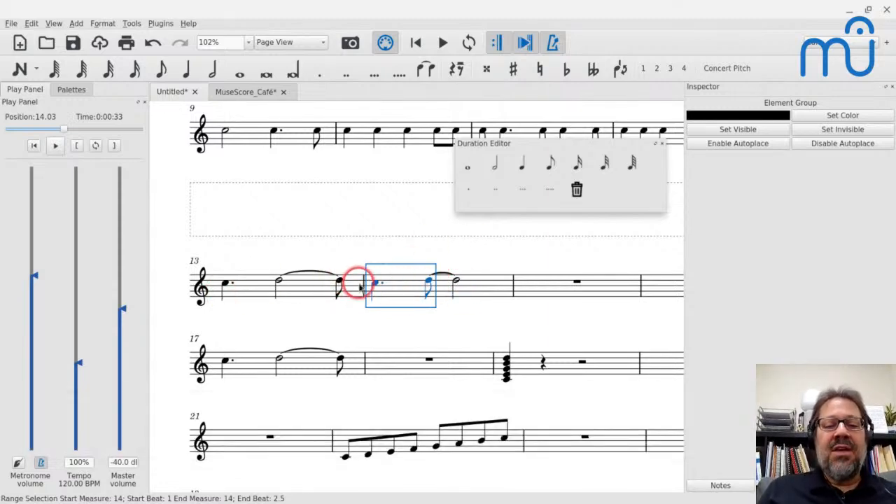
{"action": "scroll", "coordinate": [373, 284], "scroll_direction": "up", "scroll_amount": 1}
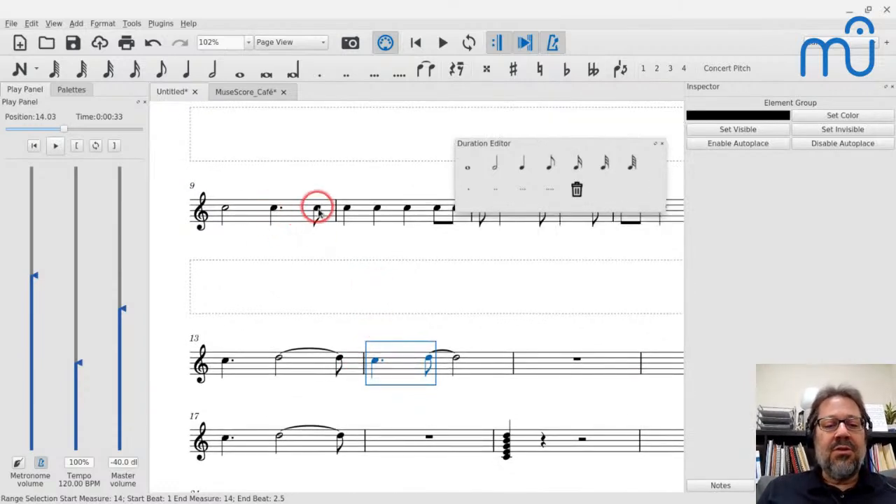
{"action": "left_click", "coordinate": [273, 211]}
{"action": "key", "text": "ctrl+Right"}
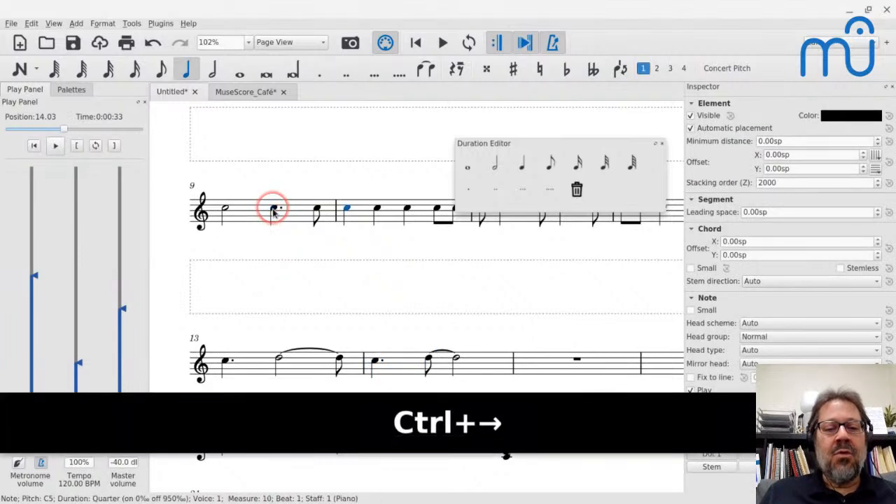
{"action": "key", "text": "Left"}
{"action": "key", "text": "shift+Left"}
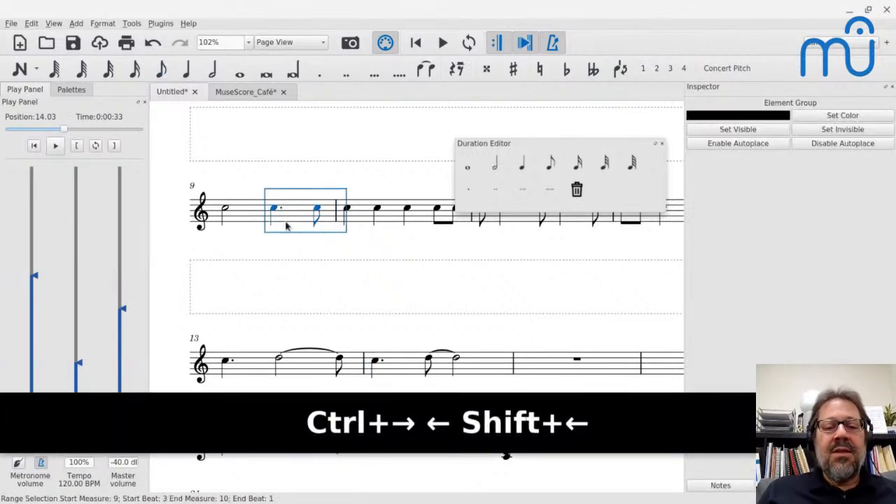
- Highlight the tied half-note D5 at beat 3 of measure 14 as its own range
{"action": "left_click", "coordinate": [456, 359]}
{"action": "key", "text": "shift+Right"}
{"action": "key", "text": "shift+Left"}
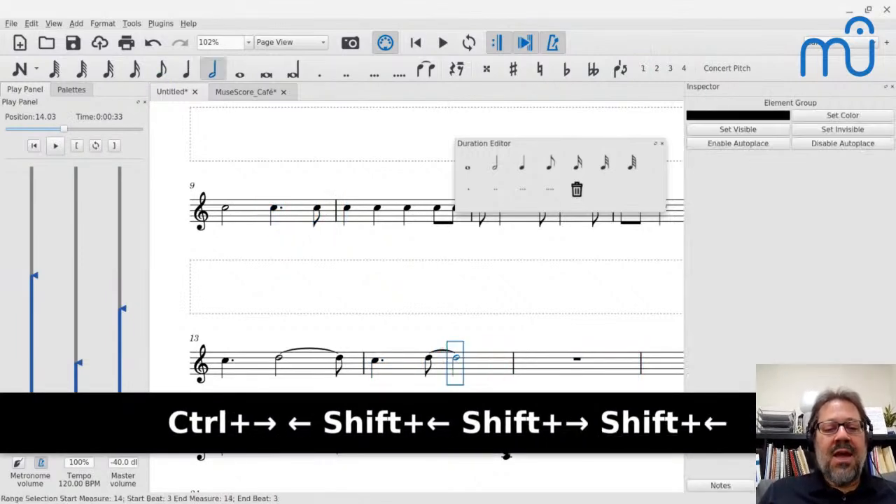
- Examine the half-measure rhythm patterns in the row that starts at measure 9, beginning with its half-note C5
{"action": "left_click", "coordinate": [226, 209]}
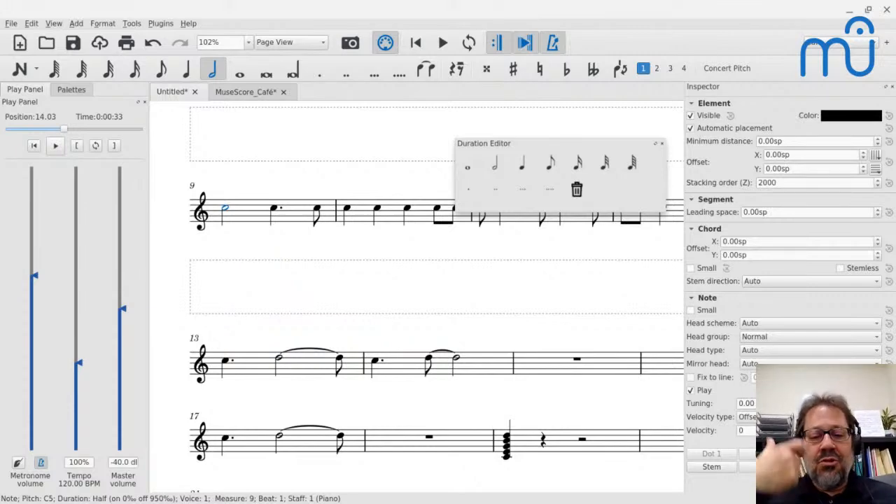
{"action": "scroll", "coordinate": [242, 218], "scroll_direction": "up", "scroll_amount": 3}
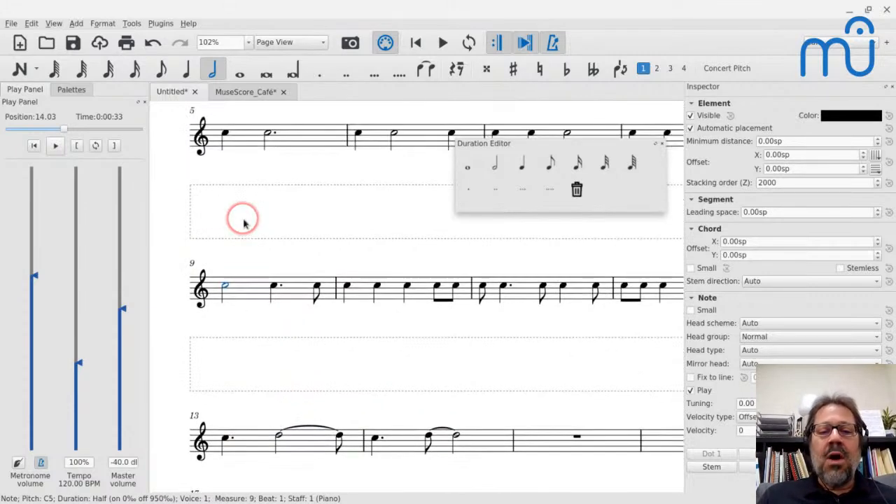
{"action": "scroll", "coordinate": [244, 223], "scroll_direction": "right", "scroll_amount": 2}
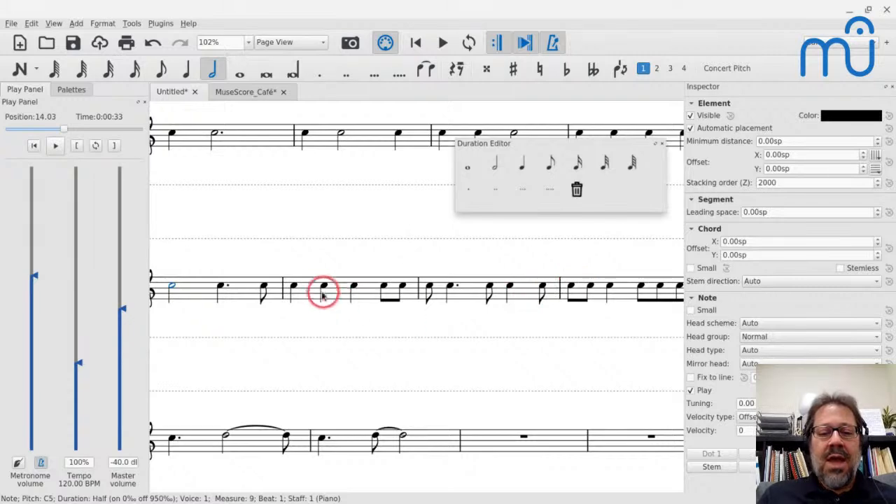
{"action": "left_click", "coordinate": [510, 291]}
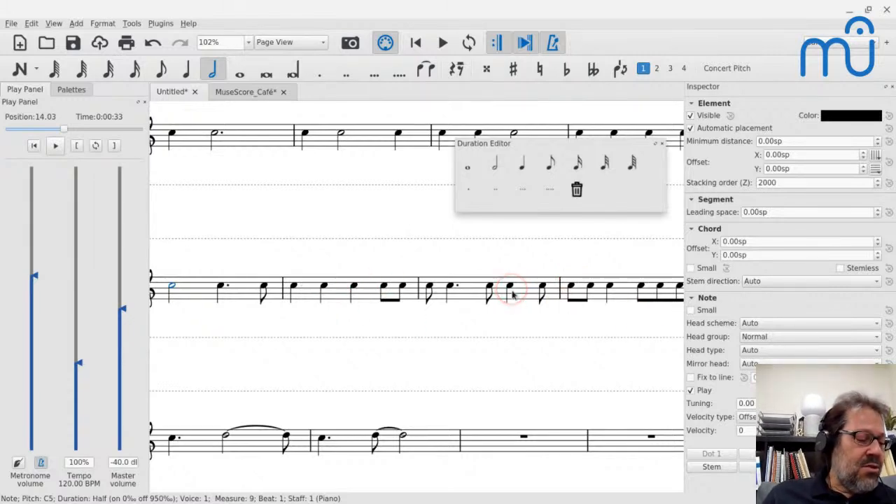
{"action": "left_click", "coordinate": [481, 258]}
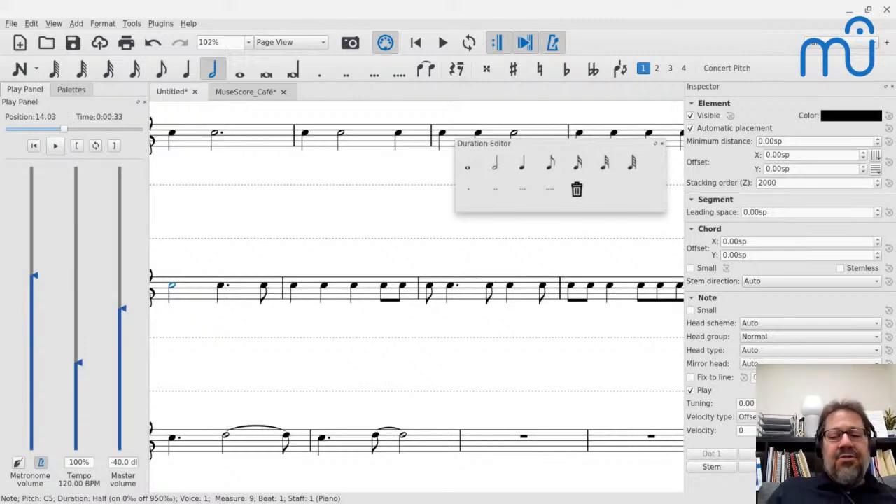
{"action": "scroll", "coordinate": [417, 294], "scroll_direction": "up", "scroll_amount": 1}
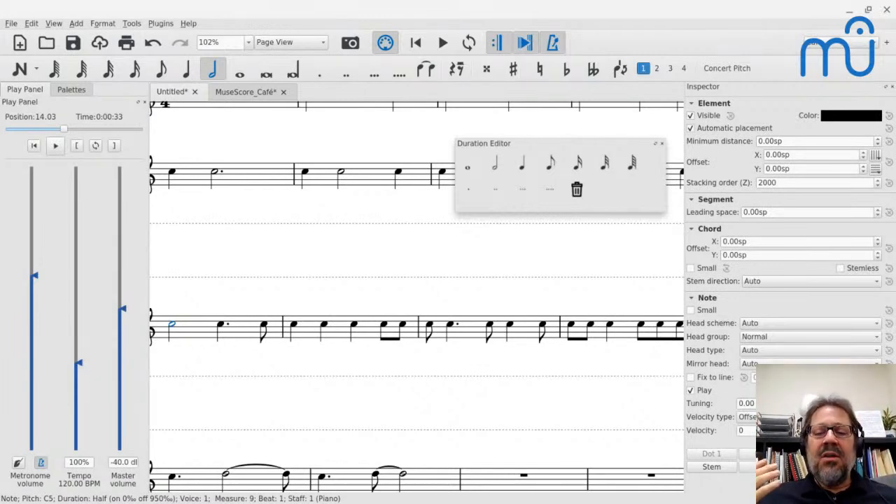
{"action": "scroll", "coordinate": [417, 294], "scroll_direction": "down", "scroll_amount": 1}
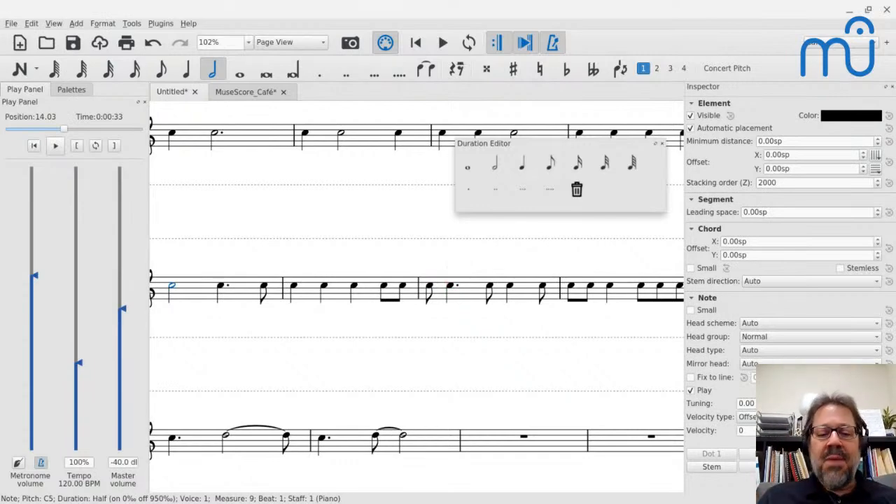
- Highlight each half of measure 14 in turn: the dotted-quarter and eighth pair, and the tied half note
{"action": "scroll", "coordinate": [420, 287], "scroll_direction": "down", "scroll_amount": 2}
{"action": "left_click", "coordinate": [257, 410]}
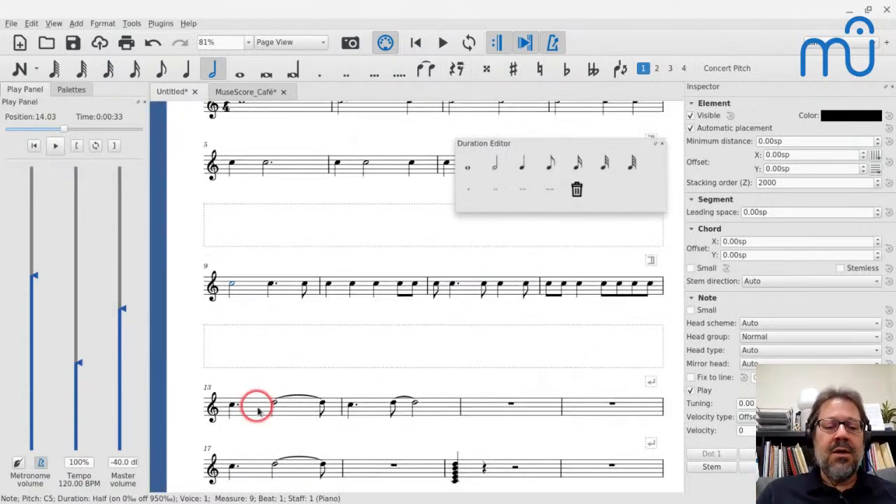
{"action": "left_click", "coordinate": [351, 406]}
{"action": "key", "text": "shift+Right"}
{"action": "scroll", "coordinate": [420, 294], "scroll_direction": "down", "scroll_amount": 3}
{"action": "left_click", "coordinate": [355, 294]}
{"action": "scroll", "coordinate": [357, 283], "scroll_direction": "up", "scroll_amount": 1}
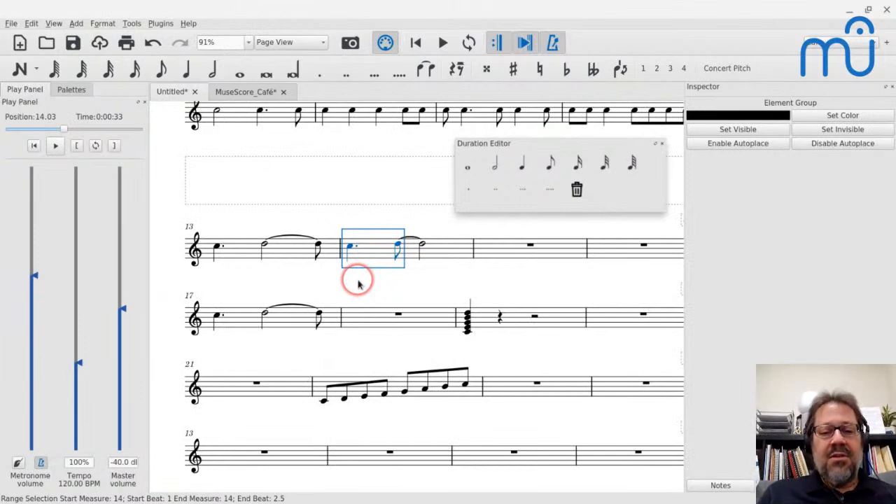
{"action": "scroll", "coordinate": [357, 284], "scroll_direction": "up", "scroll_amount": 1}
{"action": "key", "text": "shift+Right"}
{"action": "key", "text": "shift+Left"}
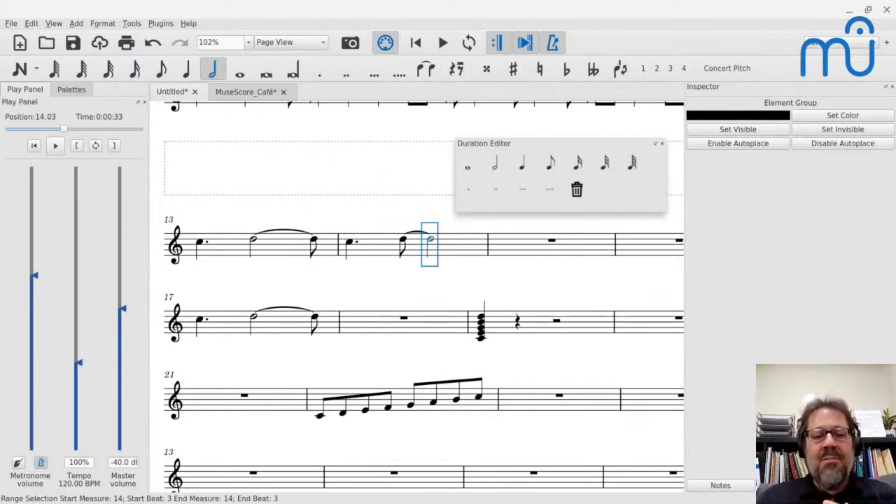
- Select all the notes of measure 14 and play them to hear the rhythm
{"action": "left_click", "coordinate": [360, 238], "text": "shift"}
{"action": "key", "text": "space"}
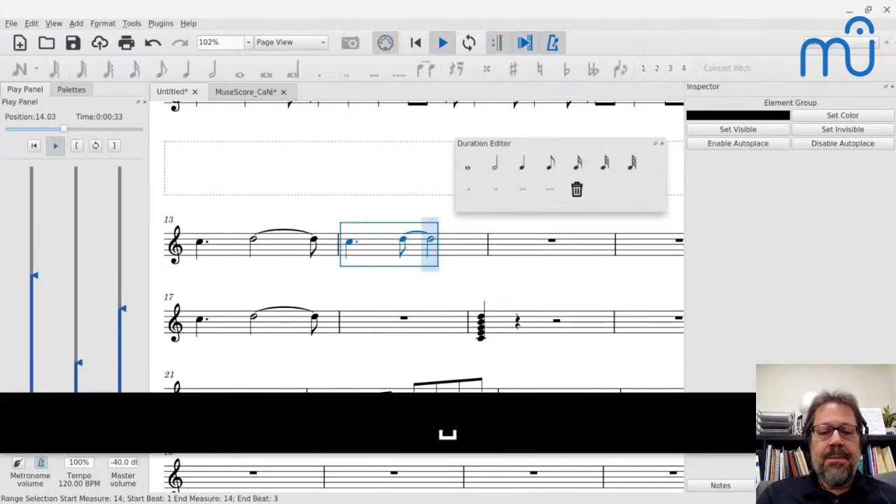
{"action": "key", "text": "space"}
{"action": "left_click", "coordinate": [377, 266]}
- Enter a dotted-quarter C5 at the start of measure 15
{"action": "left_click", "coordinate": [504, 248]}
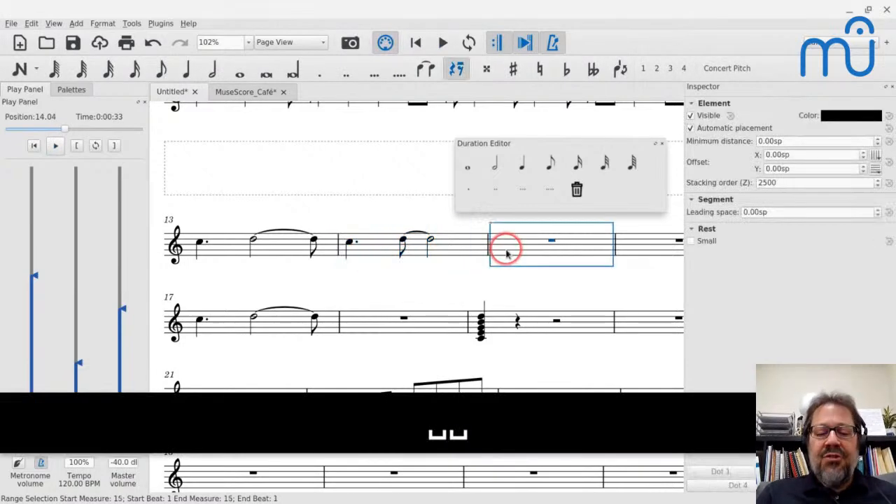
{"action": "key", "text": "n"}
{"action": "key", "text": "5"}
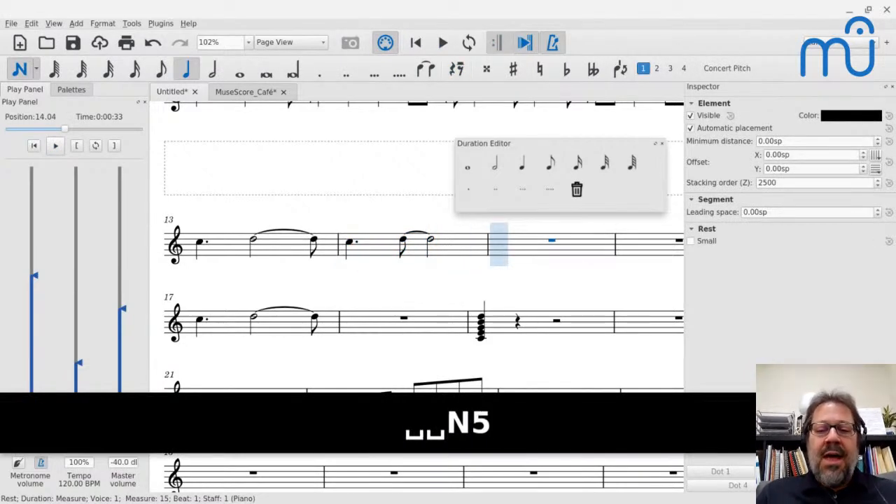
{"action": "key", "text": "5"}
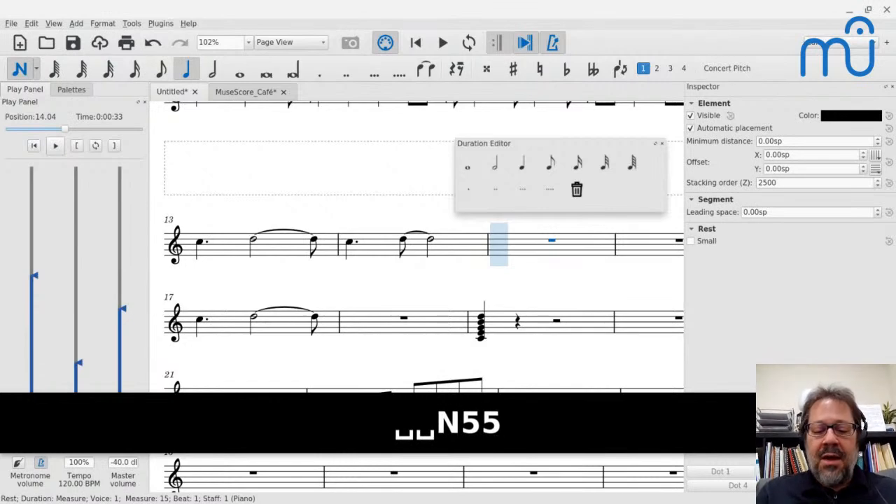
{"action": "key", "text": "5"}
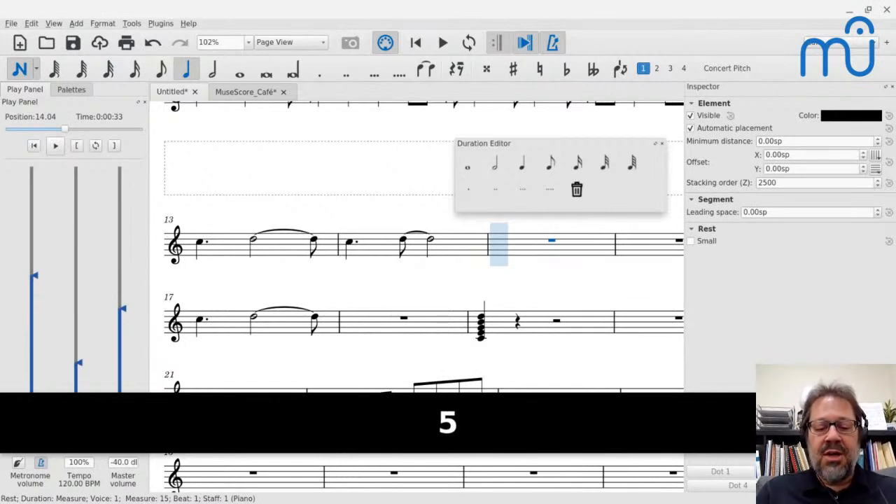
{"action": "key", "text": "period"}
{"action": "key", "text": "c"}
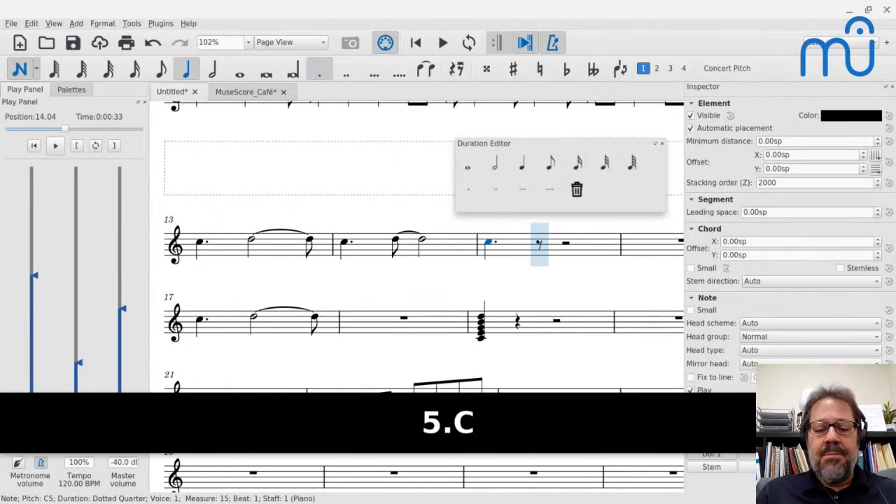
- Complete measure 15 with a dotted-quarter B♭4 at beat 2.5 and a quarter-note C5 at beat 4
{"action": "key", "text": "c"}
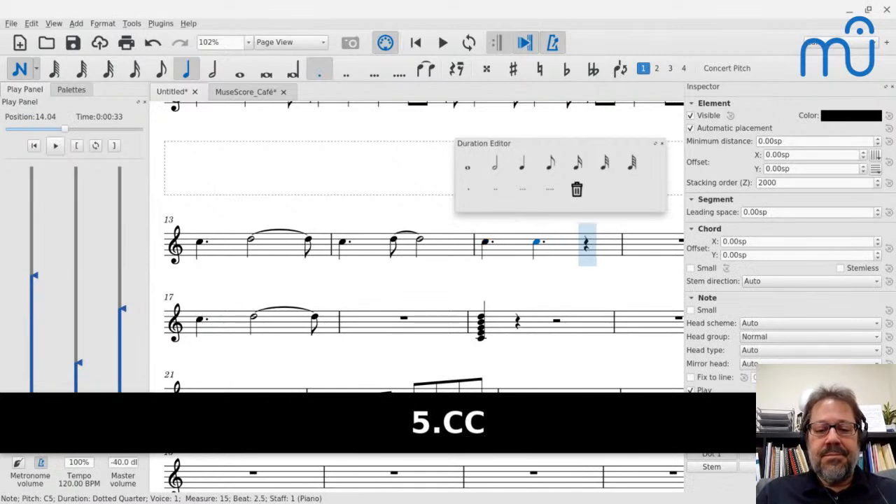
{"action": "key", "text": "Down"}
{"action": "key", "text": "Down"}
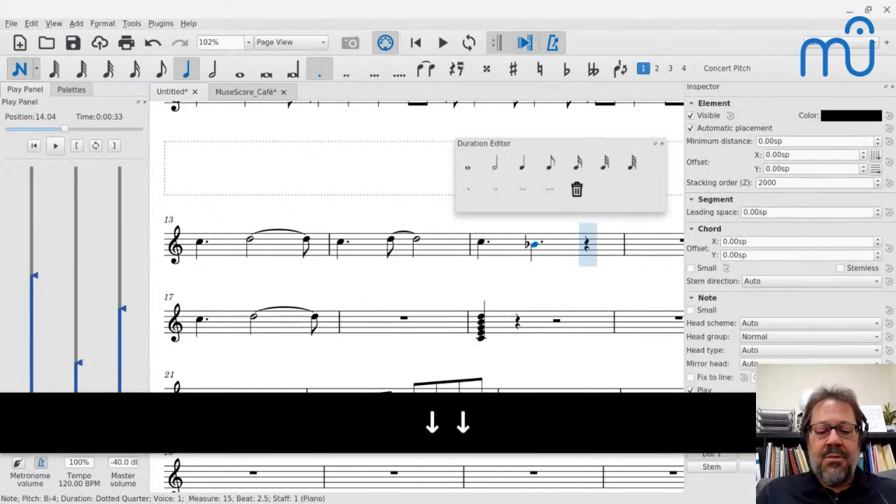
{"action": "key", "text": "5"}
{"action": "key", "text": "c"}
{"action": "key", "text": "Escape"}
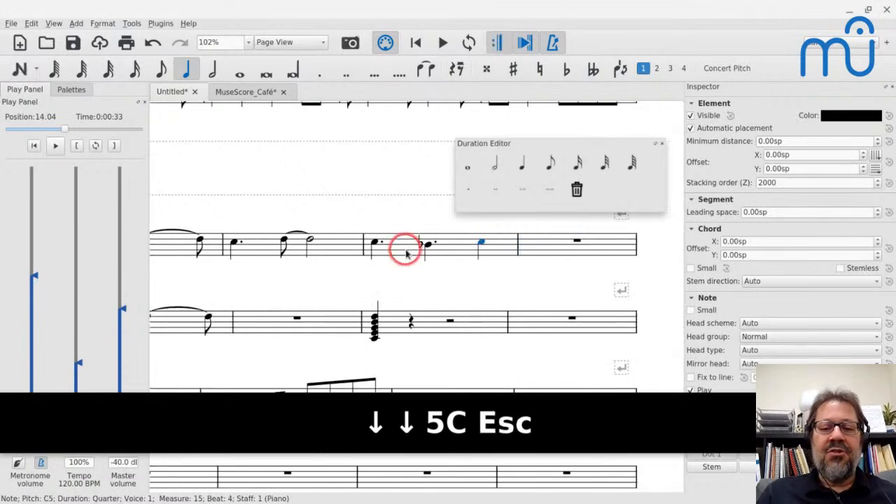
- Select measure 15 and play it to hear the new dotted rhythm
{"action": "left_click", "coordinate": [407, 253]}
{"action": "key", "text": "space"}
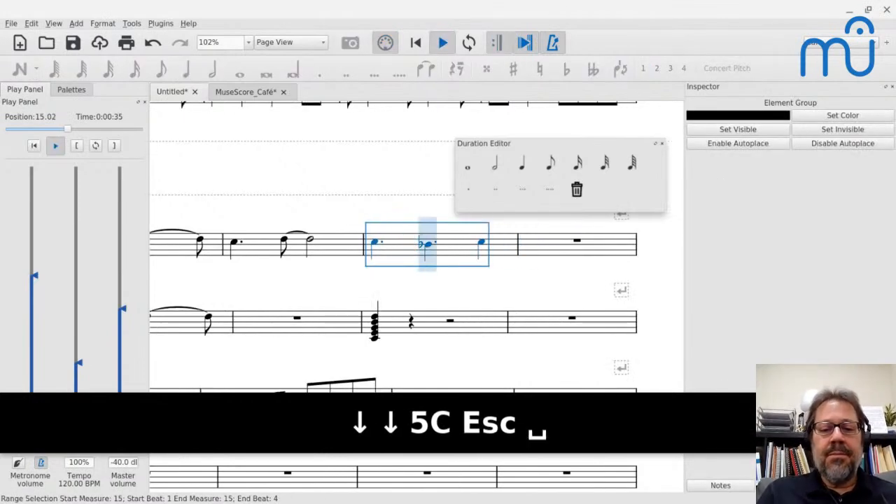
{"action": "key", "text": "space"}
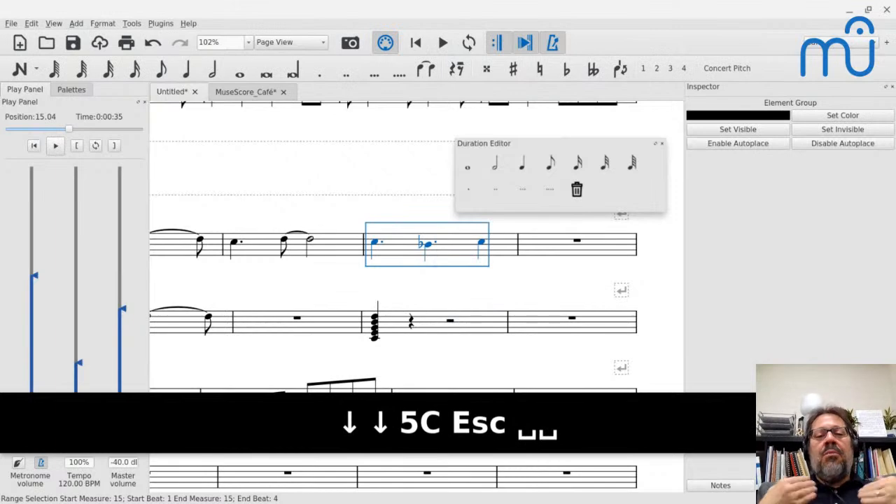
- Clear the chord from measure 19, restoring its full-measure rest, and select measure 15
{"action": "left_click", "coordinate": [387, 329]}
{"action": "key", "text": "BackSpace"}
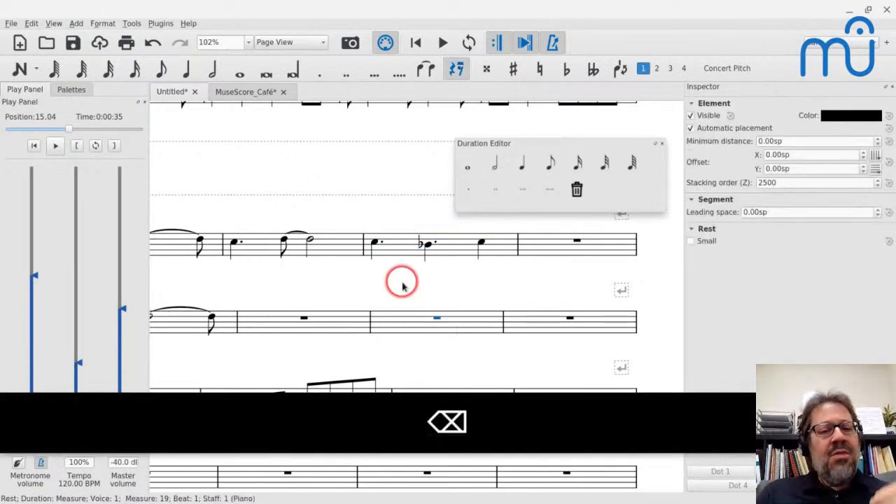
{"action": "left_click", "coordinate": [395, 252]}
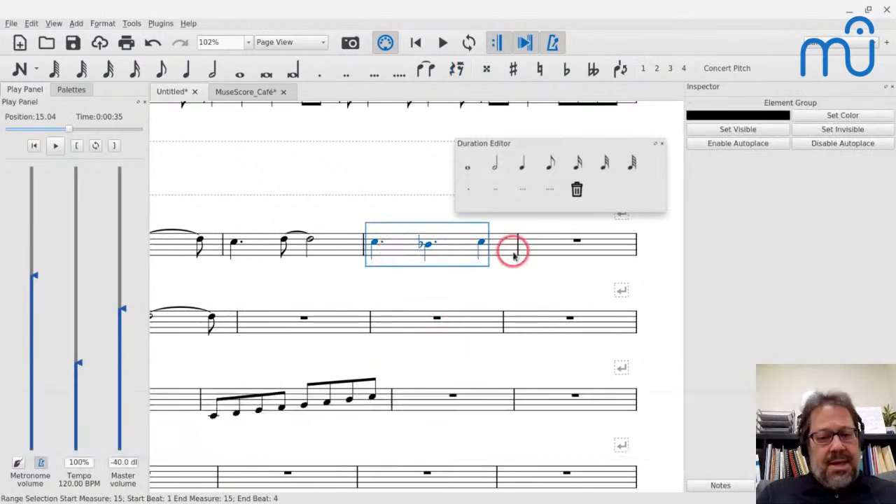
- Enter a dotted-quarter C5 at the start of measure 16
{"action": "left_click", "coordinate": [525, 247]}
{"action": "key", "text": "n"}
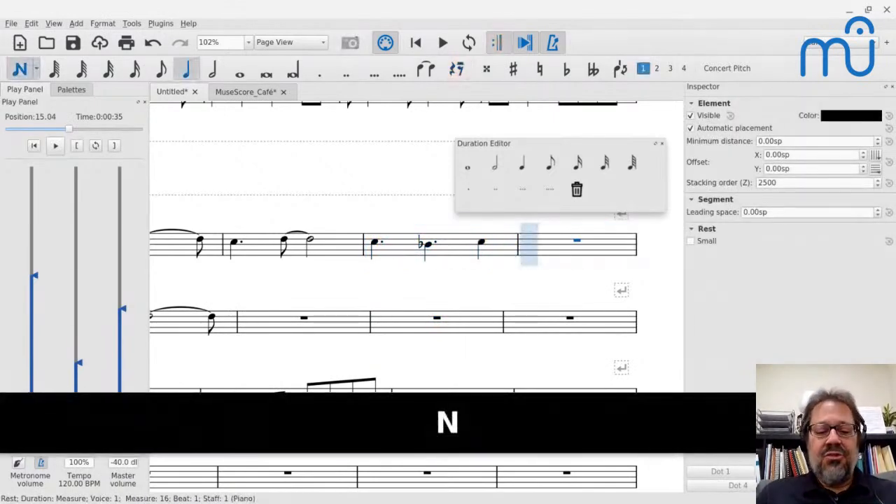
{"action": "key", "text": "5"}
{"action": "key", "text": "period"}
{"action": "key", "text": "c"}
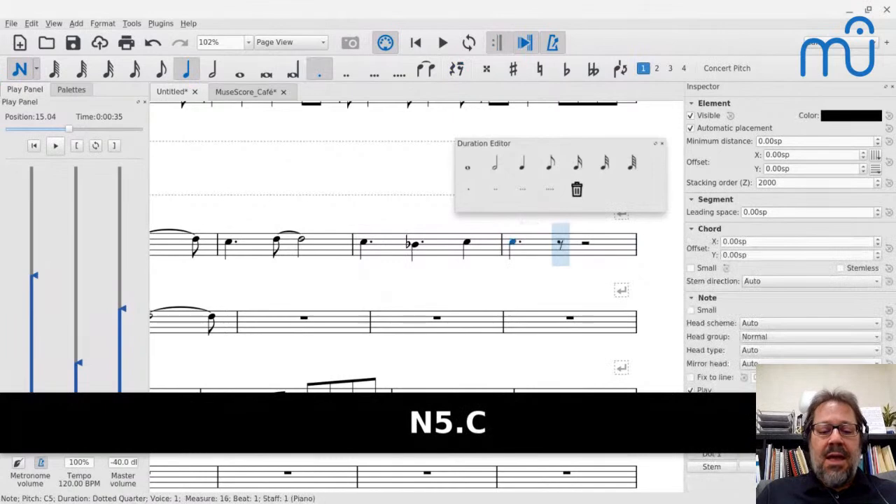
{"action": "left_click", "coordinate": [492, 251]}
{"action": "left_click", "coordinate": [414, 243]}
{"action": "key", "text": "Escape"}
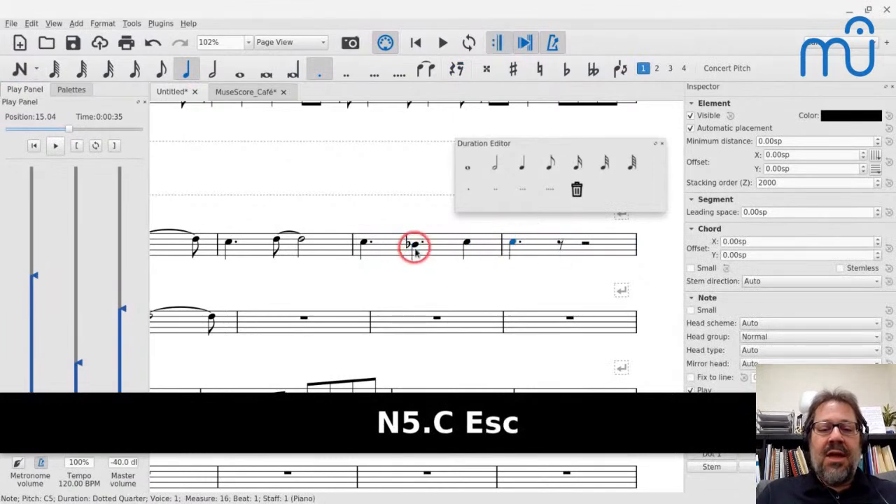
- Compare the dotted-quarter notes of measure 15 with the rhythm patterns in the rows above
{"action": "left_click", "coordinate": [367, 243]}
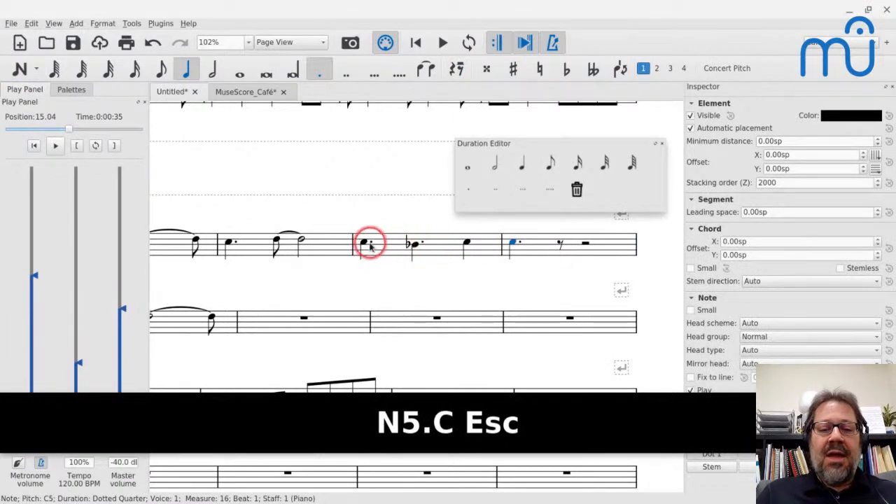
{"action": "scroll", "coordinate": [368, 243], "scroll_direction": "up", "scroll_amount": 3}
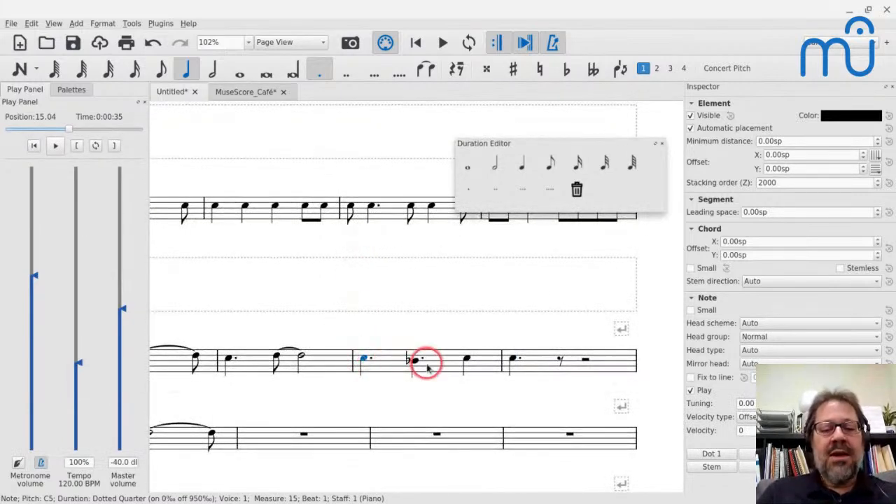
{"action": "scroll", "coordinate": [416, 362], "scroll_direction": "up", "scroll_amount": 2}
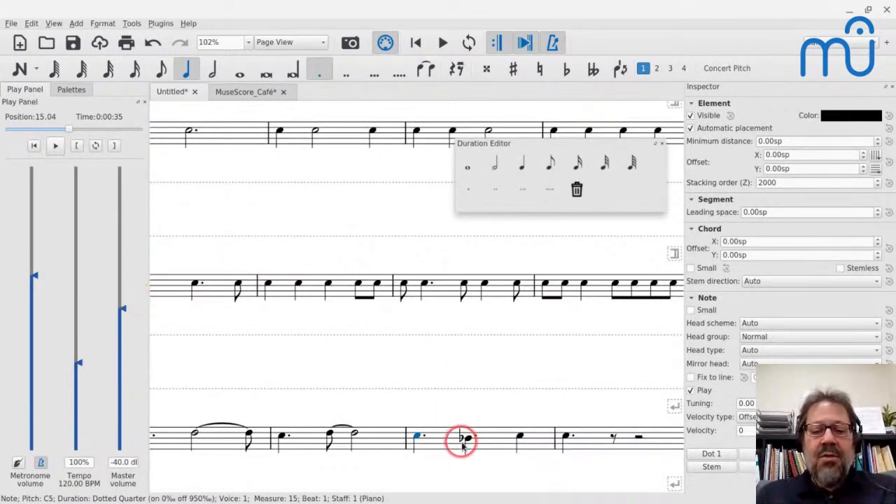
{"action": "scroll", "coordinate": [581, 444], "scroll_direction": "right", "scroll_amount": 1}
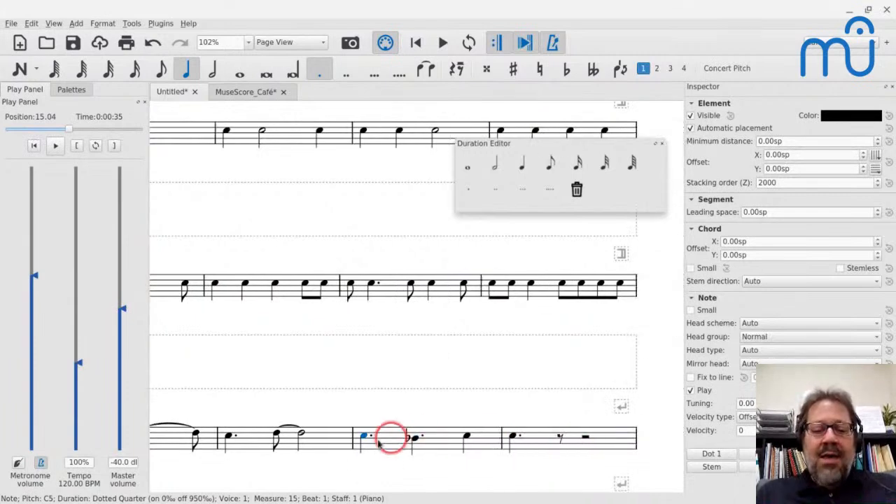
{"action": "left_click", "coordinate": [413, 436]}
- Enter an eighth-note B♭4 at beat 2.5 of measure 16, tied to a quarter note at beat 3
{"action": "left_click", "coordinate": [565, 436]}
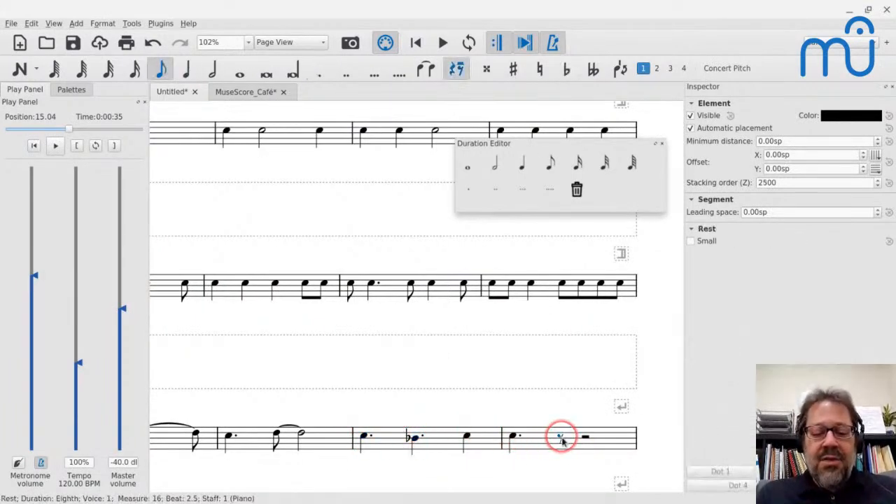
{"action": "key", "text": "n"}
{"action": "key", "text": "b"}
{"action": "key", "text": "Down"}
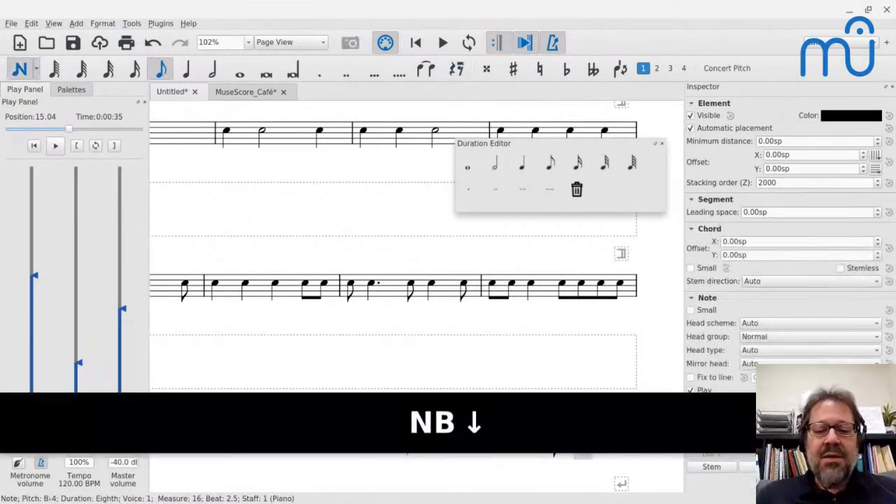
{"action": "key", "text": "shift+equal"}
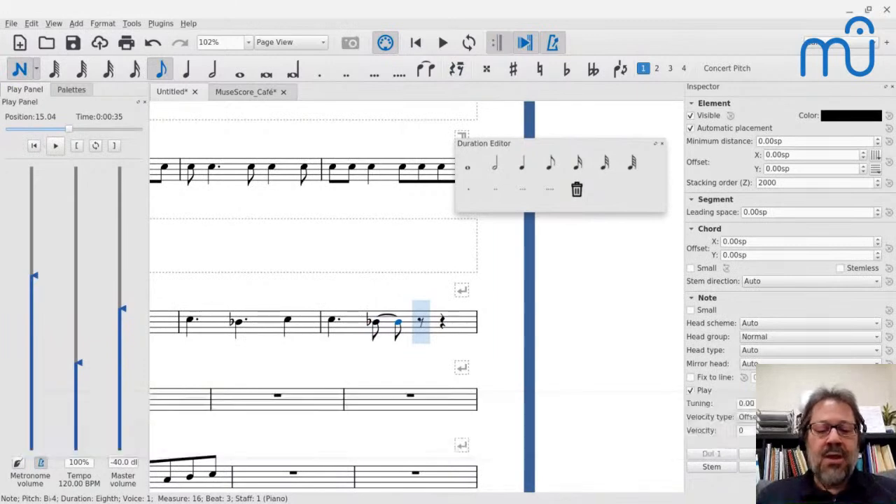
{"action": "key", "text": "w"}
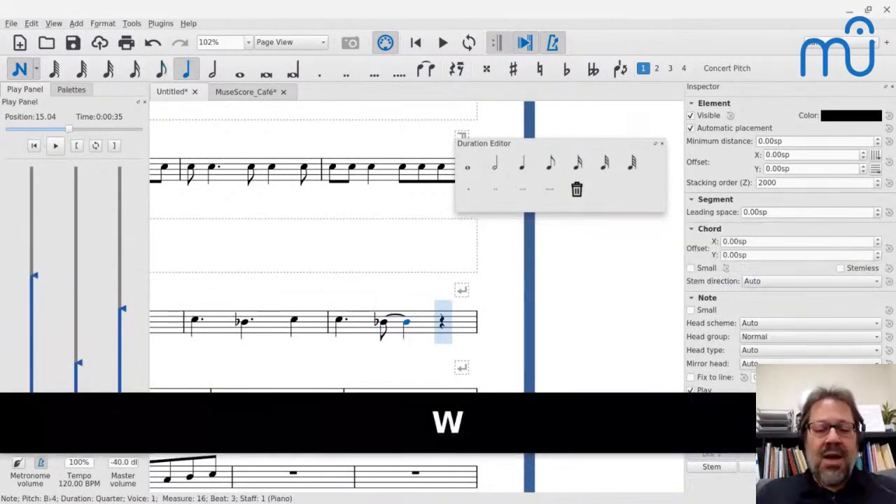
- Complete measure 16 with a quarter-note C5 at beat 4
{"action": "key", "text": "5"}
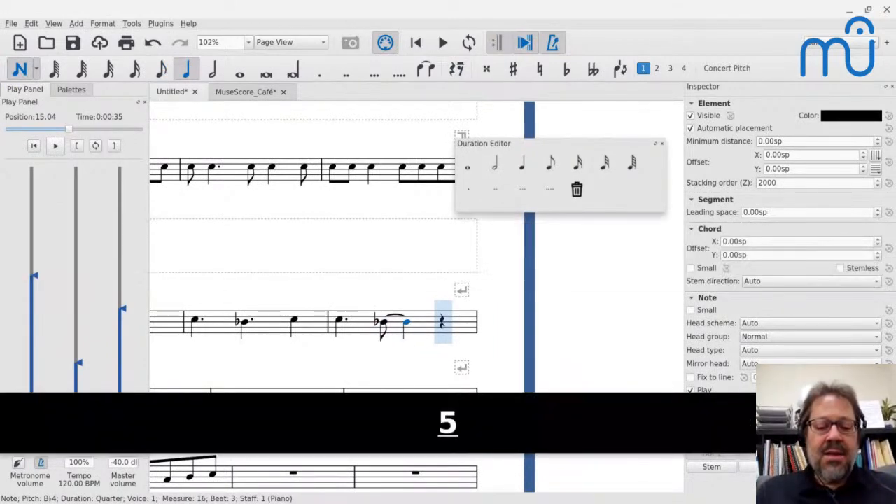
{"action": "key", "text": "c"}
{"action": "key", "text": "Escape"}
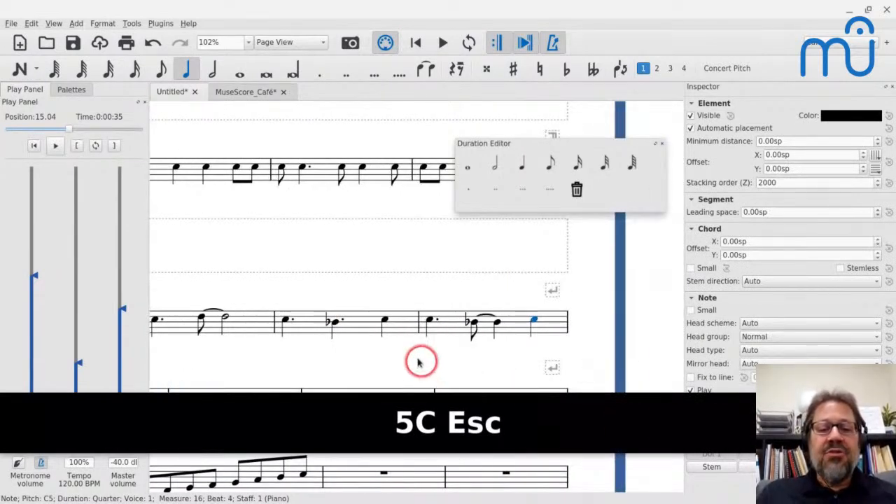
- Play measure 16 from its first note to hear the tied version of the rhythm
{"action": "left_click", "coordinate": [429, 321]}
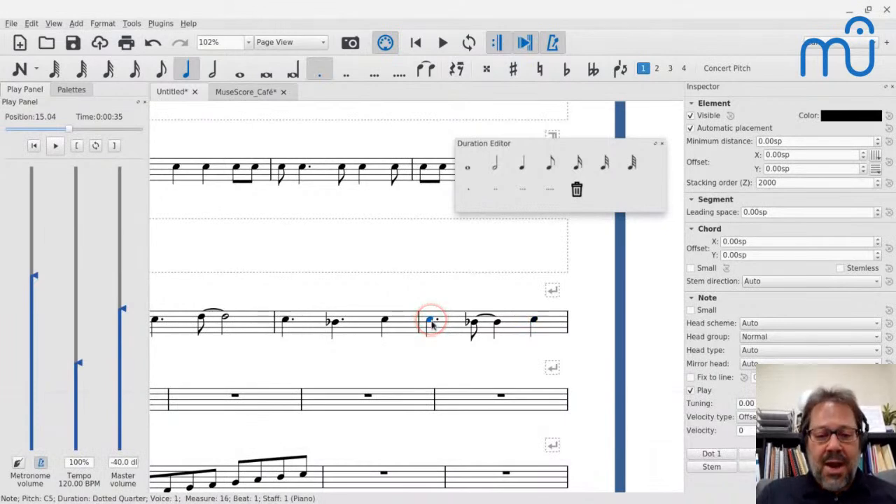
{"action": "key", "text": "space"}
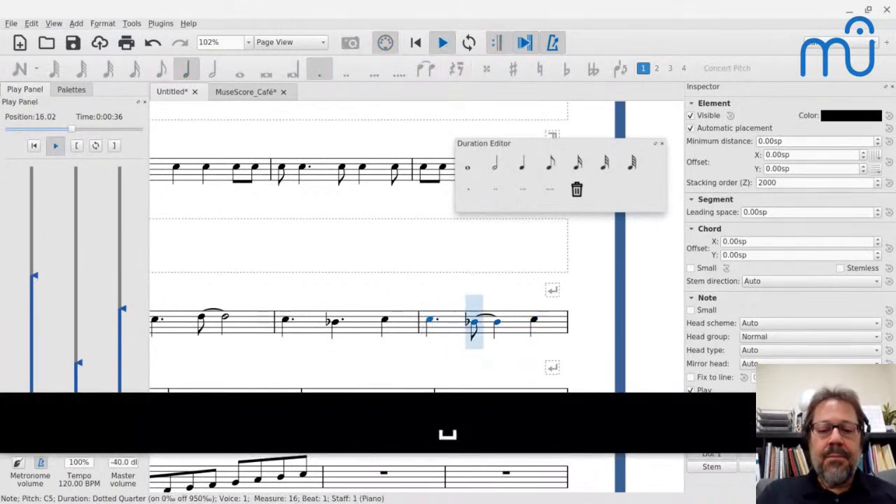
{"action": "key", "text": "space"}
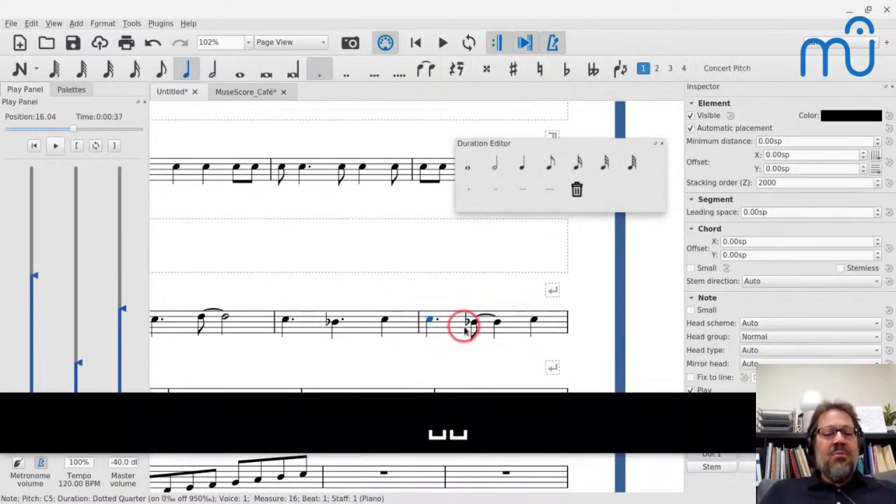
- Compare the B♭4 notes of measures 15 and 16, then select each half of measure 16 to show where beat 3 falls
{"action": "left_click", "coordinate": [334, 322]}
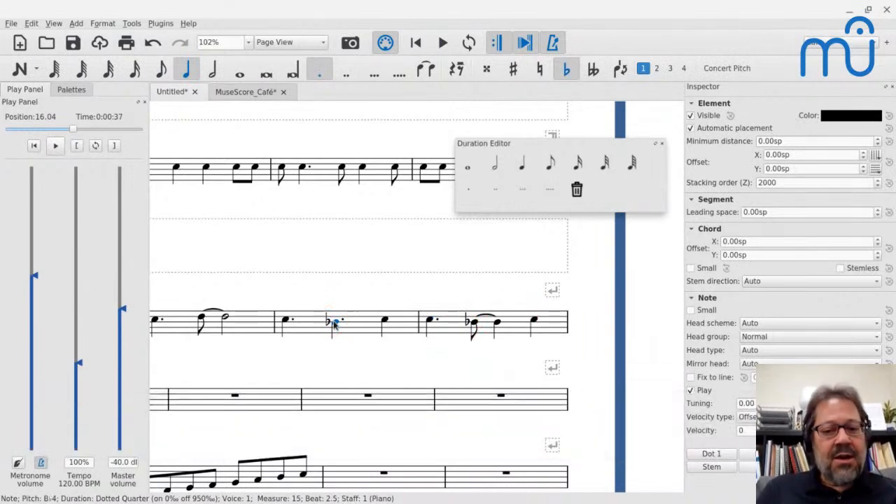
{"action": "left_click", "coordinate": [474, 321]}
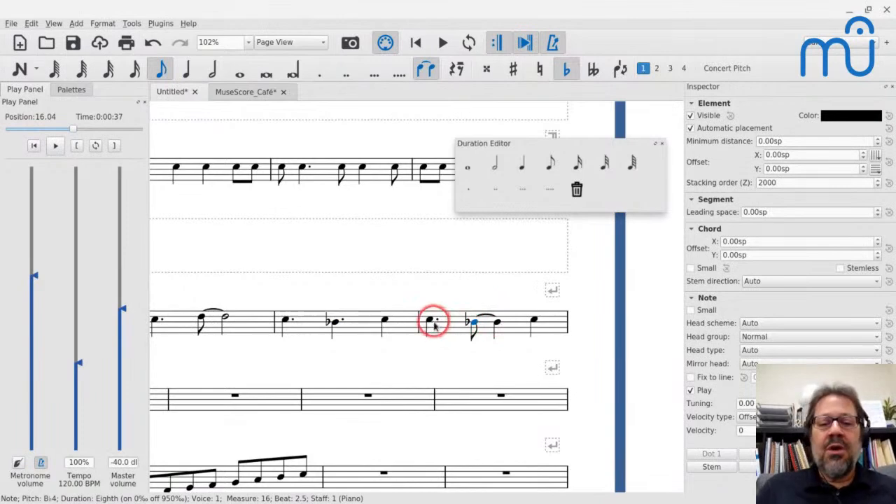
{"action": "key", "text": "shift+Right"}
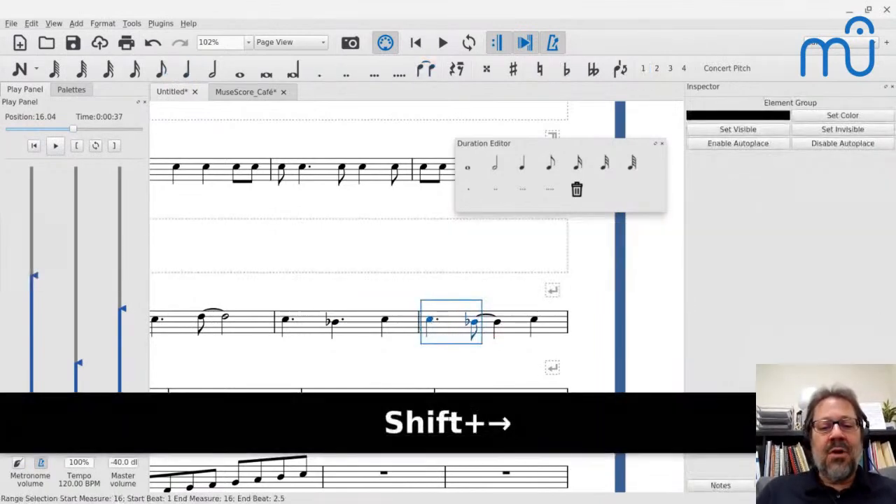
{"action": "key", "text": "Right"}
{"action": "key", "text": "shift+Right"}
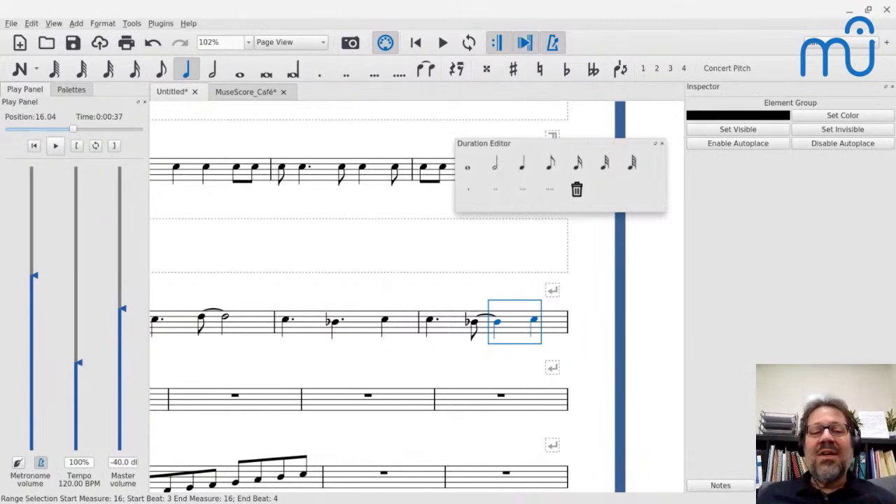
- Select all of measure 15 and play it again to compare it with the tied notation
{"action": "left_click", "coordinate": [301, 329]}
{"action": "key", "text": "space"}
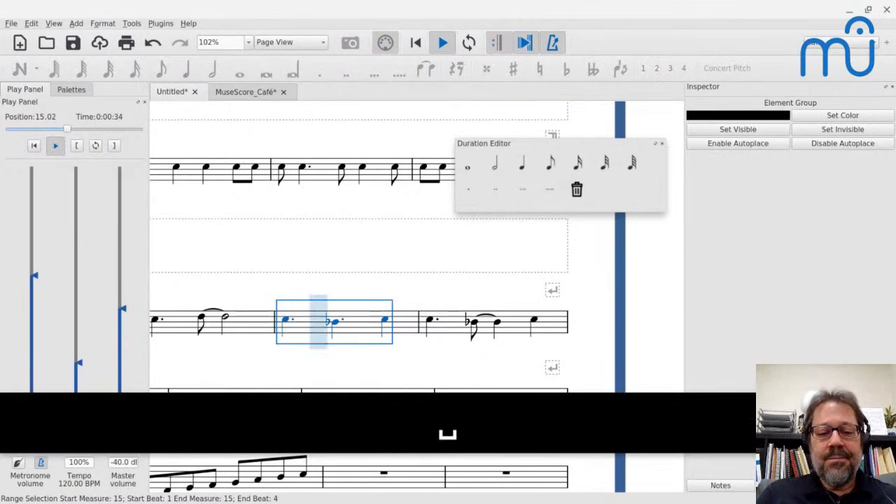
{"action": "key", "text": "space"}
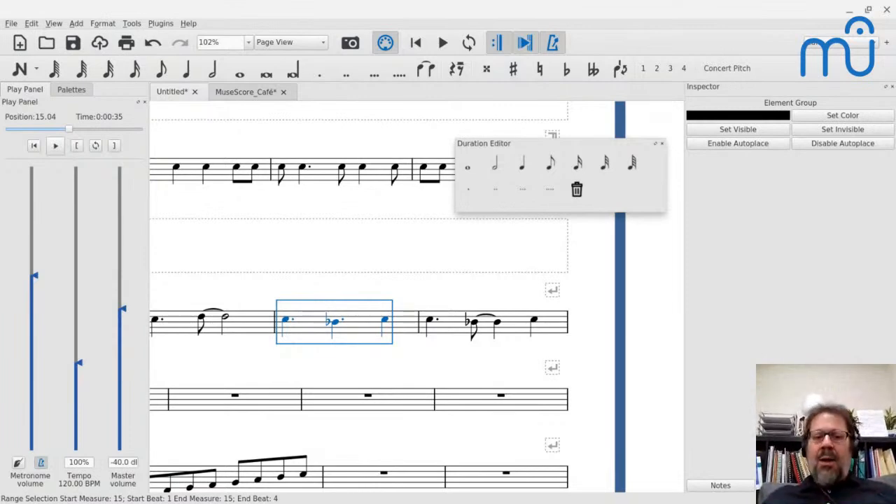
{"action": "left_click", "coordinate": [305, 316]}
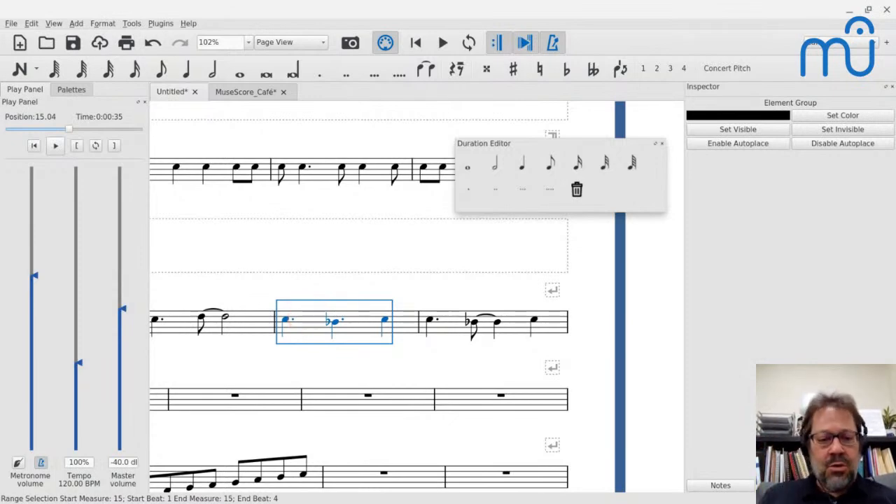
{"action": "left_click", "coordinate": [304, 319]}
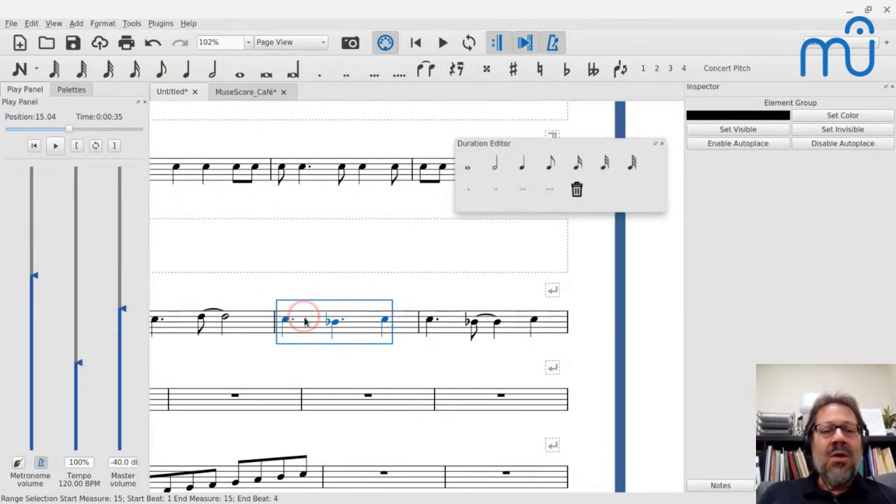
{"action": "left_click", "coordinate": [301, 320]}
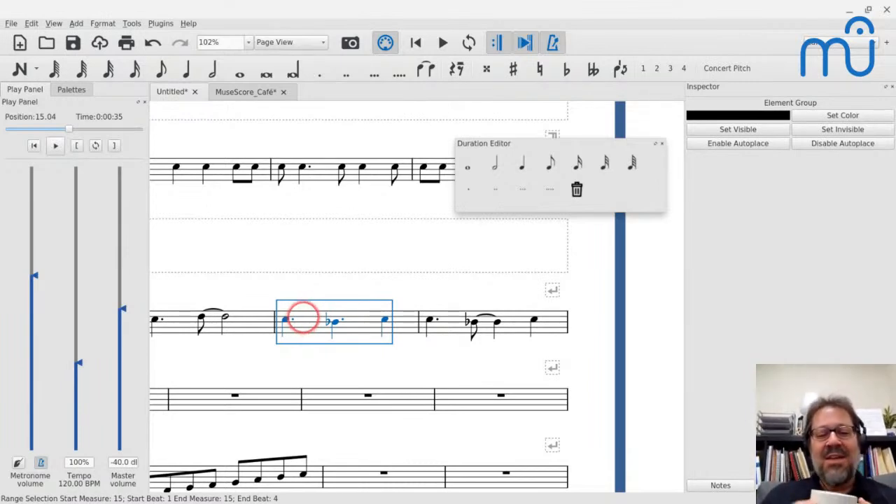
{"action": "left_click", "coordinate": [334, 323]}
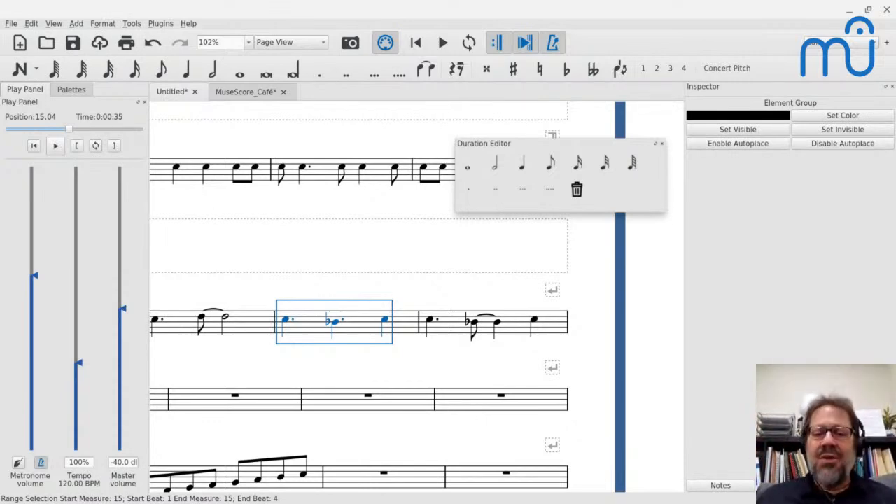
- Enter an eighth-note C5 followed by quarter notes D5, E5 and F5 in measure 19
{"action": "left_click", "coordinate": [326, 394]}
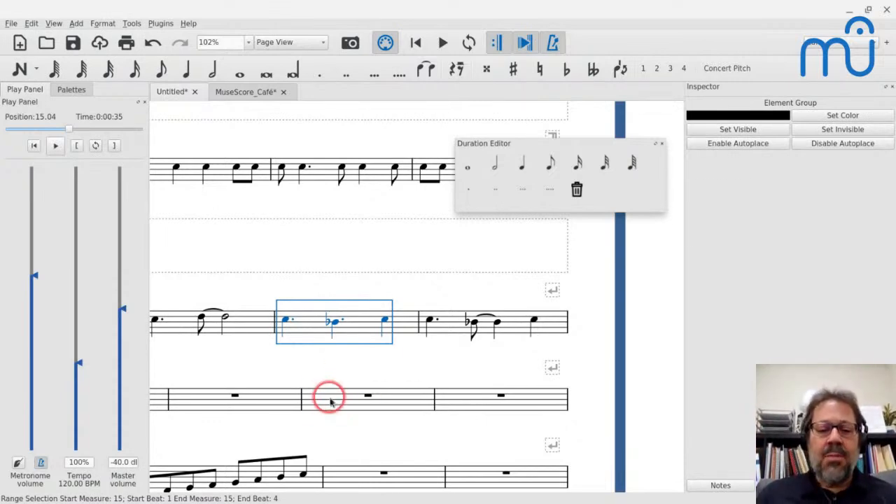
{"action": "key", "text": "n"}
{"action": "key", "text": "4"}
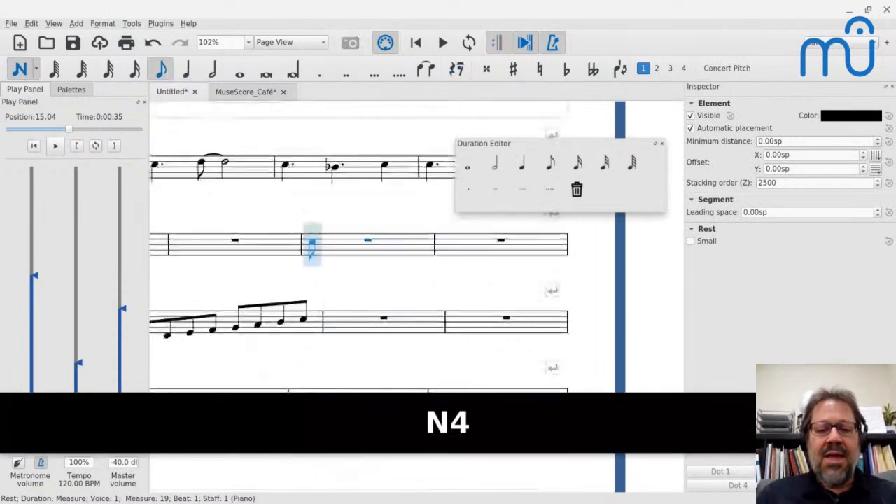
{"action": "key", "text": "c"}
{"action": "key", "text": "5"}
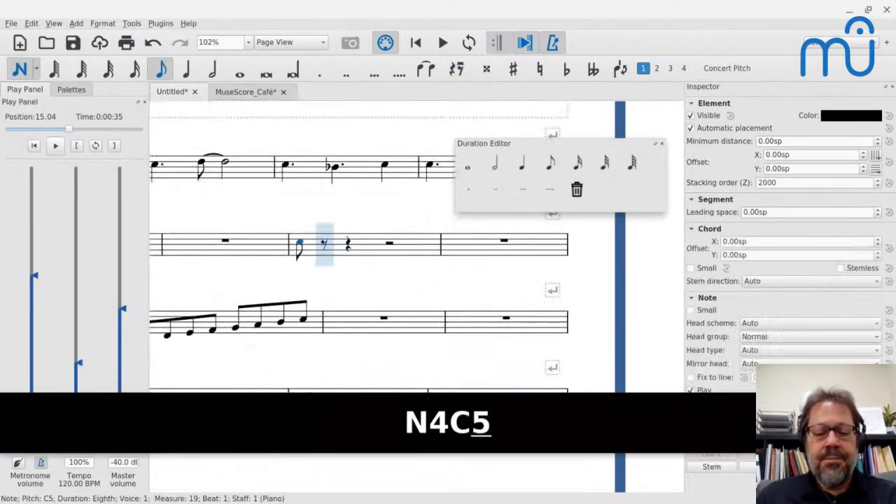
{"action": "key", "text": "d"}
{"action": "key", "text": "e"}
{"action": "key", "text": "f"}
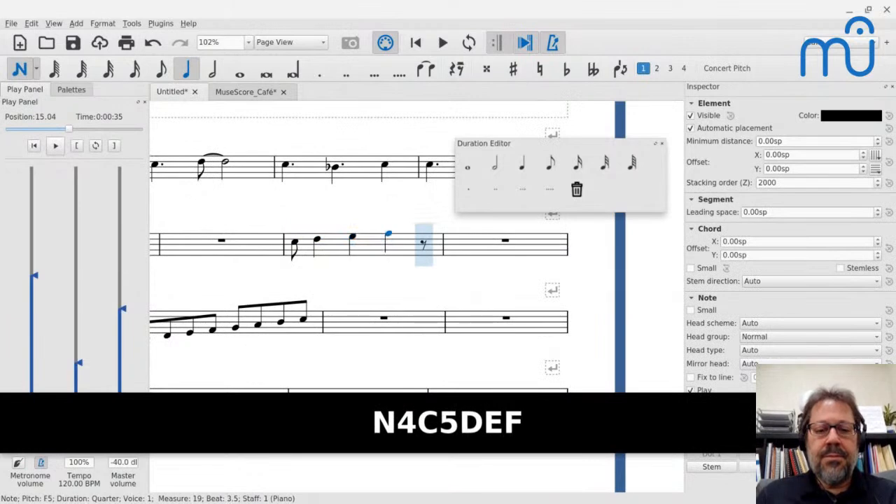
- Replace the attempted half-note G with a quarter-length G5 at beat 4.5 of measure 19, tied over the barline into measure 20
{"action": "key", "text": "6"}
{"action": "key", "text": "g"}
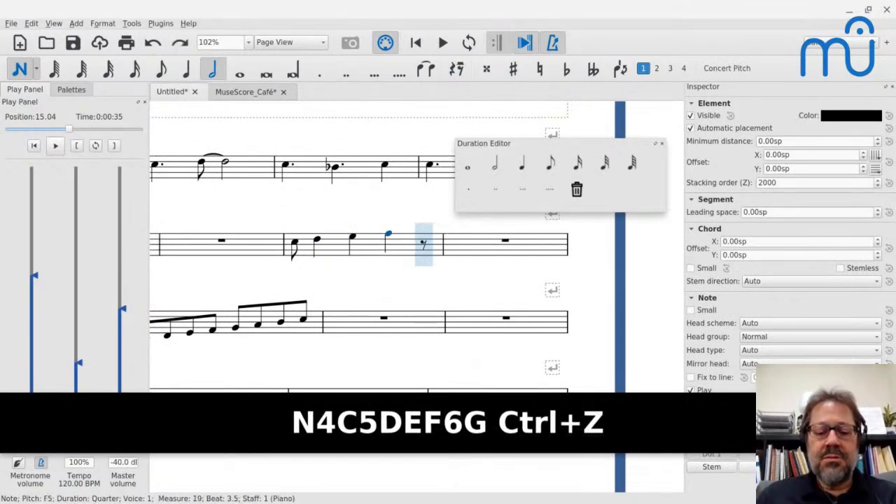
{"action": "key", "text": "5"}
{"action": "key", "text": "g"}
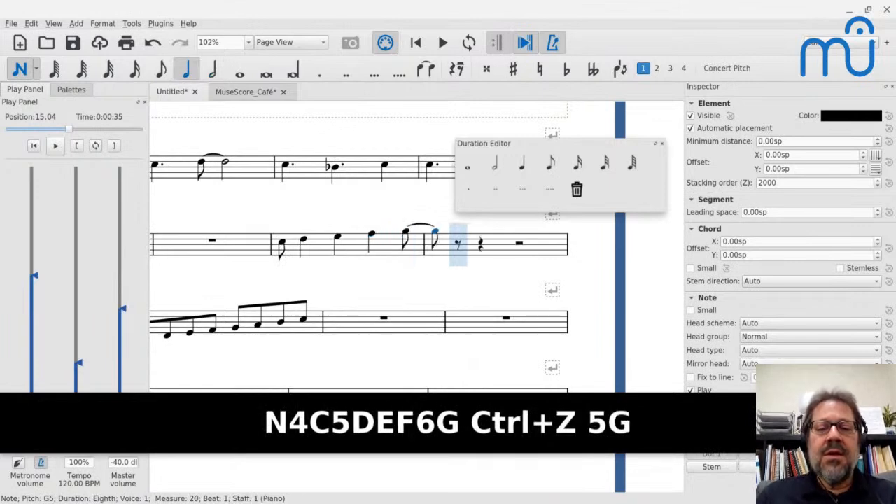
{"action": "key", "text": "Escape"}
- Play back measure 19 from its opening C5, then select the whole measure to examine its off-beat quarter notes
{"action": "left_click", "coordinate": [282, 244]}
{"action": "key", "text": "space"}
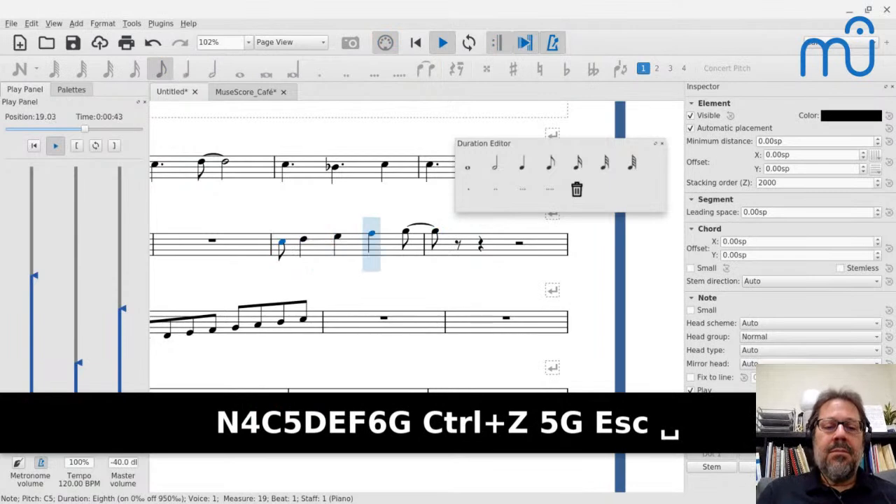
{"action": "key", "text": "space"}
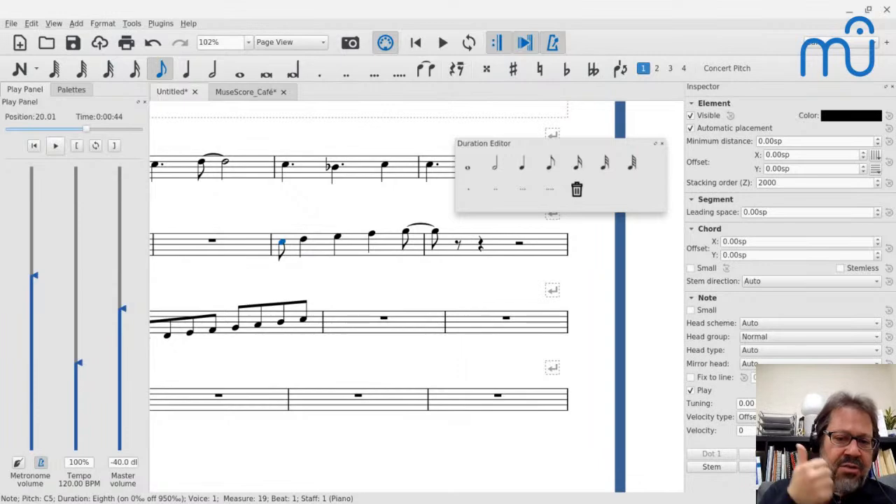
{"action": "left_click_drag", "start_coordinate": [310, 244], "coordinate": [302, 255]}
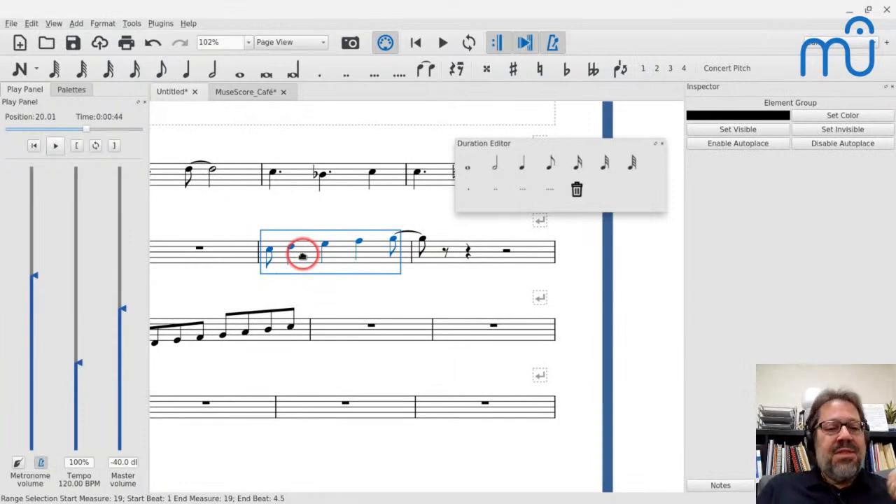
{"action": "left_click_drag", "start_coordinate": [302, 256], "coordinate": [270, 267]}
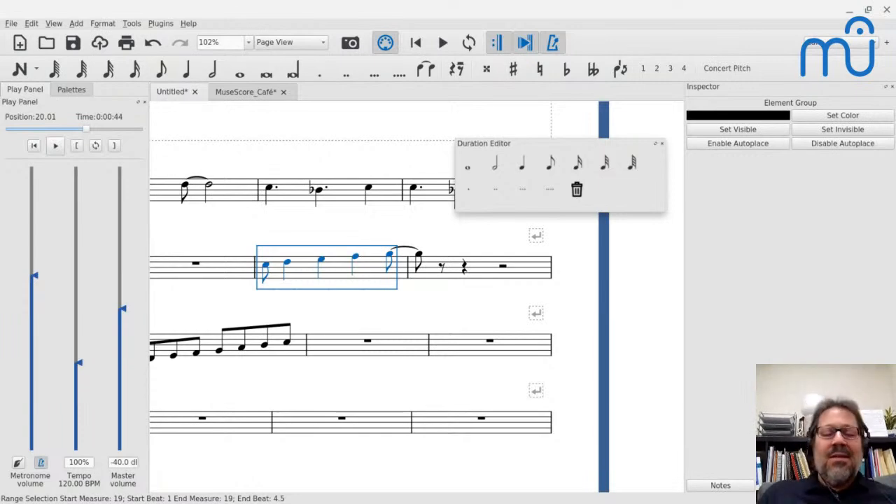
- Shorten the quarter note on beat 4 of measure 2 to an eighth and add an eighth-note C5 at beat 4.5
{"action": "scroll", "coordinate": [417, 297], "scroll_direction": "down", "scroll_amount": 2}
{"action": "scroll", "coordinate": [416, 297], "scroll_direction": "left", "scroll_amount": 2}
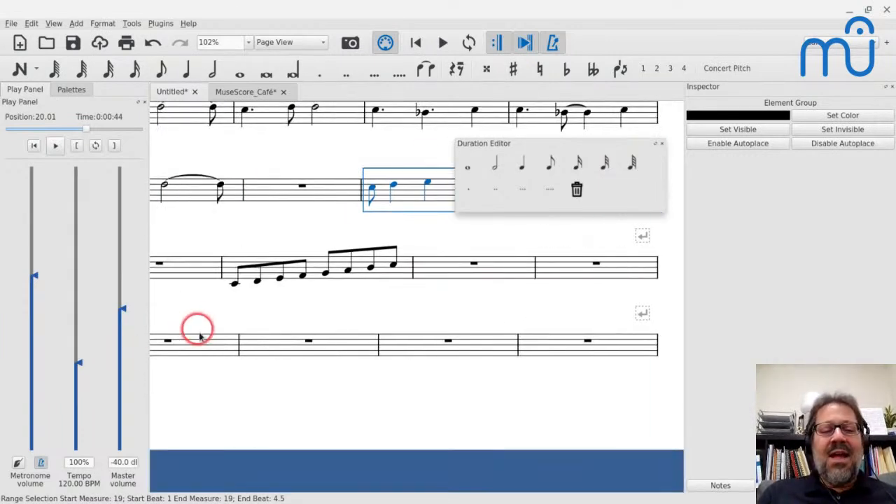
{"action": "scroll", "coordinate": [217, 259], "scroll_direction": "up", "scroll_amount": 7}
{"action": "scroll", "coordinate": [218, 263], "scroll_direction": "left", "scroll_amount": 1}
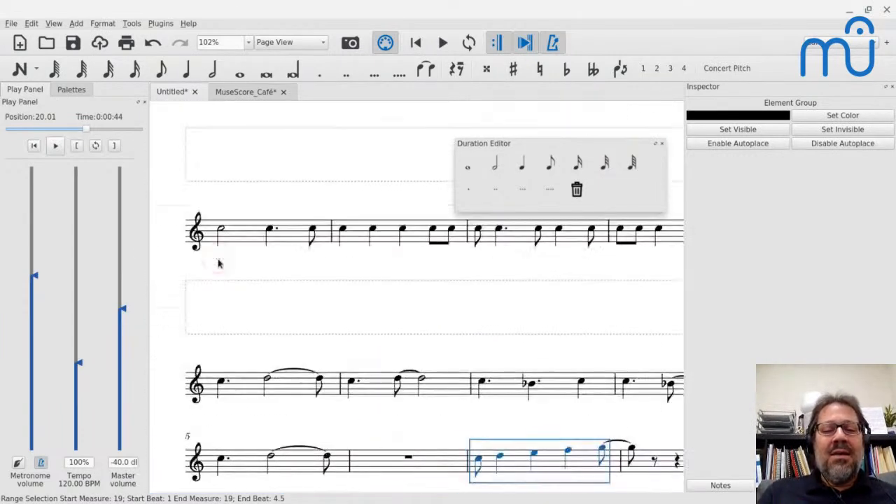
{"action": "scroll", "coordinate": [218, 263], "scroll_direction": "down", "scroll_amount": 4}
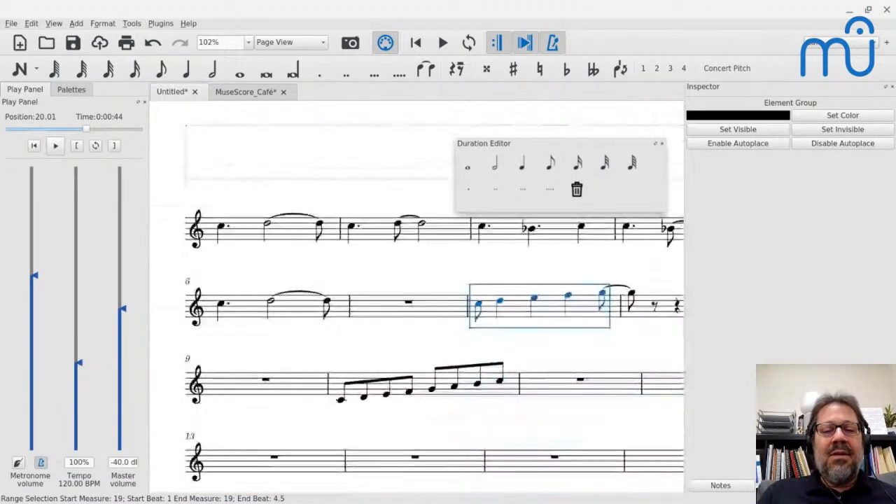
{"action": "scroll", "coordinate": [434, 296], "scroll_direction": "down", "scroll_amount": 4}
{"action": "scroll", "coordinate": [434, 297], "scroll_direction": "up", "scroll_amount": 6}
{"action": "scroll", "coordinate": [434, 297], "scroll_direction": "up", "scroll_amount": 4}
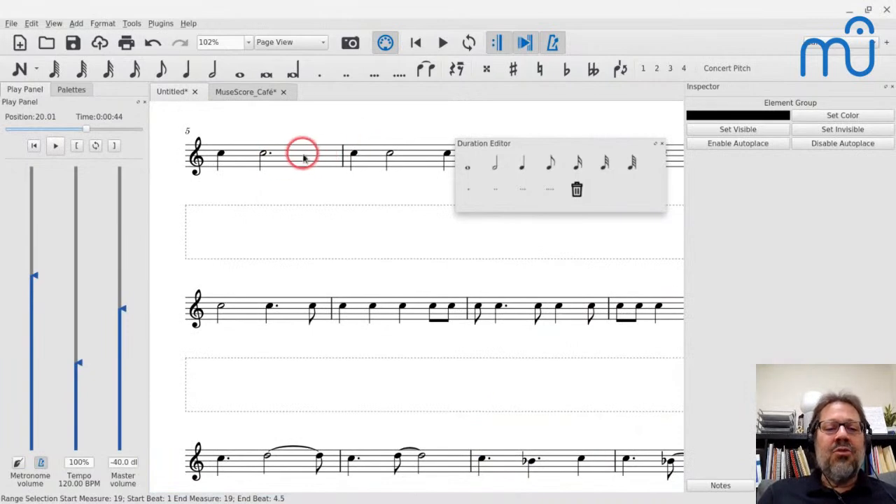
{"action": "scroll", "coordinate": [302, 157], "scroll_direction": "up", "scroll_amount": 3}
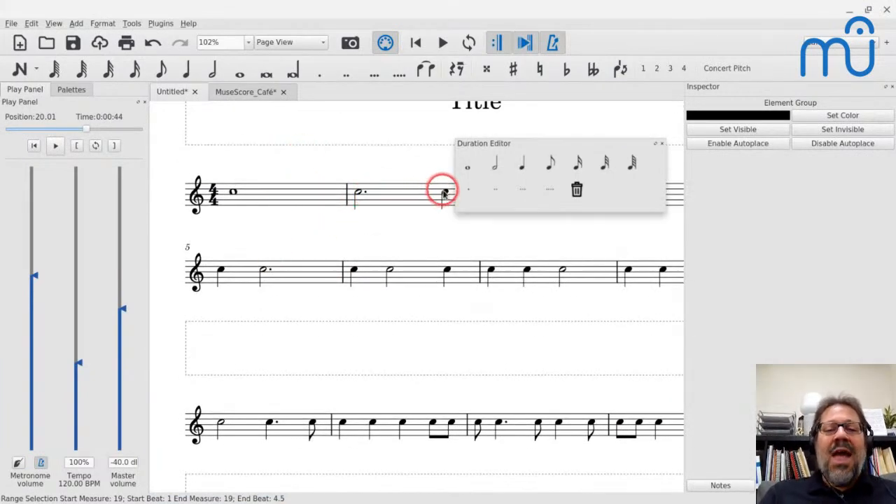
{"action": "scroll", "coordinate": [444, 193], "scroll_direction": "right", "scroll_amount": 3}
{"action": "left_click", "coordinate": [338, 192]}
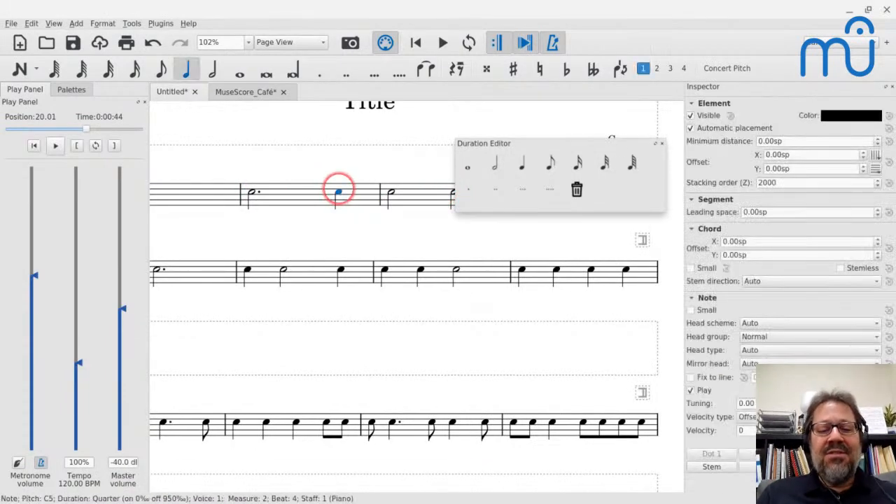
{"action": "key", "text": "4"}
{"action": "key", "text": "Right"}
{"action": "key", "text": "c"}
{"action": "key", "text": "Escape"}
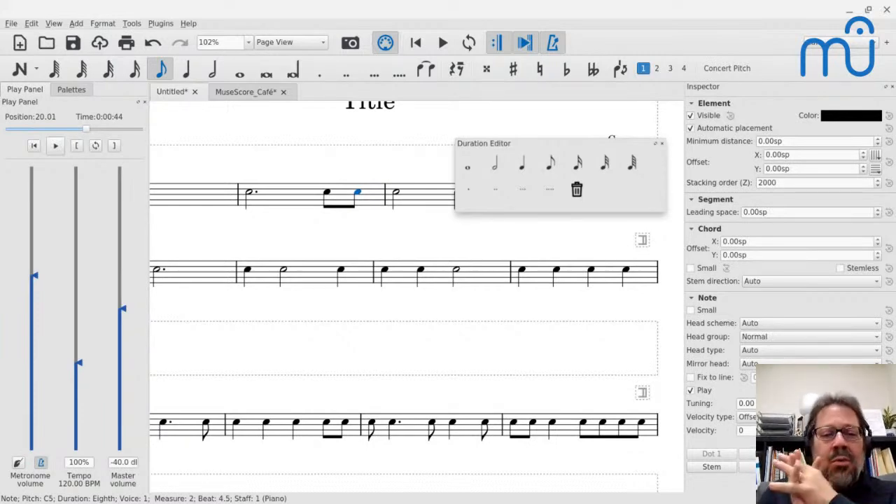
- Change the dotted half note in measure 2 to a double-dotted half, replacing the eighth note on beat 4
{"action": "left_click", "coordinate": [250, 194]}
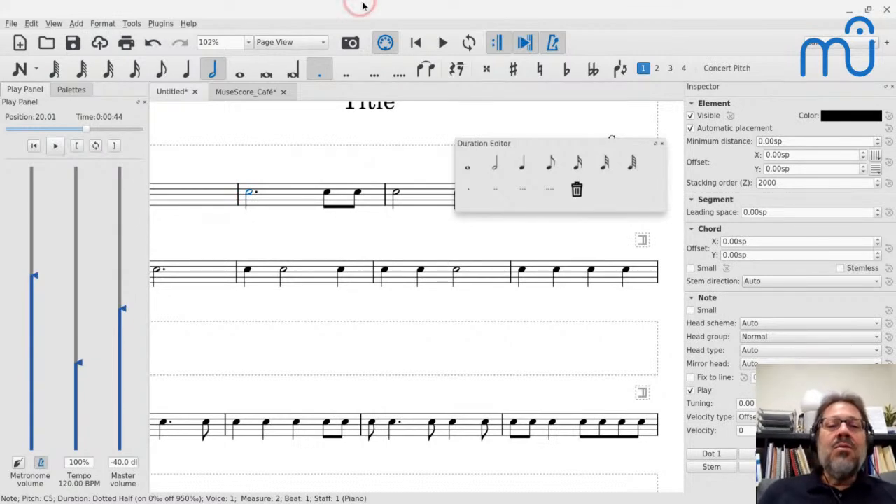
{"action": "left_click", "coordinate": [348, 74]}
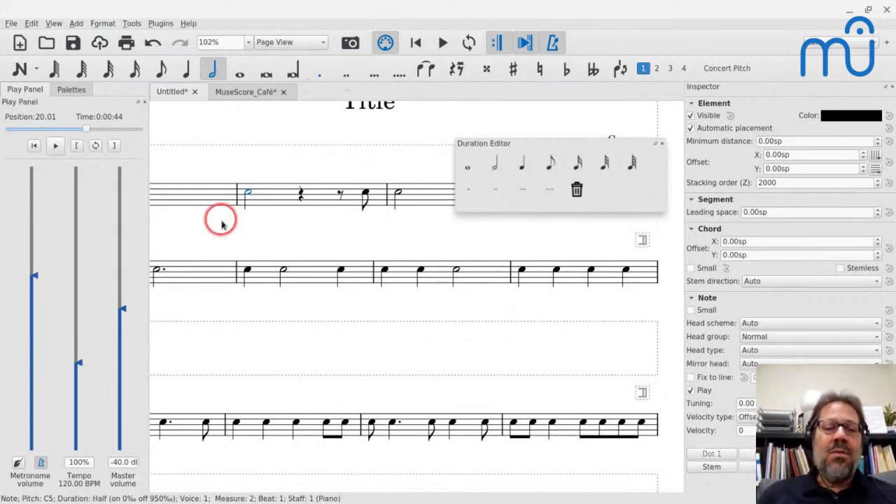
{"action": "left_click", "coordinate": [347, 75]}
{"action": "left_click", "coordinate": [350, 77]}
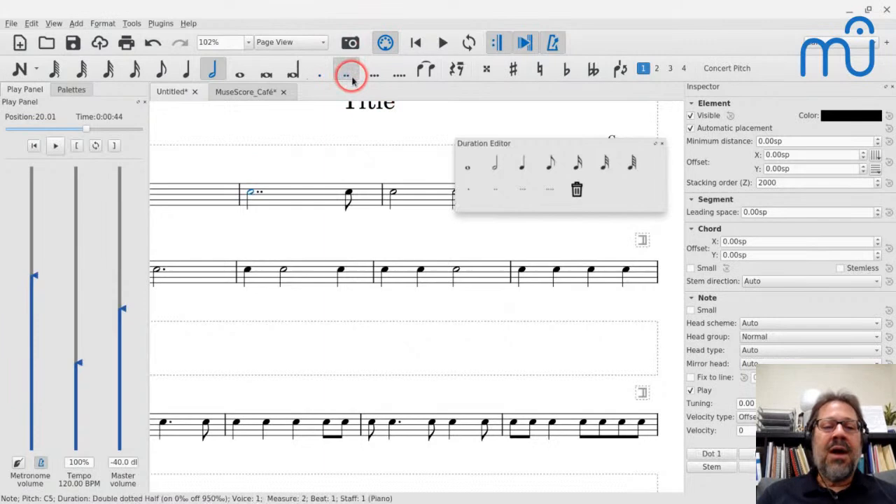
- Play back measure 2 to hear the double-dotted half note followed by the eighth, then clear the selection
{"action": "scroll", "coordinate": [245, 229], "scroll_direction": "up", "scroll_amount": 2}
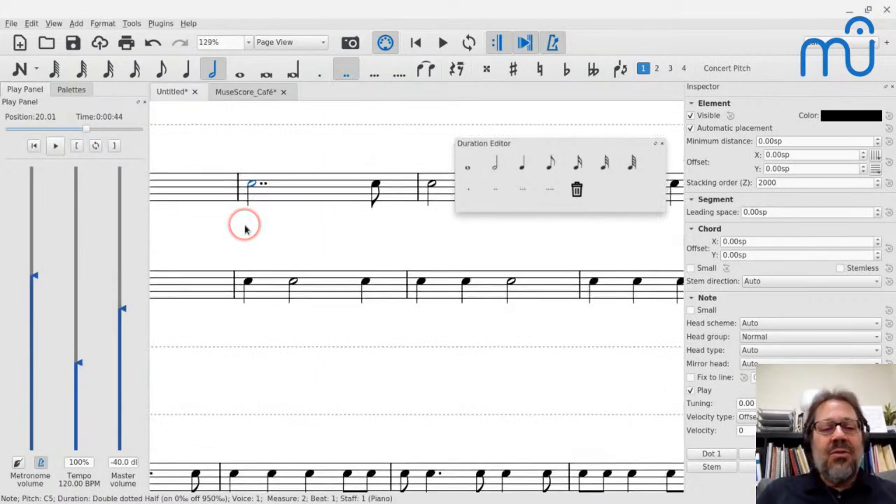
{"action": "key", "text": "Escape"}
{"action": "key", "text": "space"}
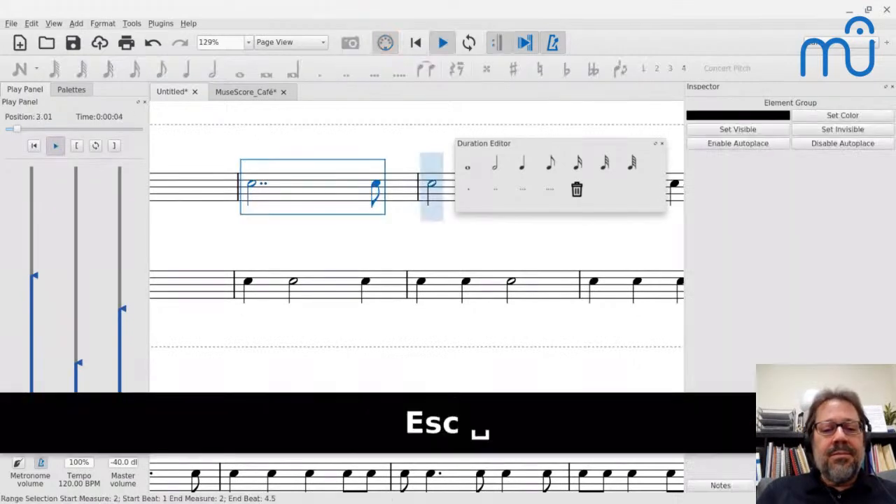
{"action": "key", "text": "space"}
{"action": "left_click", "coordinate": [181, 150]}
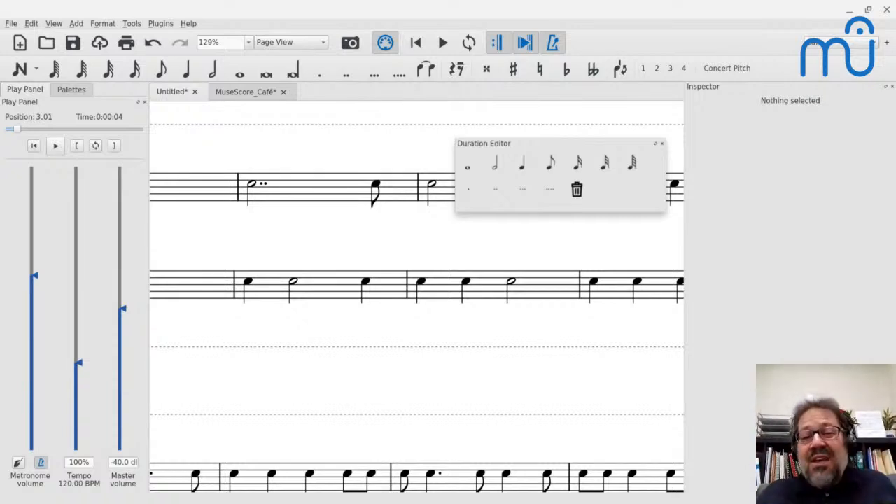
- Change the double-dotted half in measure 2 to a dotted half and replace the rest on beat 4 with an eighth-note C5
{"action": "left_click", "coordinate": [296, 197]}
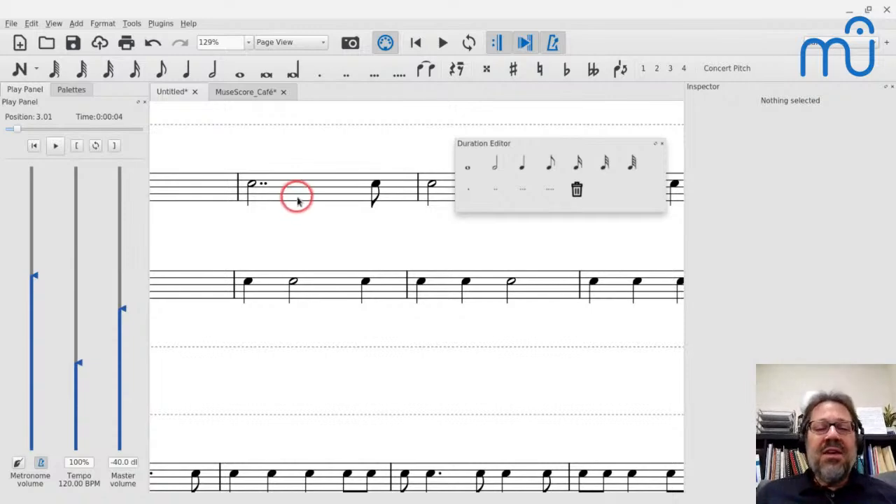
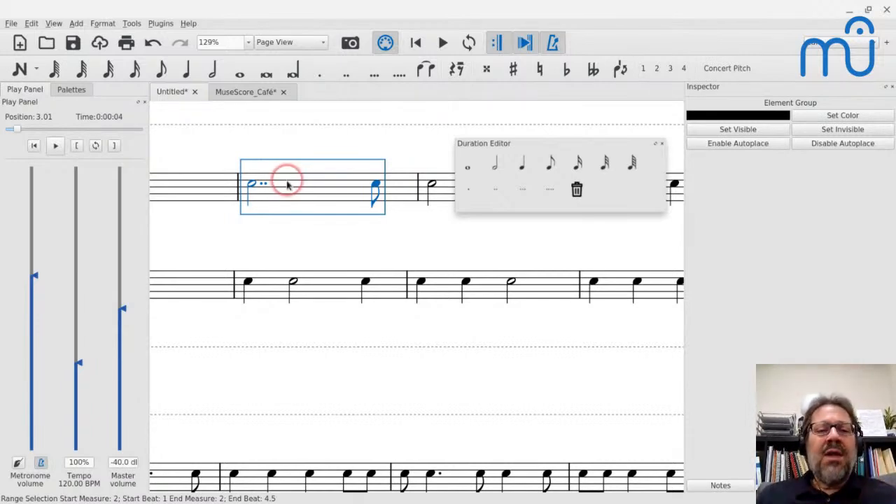
{"action": "scroll", "coordinate": [252, 187], "scroll_direction": "up", "scroll_amount": 4}
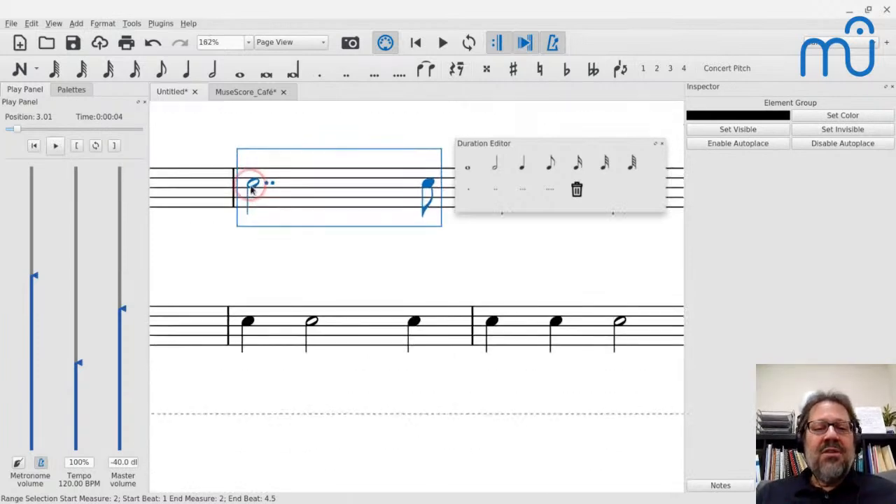
{"action": "left_click", "coordinate": [253, 188]}
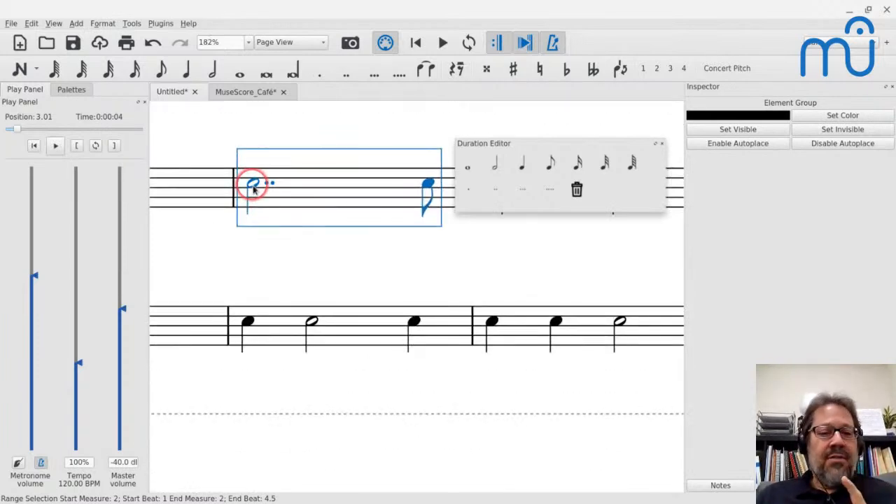
{"action": "scroll", "coordinate": [252, 186], "scroll_direction": "right", "scroll_amount": 1}
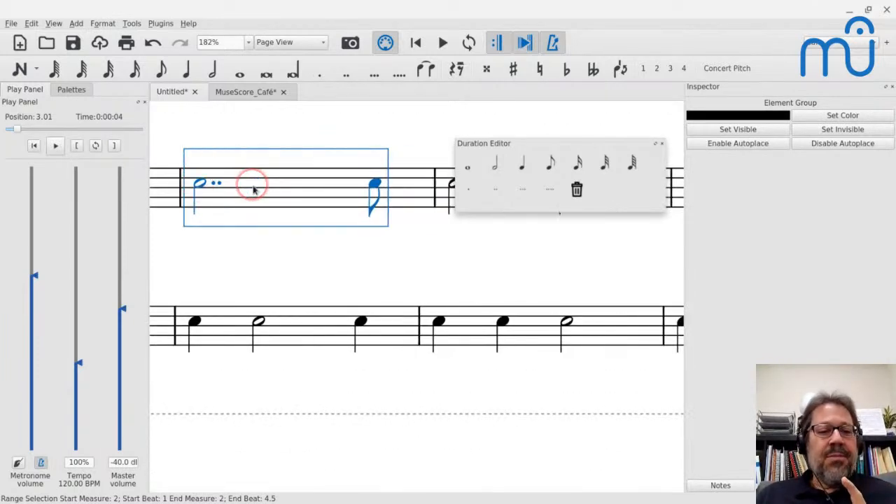
{"action": "left_click", "coordinate": [198, 184]}
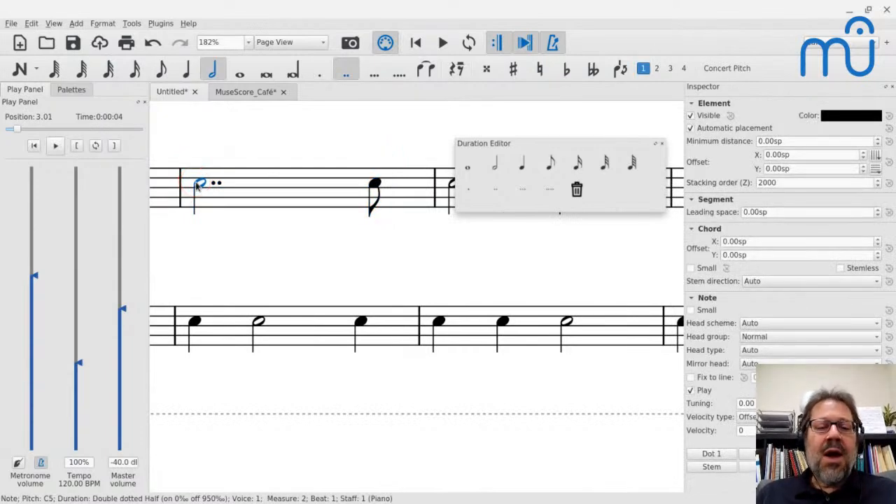
{"action": "left_click", "coordinate": [320, 69]}
{"action": "left_click", "coordinate": [352, 181]}
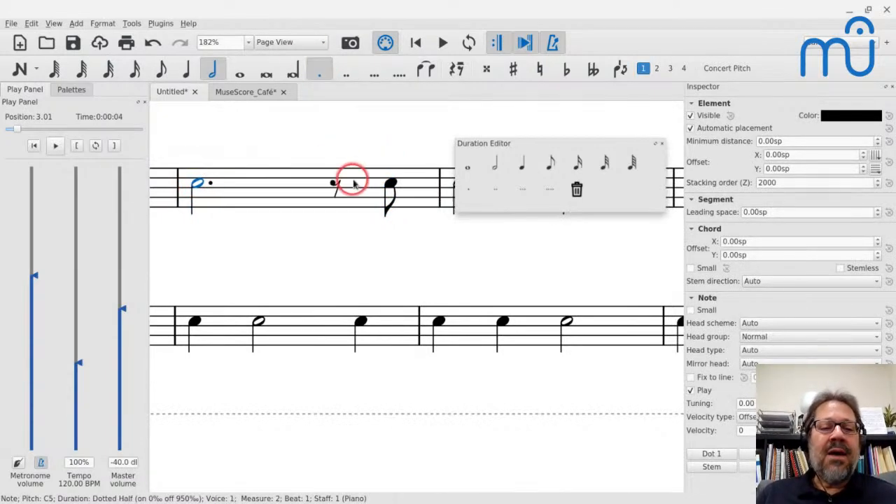
{"action": "key", "text": "c"}
{"action": "key", "text": "Escape"}
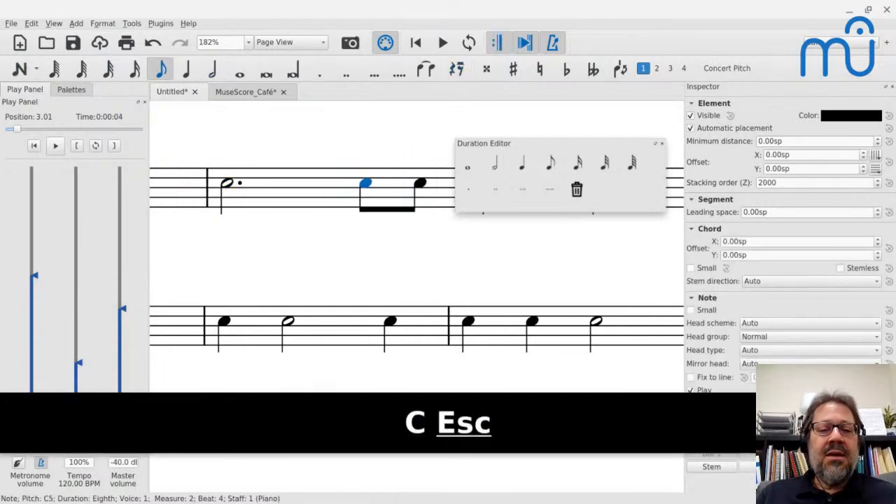
- Tie the dotted half note in measure 2 to the eighth note on beat 4 and play the measure back
{"action": "key", "text": "Left"}
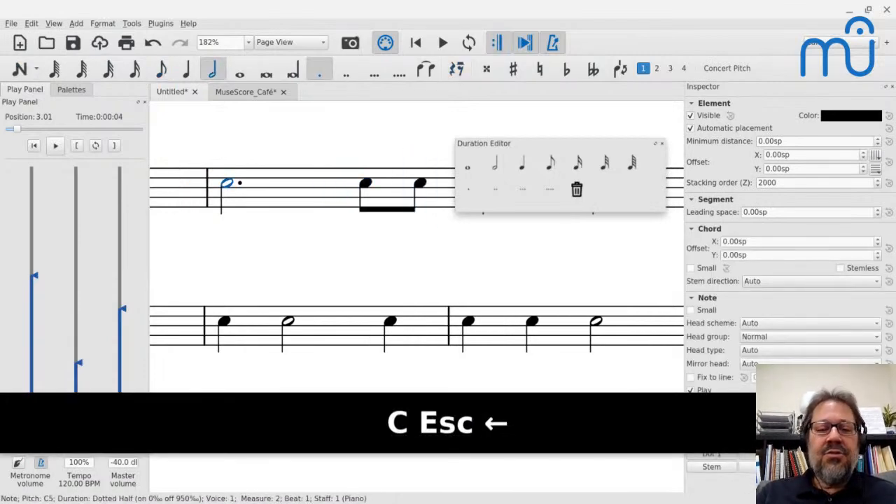
{"action": "key", "text": "shift+equal"}
{"action": "scroll", "coordinate": [336, 187], "scroll_direction": "down", "scroll_amount": 3}
{"action": "left_click_drag", "start_coordinate": [272, 166], "coordinate": [306, 200]}
{"action": "key", "text": "space"}
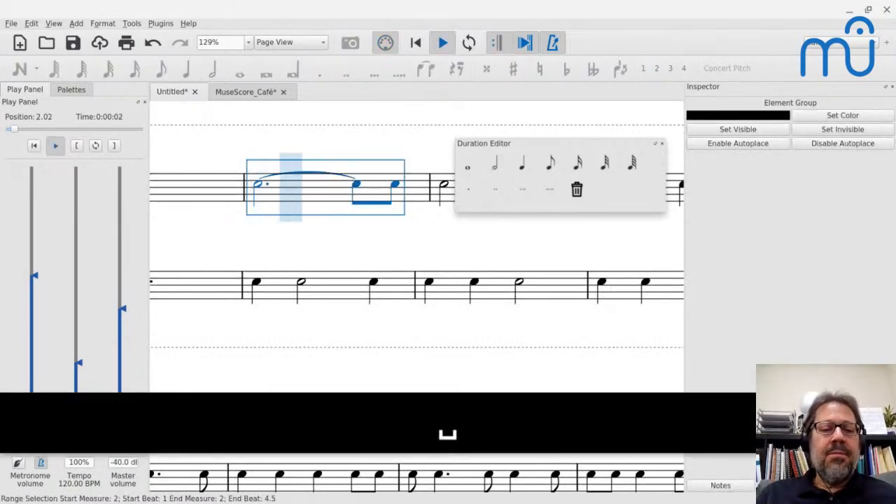
- Stop playback, then remove the tie after measure 2's dotted half note and tie it to the next eighth note again
{"action": "key", "text": "space"}
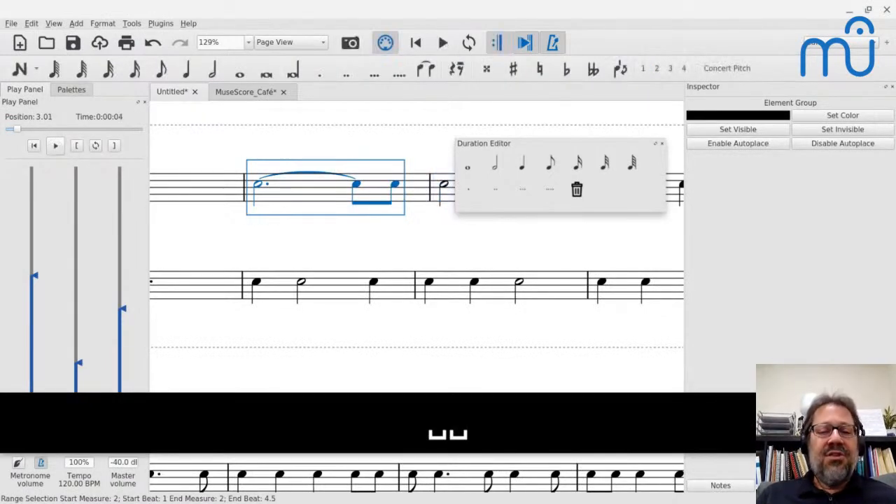
{"action": "left_click_drag", "start_coordinate": [256, 186], "coordinate": [357, 187]}
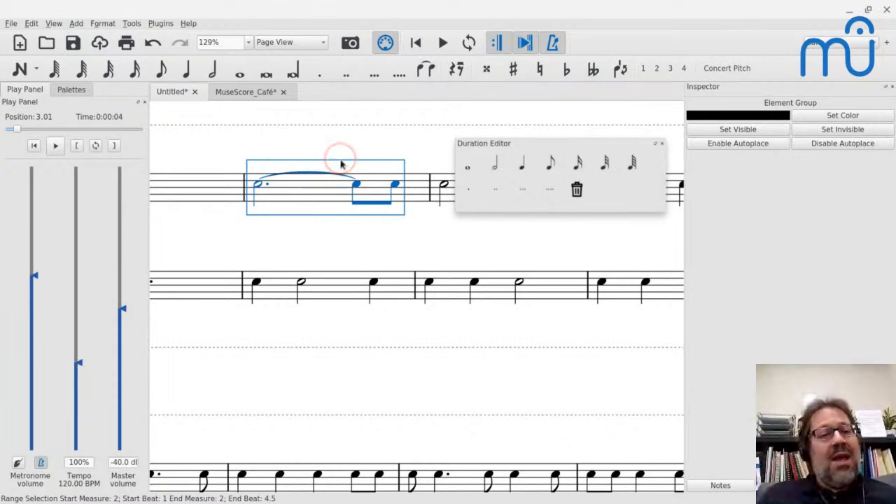
{"action": "left_click", "coordinate": [296, 174]}
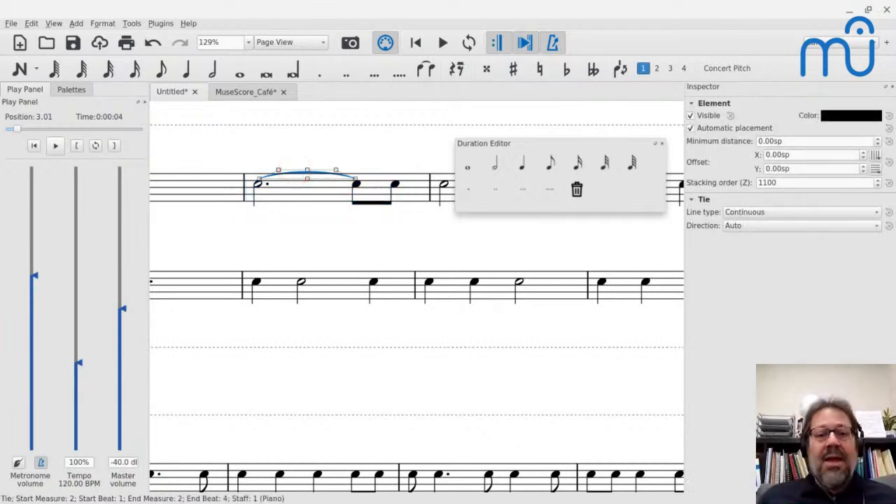
{"action": "key", "text": "BackSpace"}
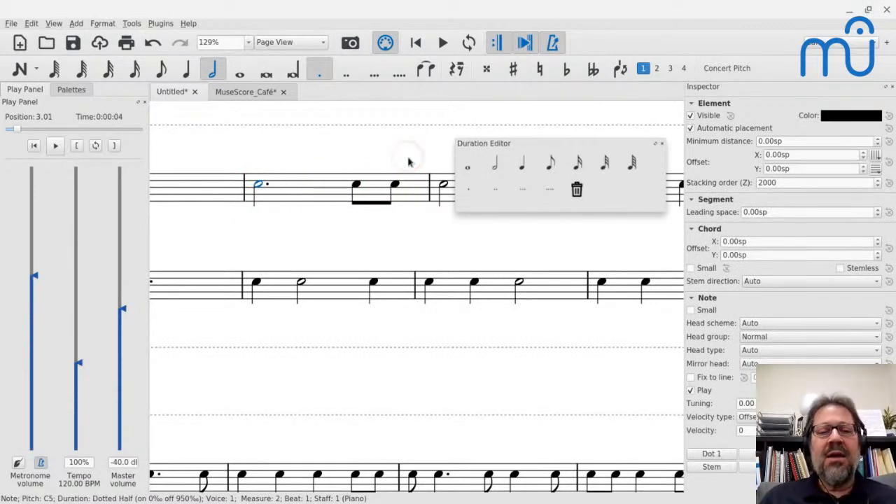
{"action": "key", "text": "shift+equal"}
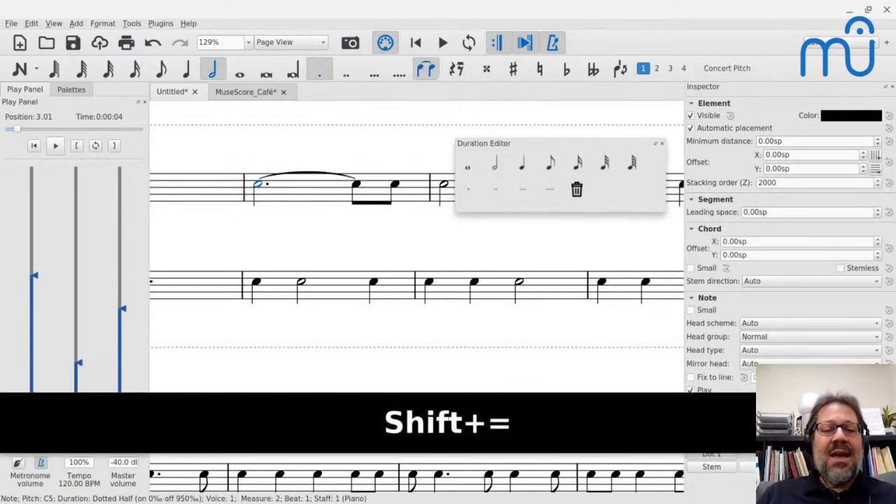
{"action": "key", "text": "Escape"}
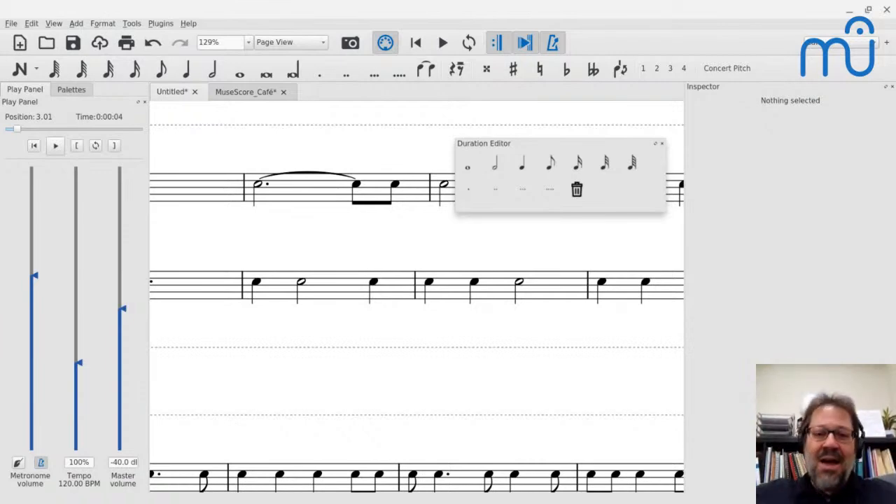
- Delete the tie in measure 2 and shorten its dotted half note to a half note
{"action": "left_click", "coordinate": [276, 175]}
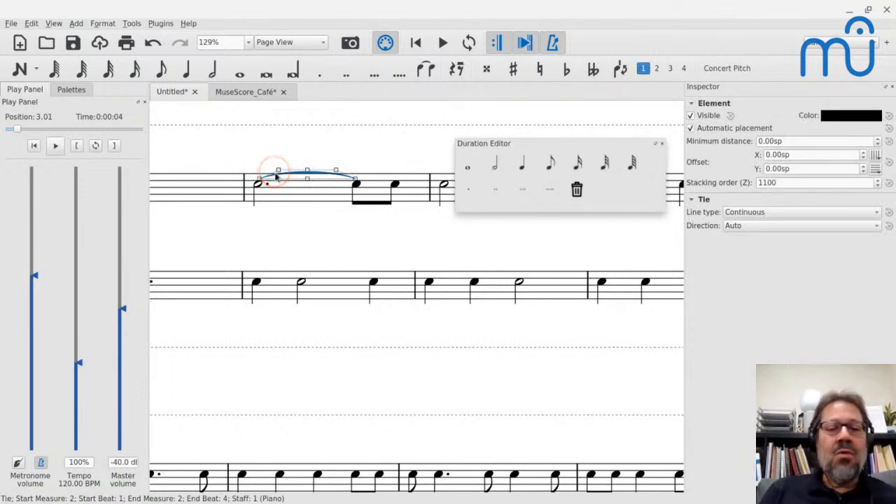
{"action": "left_click", "coordinate": [261, 183]}
{"action": "left_click", "coordinate": [284, 176]}
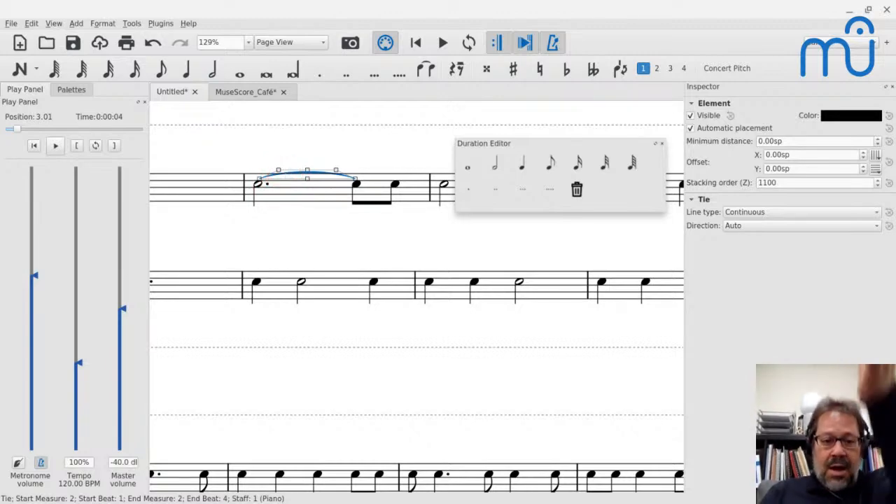
{"action": "left_click", "coordinate": [285, 175]}
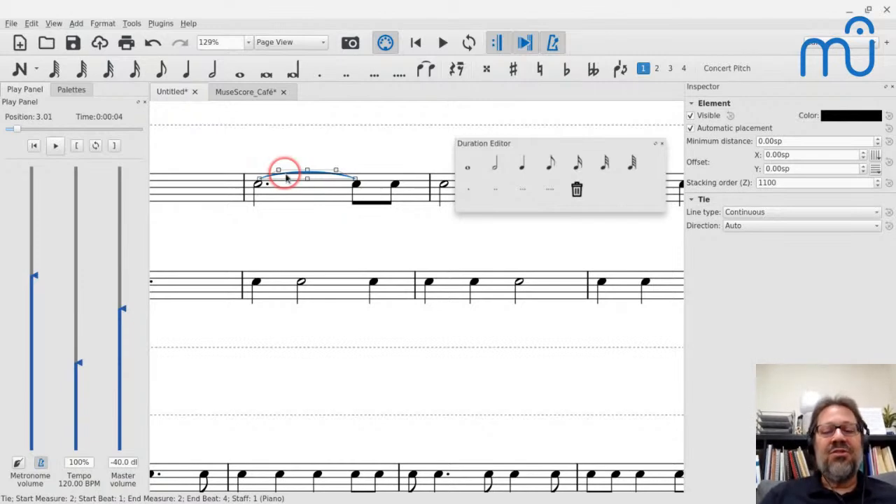
{"action": "key", "text": "BackSpace"}
{"action": "left_click", "coordinate": [257, 183]}
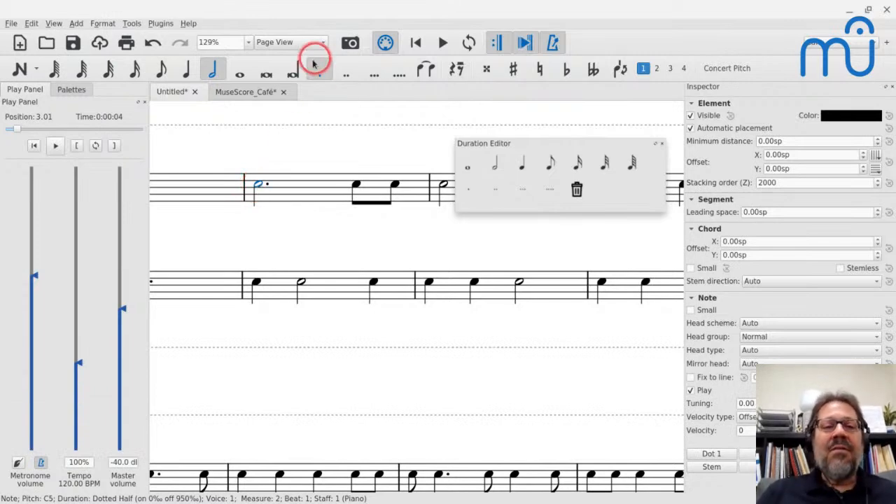
{"action": "left_click", "coordinate": [211, 69]}
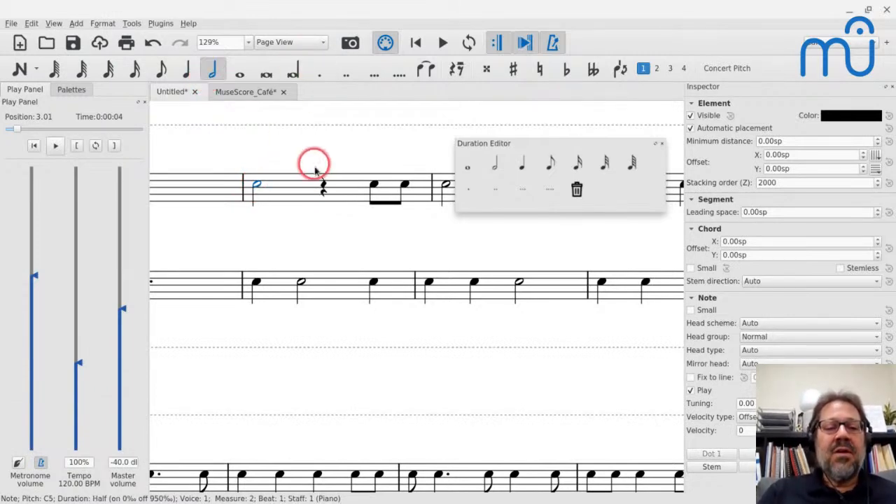
- Replace the beat 3 rest in measure 2 with a quarter note C and lengthen it to a dotted quarter
{"action": "left_click", "coordinate": [322, 186]}
{"action": "key", "text": "n"}
{"action": "key", "text": "5"}
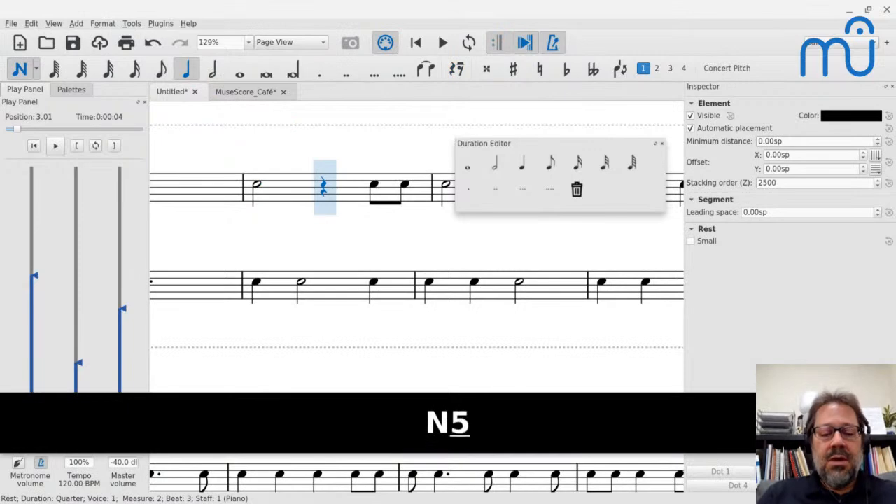
{"action": "key", "text": "c"}
{"action": "key", "text": "shift+w"}
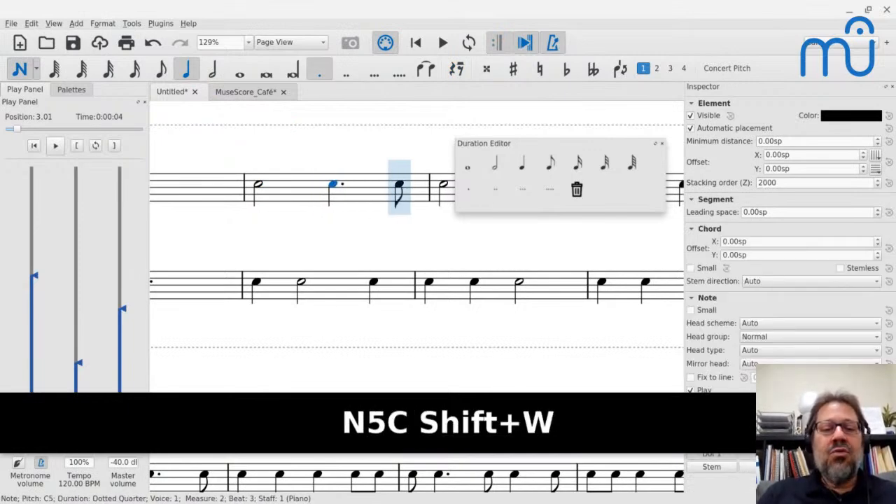
{"action": "key", "text": "Escape"}
- Tie the half note in measure 2 to the dotted quarter note that follows
{"action": "left_click", "coordinate": [259, 186]}
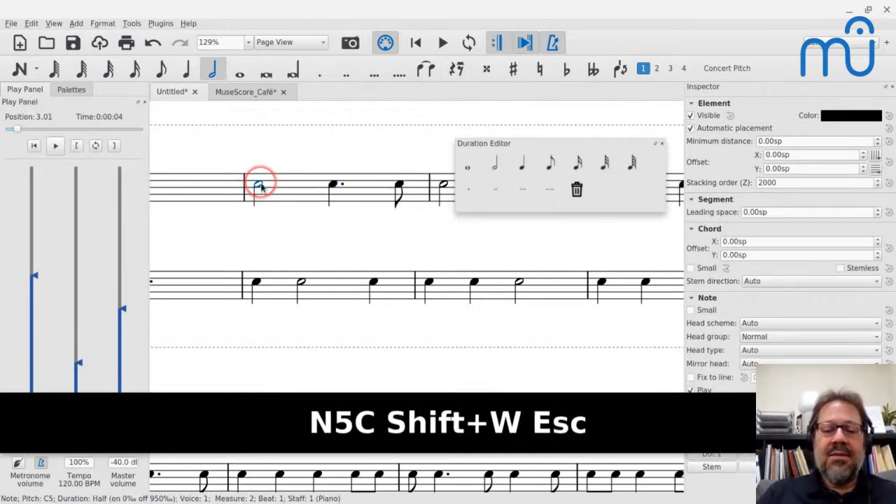
{"action": "key", "text": "shift+equal"}
{"action": "key", "text": "grave"}
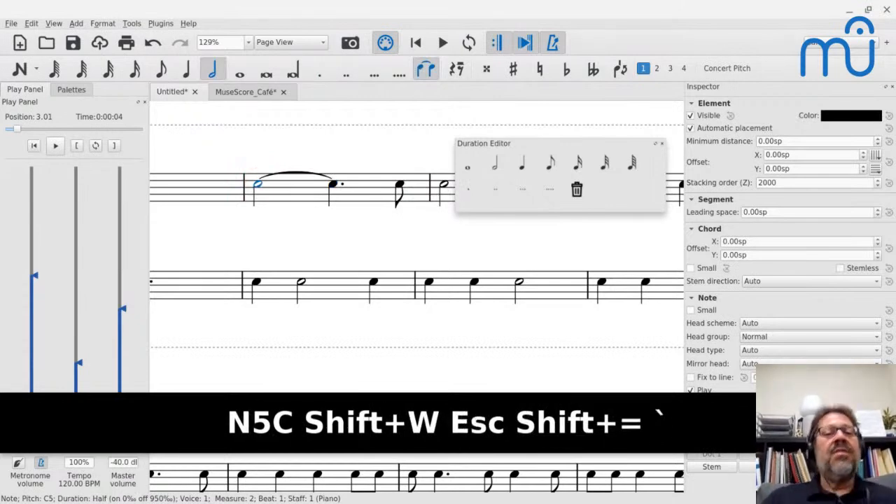
- Select the whole of measure 2, its half note alone, and the range from the dotted quarter through the last eighth note
{"action": "left_click", "coordinate": [279, 196]}
{"action": "left_click_drag", "start_coordinate": [279, 196], "coordinate": [254, 196]}
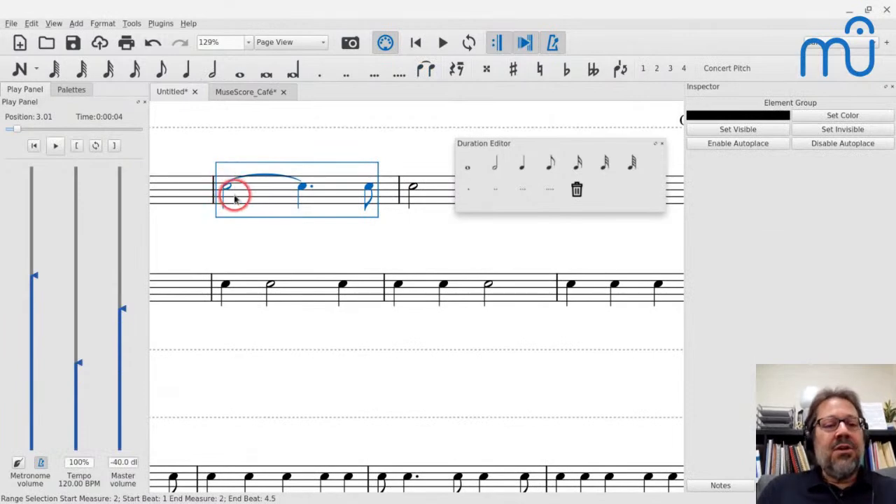
{"action": "left_click", "coordinate": [226, 186]}
{"action": "key", "text": "shift+Right"}
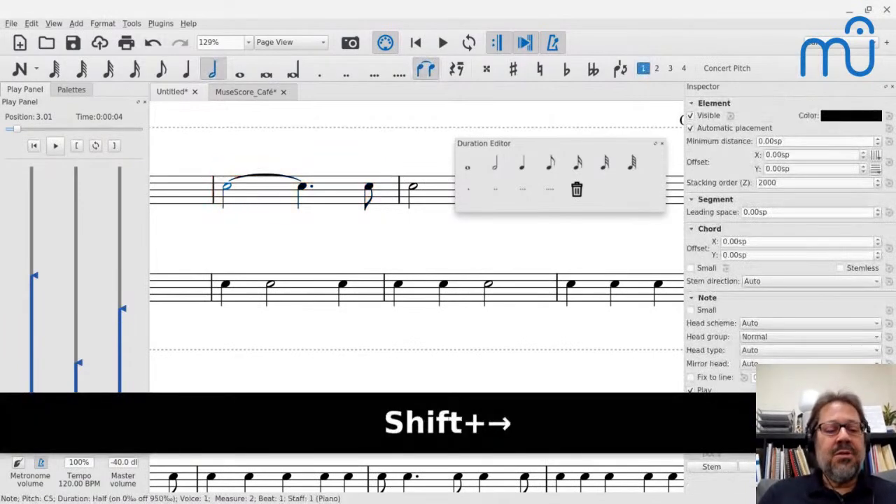
{"action": "key", "text": "shift+Right"}
{"action": "key", "text": "shift+Left"}
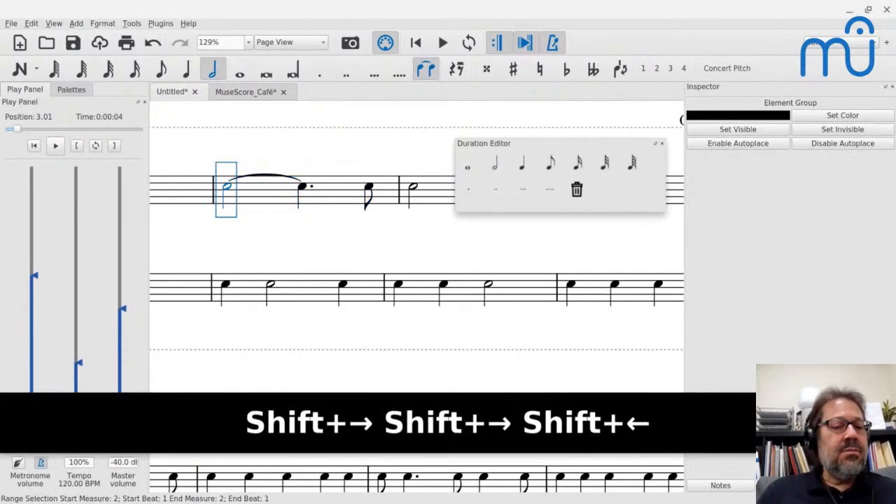
{"action": "key", "text": "Right"}
{"action": "key", "text": "shift+Right"}
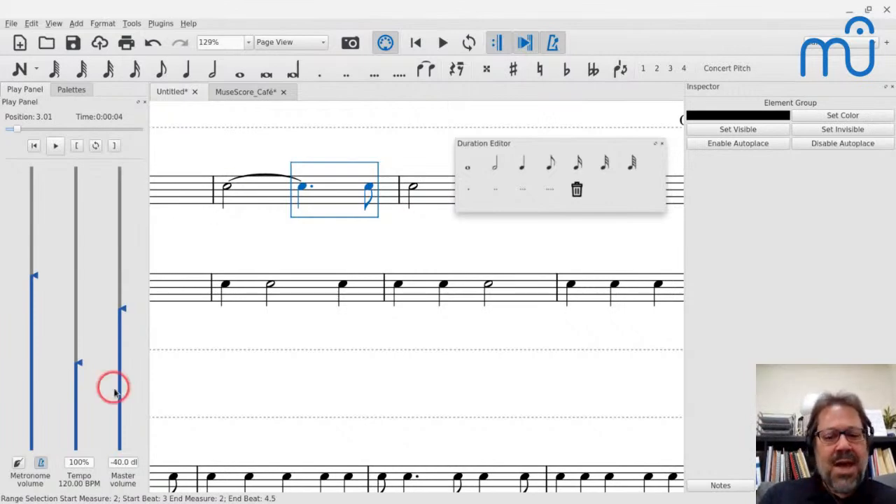
- Enter a double-dotted eighth note C at the start of the empty measure 23
{"action": "scroll", "coordinate": [245, 399], "scroll_direction": "down", "scroll_amount": 5}
{"action": "scroll", "coordinate": [247, 406], "scroll_direction": "down", "scroll_amount": 1}
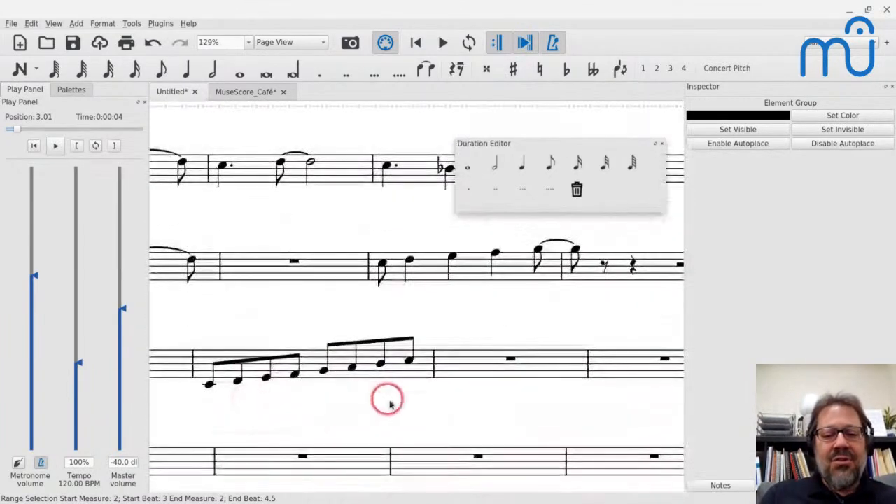
{"action": "left_click", "coordinate": [484, 362]}
{"action": "key", "text": "n"}
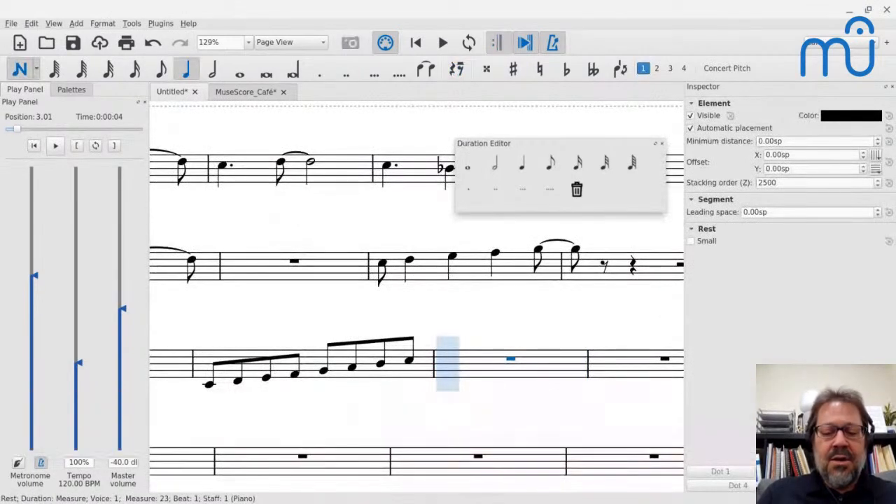
{"action": "key", "text": "4"}
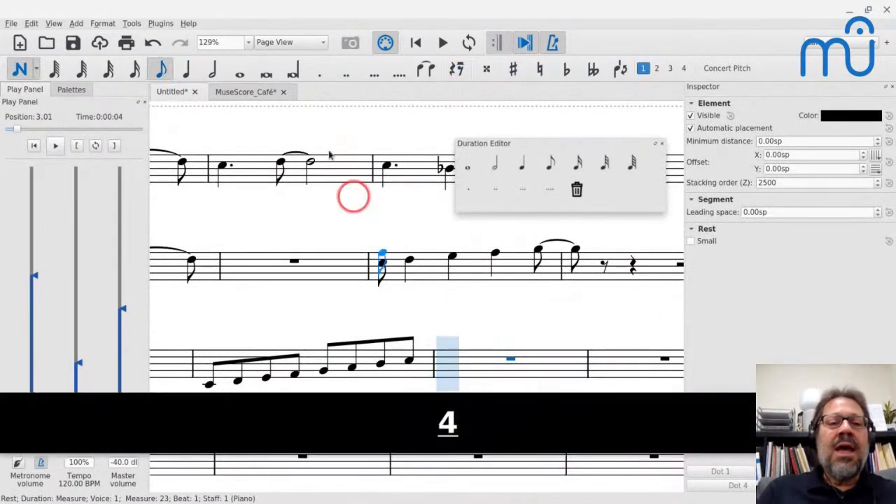
{"action": "left_click", "coordinate": [338, 70]}
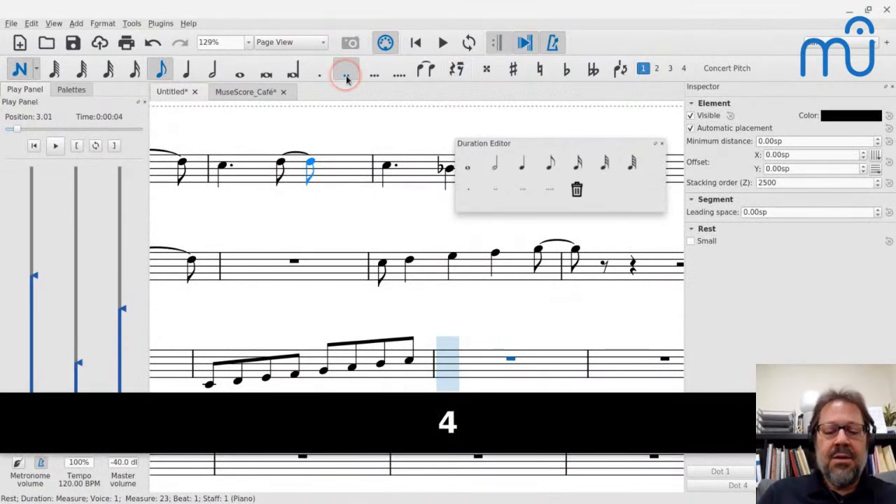
{"action": "key", "text": "c"}
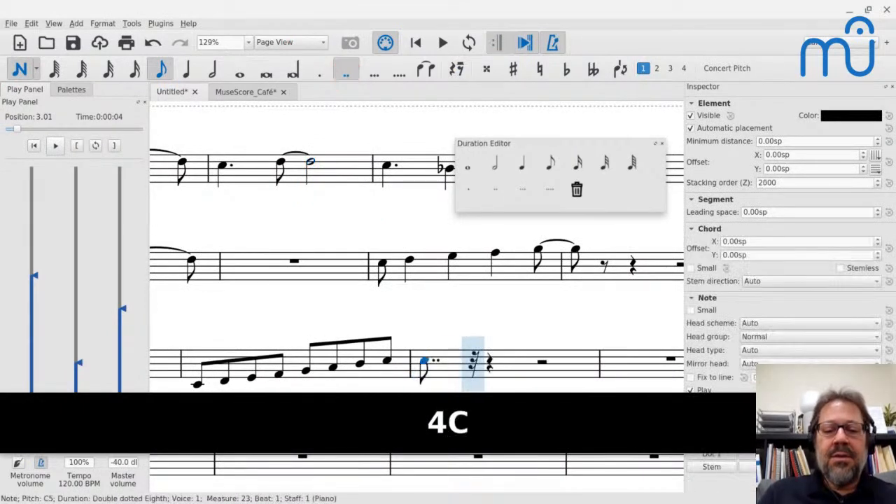
- Add a 32nd note E after the double-dotted C and select the double-dotted note
{"action": "left_click", "coordinate": [107, 70]}
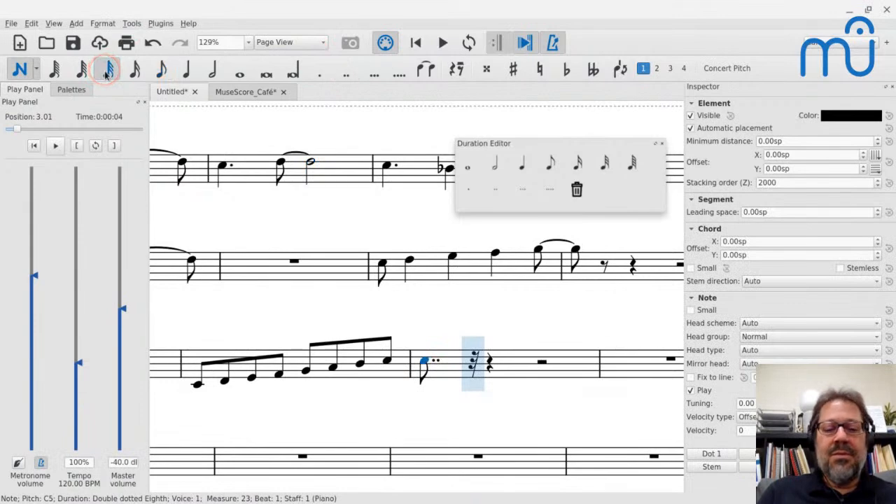
{"action": "key", "text": "e"}
{"action": "key", "text": "Escape"}
{"action": "scroll", "coordinate": [326, 176], "scroll_direction": "down", "scroll_amount": 2}
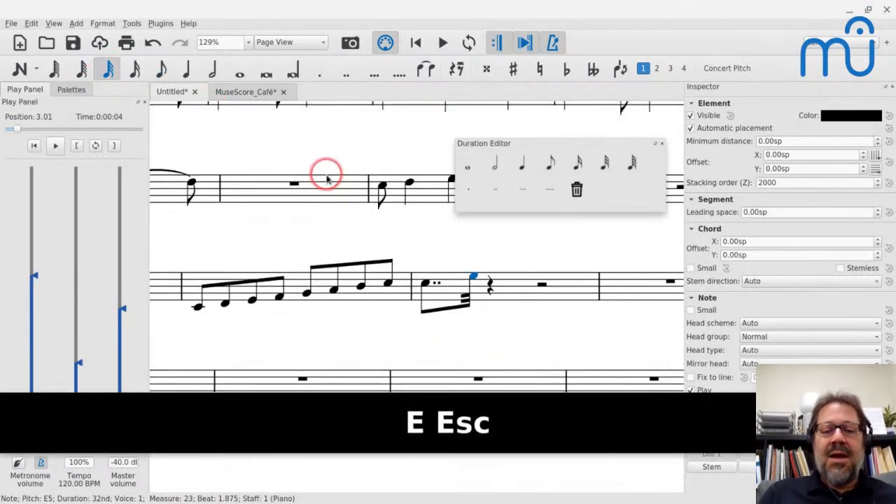
{"action": "left_click", "coordinate": [426, 284]}
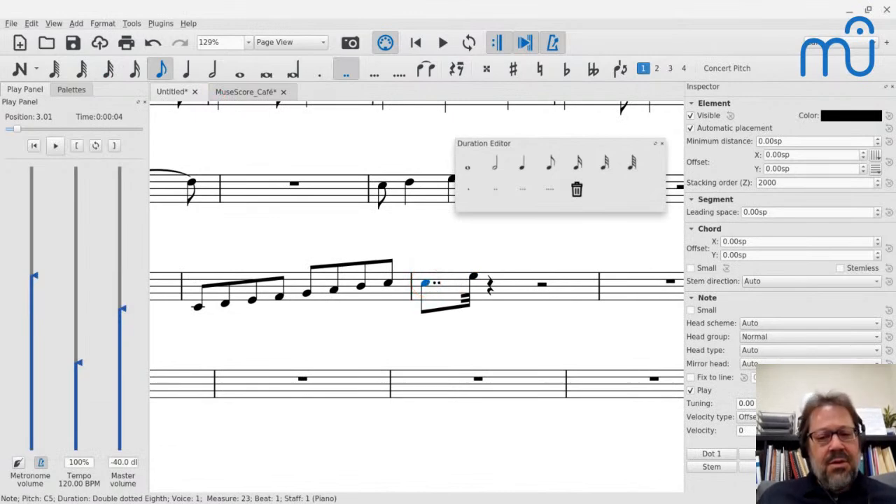
- Enter an eighth note C on beat 3 of measure 23 and tie it to a dotted eighth C
{"action": "left_click", "coordinate": [543, 283]}
{"action": "key", "text": "n"}
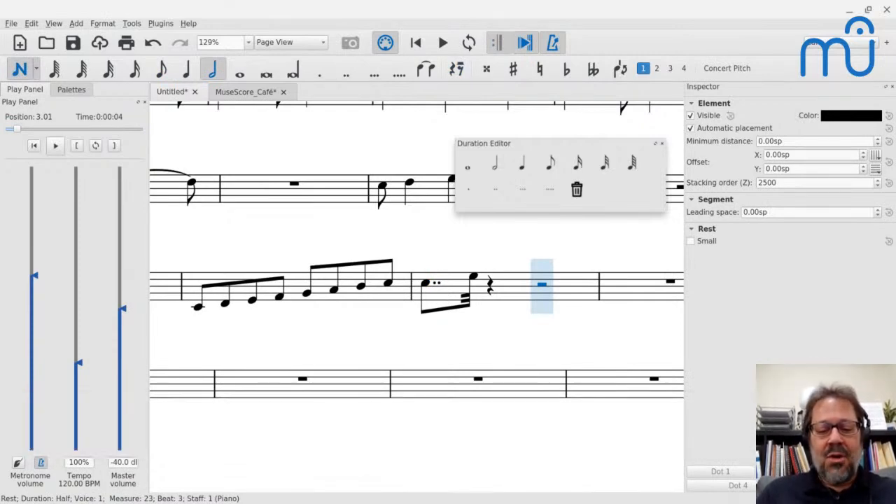
{"action": "key", "text": "4"}
{"action": "key", "text": "c"}
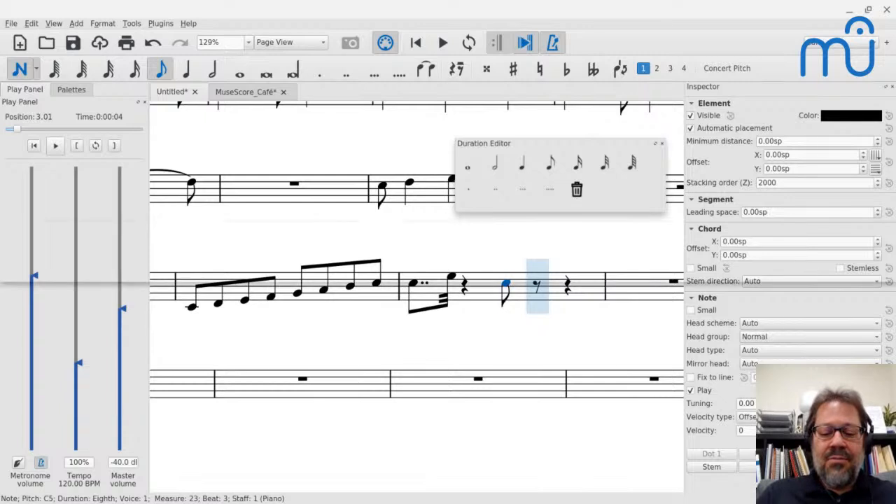
{"action": "key", "text": "4"}
{"action": "key", "text": "period"}
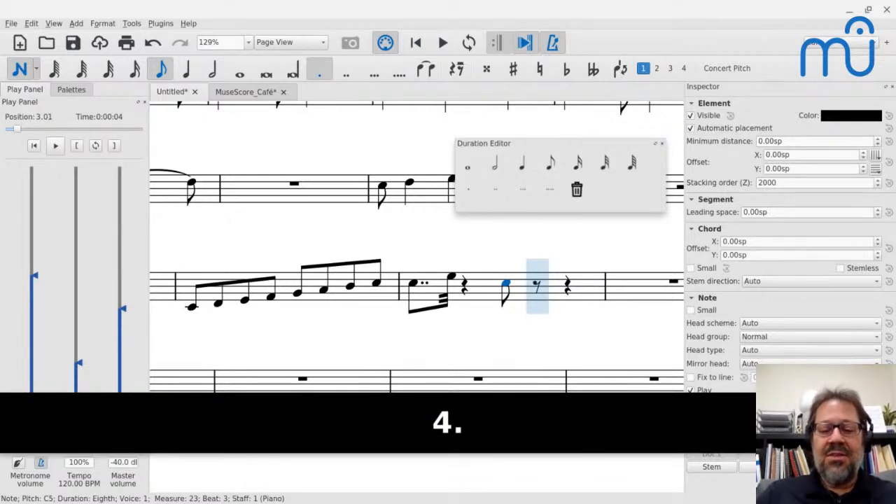
{"action": "key", "text": "shift+equal"}
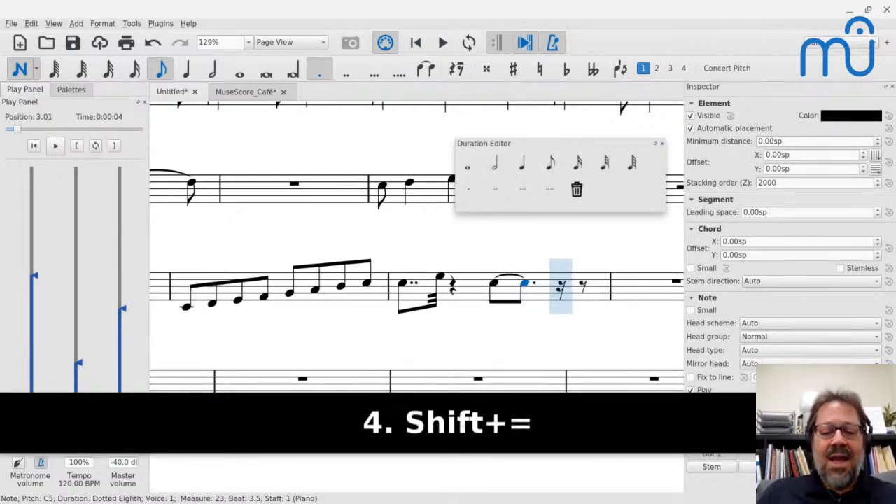
- Add a 32nd note E after the tied dotted eighth note and leave note input
{"action": "key", "text": "2"}
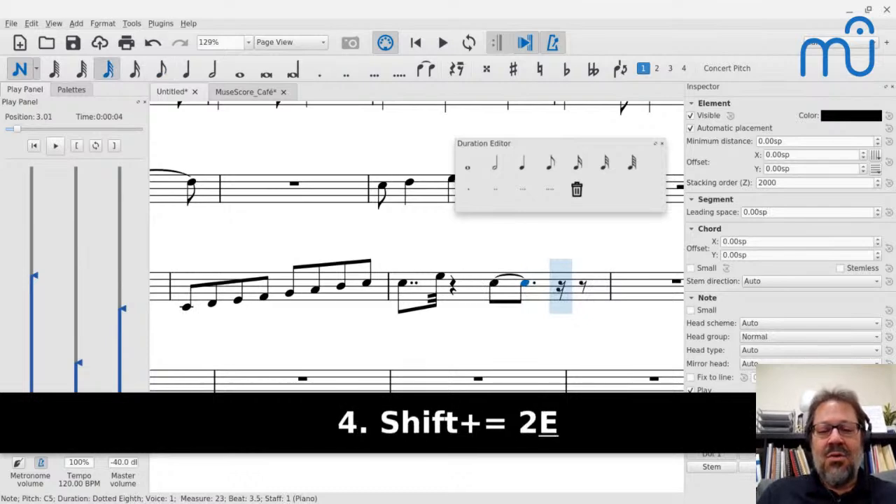
{"action": "key", "text": "e"}
{"action": "key", "text": "Escape"}
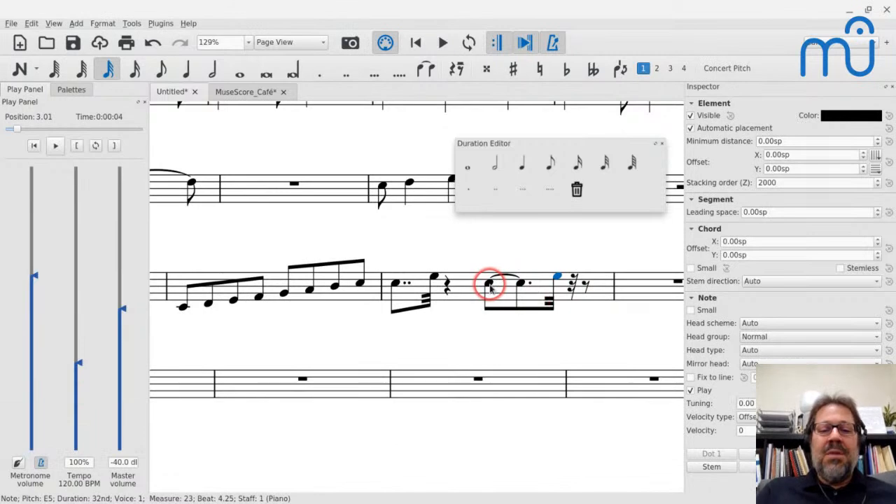
- Start a new beam at the tied dotted eighth C in measure 23 using the beam properties
{"action": "left_click", "coordinate": [489, 283]}
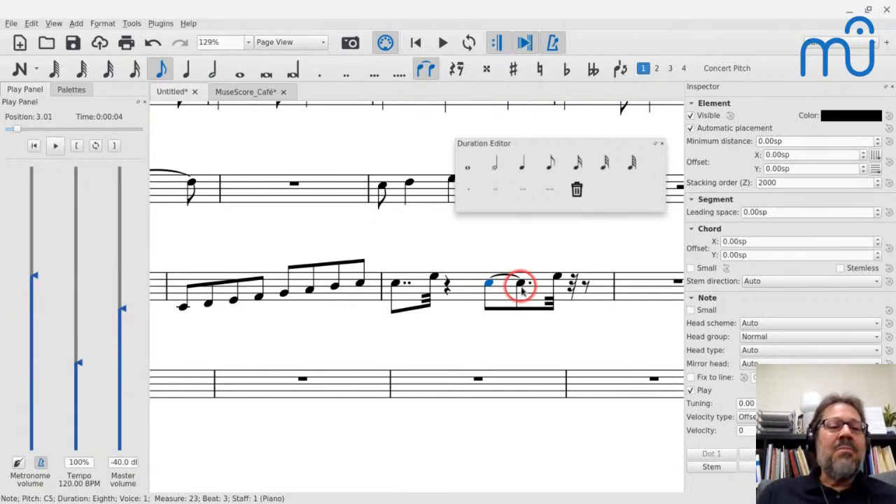
{"action": "key", "text": "period"}
{"action": "left_click", "coordinate": [144, 101]}
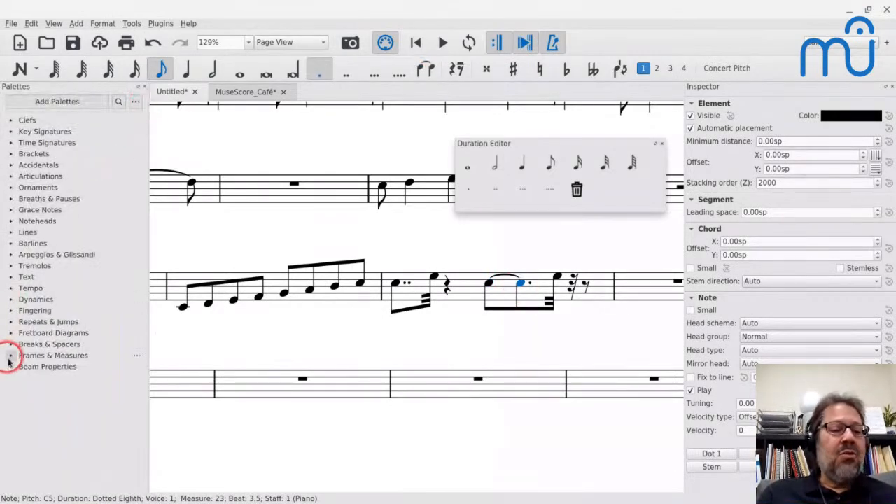
{"action": "left_click", "coordinate": [10, 366]}
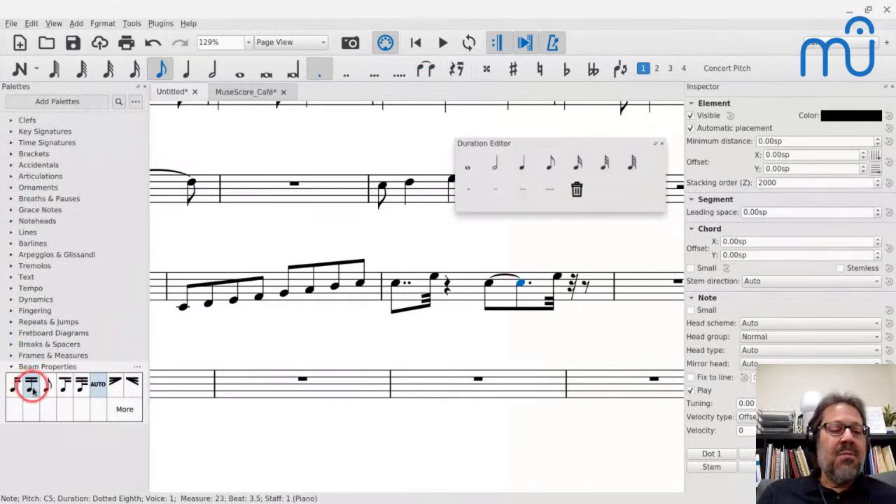
{"action": "left_click", "coordinate": [15, 384]}
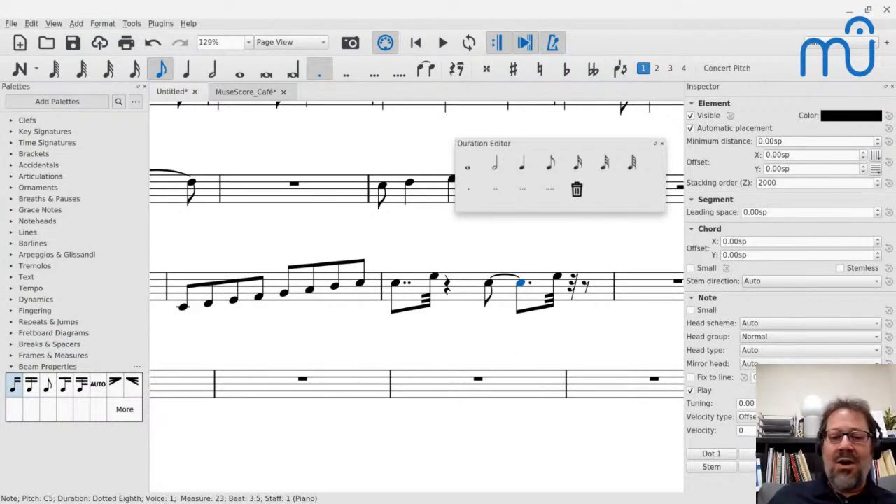
- Play measure 23 from the double-dotted C on beat 1 to hear the first rhythm
{"action": "left_click", "coordinate": [396, 285]}
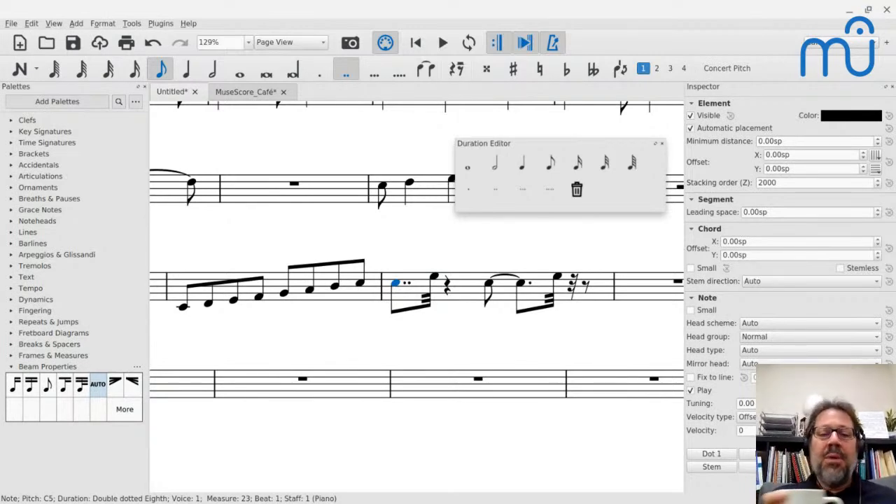
{"action": "key", "text": "space"}
{"action": "key", "text": "space"}
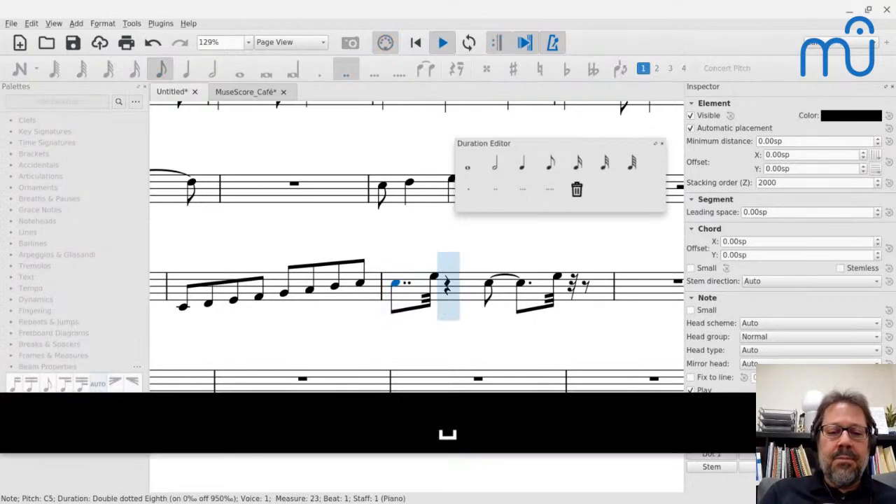
- Repeat the double-dotted eighth C and 32nd note E on beat 2 of measure 23 and play the measure from its start
{"action": "left_click", "coordinate": [397, 284]}
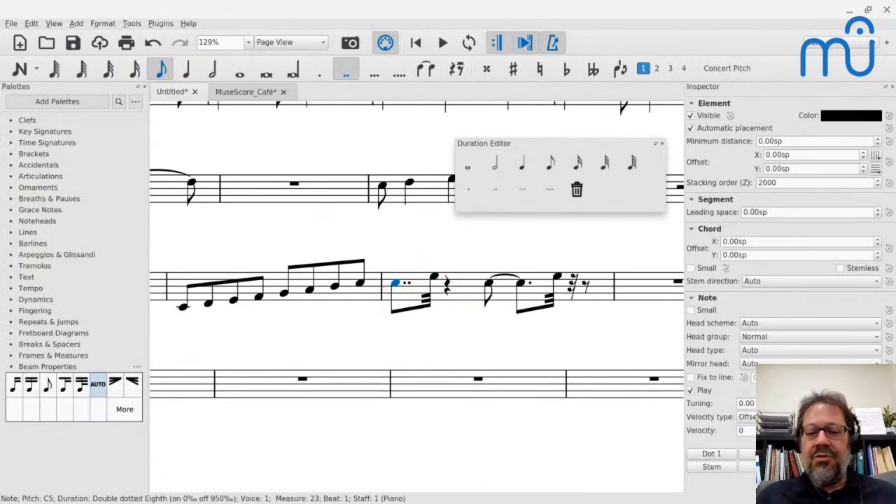
{"action": "key", "text": "shift+Right"}
{"action": "key", "text": "r"}
{"action": "left_click", "coordinate": [381, 285]}
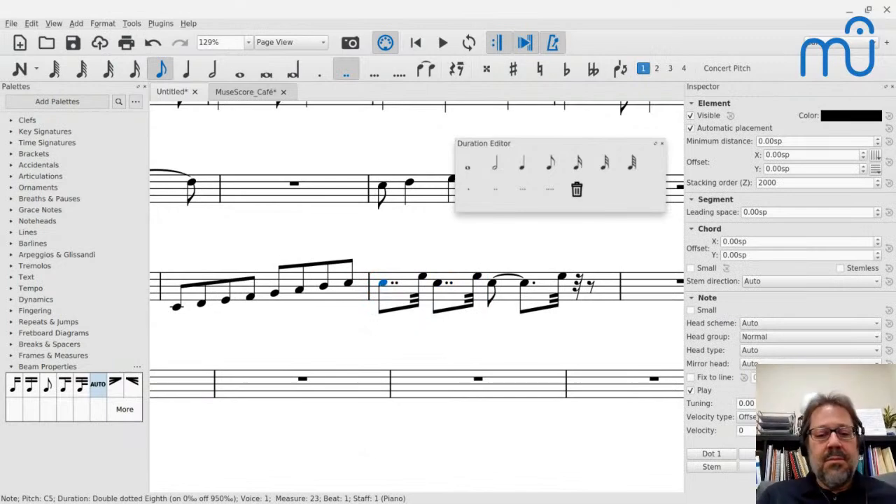
{"action": "key", "text": "space"}
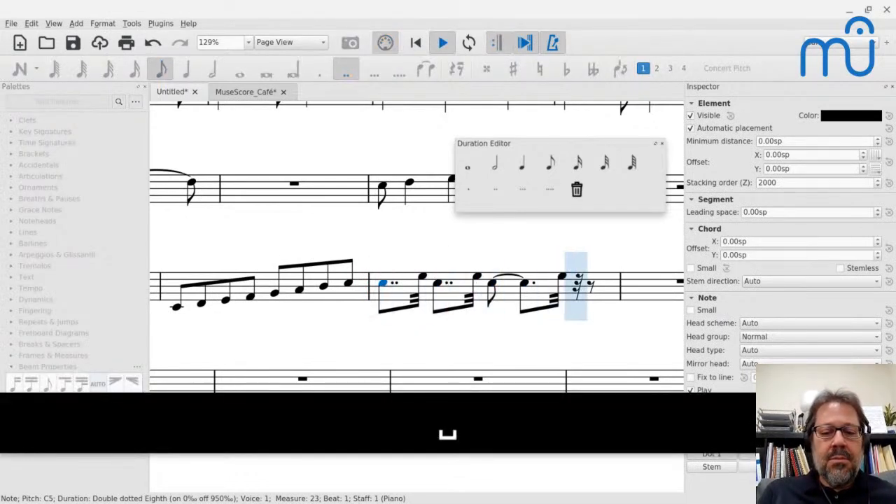
{"action": "key", "text": "space"}
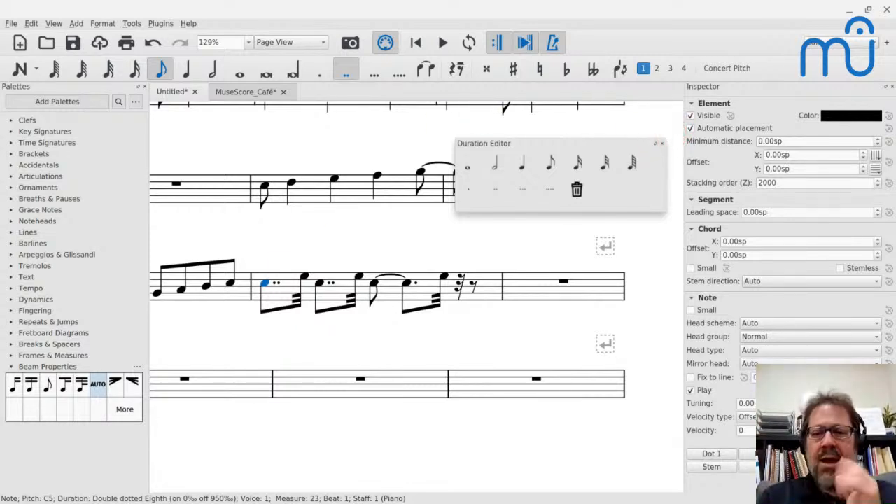
- Close the Duration Editor and play the syncopated rhythm from the start of measure 19
{"action": "left_click", "coordinate": [662, 143]}
{"action": "scroll", "coordinate": [280, 245], "scroll_direction": "left", "scroll_amount": 3}
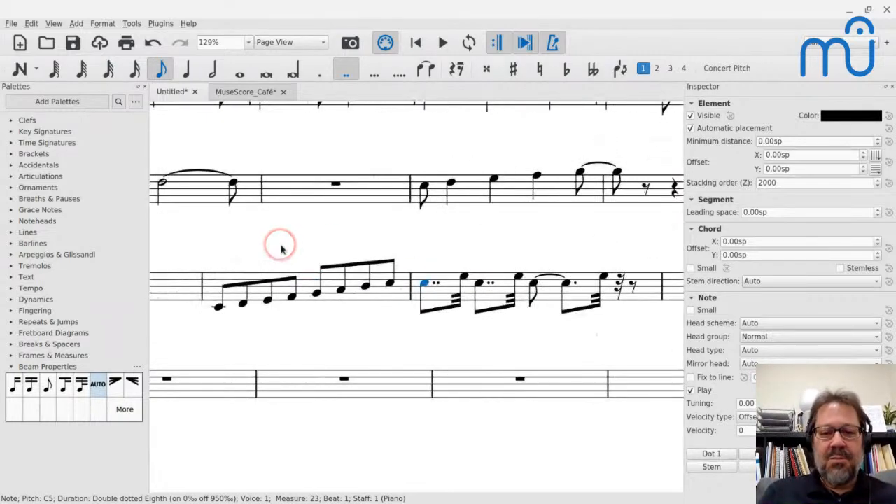
{"action": "scroll", "coordinate": [281, 250], "scroll_direction": "up", "scroll_amount": 3}
{"action": "left_click", "coordinate": [369, 399]}
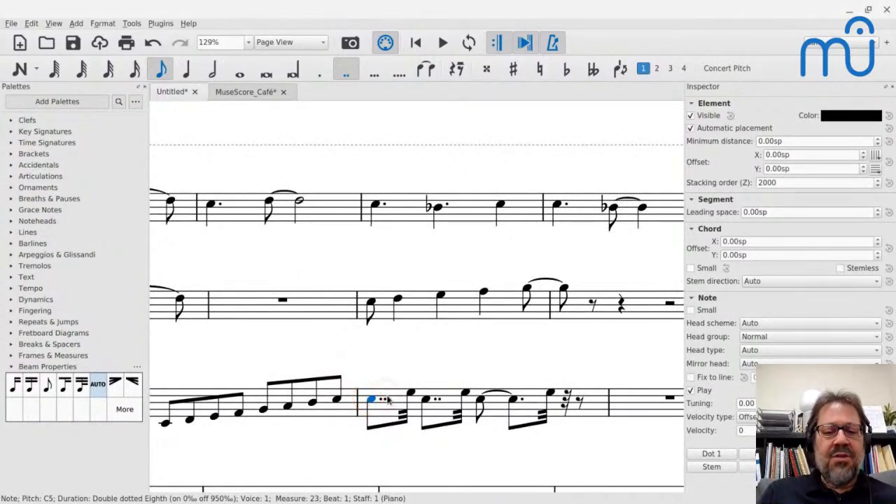
{"action": "left_click", "coordinate": [380, 304]}
{"action": "key", "text": "space"}
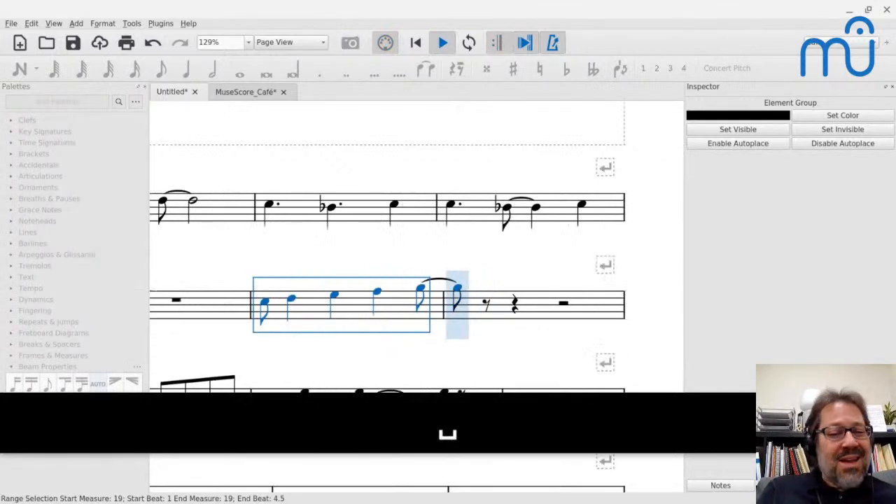
{"action": "key", "text": "space"}
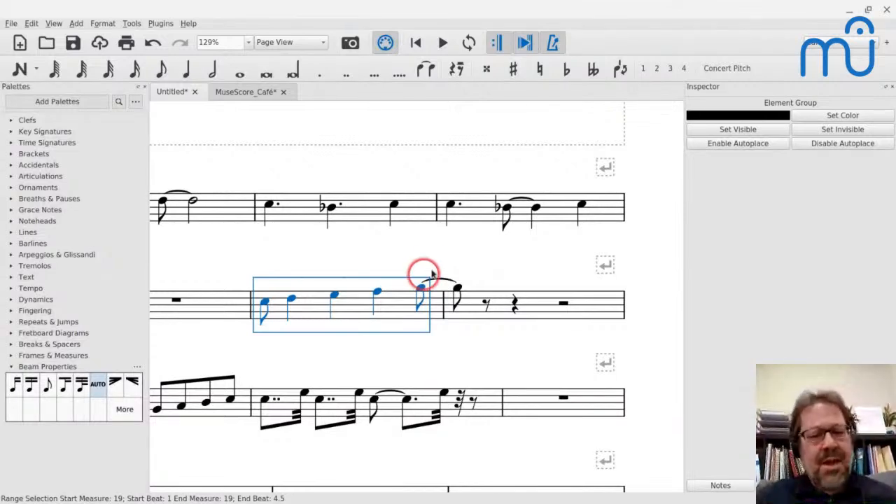
- Examine the off-beat quarter note E in measure 19 and the first two notes leading up to it
{"action": "left_click", "coordinate": [334, 297]}
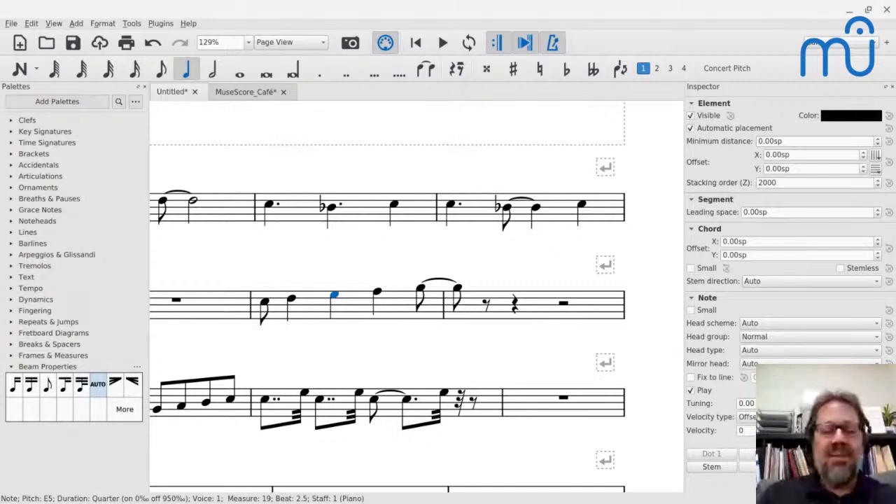
{"action": "left_click", "coordinate": [263, 302]}
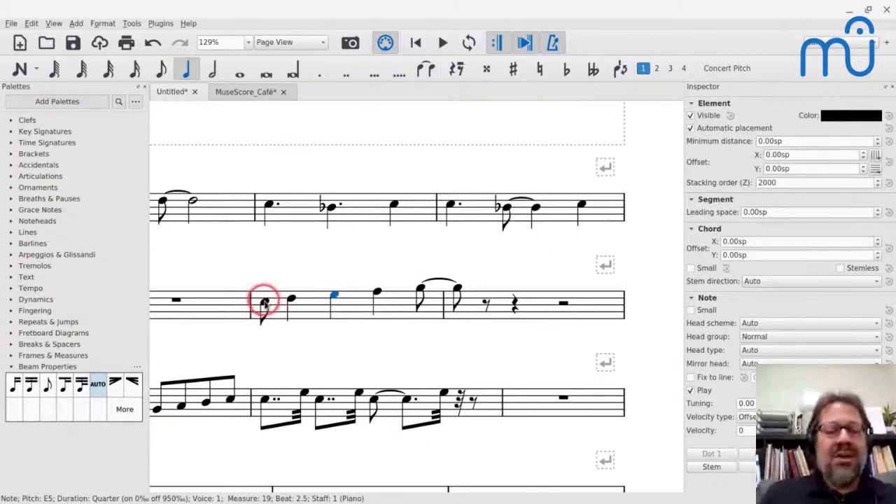
{"action": "key", "text": "shift+Right"}
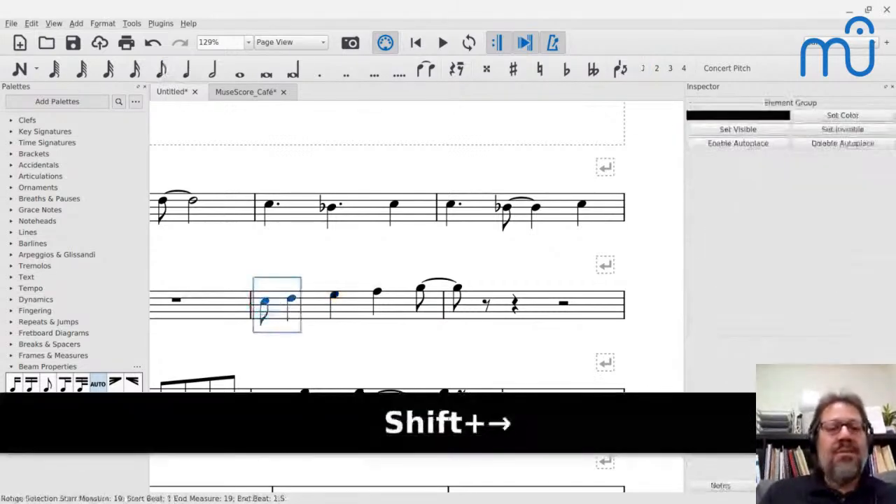
{"action": "scroll", "coordinate": [264, 299], "scroll_direction": "left", "scroll_amount": 3}
{"action": "scroll", "coordinate": [265, 300], "scroll_direction": "up", "scroll_amount": 1}
{"action": "scroll", "coordinate": [265, 300], "scroll_direction": "down", "scroll_amount": 1}
{"action": "scroll", "coordinate": [265, 300], "scroll_direction": "down", "scroll_amount": 4}
{"action": "scroll", "coordinate": [264, 300], "scroll_direction": "down", "scroll_amount": 1}
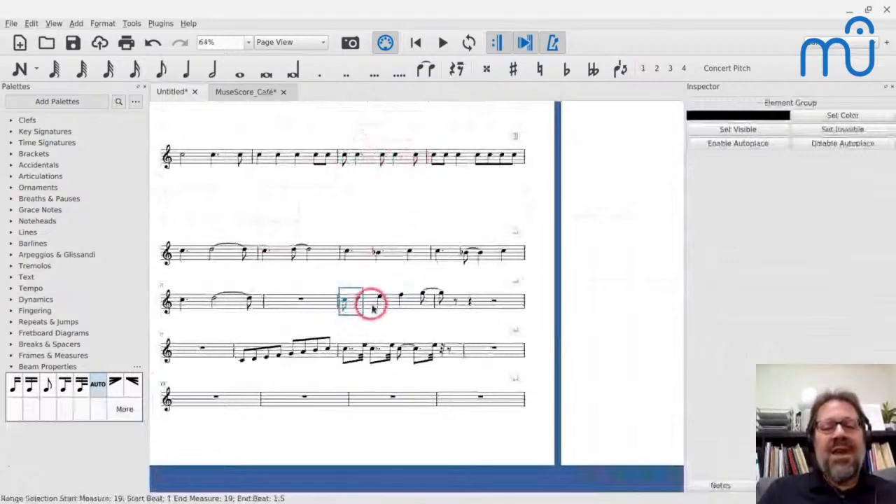
- Rewrite the quarter note E on beat 2.5 of measure 19 as two eighth notes tied across beat 3
{"action": "left_click", "coordinate": [380, 299]}
{"action": "scroll", "coordinate": [380, 299], "scroll_direction": "up", "scroll_amount": 4}
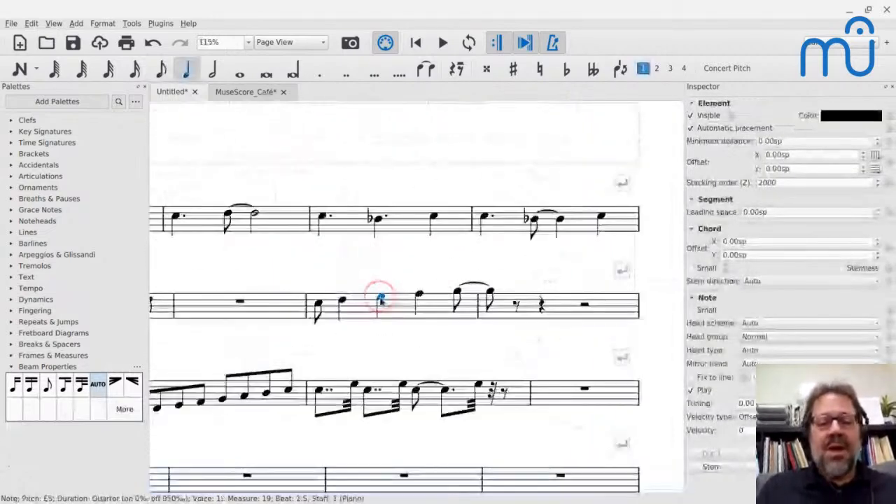
{"action": "key", "text": "4"}
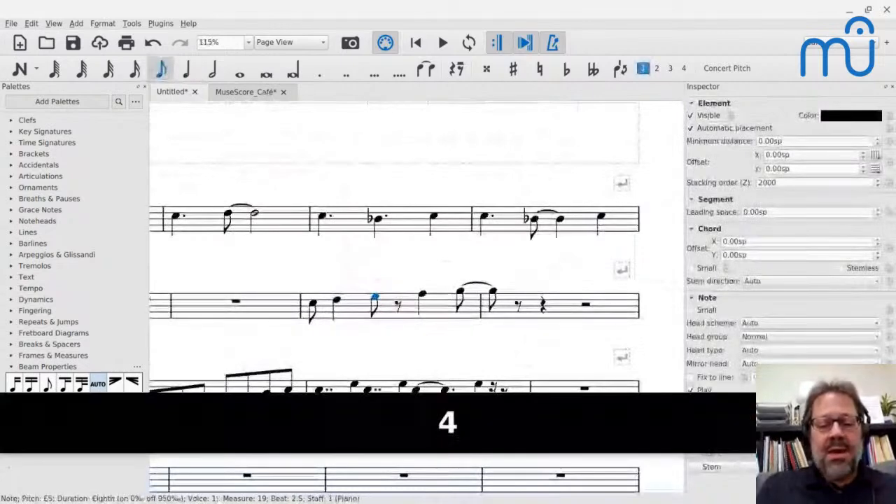
{"action": "key", "text": "Right"}
{"action": "key", "text": "n"}
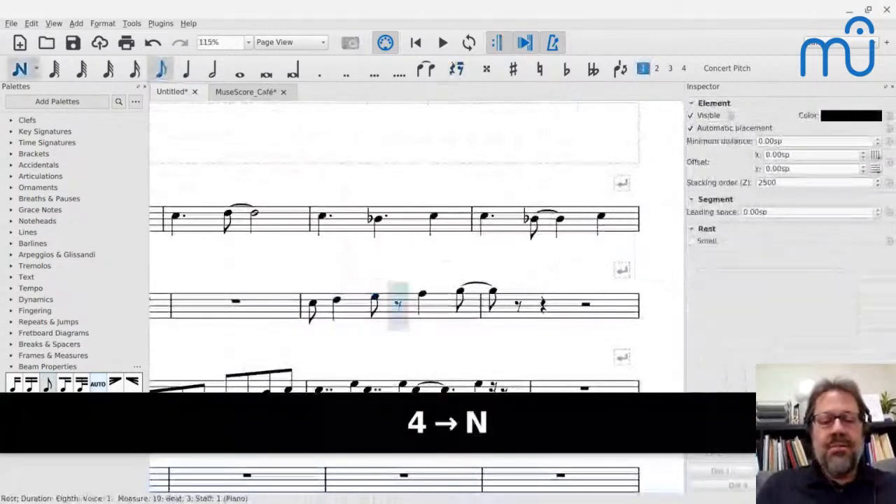
{"action": "key", "text": "4"}
{"action": "key", "text": "e"}
{"action": "key", "text": "Escape"}
{"action": "key", "text": "Left"}
{"action": "key", "text": "shift+equal"}
{"action": "key", "text": "Escape"}
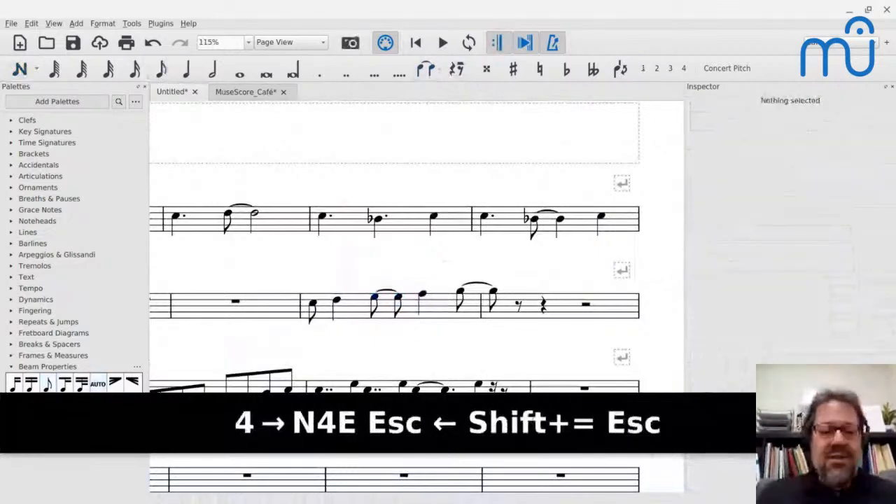
- Select measure 19 and play it to hear the rhythm with the tied eighth notes
{"action": "left_click", "coordinate": [357, 306]}
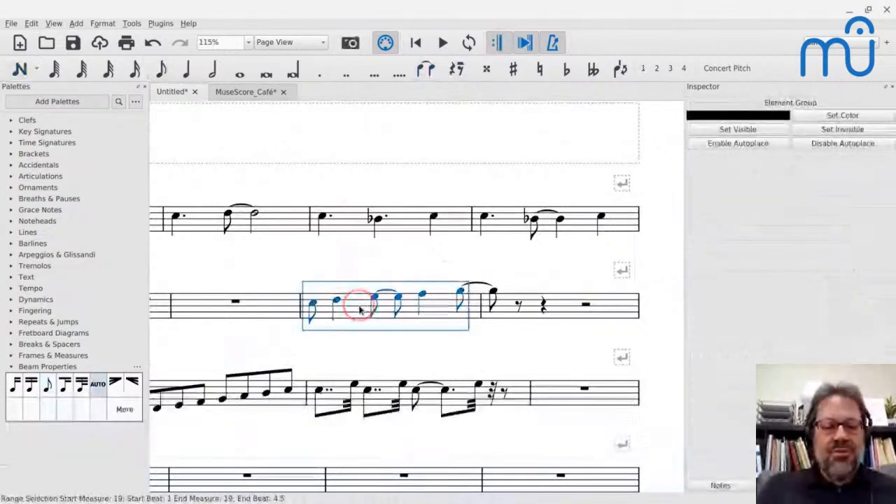
{"action": "key", "text": "space"}
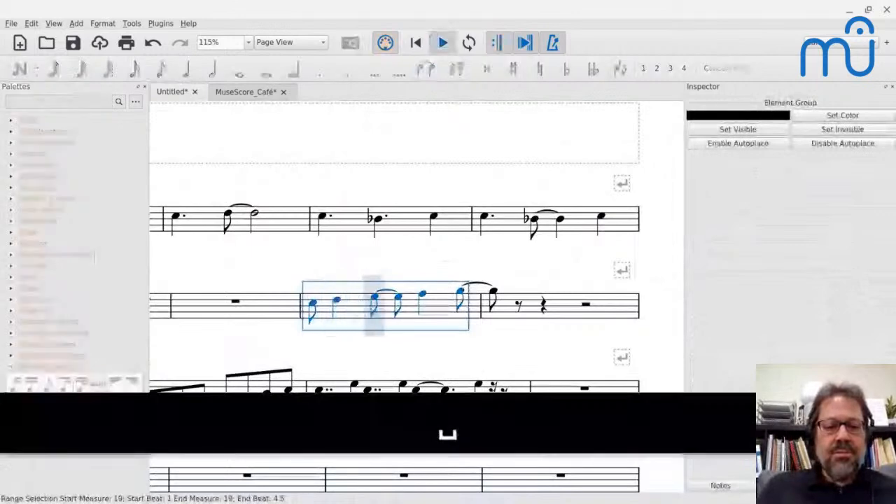
{"action": "key", "text": "space"}
- Highlight the notes of measure 19 before beat 3 and those from beat 3 onward to examine how the measure divides
{"action": "left_click", "coordinate": [310, 311]}
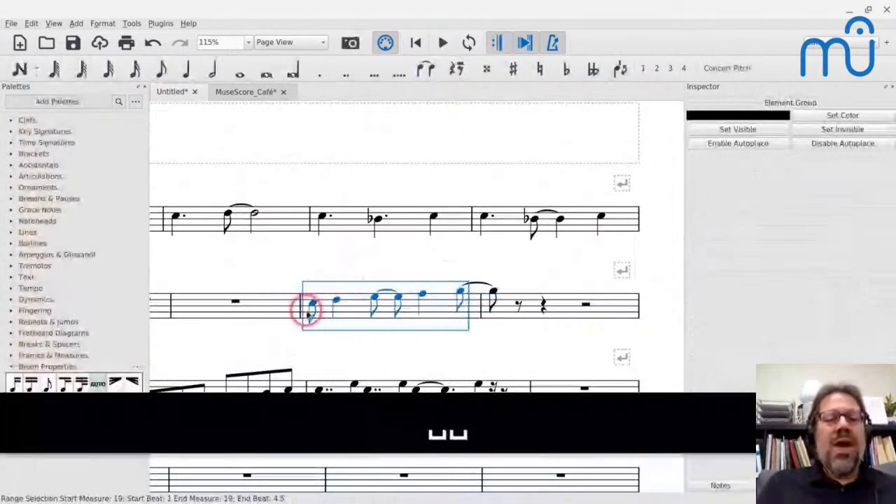
{"action": "key", "text": "shift+Right"}
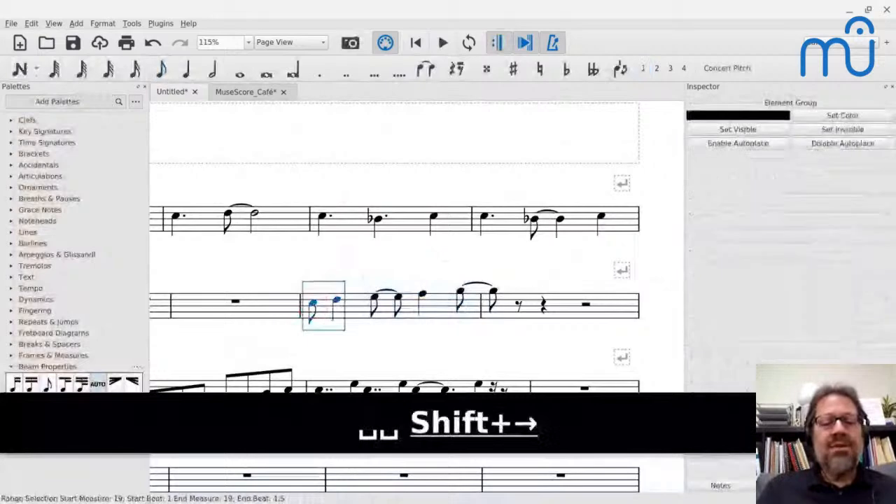
{"action": "key", "text": "shift+Right"}
{"action": "key", "text": "Right"}
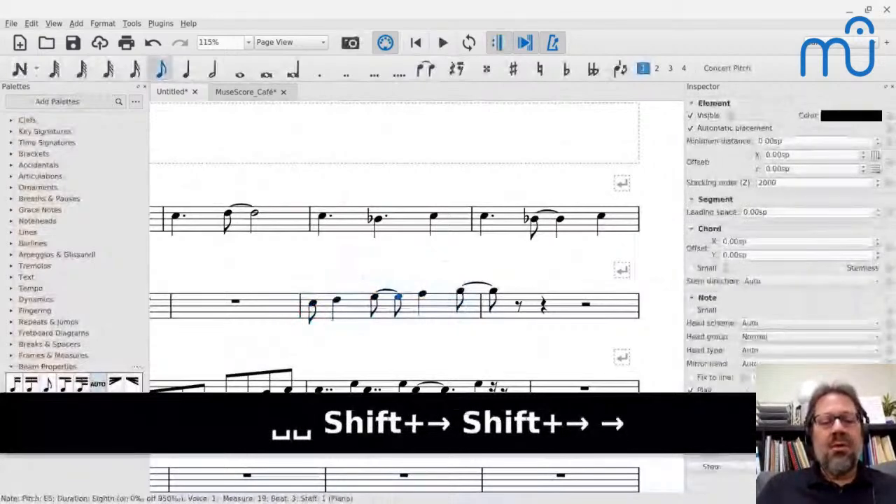
{"action": "key", "text": "shift+Right"}
{"action": "key", "text": "shift+Right"}
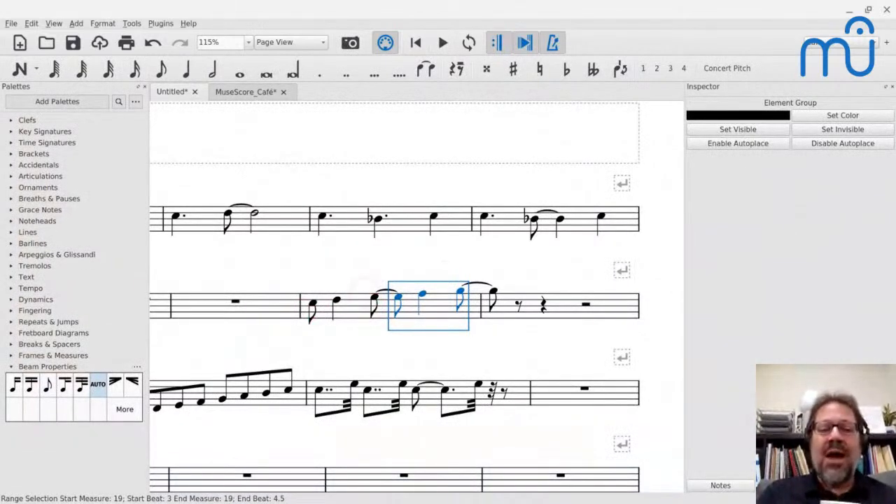
- Compare the dotted quarter rhythm of measure 15 with the first eighth note and the barline tie of measure 19
{"action": "left_click", "coordinate": [342, 224]}
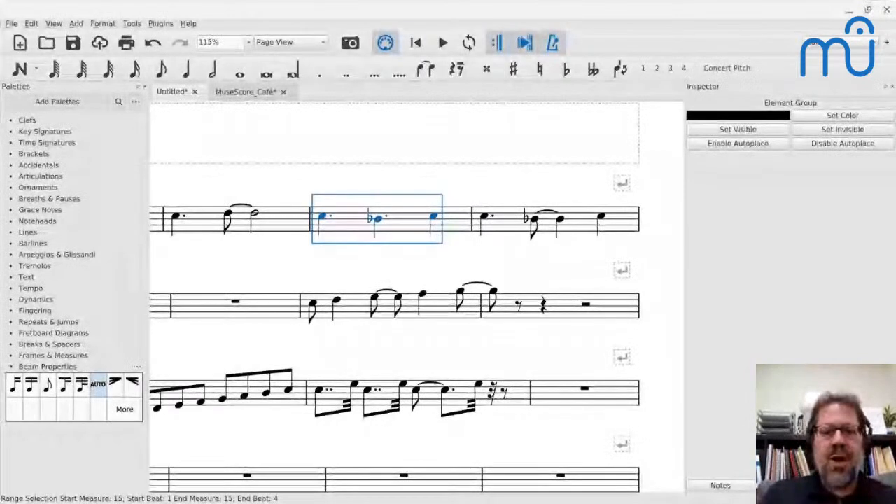
{"action": "left_click", "coordinate": [345, 218]}
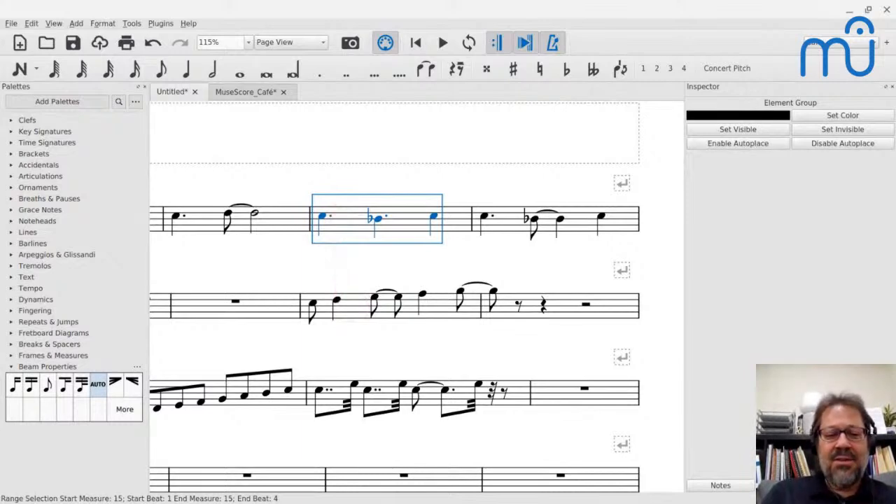
{"action": "left_click", "coordinate": [313, 304]}
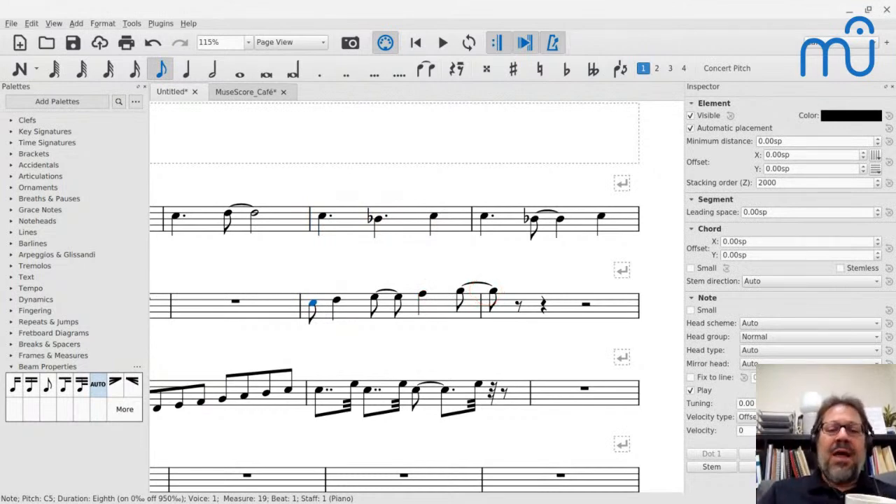
{"action": "left_click", "coordinate": [471, 286]}
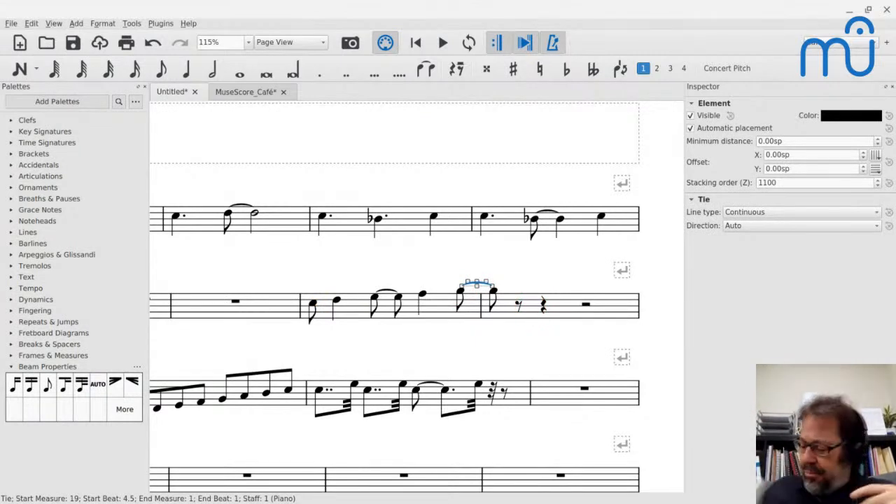
- Insert five empty measures before the first dotted-rhythm line and add a section break after the fourth
{"action": "scroll", "coordinate": [532, 305], "scroll_direction": "down", "scroll_amount": 6}
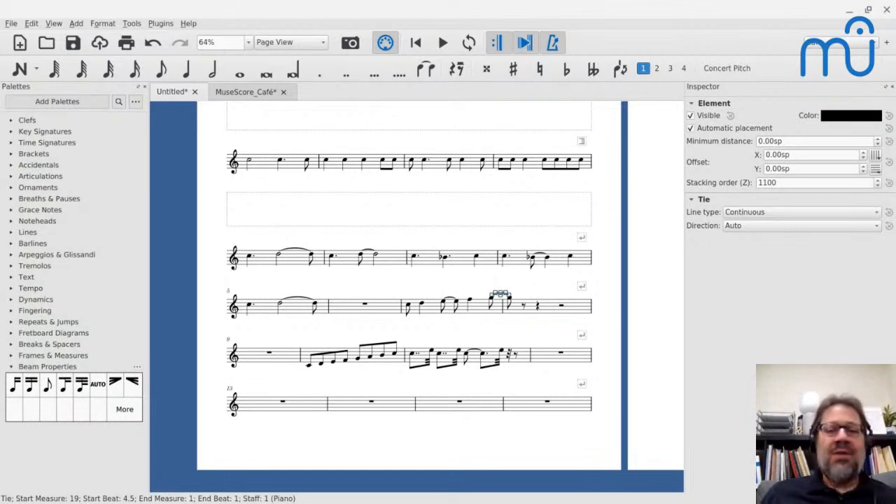
{"action": "left_click", "coordinate": [264, 257]}
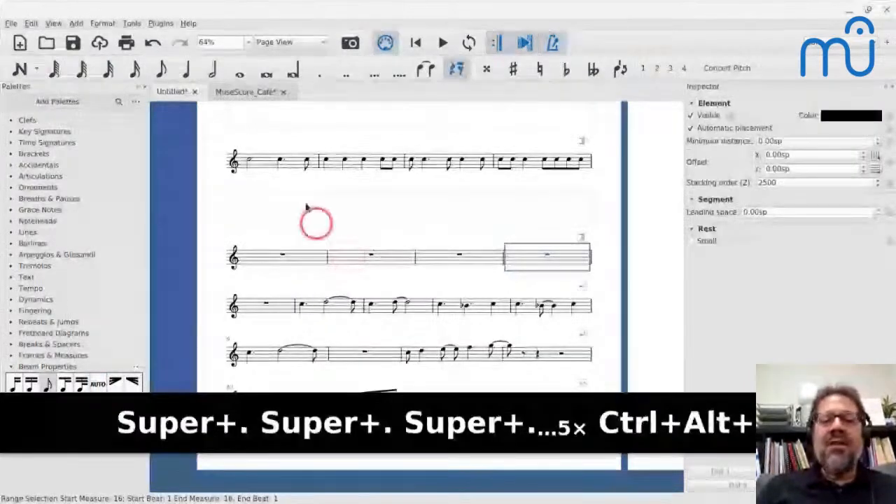
- Copy measures 9 to 12 and paste them at half duration starting in measure 13
{"action": "left_click", "coordinate": [260, 160]}
{"action": "left_click", "coordinate": [536, 163], "text": "shift"}
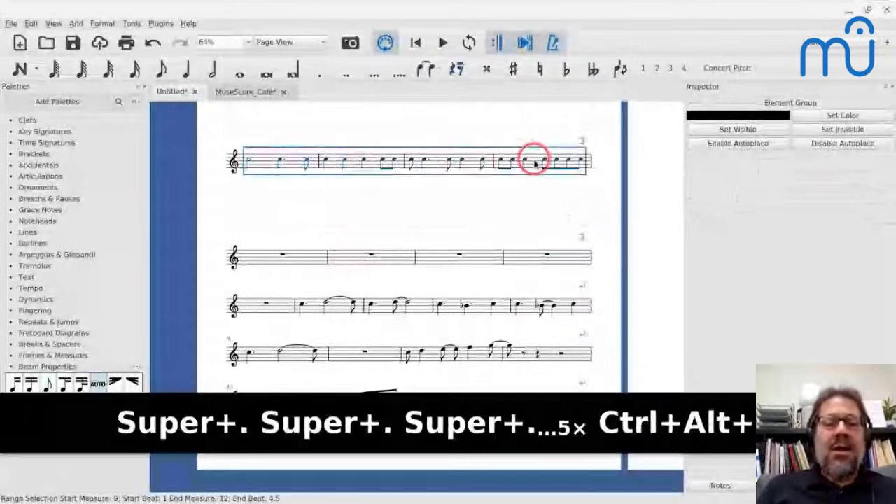
{"action": "key", "text": "ctrl+c"}
{"action": "left_click", "coordinate": [256, 259]}
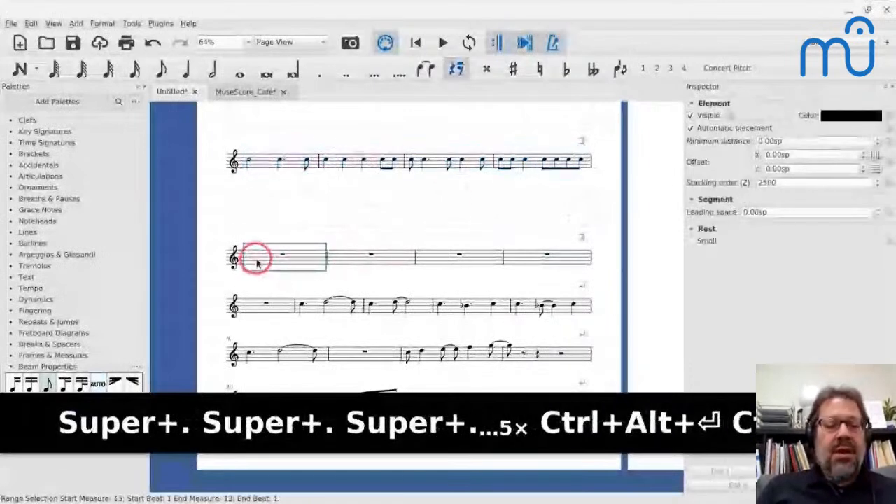
{"action": "left_click", "coordinate": [32, 24]}
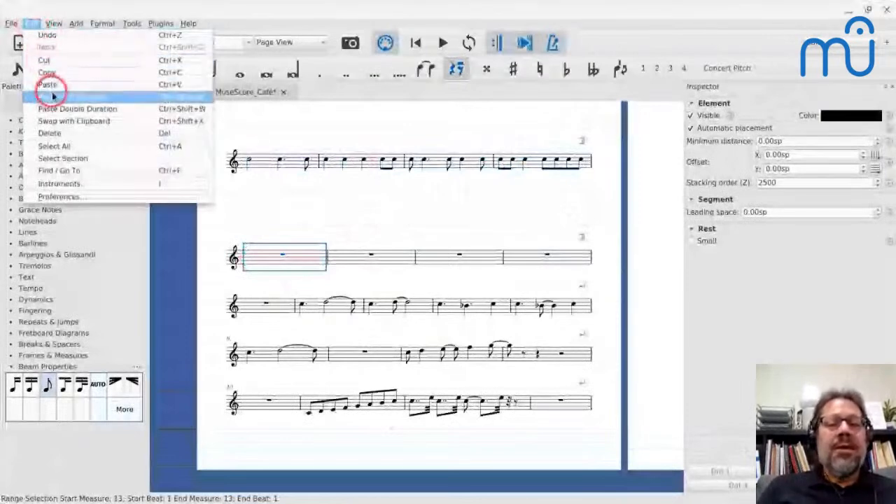
{"action": "left_click", "coordinate": [52, 96]}
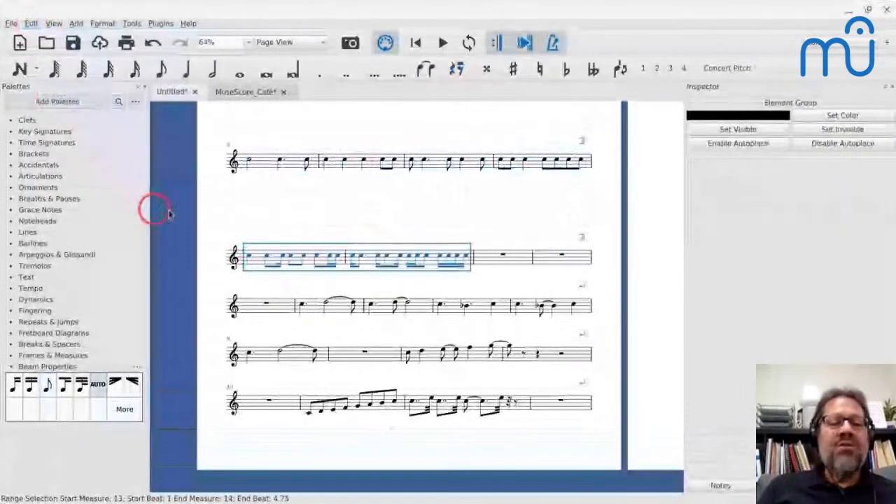
- Play the half-duration rhythm starting from measure 13
{"action": "left_click", "coordinate": [226, 233]}
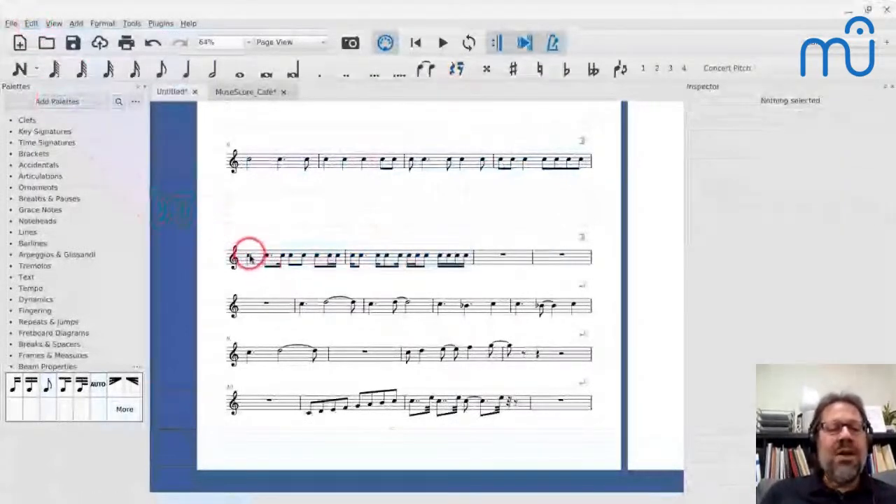
{"action": "left_click", "coordinate": [248, 258]}
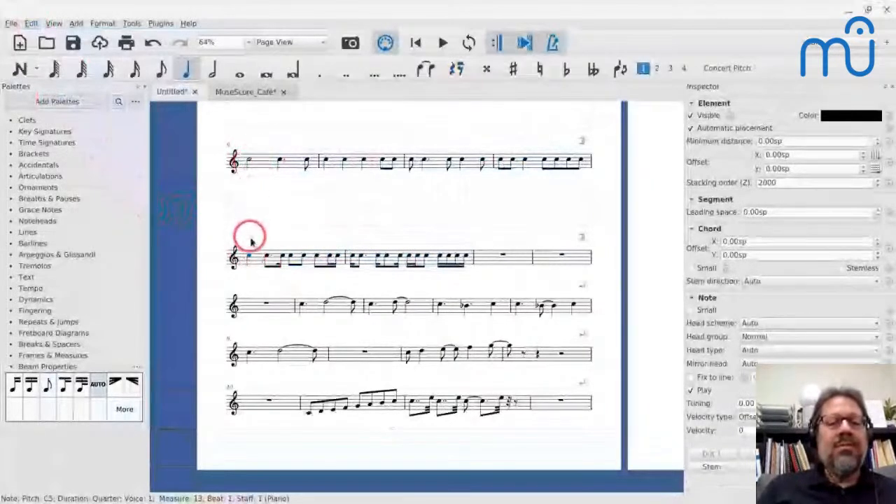
{"action": "scroll", "coordinate": [248, 297], "scroll_direction": "up", "scroll_amount": 5}
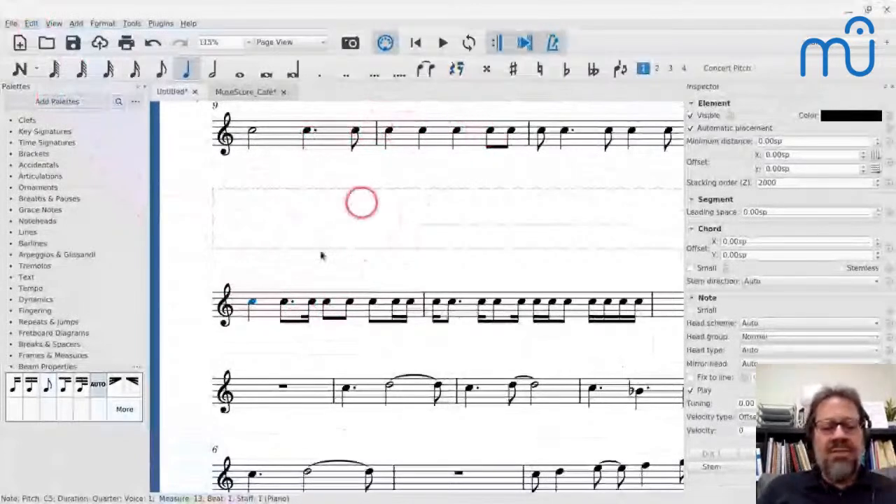
{"action": "left_click", "coordinate": [269, 310]}
{"action": "key", "text": "space"}
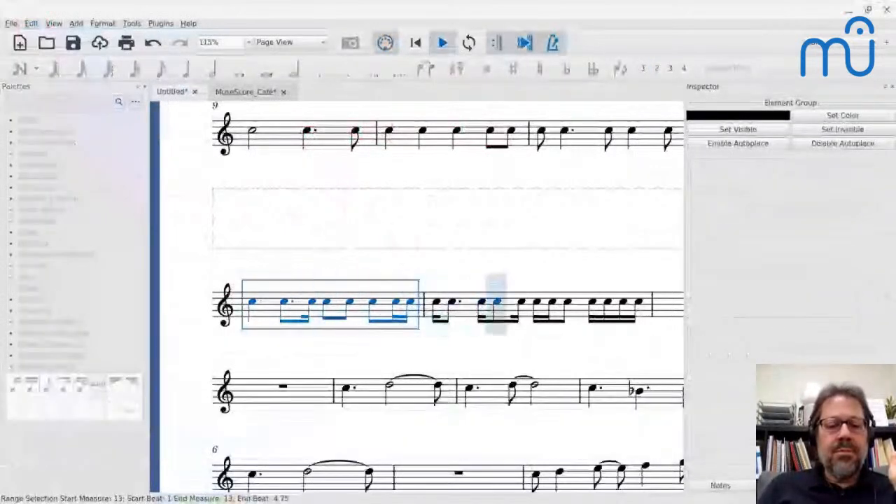
{"action": "key", "text": "space"}
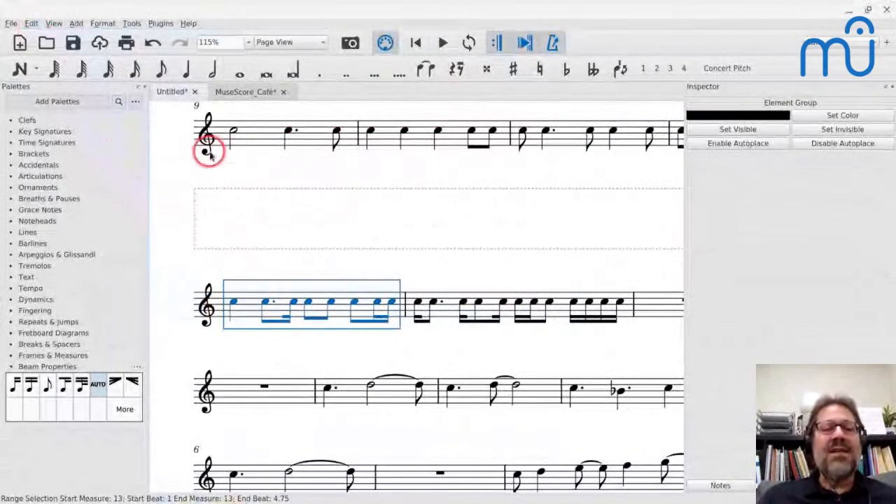
- Rewrite measure 2 near the start of the score as a dotted half note followed by a quarter note
{"action": "scroll", "coordinate": [250, 242], "scroll_direction": "up", "scroll_amount": 8}
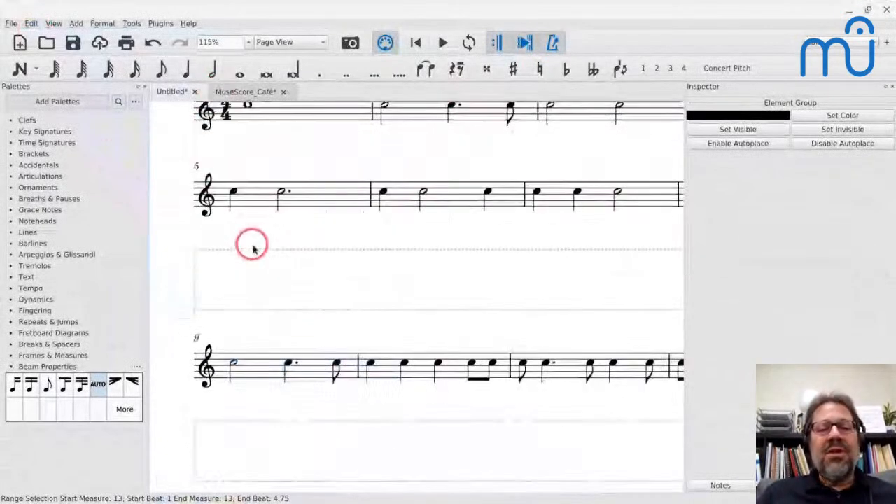
{"action": "left_click", "coordinate": [412, 309]}
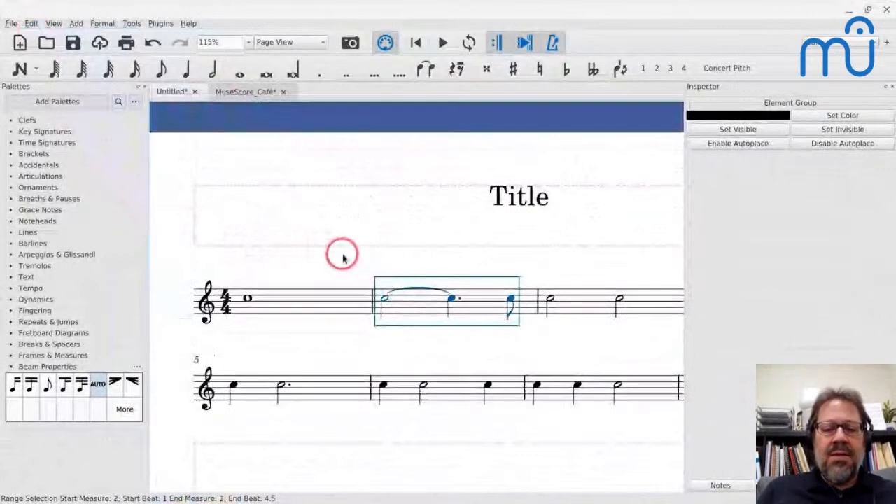
{"action": "scroll", "coordinate": [341, 256], "scroll_direction": "down", "scroll_amount": 6}
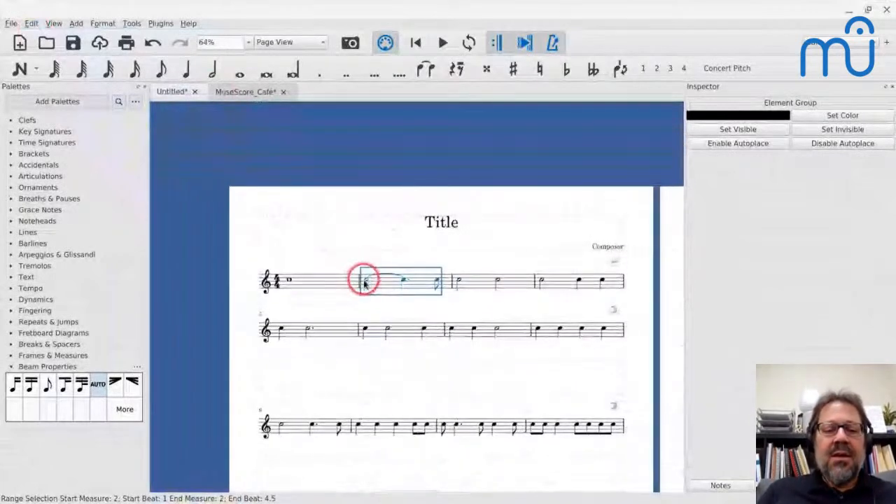
{"action": "left_click", "coordinate": [363, 278]}
{"action": "key", "text": "6"}
{"action": "key", "text": "period"}
{"action": "key", "text": "Right"}
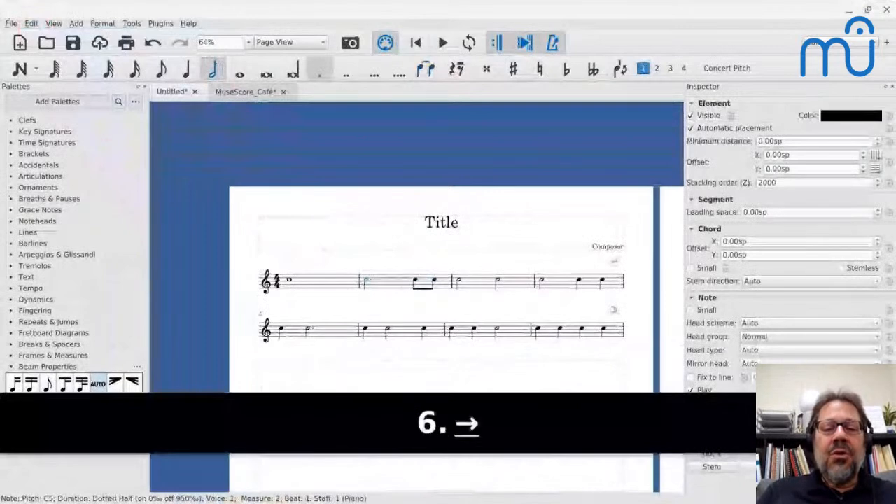
{"action": "key", "text": "5"}
{"action": "key", "text": "Escape"}
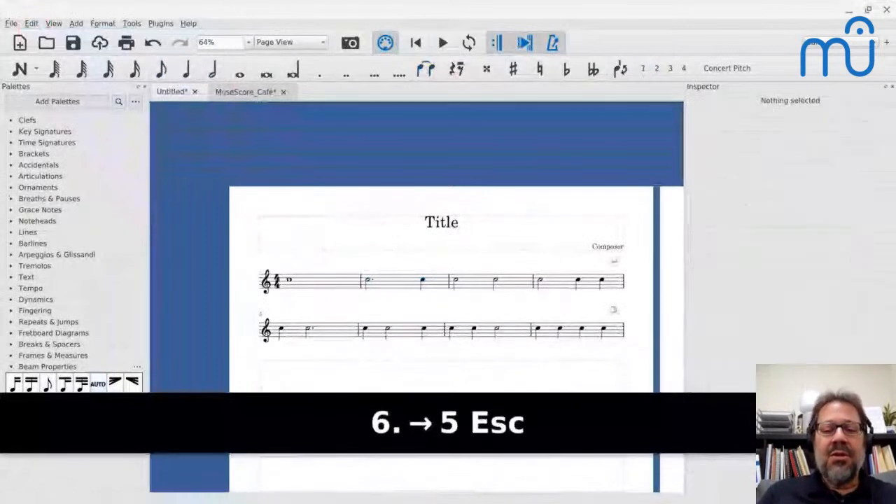
- Select measure 13 and replay the half-duration rhythm into measure 14
{"action": "scroll", "coordinate": [441, 294], "scroll_direction": "down", "scroll_amount": 3}
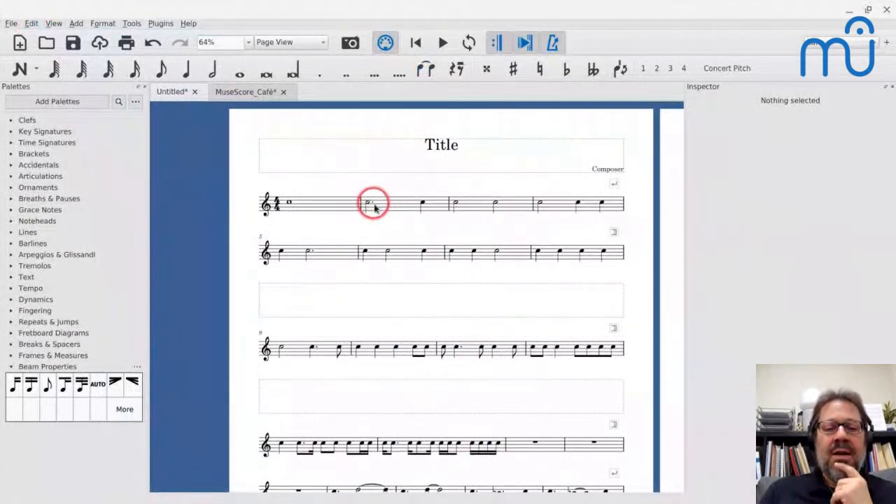
{"action": "scroll", "coordinate": [395, 326], "scroll_direction": "down", "scroll_amount": 3}
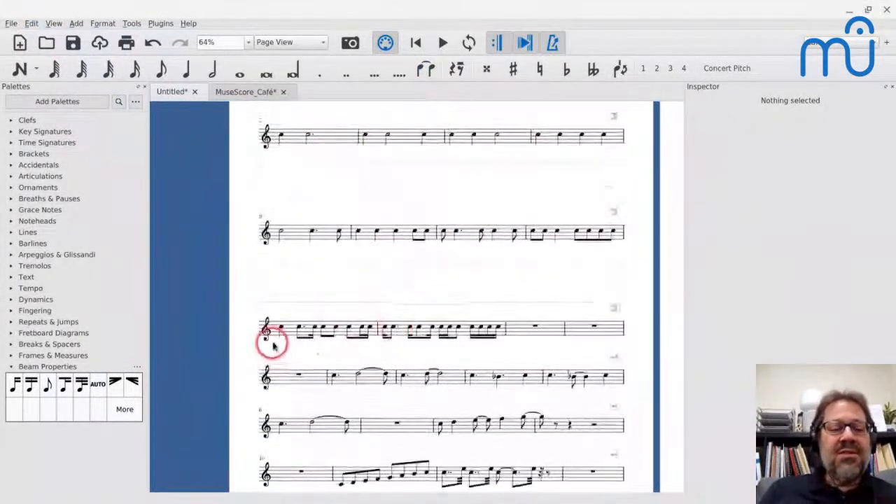
{"action": "left_click", "coordinate": [280, 329]}
{"action": "key", "text": "space"}
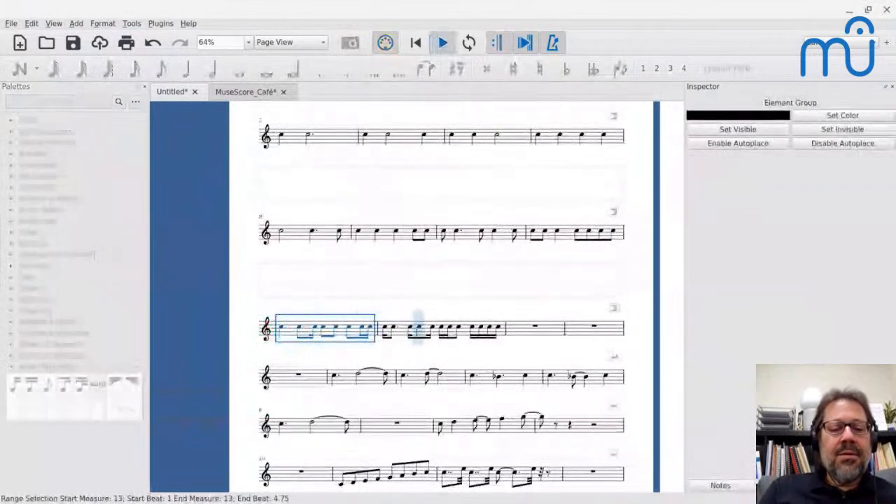
{"action": "key", "text": "space"}
- Highlight the notes of measure 13 one beat at a time, from beat 1 to beat 4, to examine their rhythmic grouping
{"action": "left_click", "coordinate": [396, 327]}
{"action": "scroll", "coordinate": [396, 327], "scroll_direction": "up", "scroll_amount": 5}
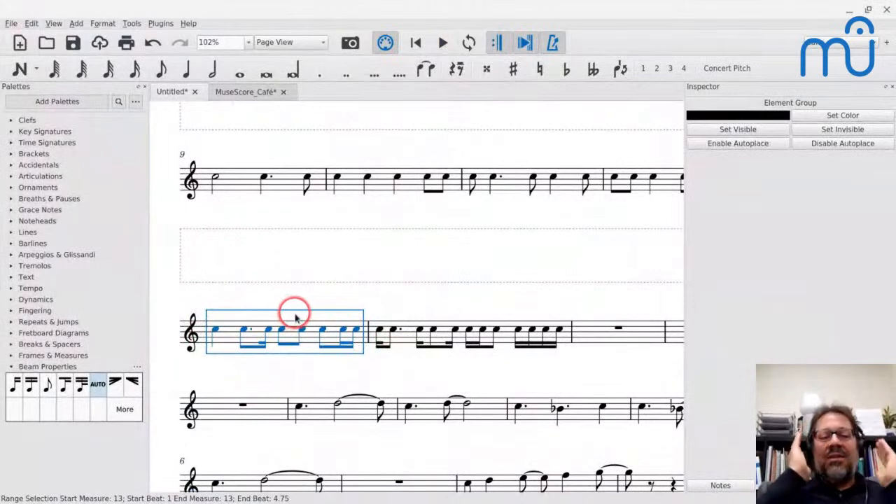
{"action": "left_click", "coordinate": [214, 327]}
{"action": "key", "text": "shift+Right"}
{"action": "key", "text": "shift+Left"}
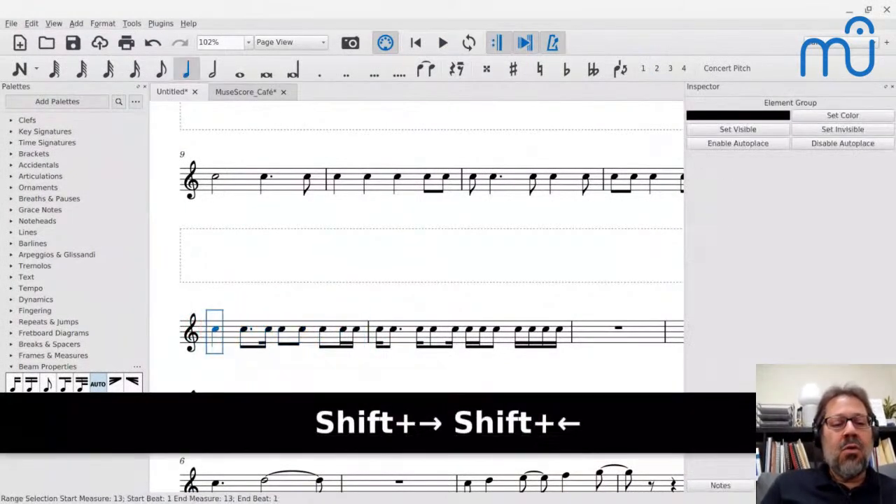
{"action": "key", "text": "Right"}
{"action": "key", "text": "shift+Right"}
{"action": "key", "text": "shift+Left"}
{"action": "key", "text": "shift+Right"}
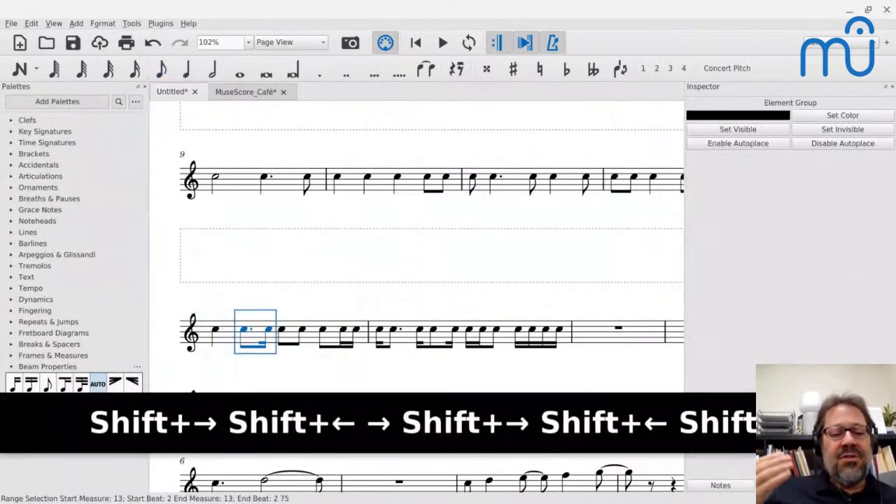
{"action": "key", "text": "Right"}
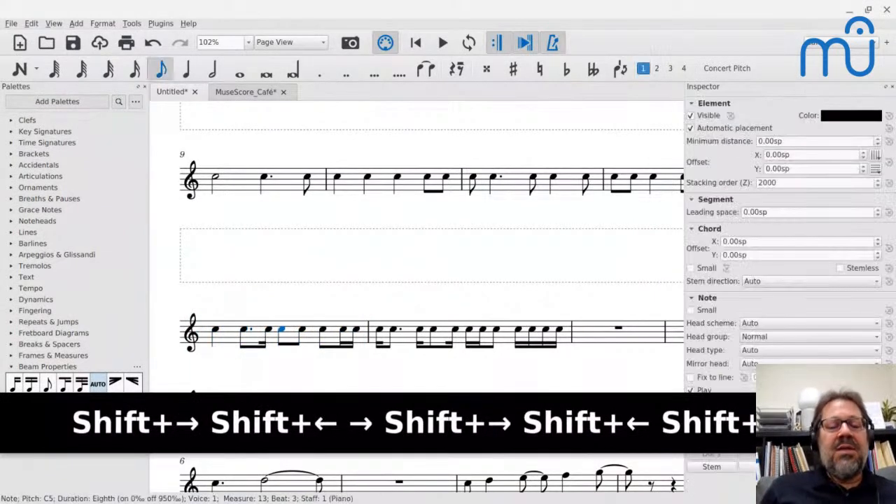
{"action": "key", "text": "shift+Right"}
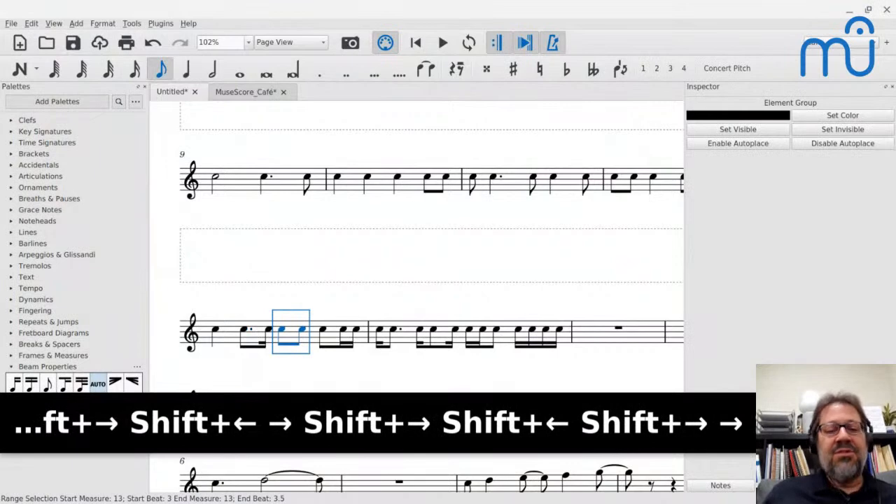
{"action": "key", "text": "shift+Right"}
{"action": "key", "text": "Right"}
{"action": "key", "text": "shift+Right"}
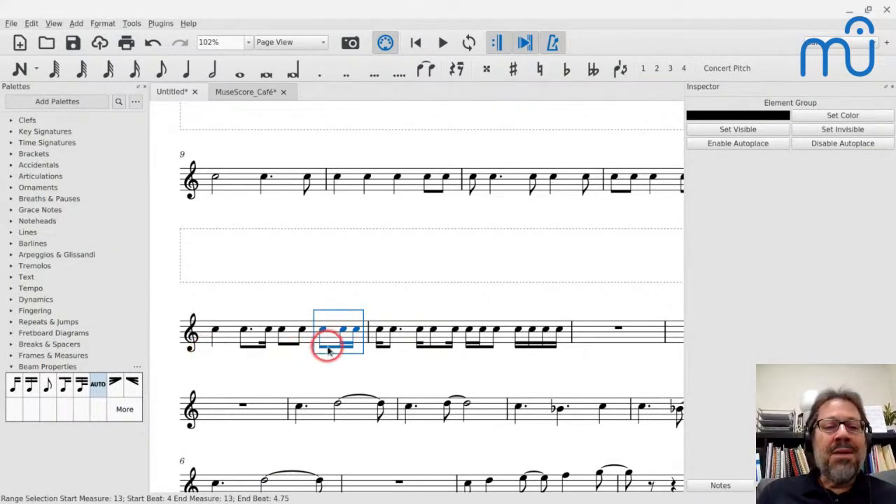
- Switch to the MuseScore_Café score and play from measure 15 of the upper piano staff
{"action": "left_click", "coordinate": [237, 94]}
{"action": "scroll", "coordinate": [317, 257], "scroll_direction": "down", "scroll_amount": 8}
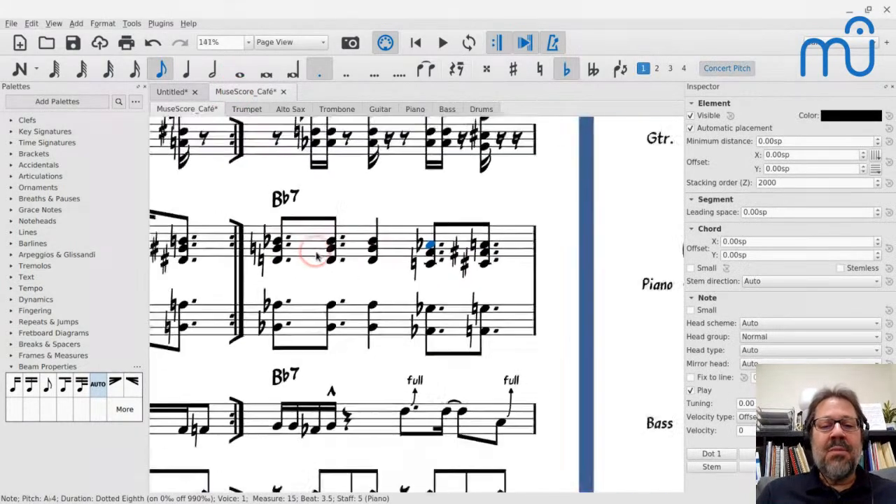
{"action": "left_click", "coordinate": [627, 245]}
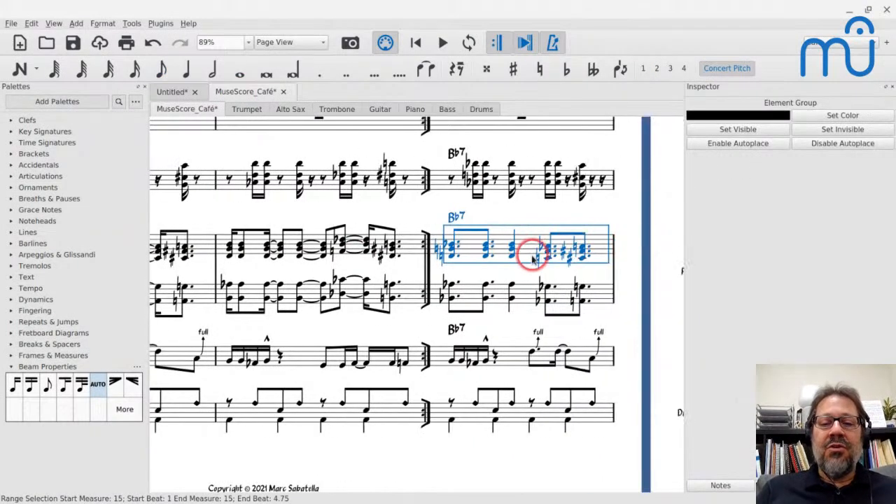
{"action": "key", "text": "space"}
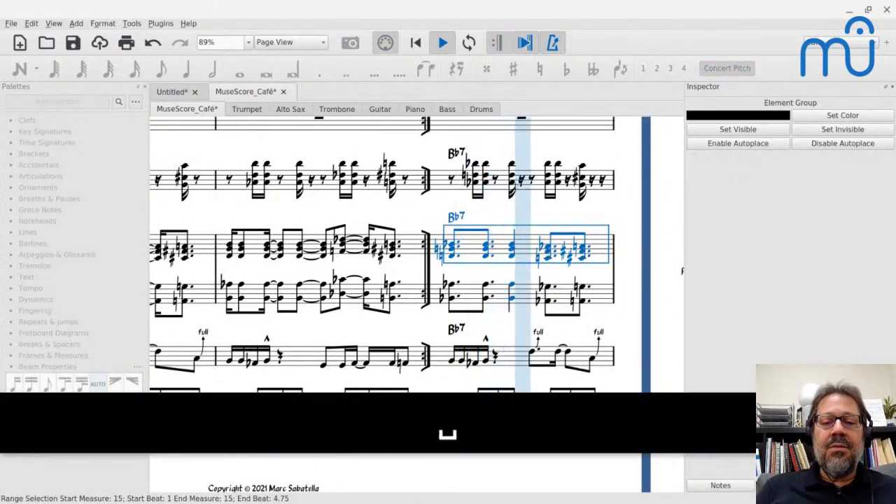
{"action": "key", "text": "space"}
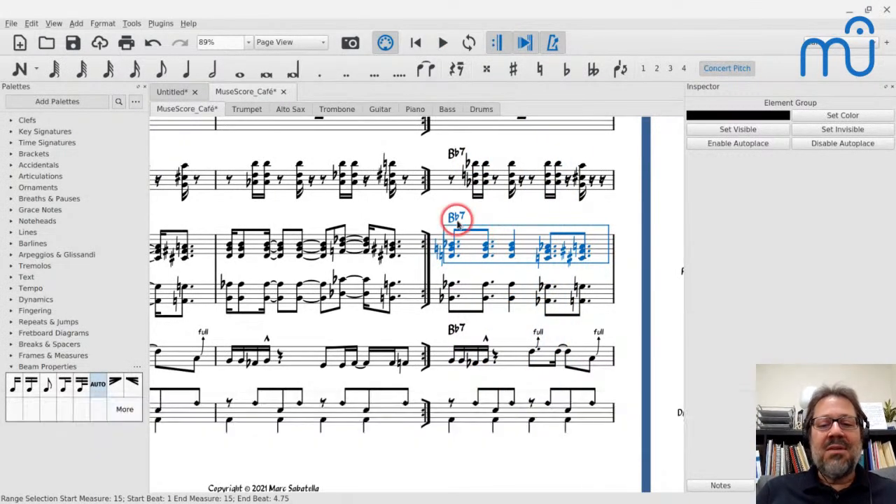
- Return to the Untitled score and compare the dotted eighth and sixteenth on beat 2 of measure 13 with measure 14's first sixteenth
{"action": "left_click", "coordinate": [173, 92]}
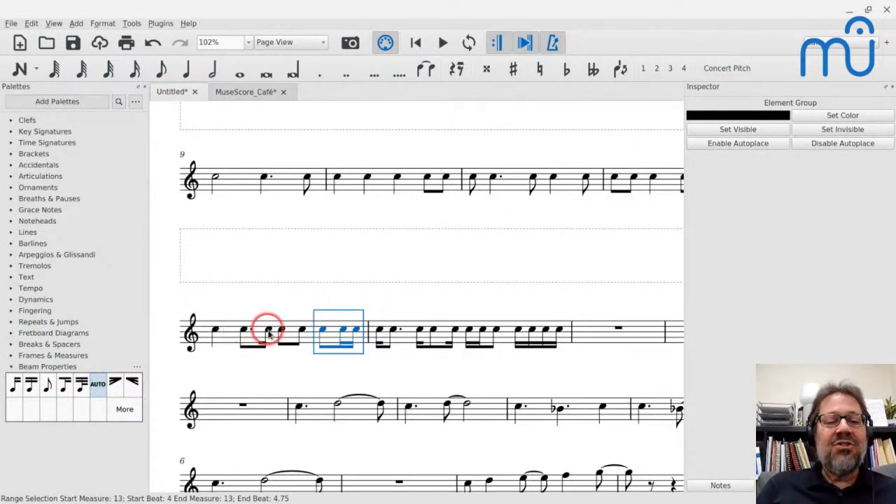
{"action": "left_click", "coordinate": [243, 329]}
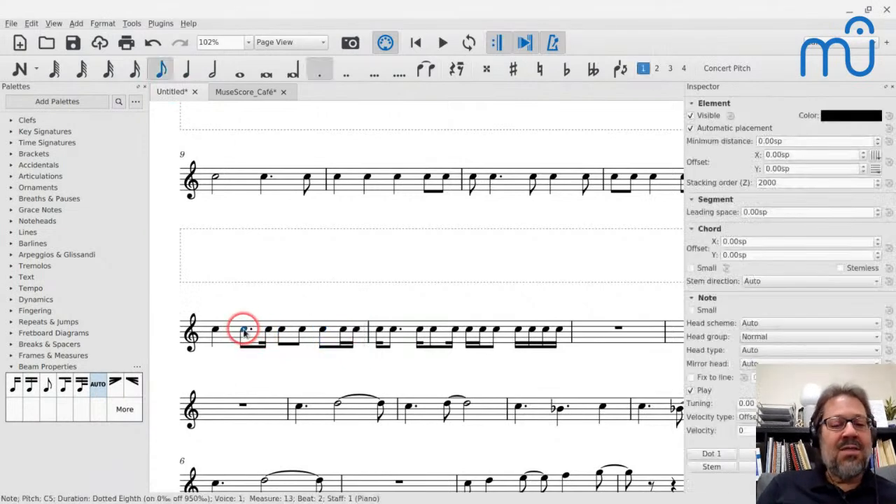
{"action": "left_click", "coordinate": [268, 332]}
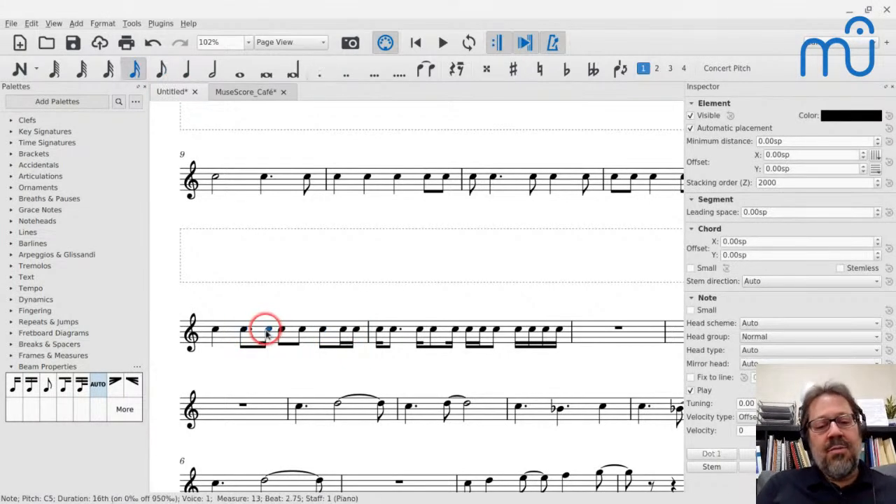
{"action": "left_click", "coordinate": [380, 331]}
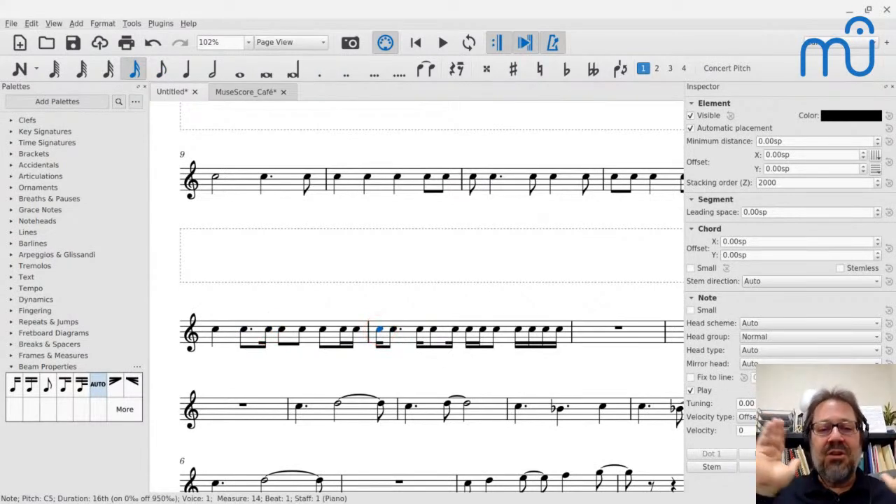
- Switch to the MuseScore_Café score and undo all its edits to restore the original tied piano rhythm
{"action": "left_click", "coordinate": [244, 93]}
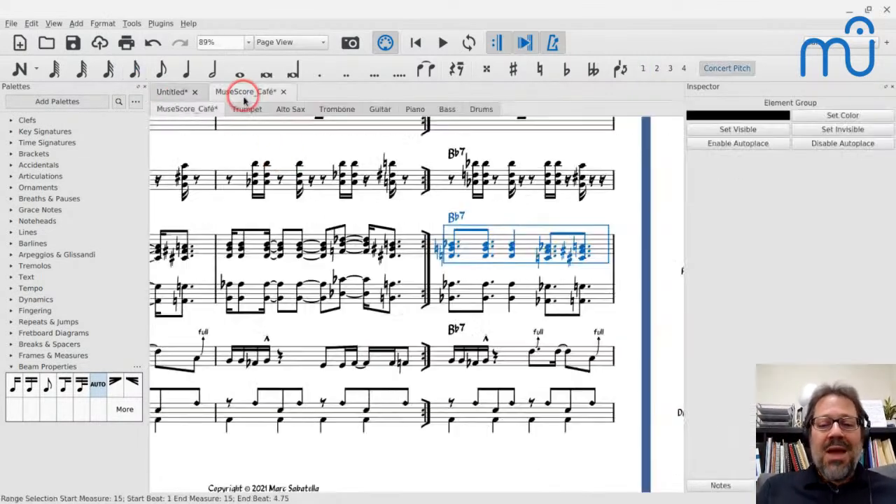
{"action": "left_click", "coordinate": [486, 245]}
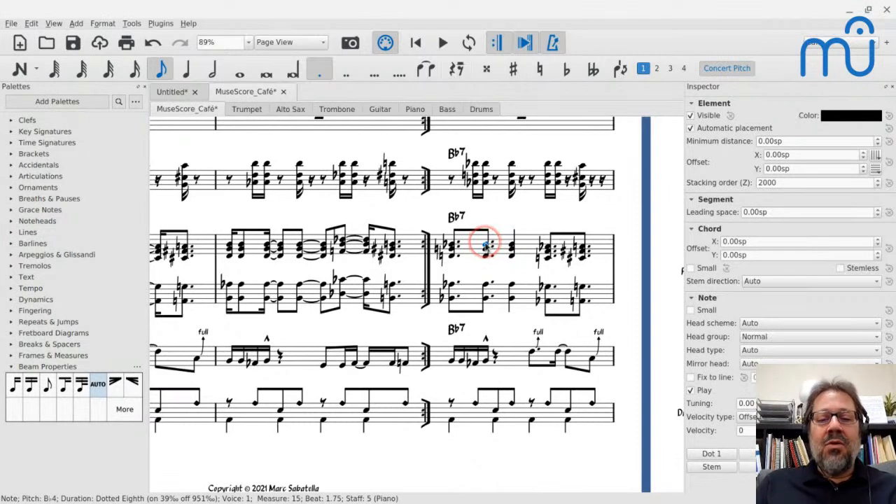
{"action": "key", "text": "ctrl+z"}
{"action": "key", "text": "ctrl+z"}
{"action": "key", "text": "ctrl+z"}
{"action": "key", "text": "ctrl+z"}
{"action": "key", "text": "ctrl+z"}
{"action": "key", "text": "ctrl+z"}
{"action": "key", "text": "ctrl+z"}
{"action": "key", "text": "ctrl+z"}
{"action": "key", "text": "ctrl+z"}
{"action": "key", "text": "ctrl+z"}
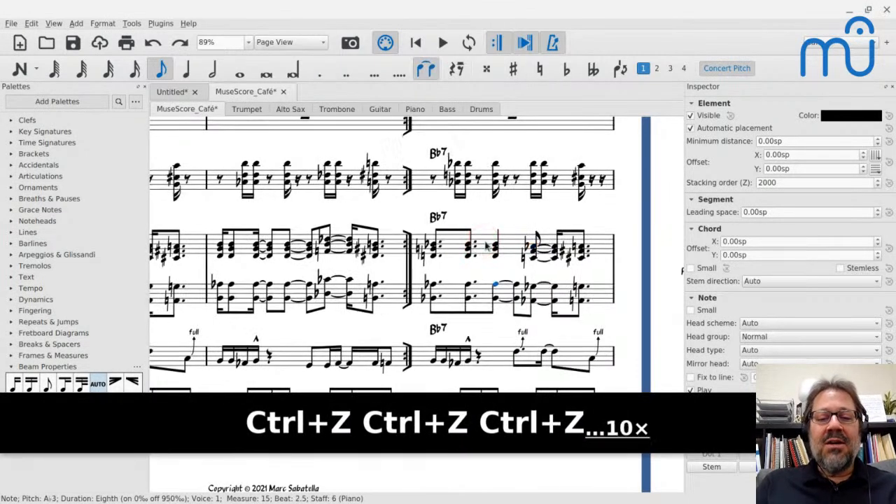
{"action": "key", "text": "ctrl+z"}
{"action": "key", "text": "ctrl+z"}
{"action": "key", "text": "ctrl+z"}
{"action": "key", "text": "ctrl+z"}
{"action": "key", "text": "ctrl+z"}
{"action": "key", "text": "ctrl+z"}
{"action": "key", "text": "ctrl+z"}
{"action": "key", "text": "ctrl+z"}
{"action": "key", "text": "ctrl+z"}
{"action": "key", "text": "ctrl+z"}
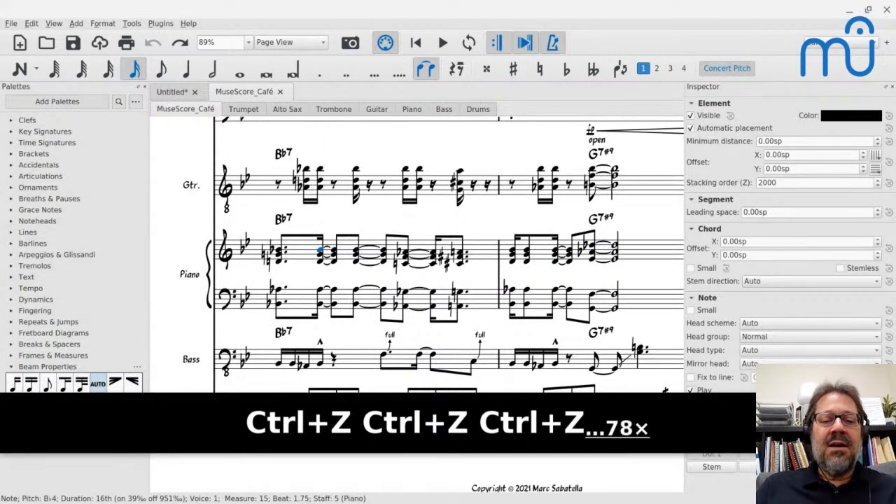
- Play measure 15 of the upper piano staff to hear the original rhythm
{"action": "left_click", "coordinate": [300, 250]}
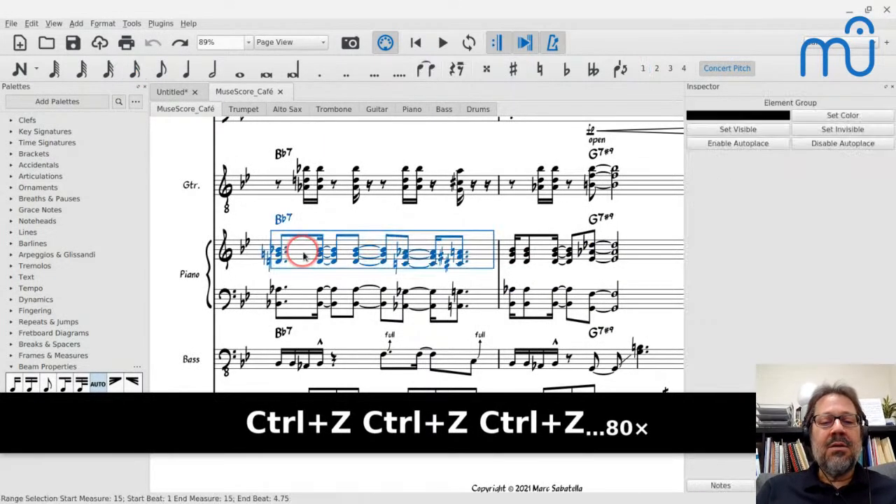
{"action": "key", "text": "space"}
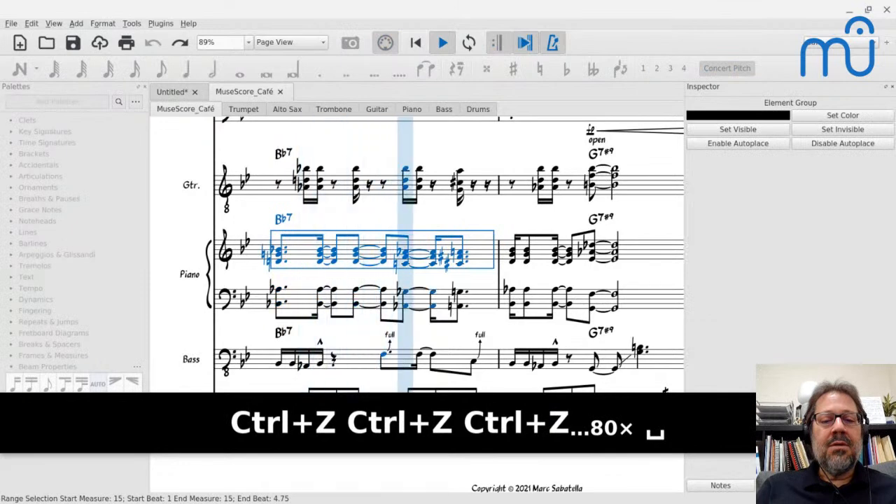
{"action": "key", "text": "space"}
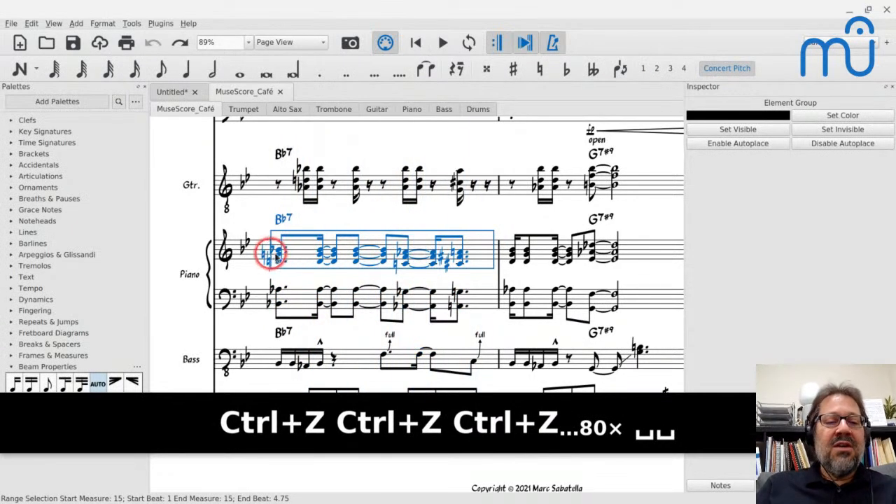
- Highlight the dotted eighth and sixteenth chords on beat 1 of measure 15 in the upper piano staff
{"action": "left_click", "coordinate": [321, 254]}
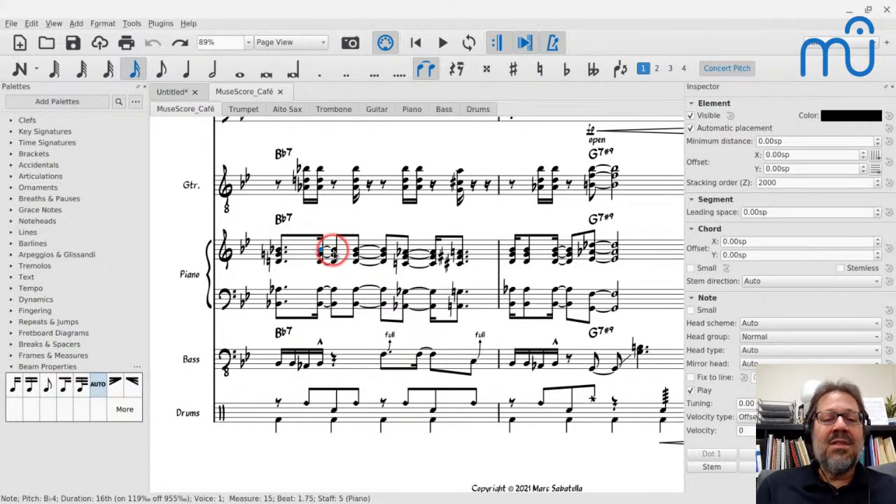
{"action": "left_click", "coordinate": [289, 237]}
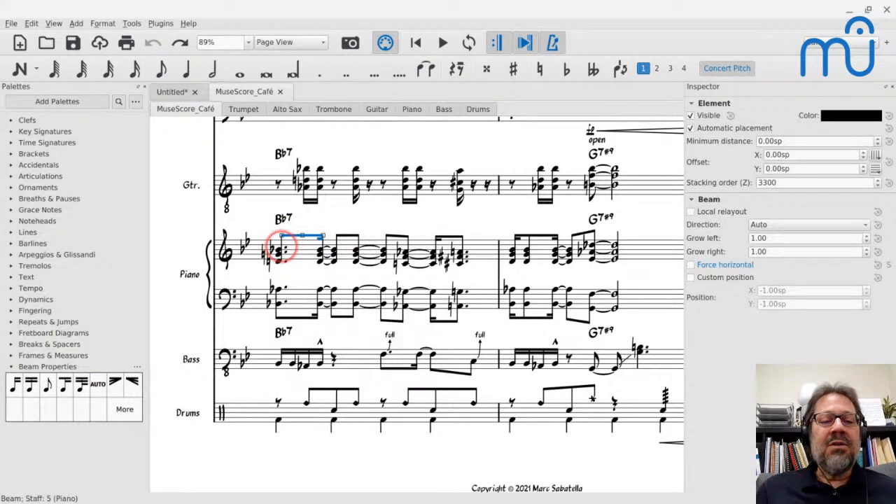
{"action": "key", "text": "shift+Right"}
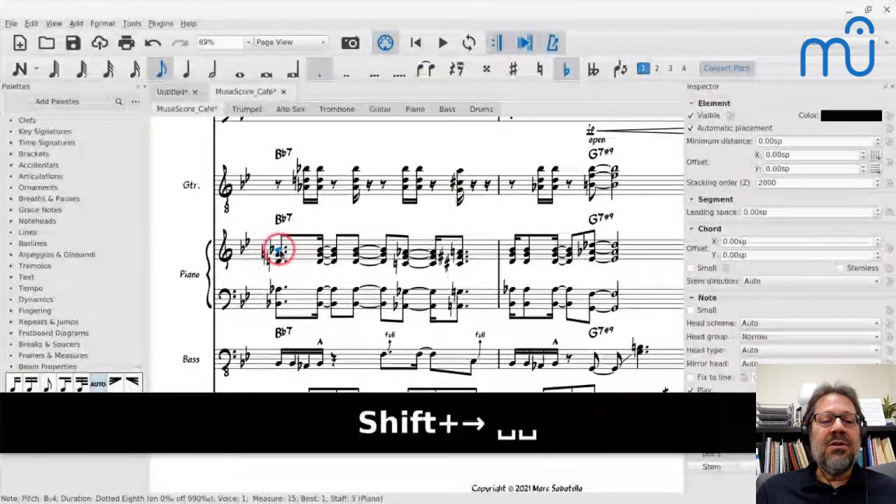
{"action": "key", "text": "shift+Right"}
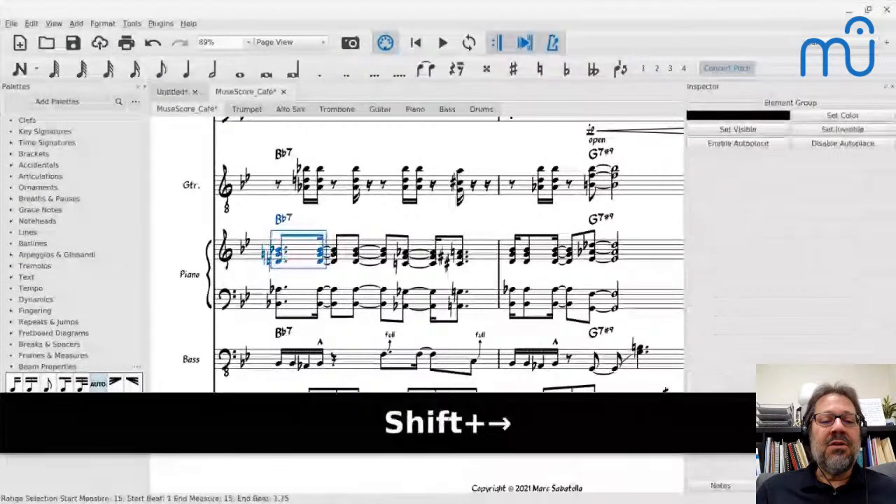
{"action": "key", "text": "shift+Right"}
- Examine the eighth-note chords on beats 2 and 2.5 of measure 15 in the upper piano staff
{"action": "left_click", "coordinate": [274, 254]}
{"action": "left_click", "coordinate": [335, 250]}
{"action": "left_click", "coordinate": [223, 244]}
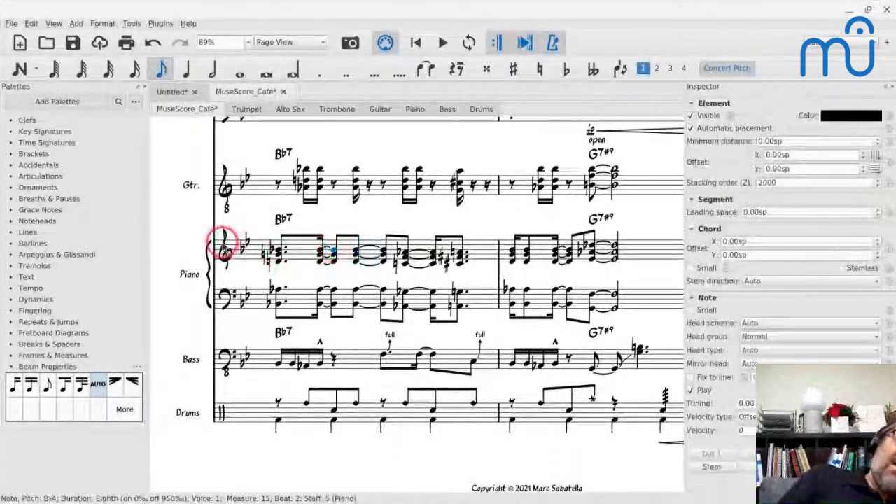
{"action": "left_click", "coordinate": [462, 233]}
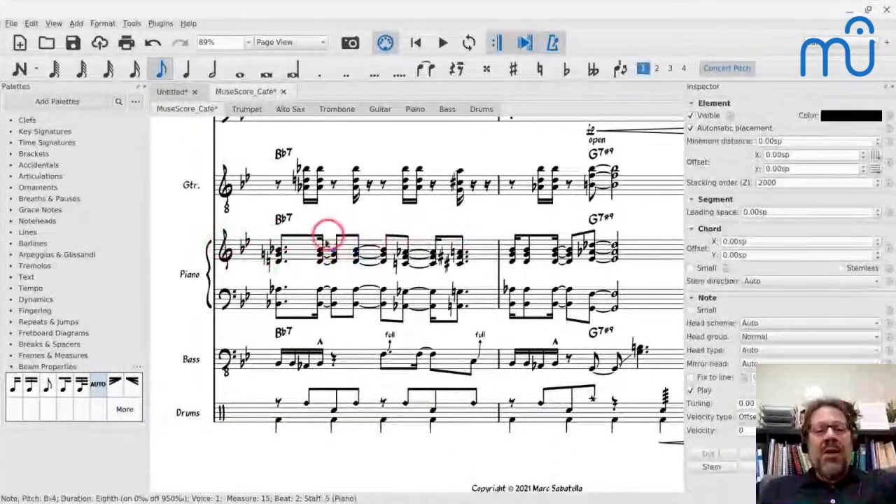
{"action": "left_click", "coordinate": [296, 250]}
{"action": "left_click", "coordinate": [355, 250]}
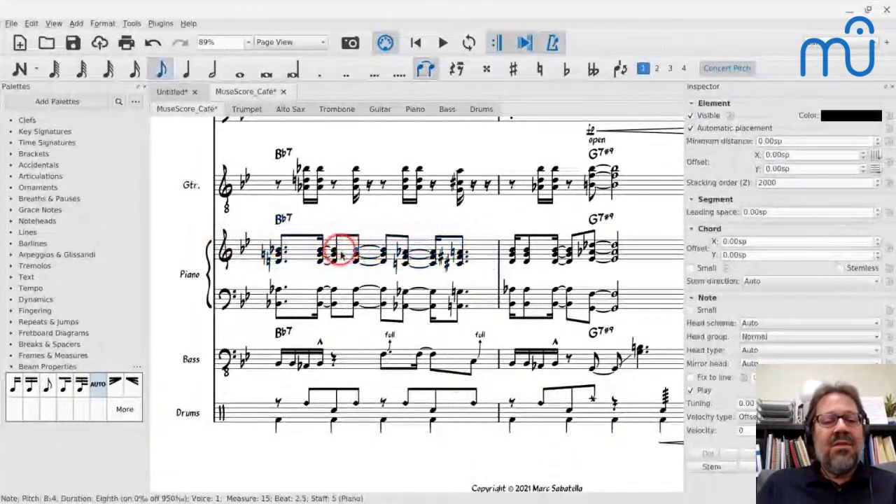
- Trace the tied chord from beat 2.5 to beat 3 in piano measure 15, and select the chord on beat 3.5
{"action": "left_click", "coordinate": [355, 250]}
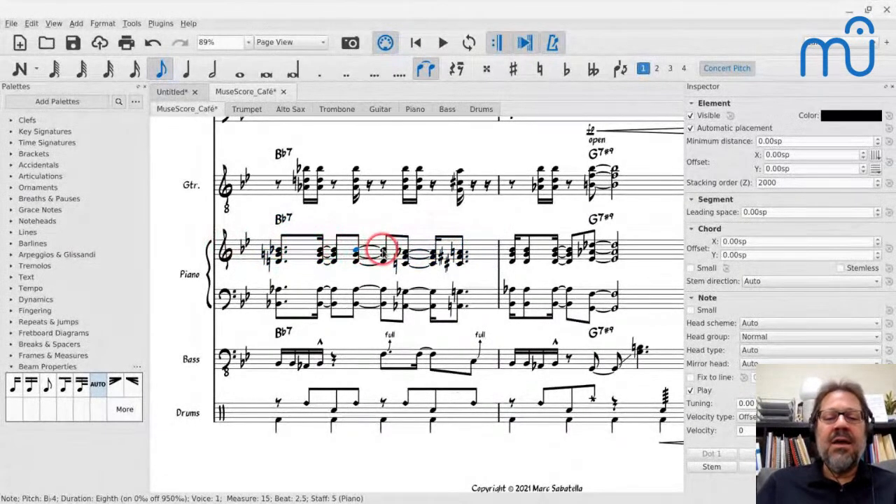
{"action": "left_click", "coordinate": [382, 250]}
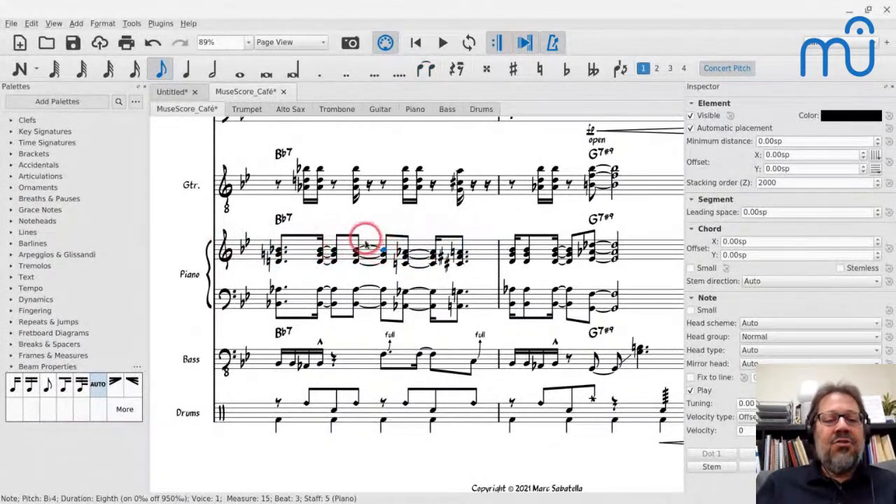
{"action": "left_click", "coordinate": [355, 250]}
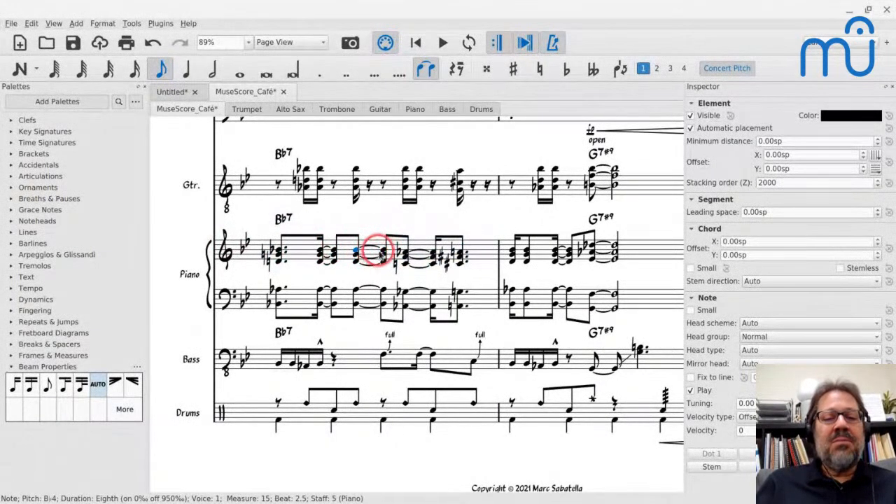
{"action": "left_click", "coordinate": [404, 254]}
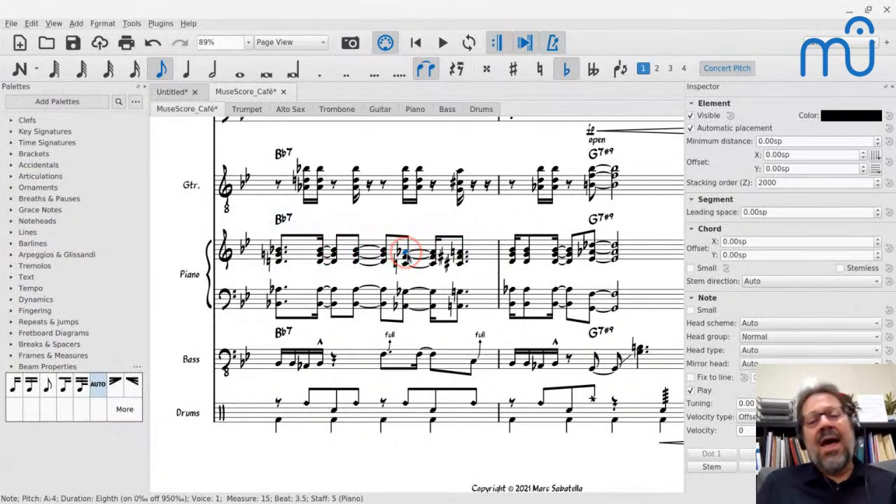
- Highlight the upper piano staff's measure 15 one beat at a time, from beat 1 to beat 4, to examine its grouping
{"action": "left_click", "coordinate": [290, 257]}
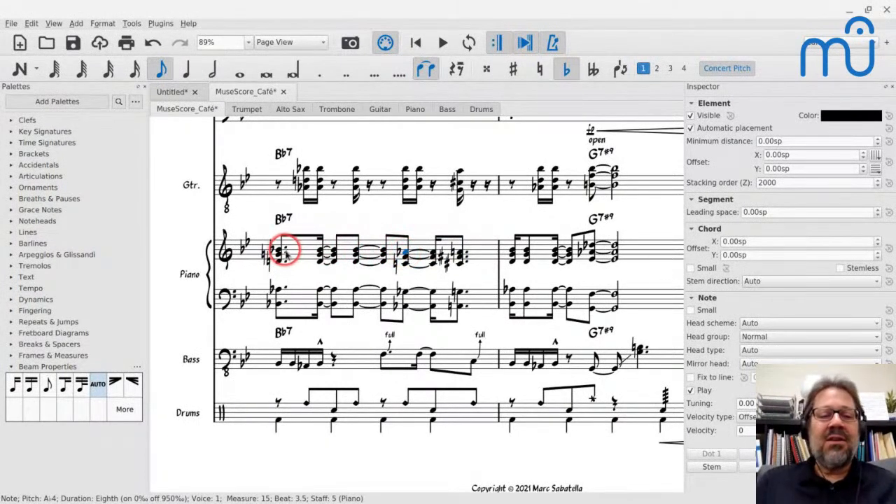
{"action": "key", "text": "shift+Right"}
{"action": "key", "text": "shift+Left"}
{"action": "key", "text": "shift+Right"}
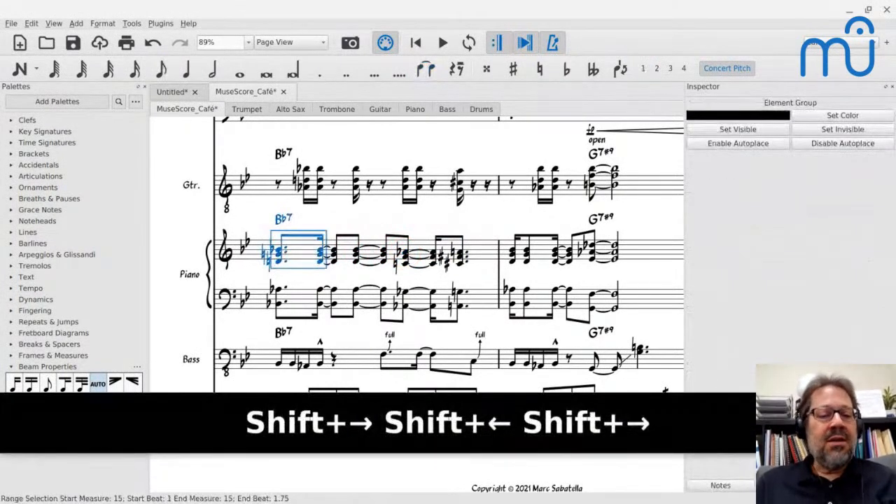
{"action": "key", "text": "Right"}
{"action": "key", "text": "shift+Right"}
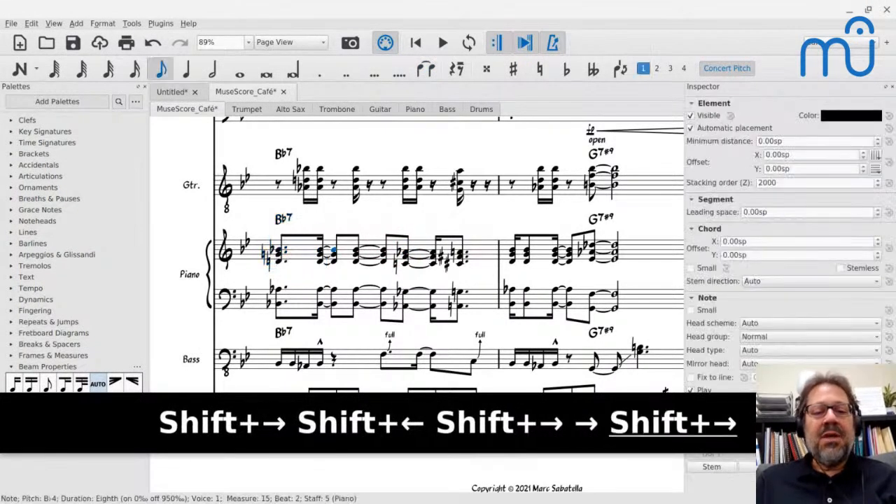
{"action": "key", "text": "Right"}
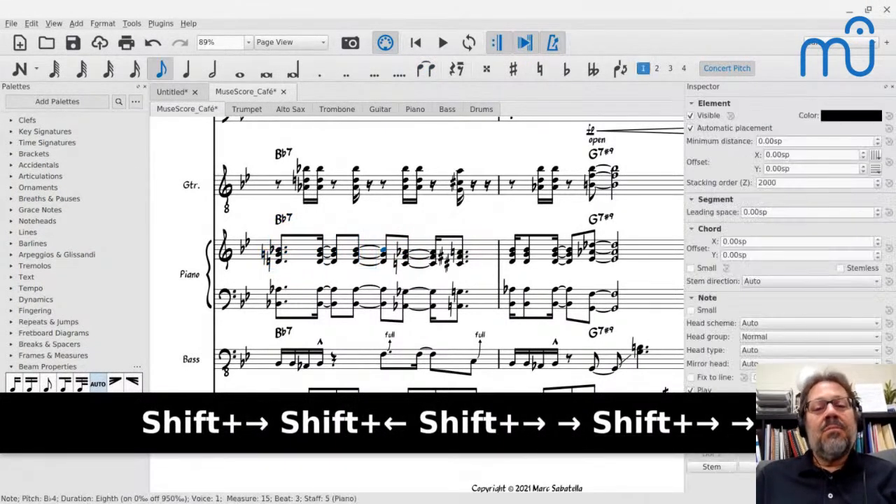
{"action": "key", "text": "shift+Right"}
{"action": "key", "text": "Right"}
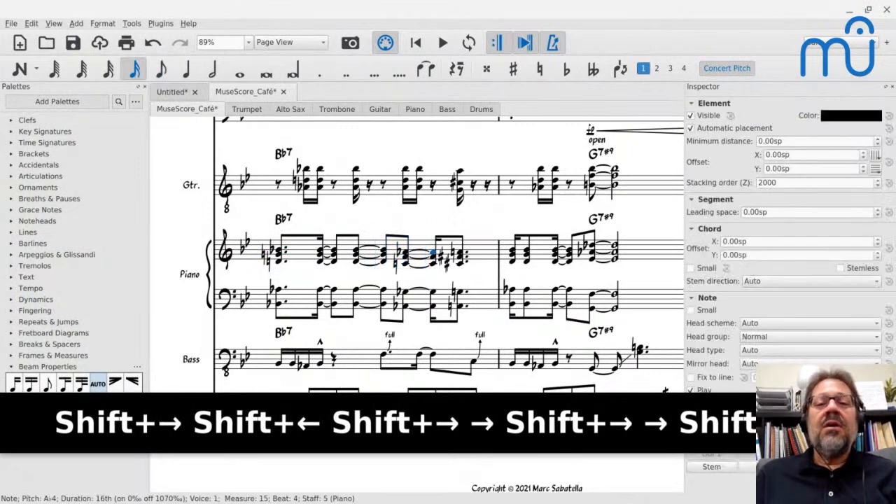
{"action": "key", "text": "shift+Right"}
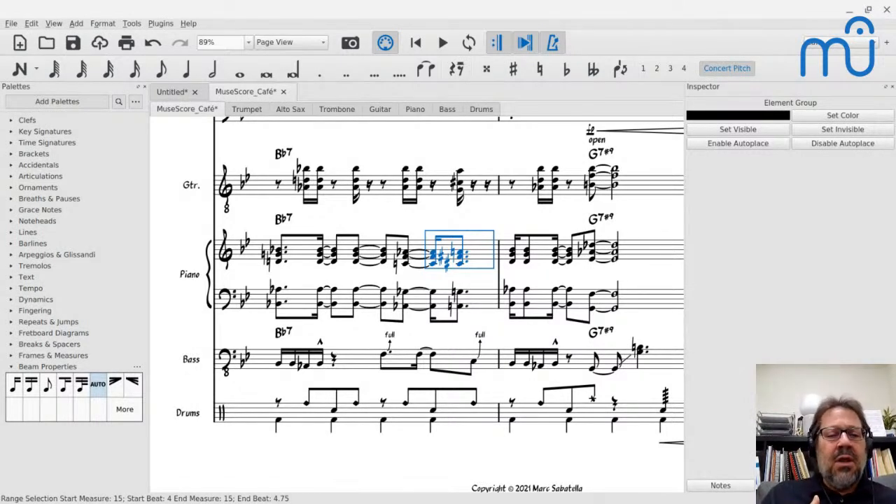
- Compare the dotted eighth chord on beat 1 of measure 15 with the tied sixteenth before beat 2, and play from that sixteenth
{"action": "left_click", "coordinate": [279, 252]}
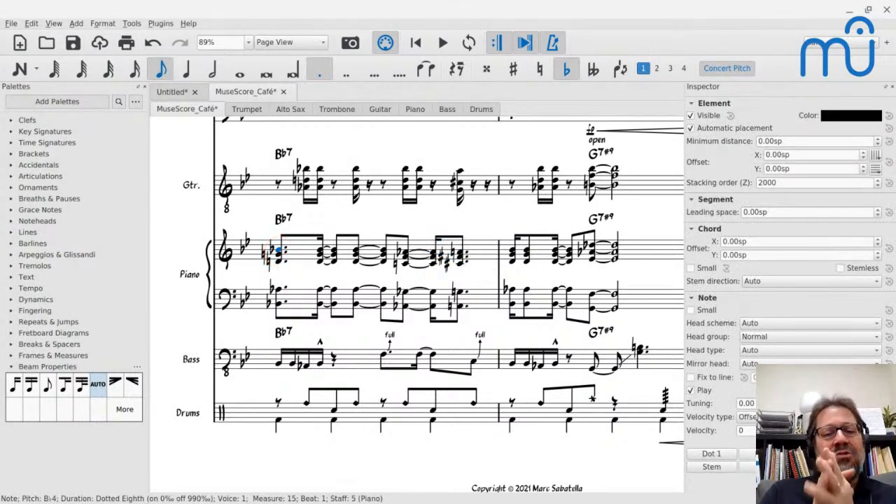
{"action": "left_click", "coordinate": [280, 245]}
{"action": "left_click", "coordinate": [306, 234]}
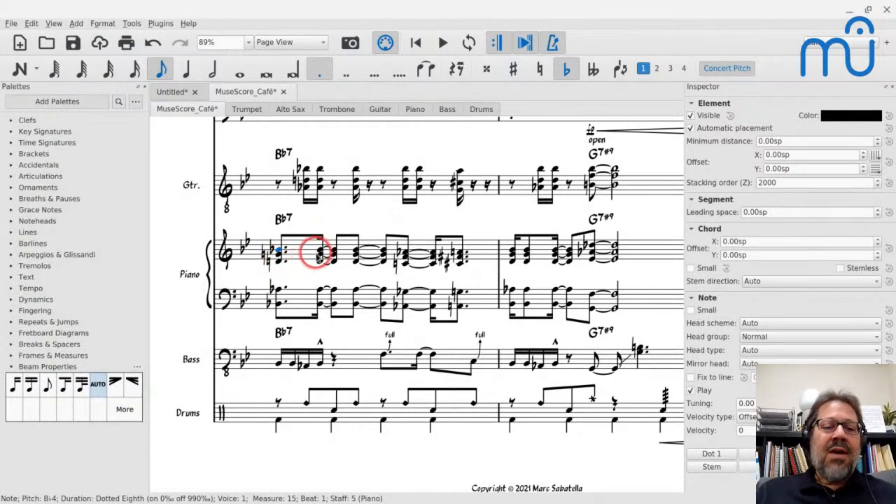
{"action": "left_click", "coordinate": [317, 251]}
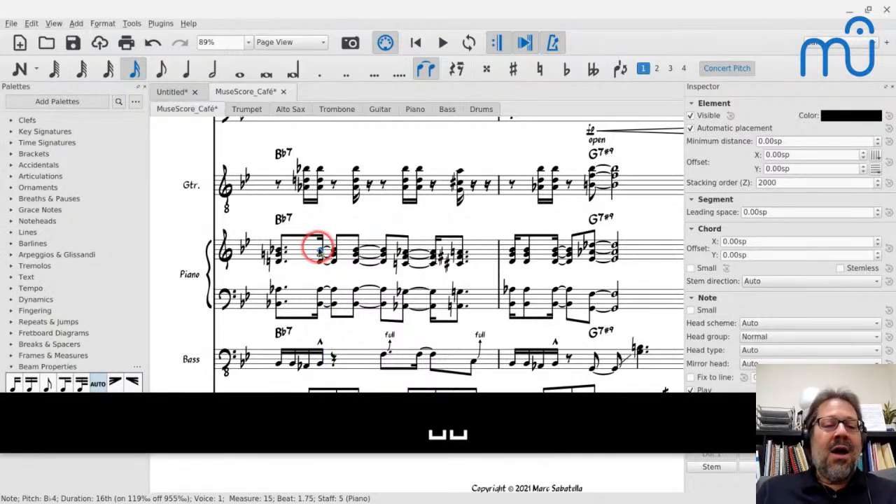
{"action": "left_click", "coordinate": [278, 249]}
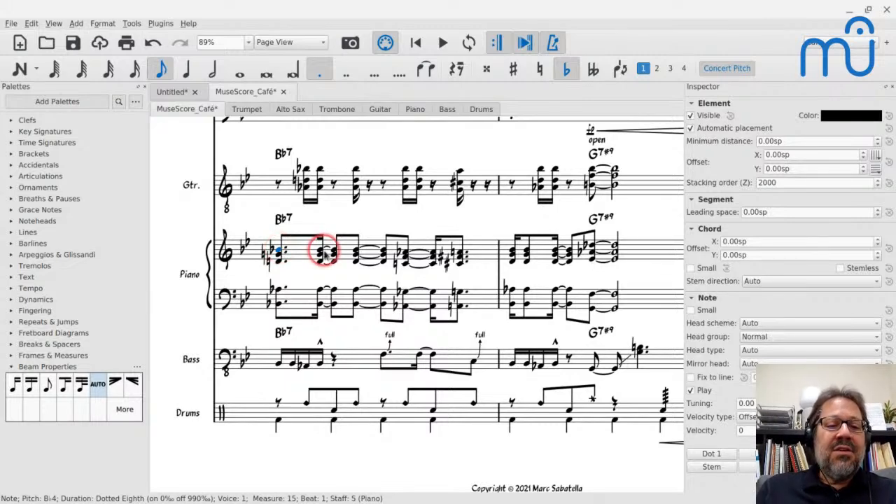
{"action": "left_click", "coordinate": [319, 250]}
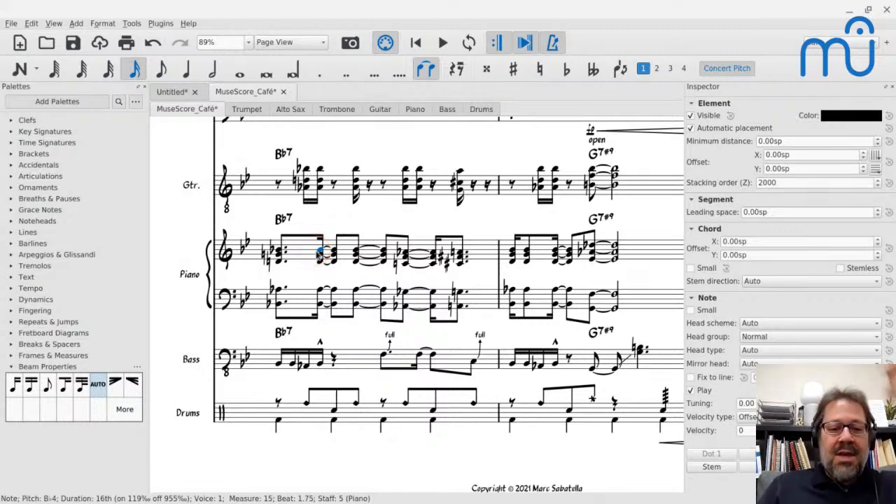
{"action": "key", "text": "space"}
{"action": "key", "text": "space"}
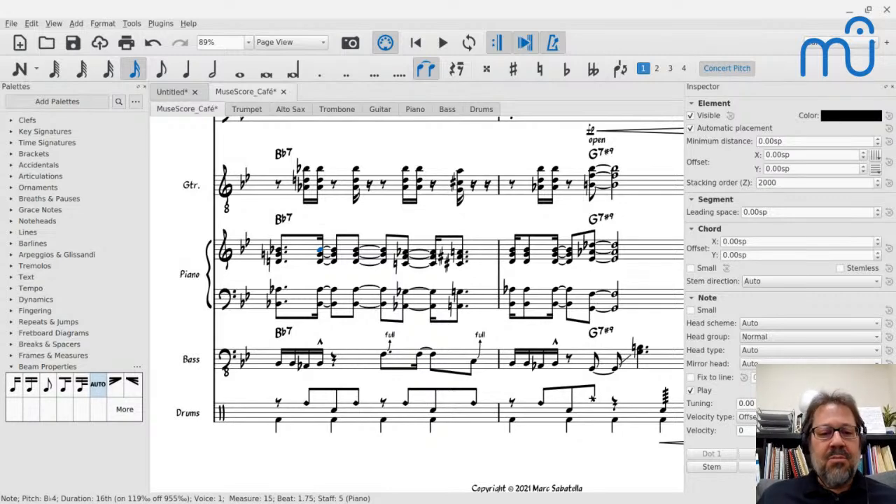
- Select the upper piano staff's measure 15 and point out its chords on beats 1, 3 and 4
{"action": "left_click", "coordinate": [294, 252]}
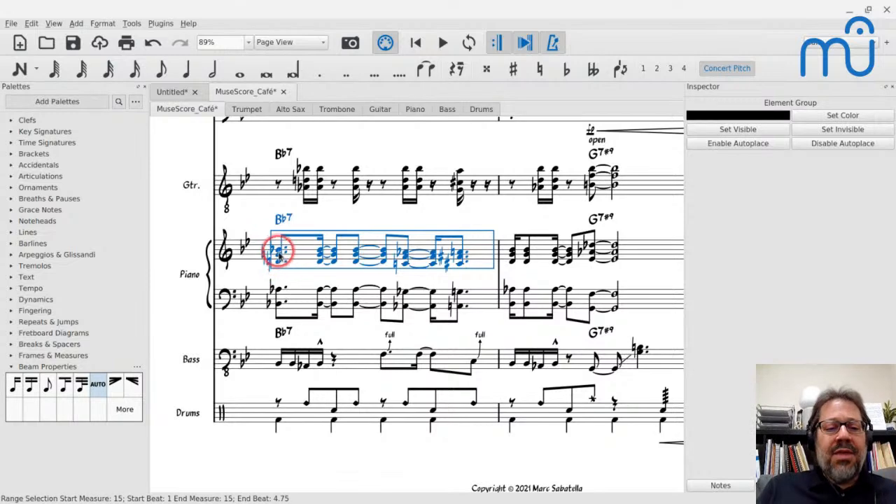
{"action": "left_click", "coordinate": [278, 249]}
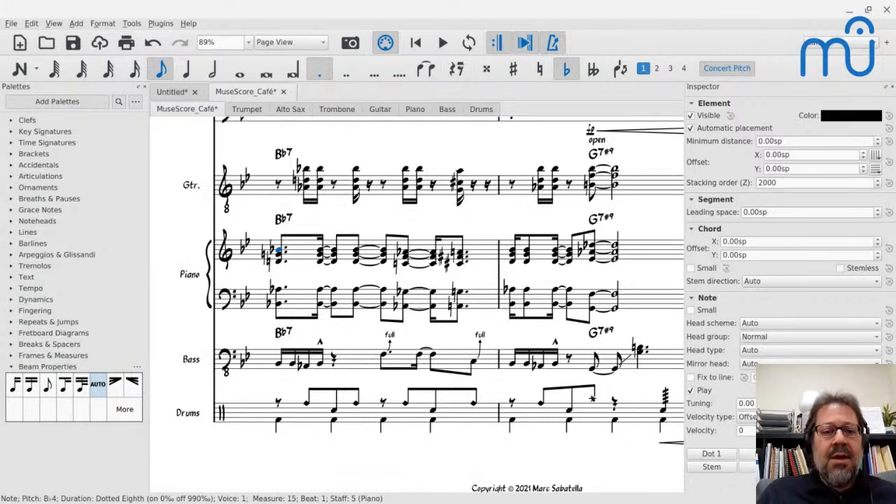
{"action": "left_click", "coordinate": [382, 251]}
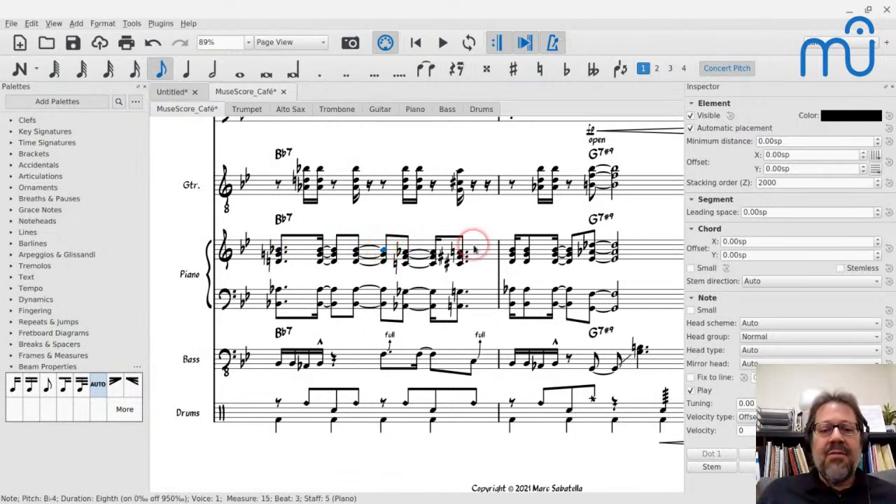
{"action": "left_click", "coordinate": [433, 253]}
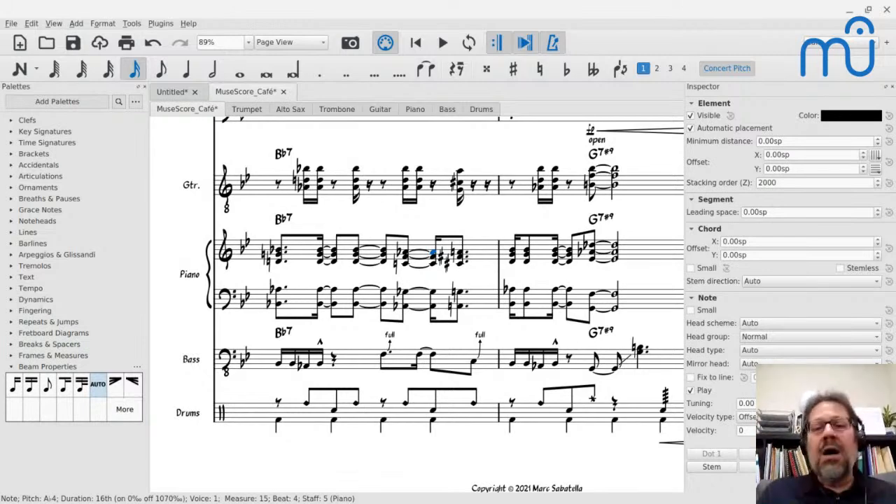
{"action": "left_click", "coordinate": [278, 250]}
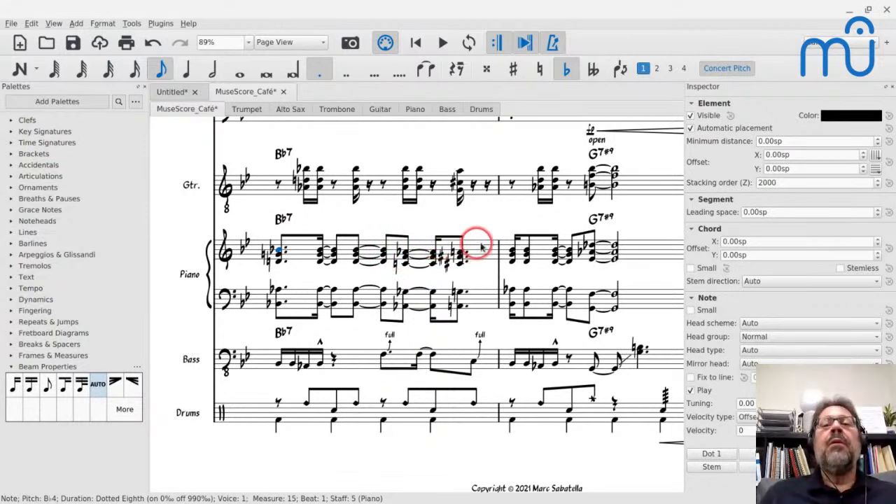
- Examine the upper piano staff's measure 15 by highlighting beat 1 through beat 1.75, selecting the top note on beat 1, then on beat 2
{"action": "left_click", "coordinate": [296, 253]}
{"action": "left_click", "coordinate": [280, 252]}
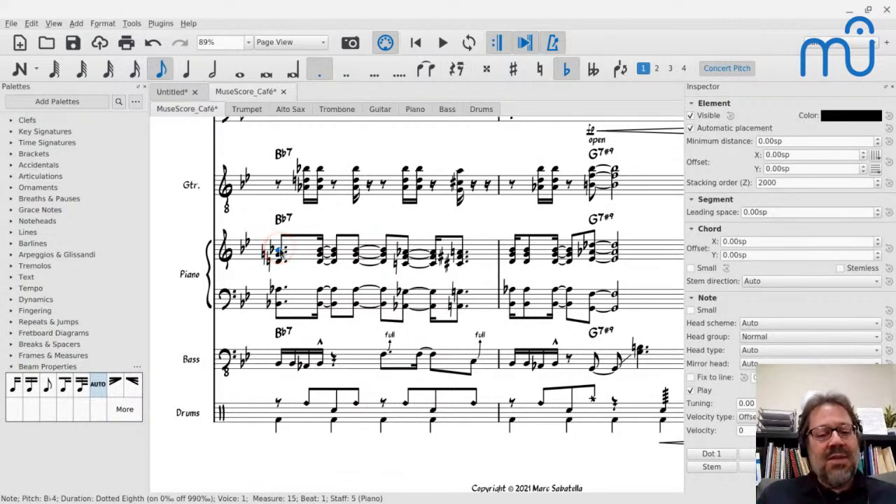
{"action": "key", "text": "shift+Right"}
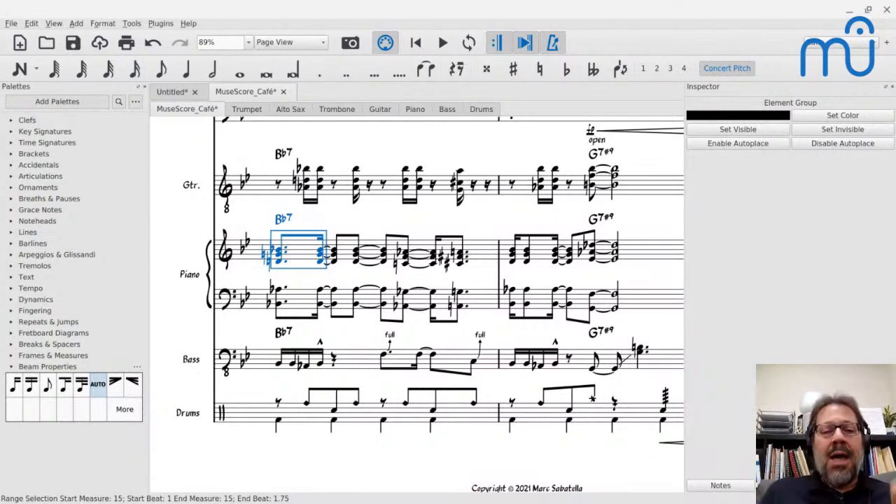
{"action": "left_click", "coordinate": [278, 253]}
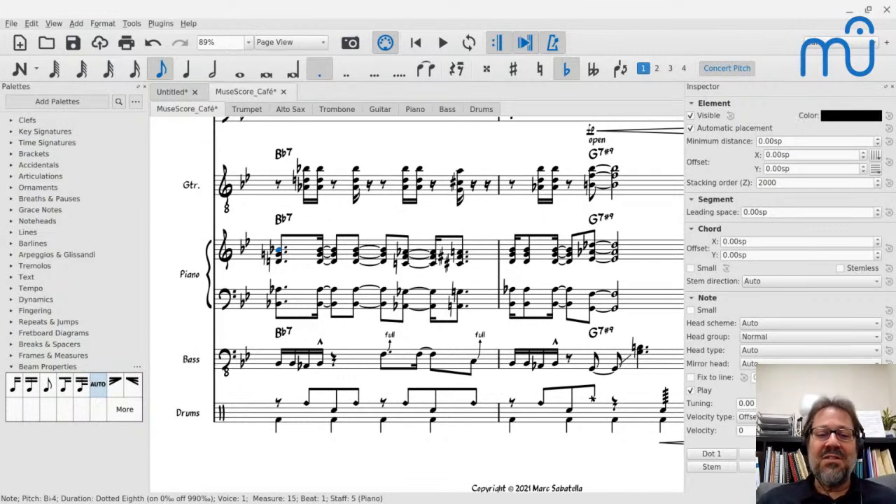
{"action": "left_click", "coordinate": [334, 250]}
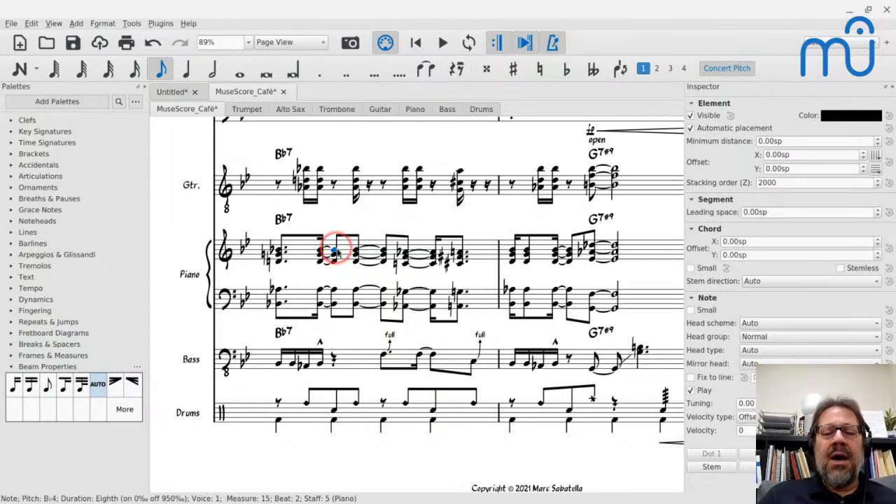
- Switch to the Untitled score, select measure 22 with its dotted quarter and tied half note, and play it
{"action": "left_click", "coordinate": [162, 93]}
{"action": "scroll", "coordinate": [415, 357], "scroll_direction": "down", "scroll_amount": 2}
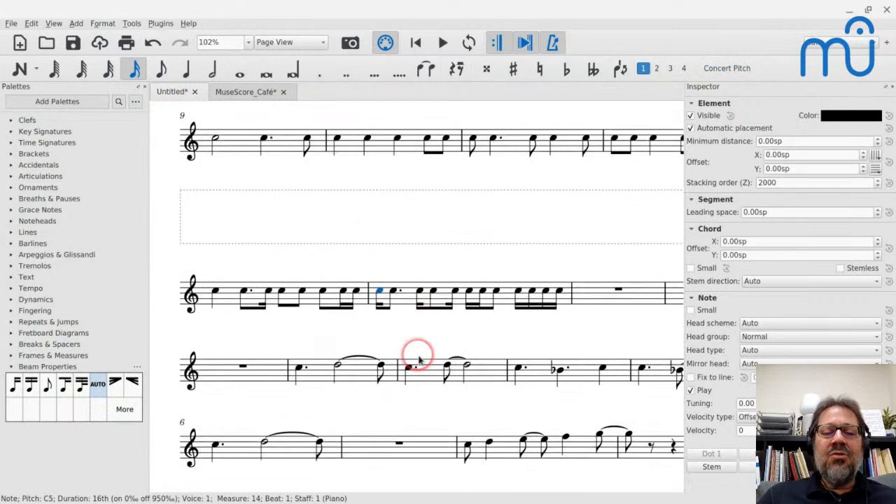
{"action": "scroll", "coordinate": [419, 359], "scroll_direction": "down", "scroll_amount": 2}
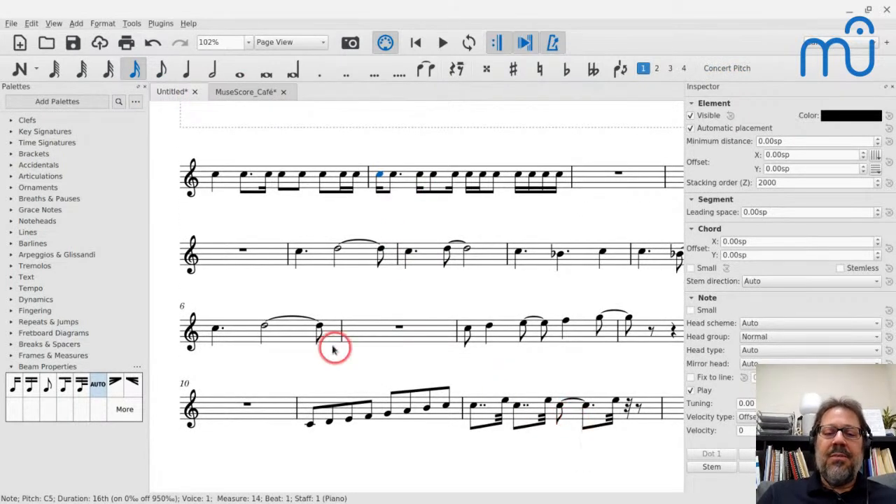
{"action": "scroll", "coordinate": [331, 347], "scroll_direction": "right", "scroll_amount": 2}
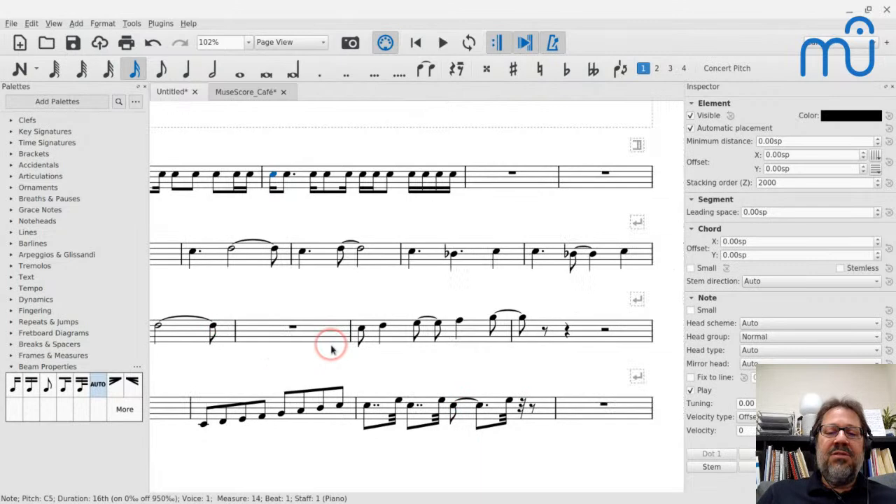
{"action": "scroll", "coordinate": [258, 351], "scroll_direction": "left", "scroll_amount": 3}
{"action": "left_click", "coordinate": [275, 340]}
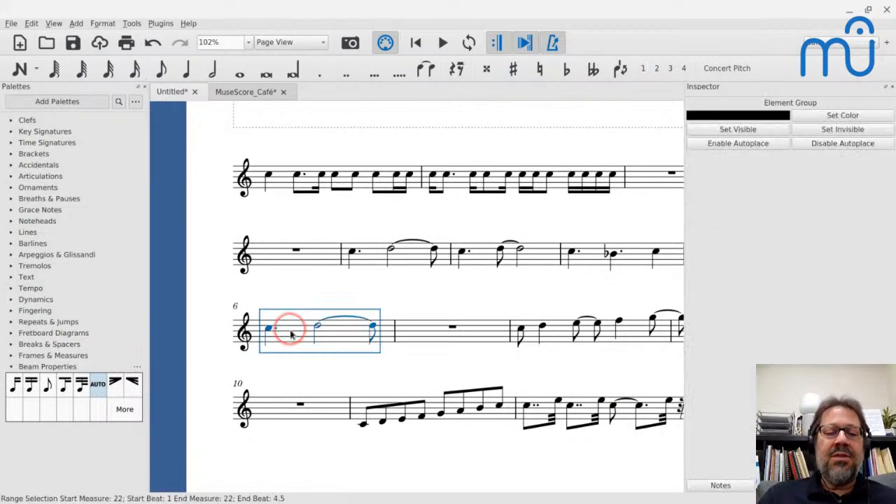
{"action": "key", "text": "space"}
{"action": "key", "text": "space"}
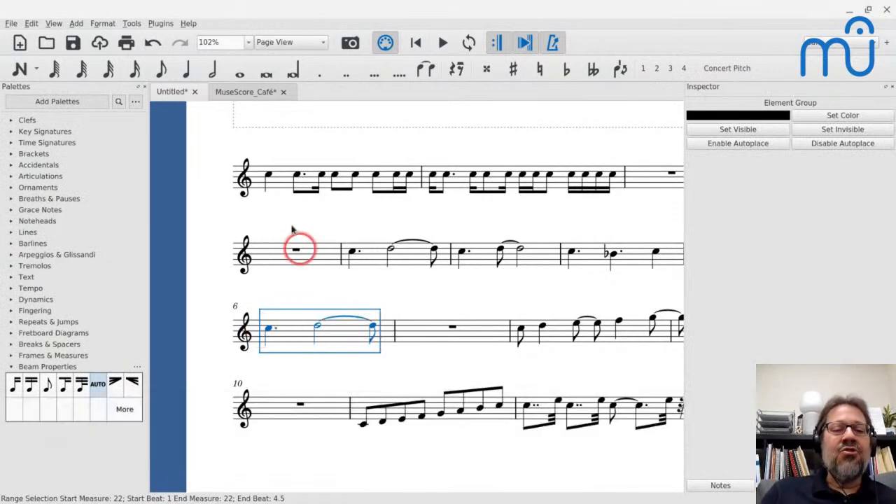
- Apply Regroup Rhythms to the selected measure 22 and play the regrouped measure
{"action": "left_click", "coordinate": [101, 23]}
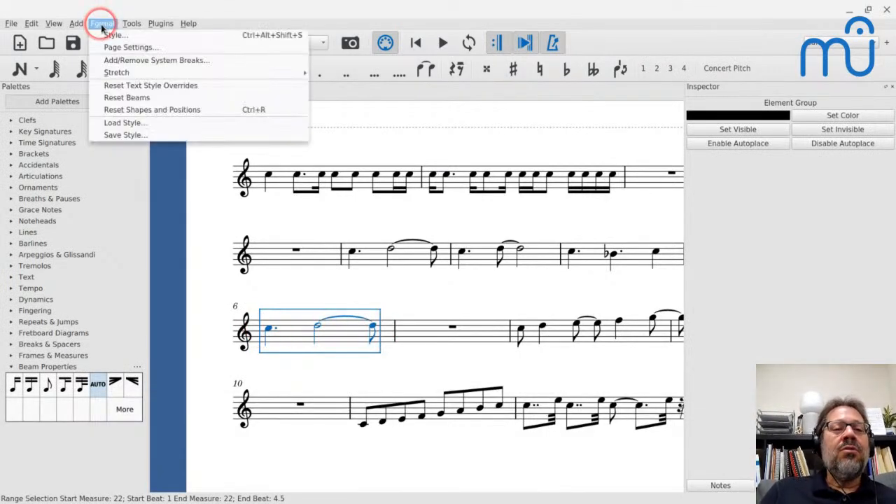
{"action": "left_click", "coordinate": [129, 25]}
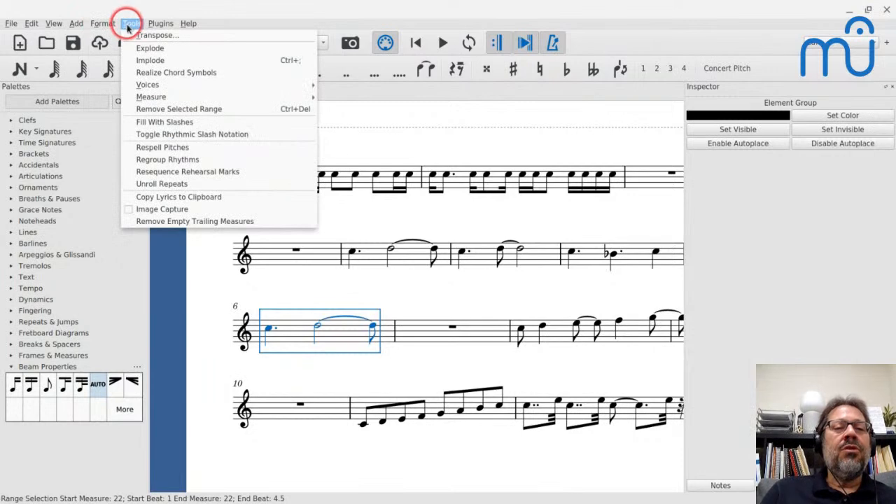
{"action": "left_click", "coordinate": [142, 133]}
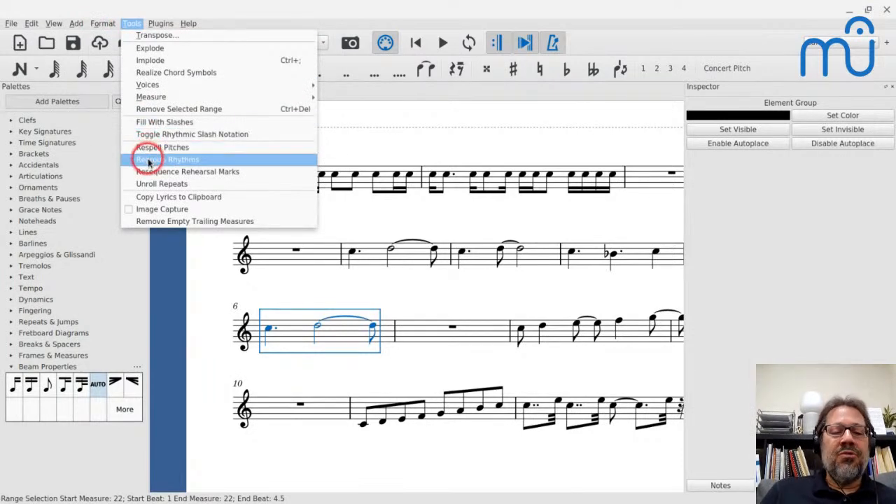
{"action": "left_click", "coordinate": [146, 159]}
{"action": "left_click", "coordinate": [304, 334], "text": "shift"}
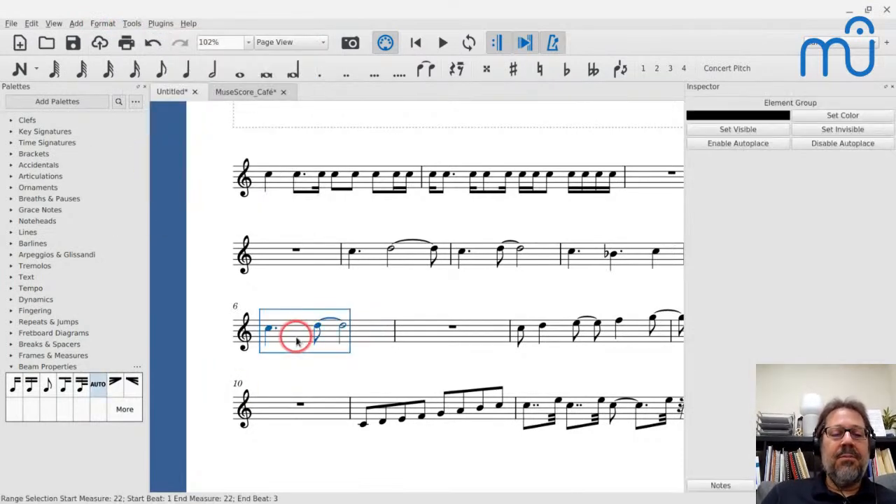
{"action": "key", "text": "space"}
{"action": "key", "text": "space"}
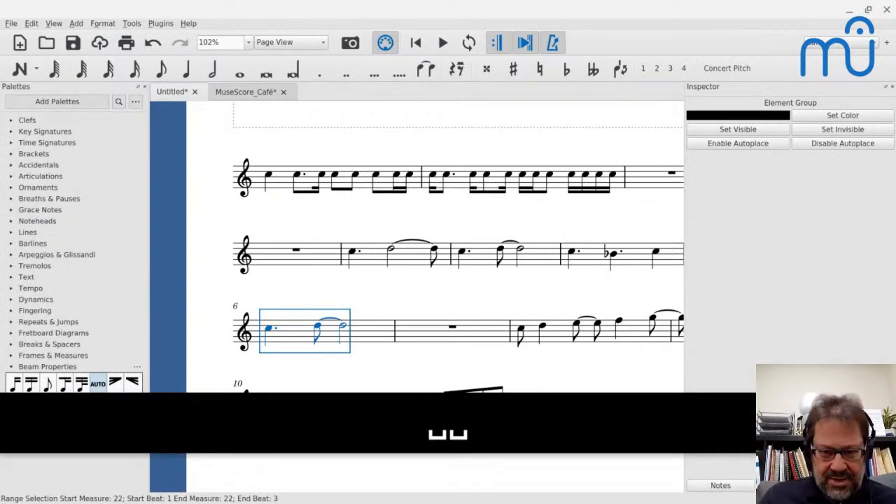
- Change the tied eighth note E5 on beat 2.5 of measure 24 to a quarter note and play the measure
{"action": "scroll", "coordinate": [403, 359], "scroll_direction": "down", "scroll_amount": 2}
{"action": "scroll", "coordinate": [402, 358], "scroll_direction": "right", "scroll_amount": 3}
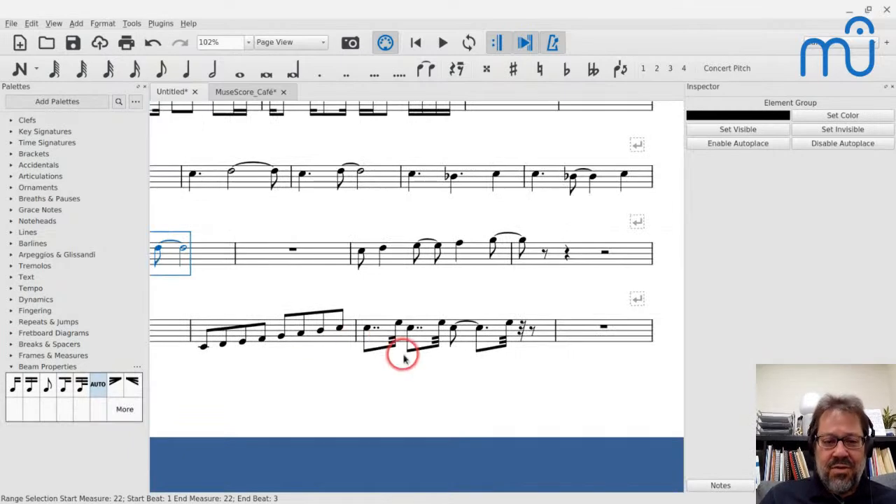
{"action": "left_click", "coordinate": [417, 249]}
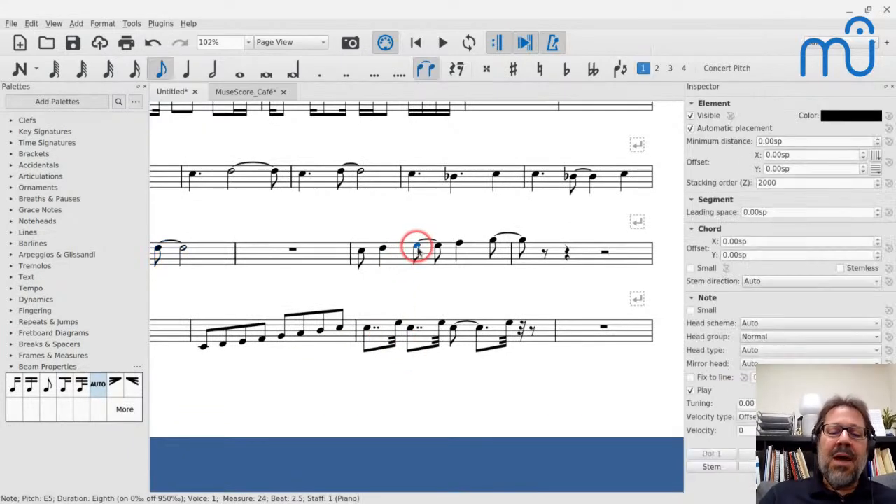
{"action": "key", "text": "5"}
{"action": "left_click", "coordinate": [420, 249]}
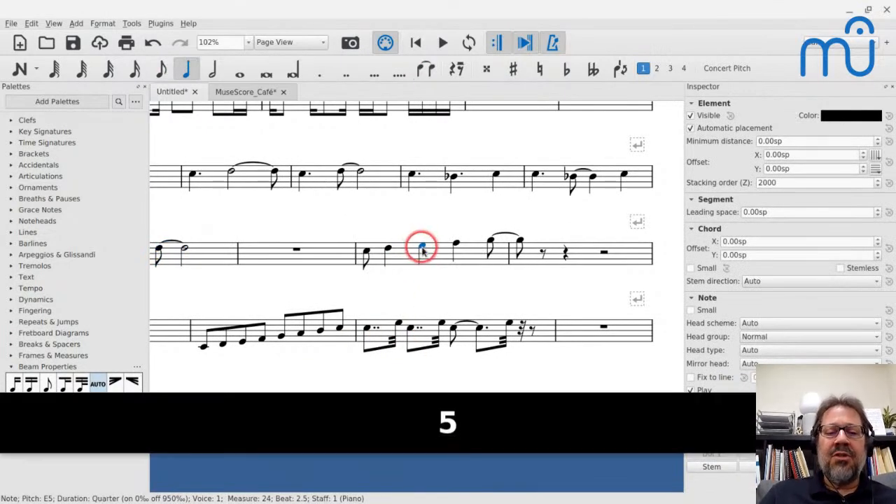
{"action": "left_click", "coordinate": [408, 251]}
{"action": "key", "text": "space"}
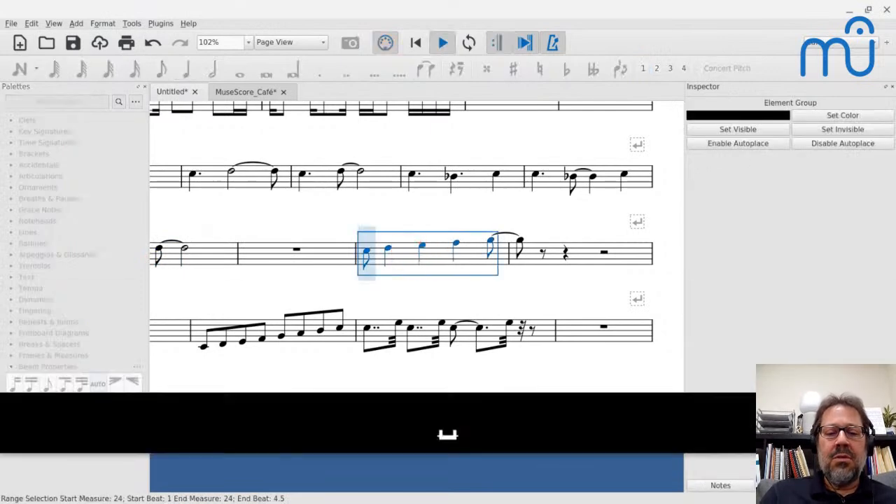
{"action": "key", "text": "space"}
{"action": "left_click", "coordinate": [419, 261]}
{"action": "left_click_drag", "start_coordinate": [418, 261], "coordinate": [428, 261]}
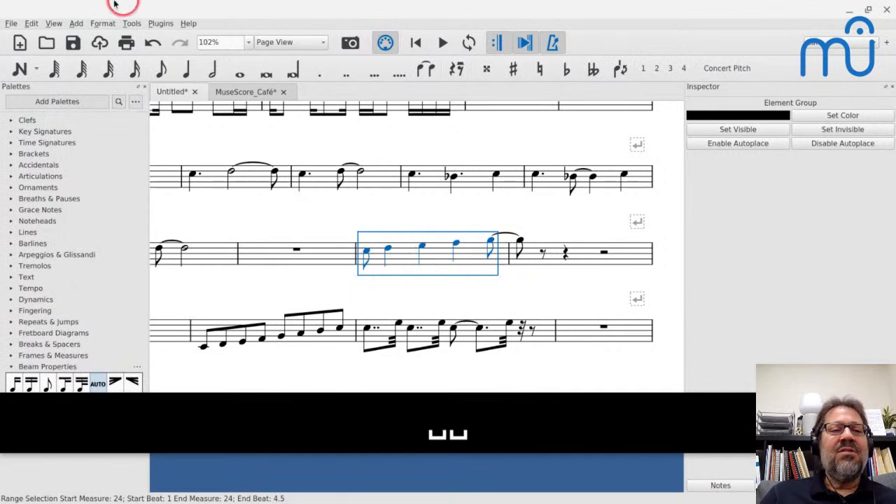
- Apply Regroup Rhythms to the selected measure 24 and point out its second note
{"action": "left_click", "coordinate": [102, 23]}
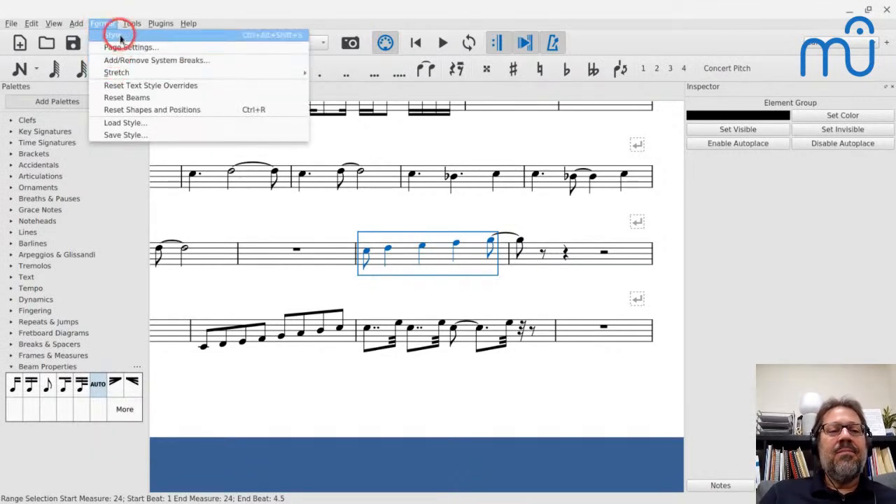
{"action": "mouse_move", "coordinate": [132, 23]}
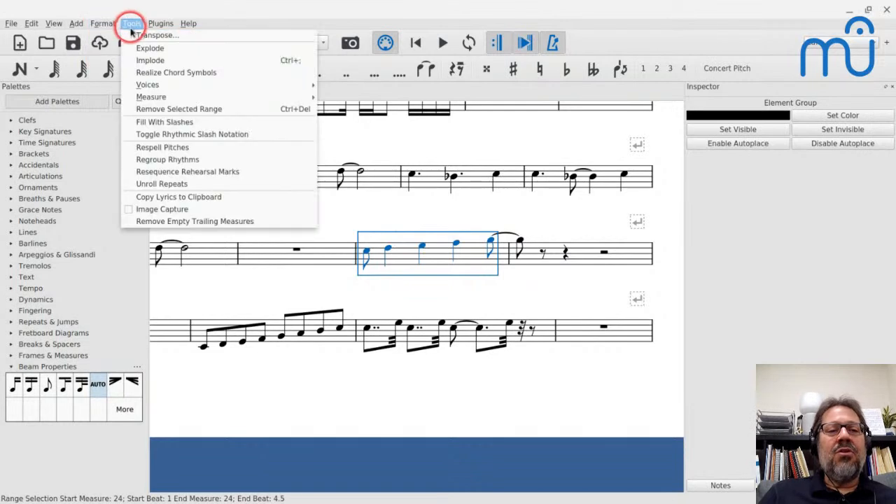
{"action": "left_click", "coordinate": [152, 160]}
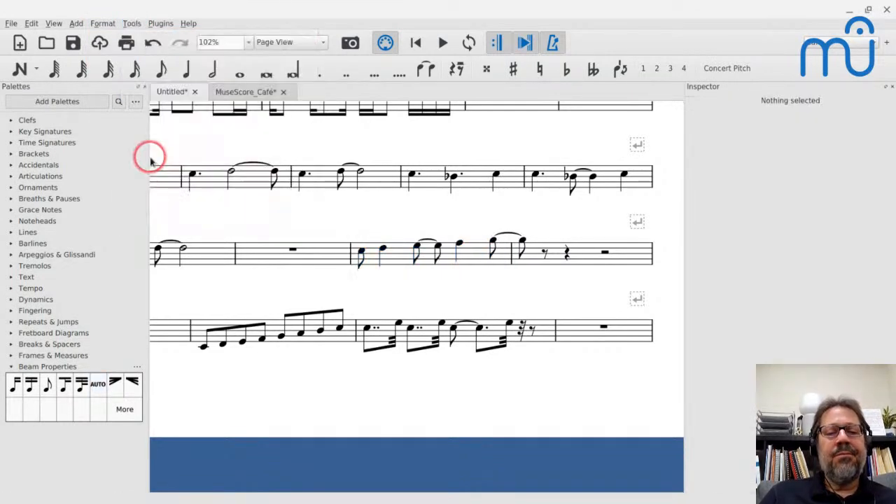
{"action": "left_click", "coordinate": [398, 253]}
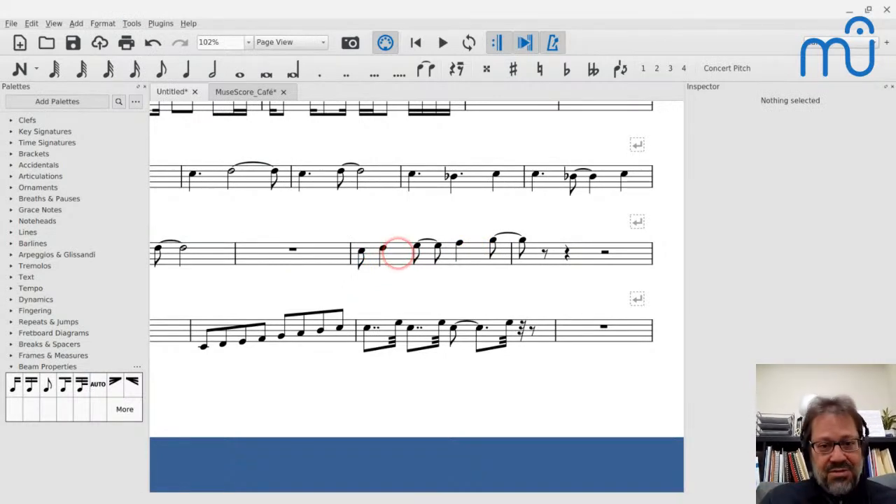
{"action": "left_click", "coordinate": [392, 252]}
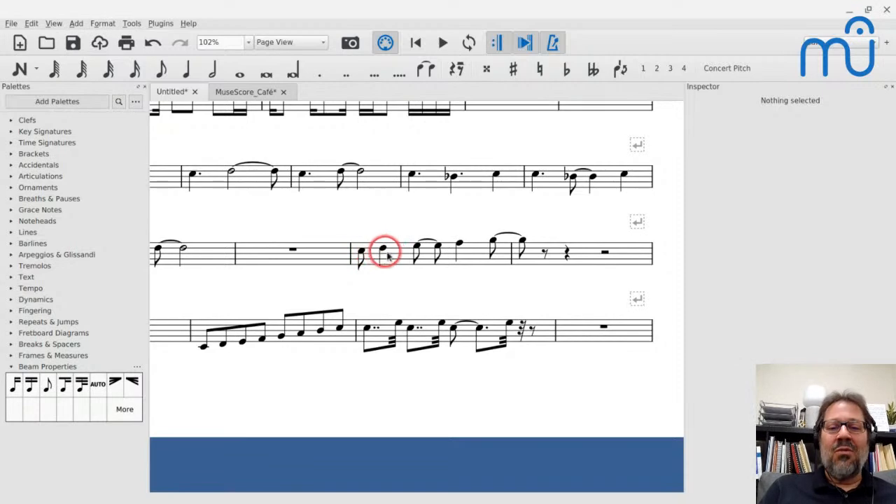
- Apply Regroup Rhythms to measure 28, which holds the double-dotted eighth notes
{"action": "scroll", "coordinate": [390, 254], "scroll_direction": "down", "scroll_amount": 1}
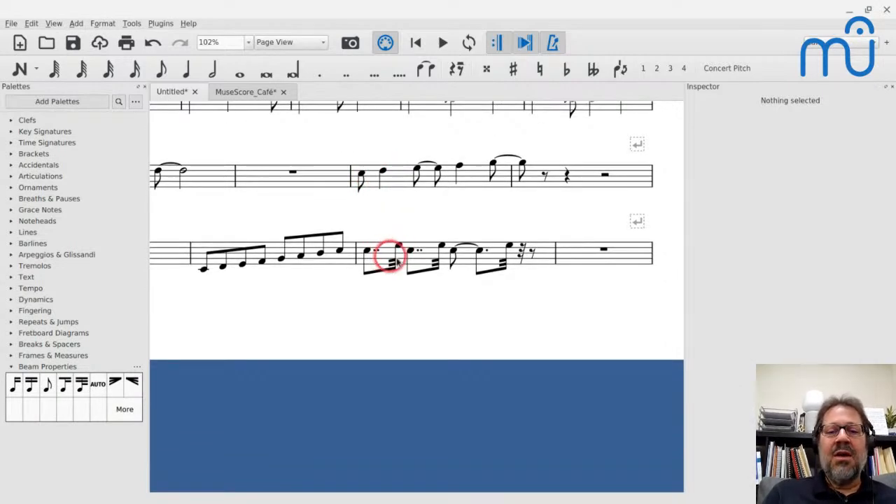
{"action": "left_click", "coordinate": [466, 256]}
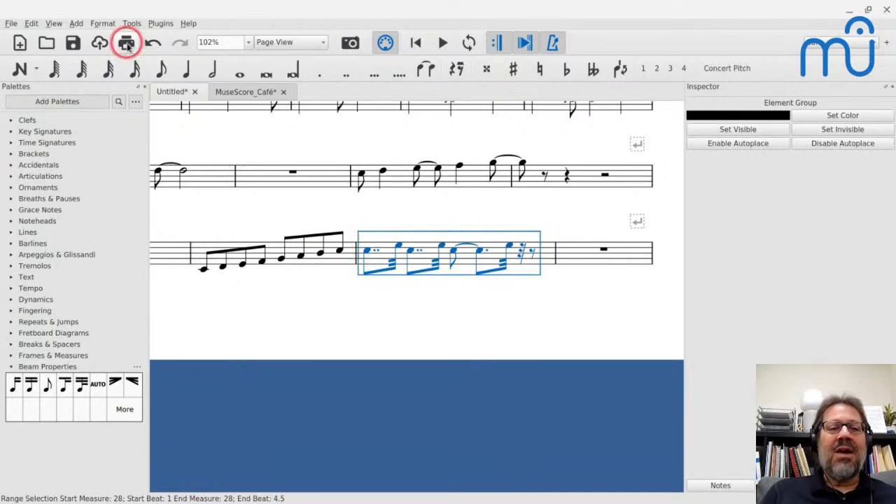
{"action": "left_click", "coordinate": [103, 24]}
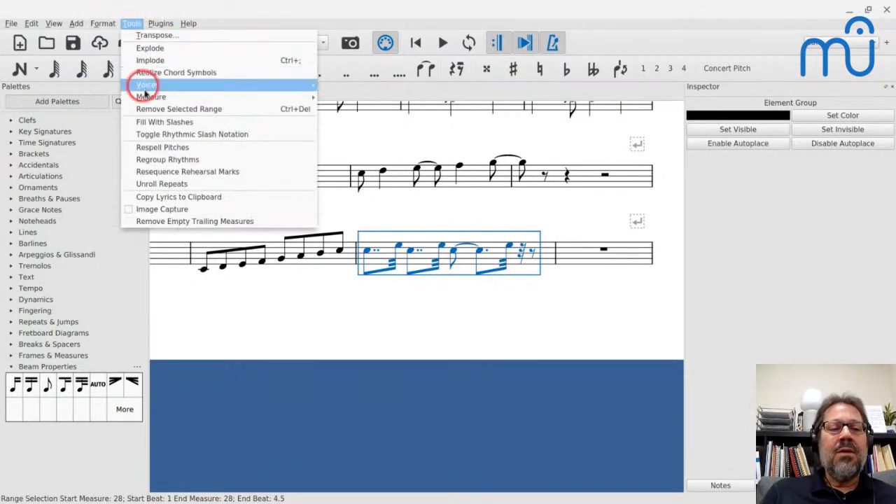
{"action": "left_click", "coordinate": [145, 159]}
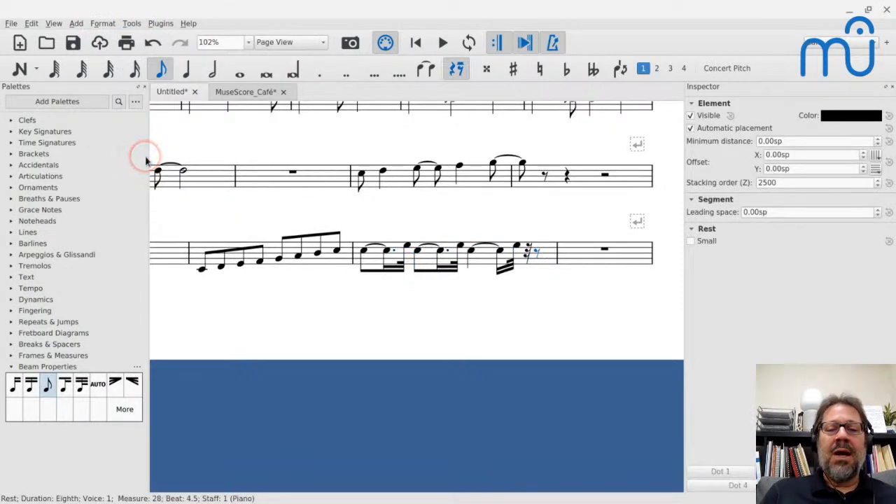
- Examine the tie in measure 28 between the eighth note on beat 1 and the dotted sixteenth on beat 1.5
{"action": "left_click", "coordinate": [364, 253]}
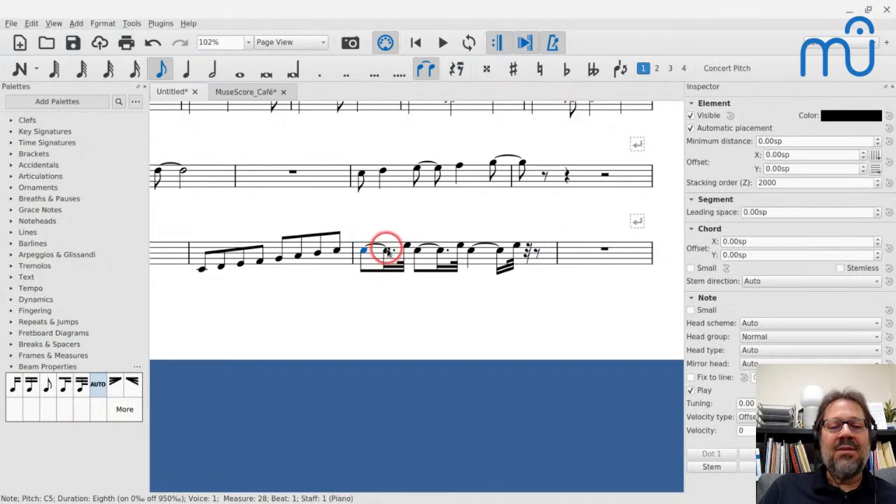
{"action": "left_click", "coordinate": [387, 251]}
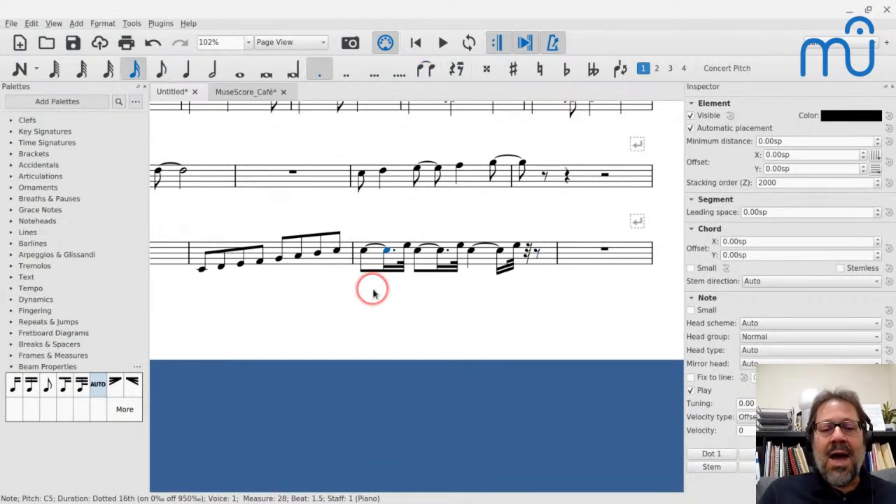
{"action": "scroll", "coordinate": [372, 288], "scroll_direction": "up", "scroll_amount": 3}
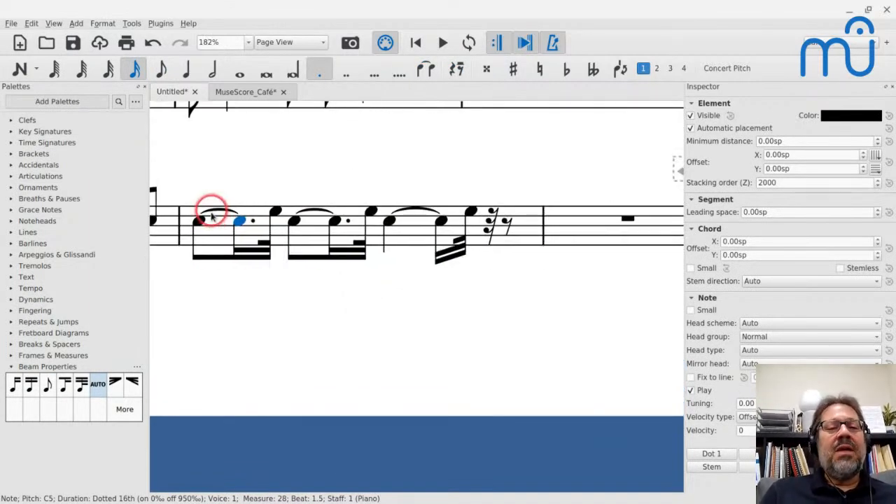
{"action": "left_click", "coordinate": [199, 222]}
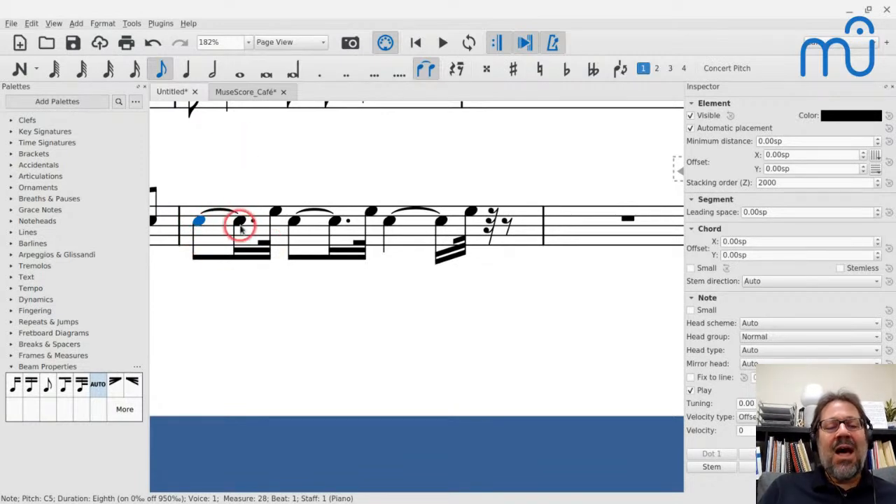
- Look over the regrouped example measures, and return to the MuseScore_Café score at piano measure 15
{"action": "scroll", "coordinate": [240, 226], "scroll_direction": "down", "scroll_amount": 6}
{"action": "scroll", "coordinate": [239, 226], "scroll_direction": "up", "scroll_amount": 3}
{"action": "scroll", "coordinate": [239, 226], "scroll_direction": "left", "scroll_amount": 4}
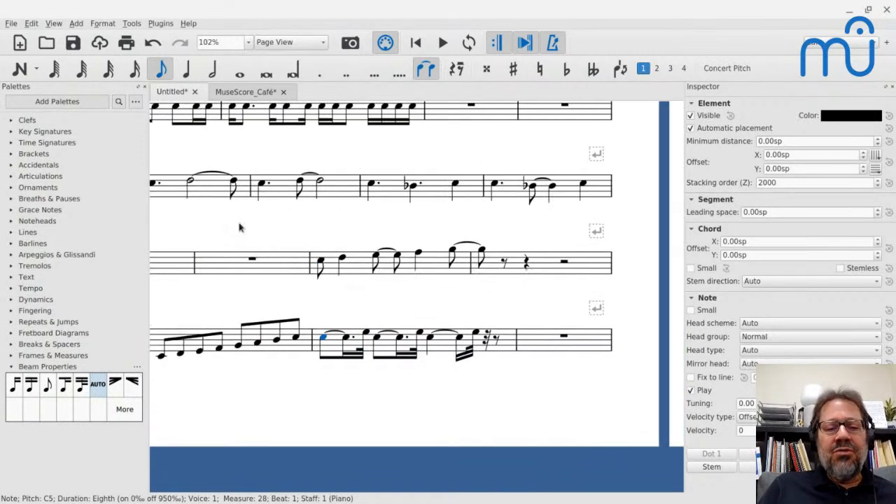
{"action": "scroll", "coordinate": [240, 226], "scroll_direction": "up", "scroll_amount": 2}
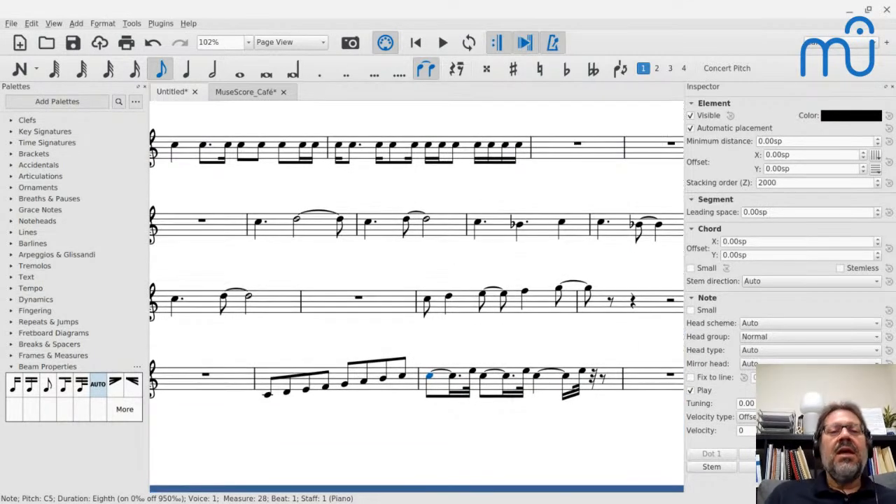
{"action": "left_click", "coordinate": [223, 92]}
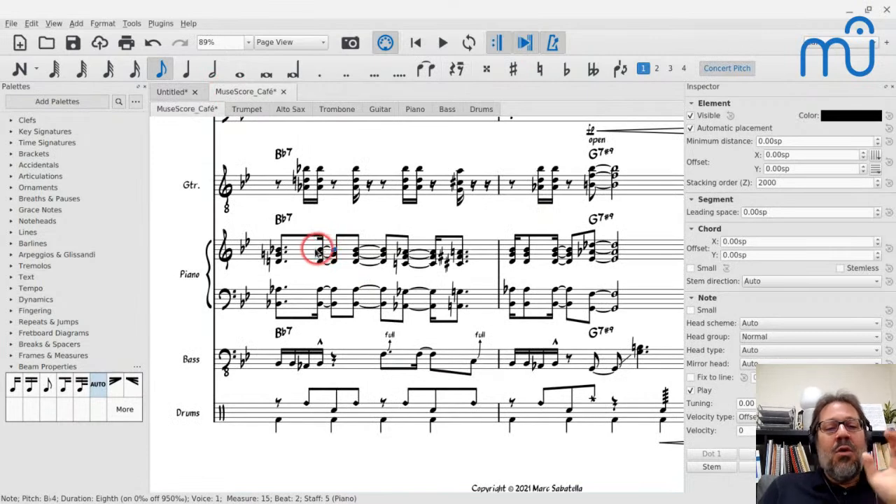
- Compare the piano's opening dotted-eighth chord in measure 15 with example measure 13 of the untitled score, and play that example
{"action": "left_click", "coordinate": [279, 251]}
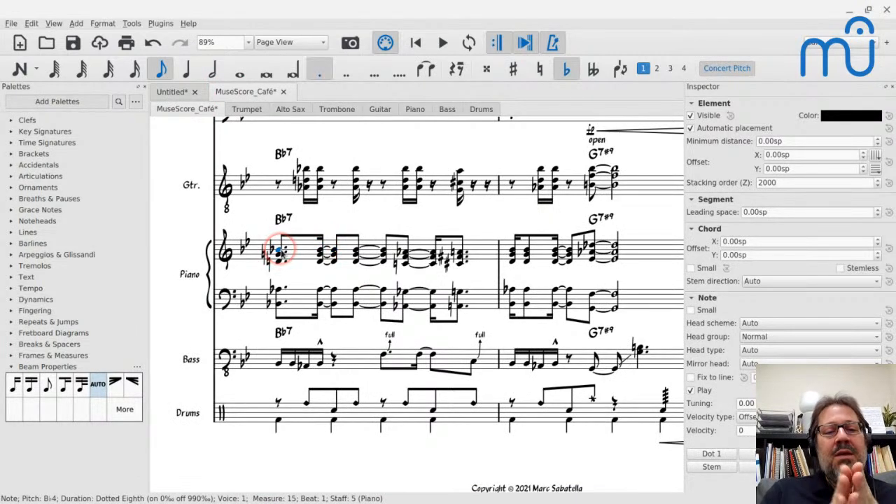
{"action": "left_click", "coordinate": [168, 91]}
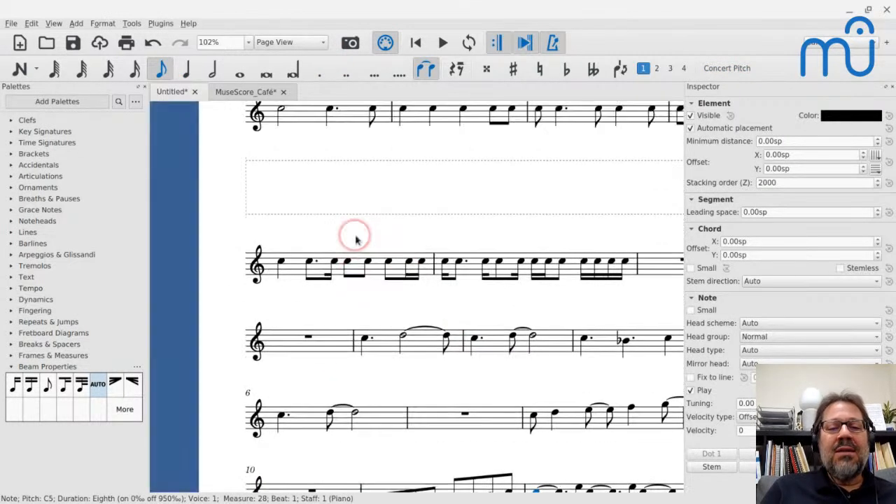
{"action": "left_click", "coordinate": [292, 268]}
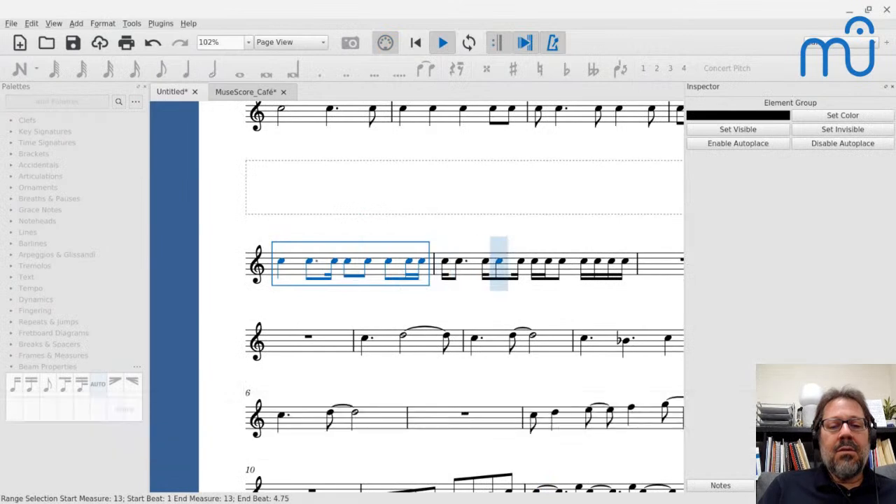
{"action": "key", "text": "space"}
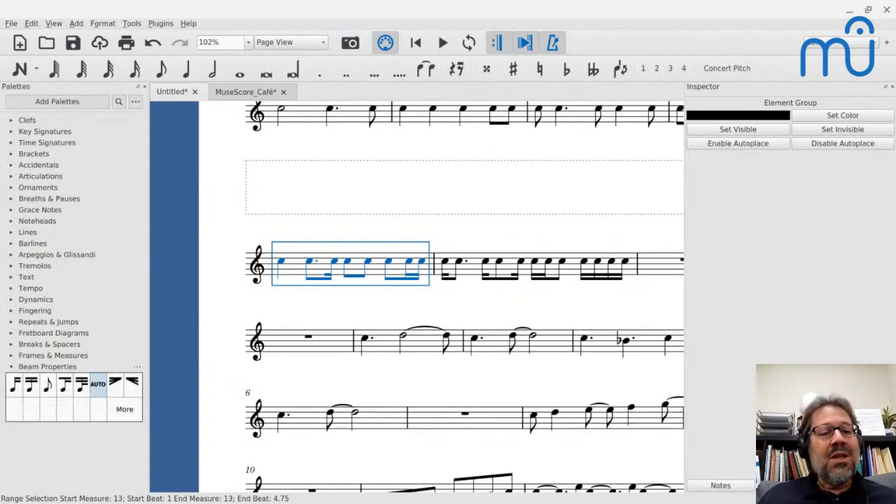
- Return to the MuseScore_Café score and point out the tied sixteenth chord at beat 1.75 of piano measure 15
{"action": "left_click", "coordinate": [238, 93]}
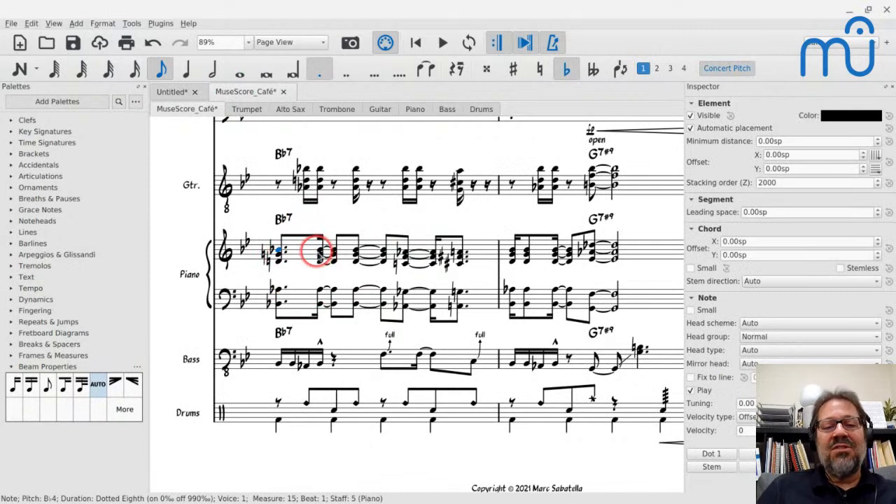
{"action": "left_click", "coordinate": [316, 250]}
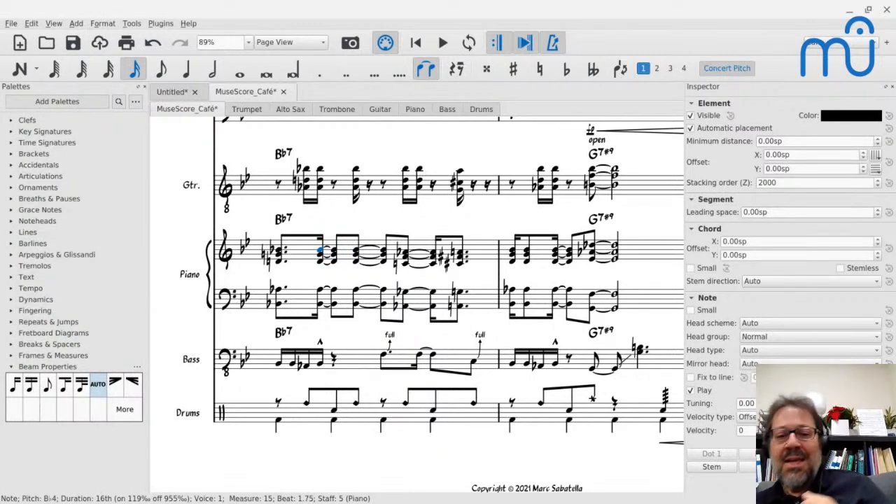
{"action": "left_click", "coordinate": [405, 301]}
- Switch to the untitled score and examine the tied eighth and dotted sixteenth notes that open measure 28
{"action": "left_click", "coordinate": [165, 91]}
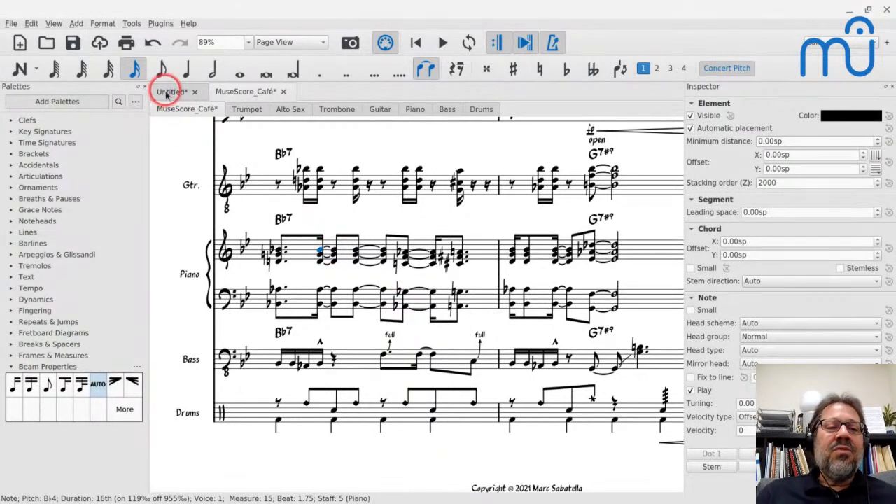
{"action": "scroll", "coordinate": [408, 416], "scroll_direction": "down", "scroll_amount": 7}
{"action": "scroll", "coordinate": [408, 416], "scroll_direction": "right", "scroll_amount": 4}
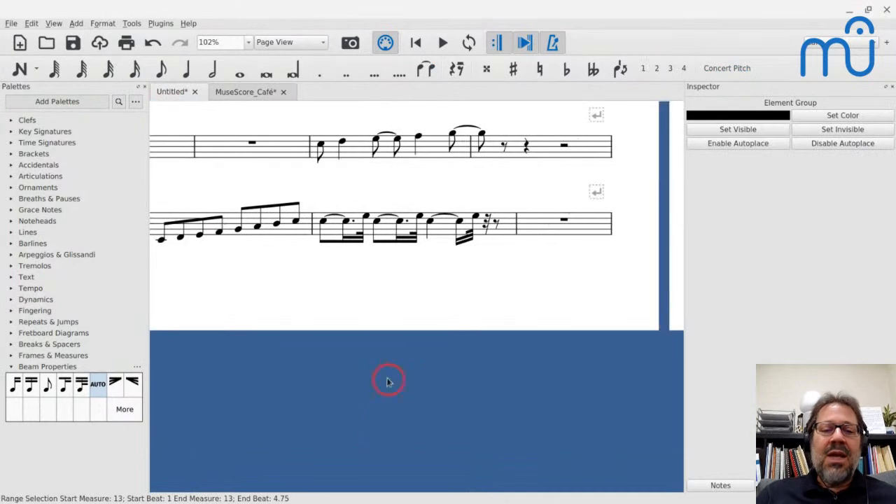
{"action": "left_click", "coordinate": [322, 221]}
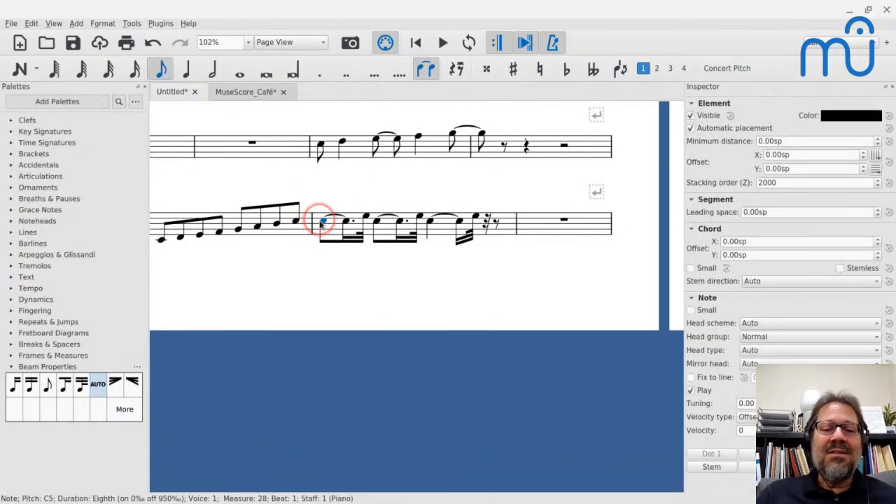
{"action": "key", "text": "Right"}
{"action": "key", "text": "Right"}
{"action": "key", "text": "Left"}
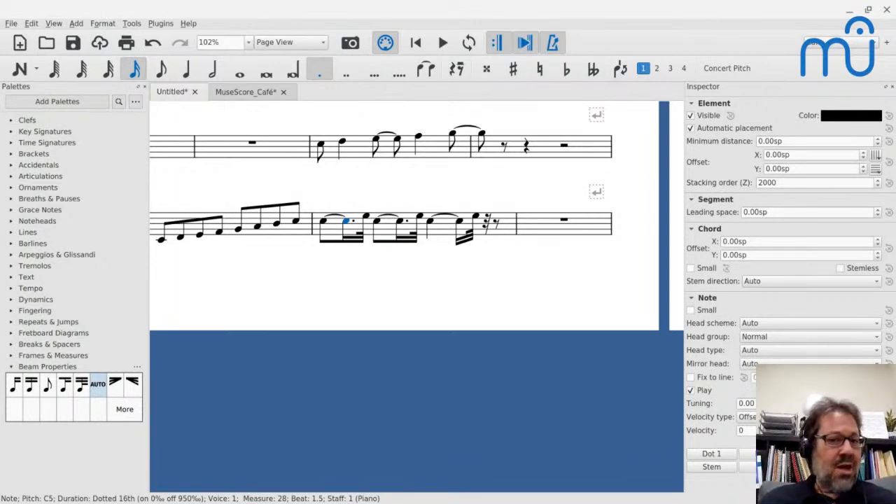
- Play back the syncopated rhythm from the start of measure 24
{"action": "left_click", "coordinate": [321, 147]}
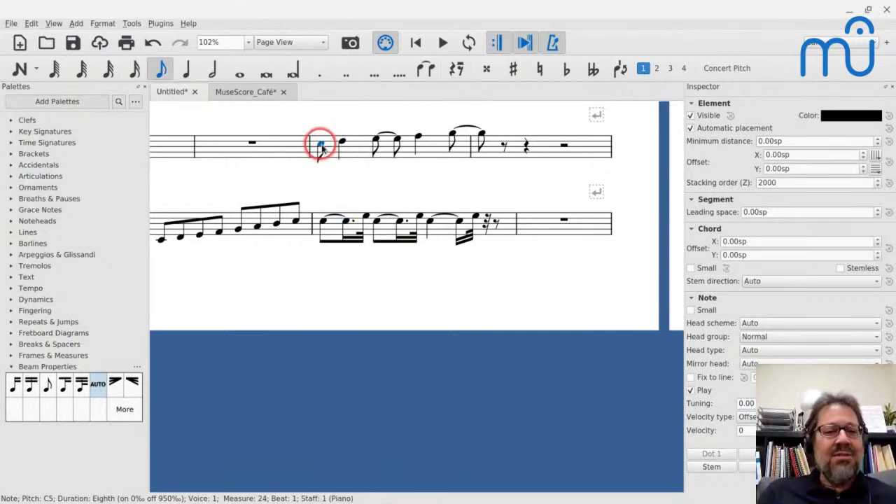
{"action": "left_click", "coordinate": [352, 152]}
{"action": "key", "text": "space"}
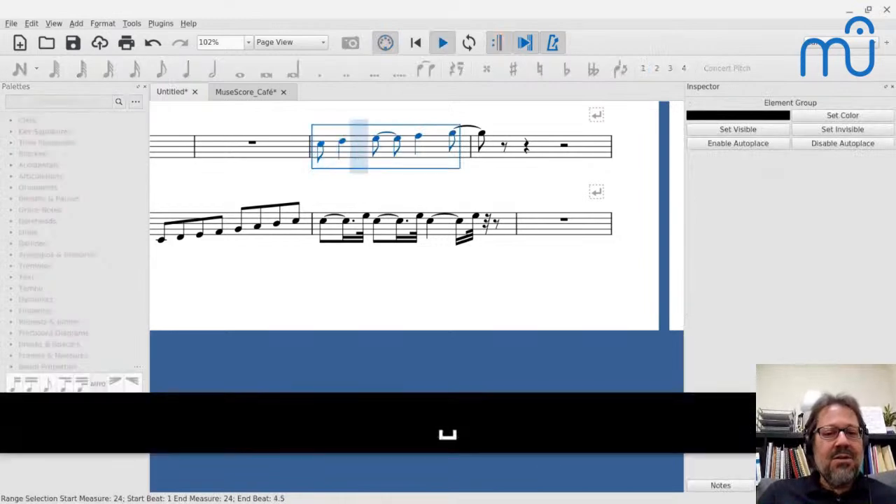
{"action": "key", "text": "space"}
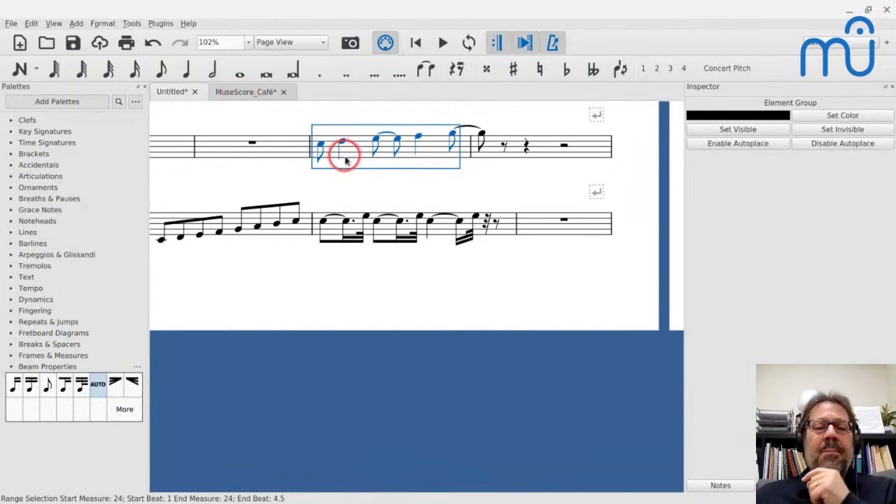
- Try adding a G5 above the tied E5 at beat 2.5 of measure 24, and undo the attempt
{"action": "left_click", "coordinate": [376, 143]}
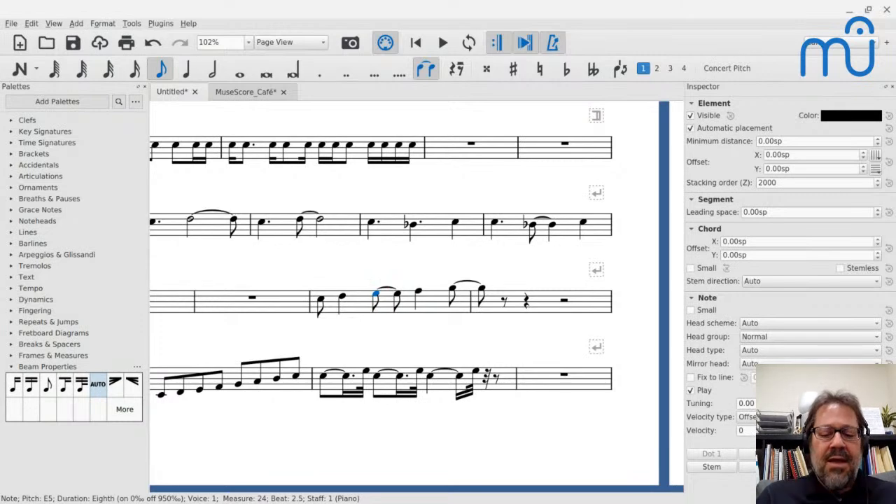
{"action": "key", "text": "shift+g"}
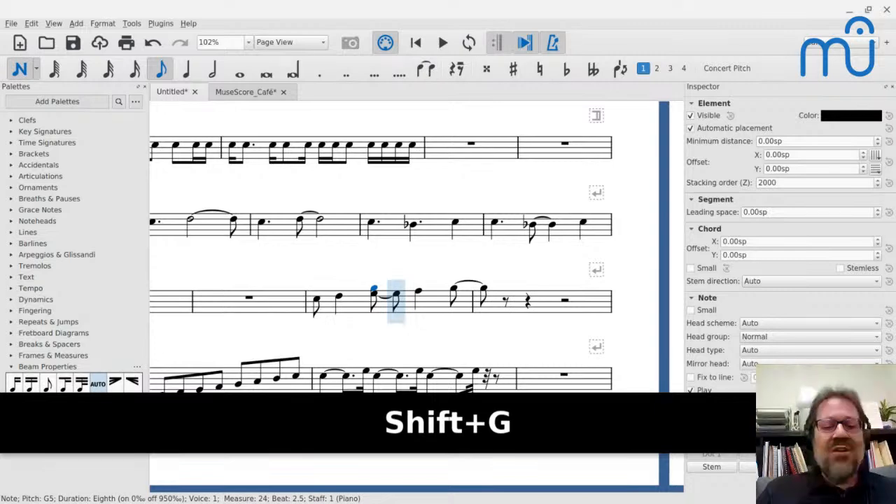
{"action": "left_click", "coordinate": [369, 219]}
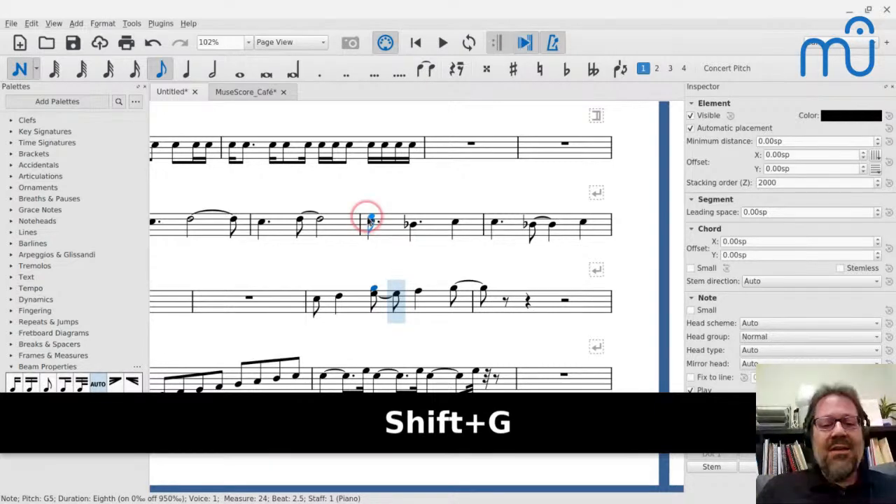
{"action": "key", "text": "Escape"}
{"action": "key", "text": "ctrl+z"}
- In note input mode, add a G5 above the E5 at beat 2.5 of measure 24 to form a chord
{"action": "key", "text": "n"}
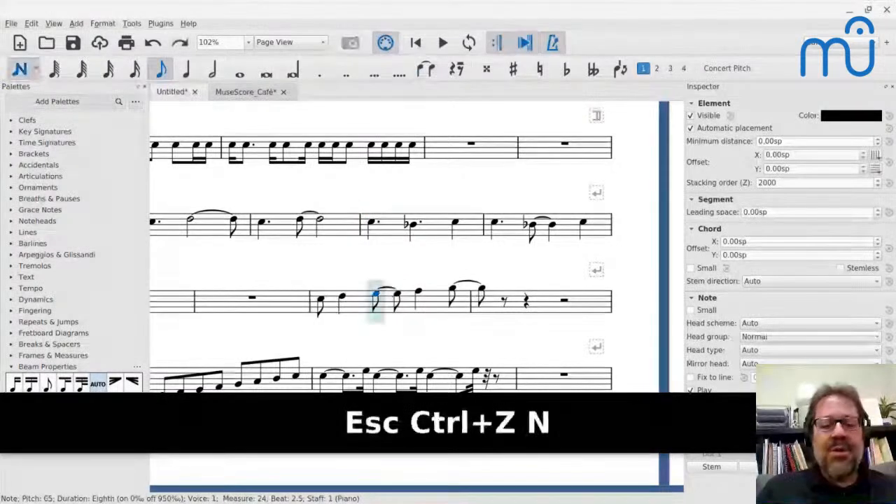
{"action": "key", "text": "shift+g"}
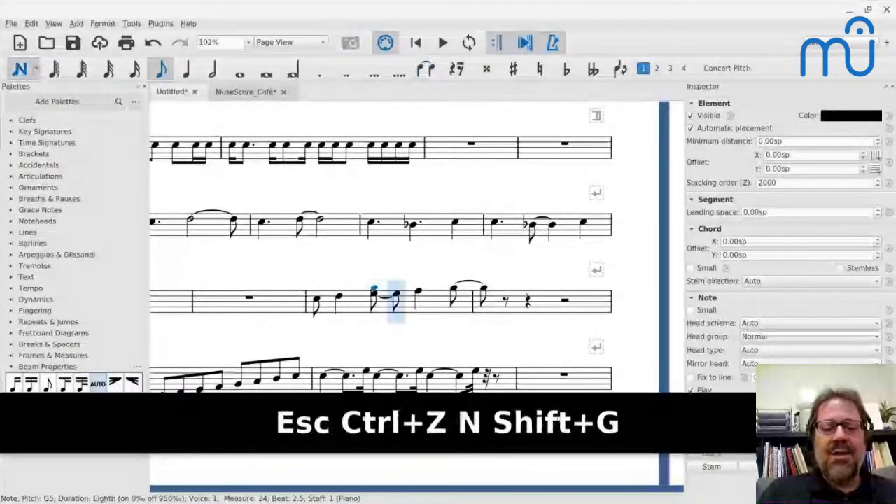
{"action": "key", "text": "ctrl+z"}
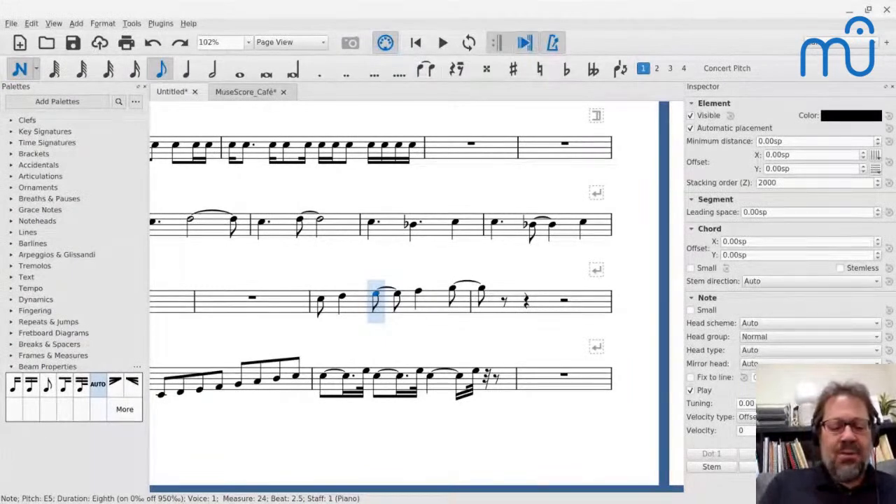
{"action": "key", "text": "g"}
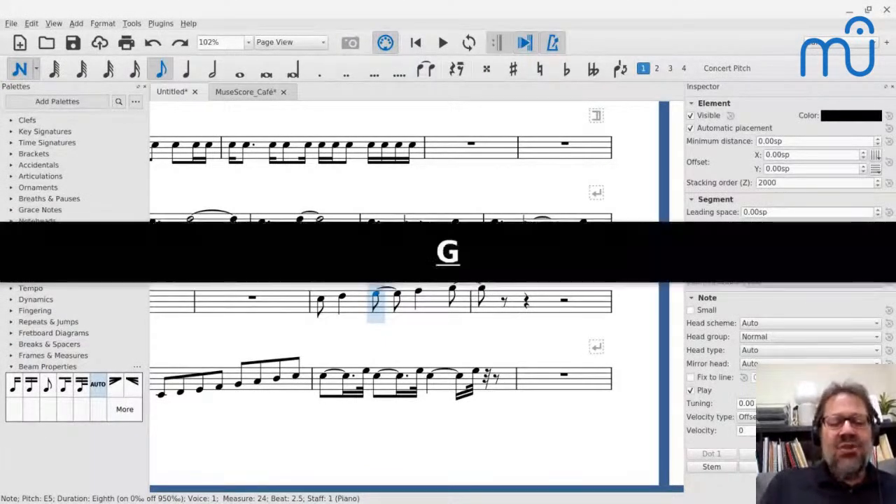
{"action": "key", "text": "ctrl+z"}
{"action": "key", "text": "shift+g"}
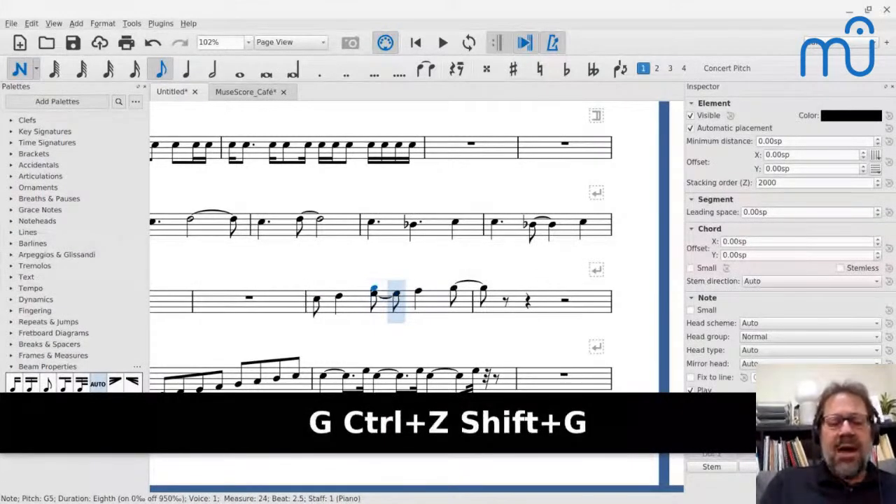
- Try the ordinary Tie command on the added G5 in measure 24, and undo each attempt
{"action": "key", "text": "shift+equal"}
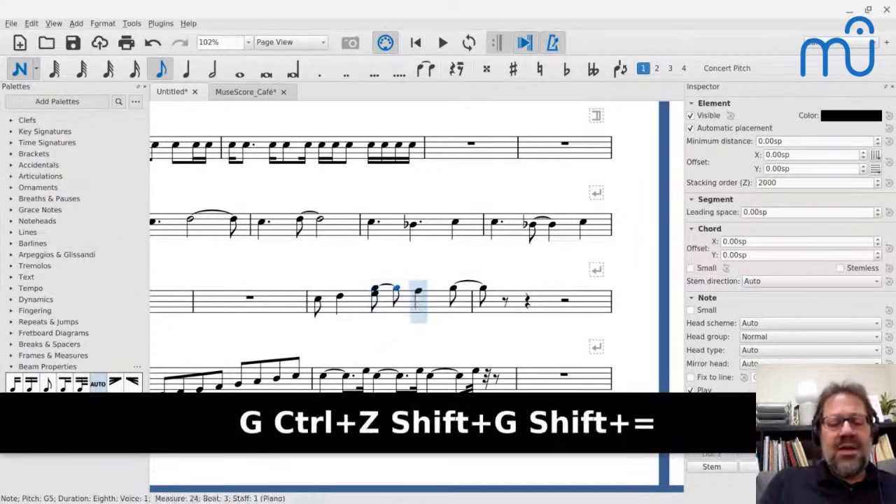
{"action": "key", "text": "ctrl+z"}
{"action": "left_click_drag", "start_coordinate": [340, 240], "coordinate": [390, 219]}
{"action": "key", "text": "shift+equal"}
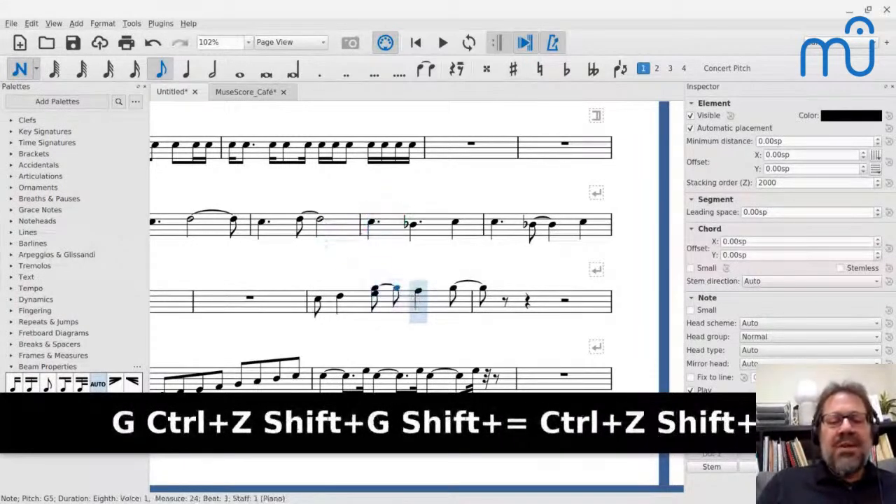
{"action": "key", "text": "ctrl+z"}
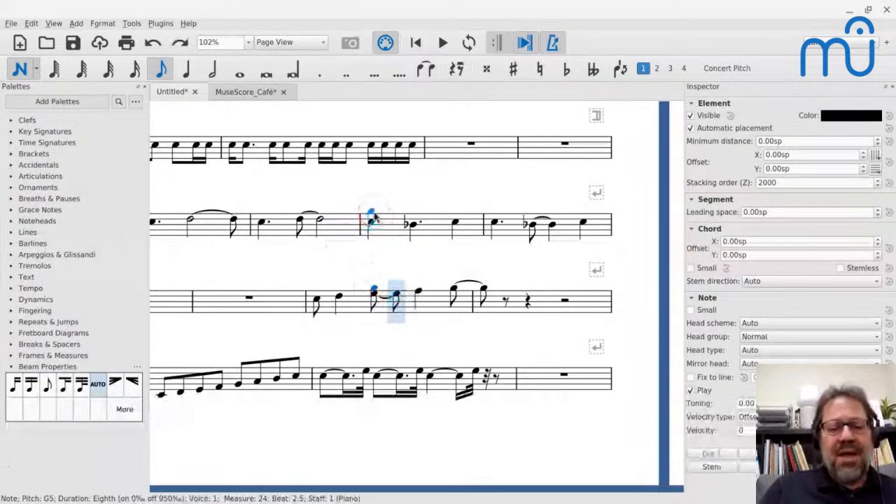
{"action": "key", "text": "shift+equal"}
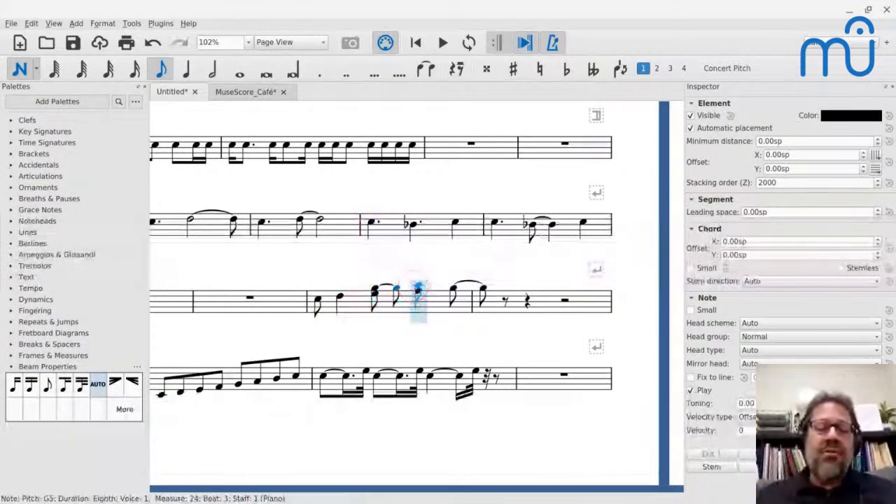
{"action": "key", "text": "ctrl+z"}
- Search the keyboard shortcut preferences for "tie" to find the command that adds a tied note to a chord
{"action": "left_click", "coordinate": [218, 220]}
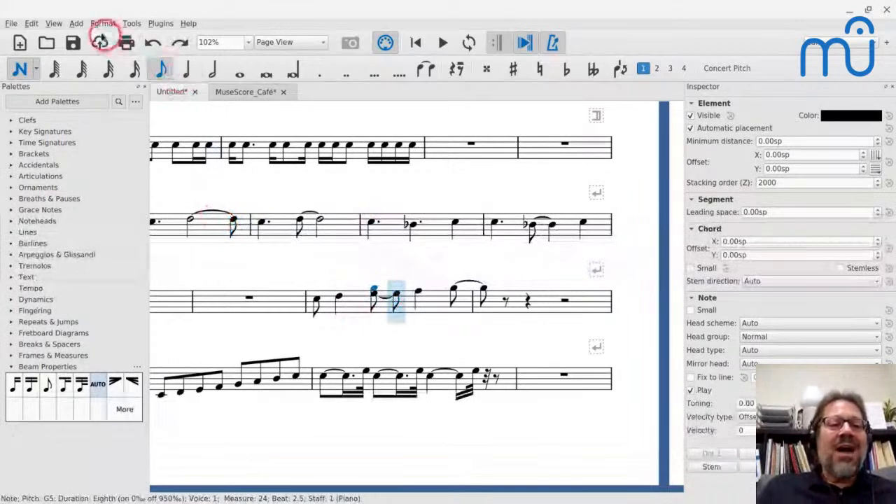
{"action": "left_click", "coordinate": [31, 23]}
{"action": "left_click", "coordinate": [63, 195]}
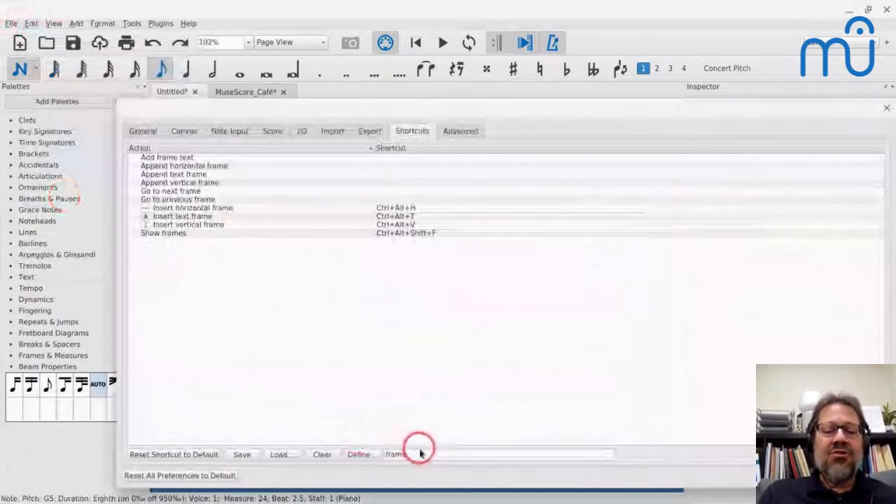
{"action": "left_click", "coordinate": [436, 449]}
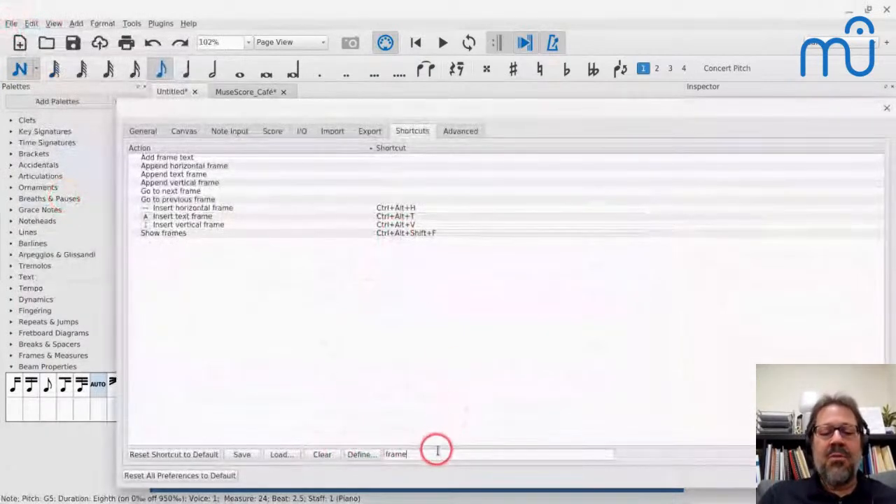
{"action": "key", "text": "ctrl+a"}
{"action": "type", "text": "tie"}
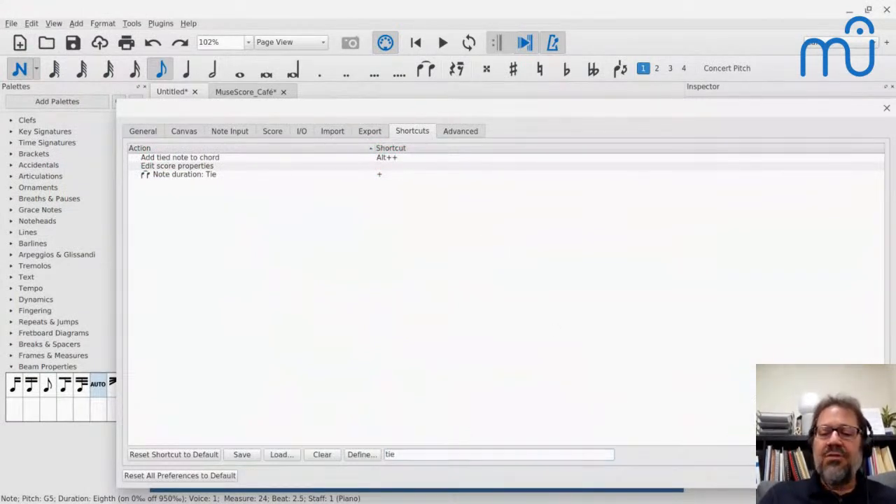
{"action": "key", "text": "Escape"}
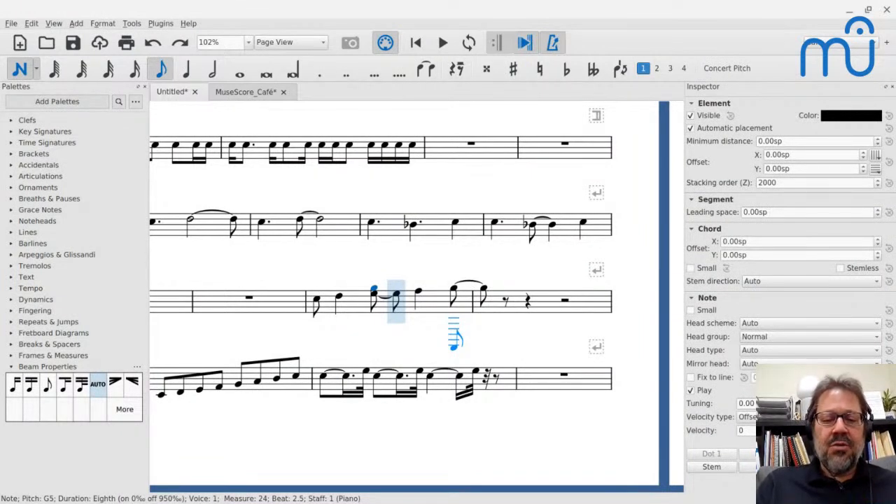
- Use Add tied note to chord to extend the G5 into beat 3 of measure 24, and advance input to measure 25's eighth rest
{"action": "key", "text": "alt+equal"}
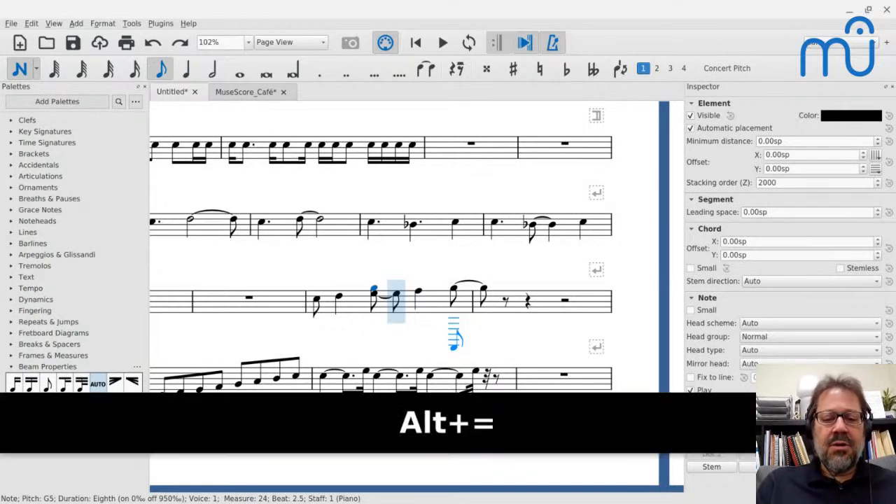
{"action": "key", "text": "shift+alt+equal"}
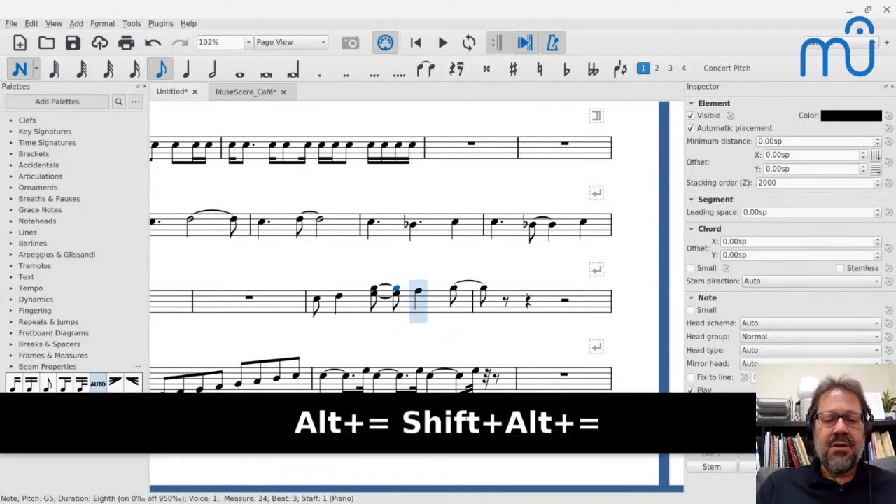
{"action": "key", "text": "ctrl+z"}
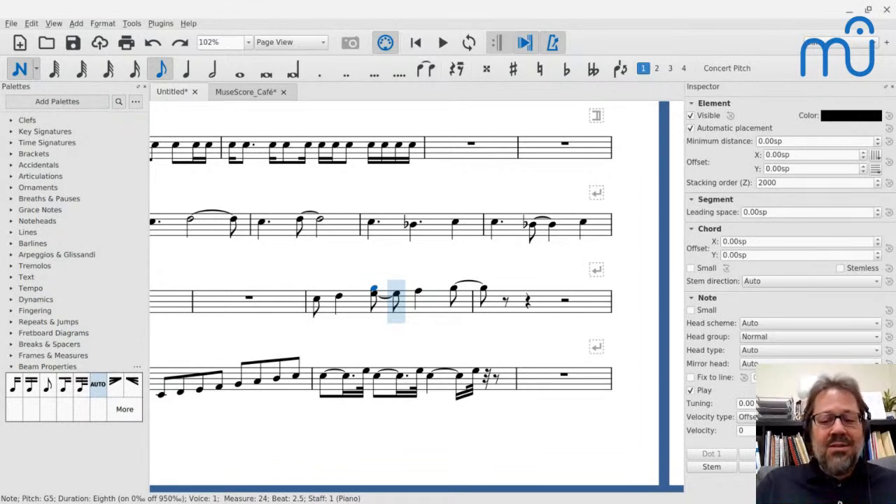
{"action": "key", "text": "shift+alt+equal"}
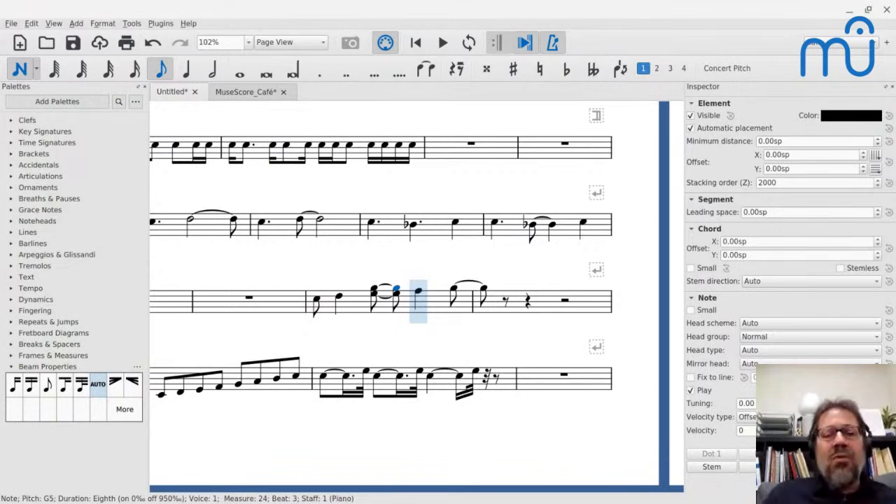
{"action": "key", "text": "Right"}
{"action": "key", "text": "Right"}
{"action": "key", "text": "Right"}
{"action": "key", "text": "Right"}
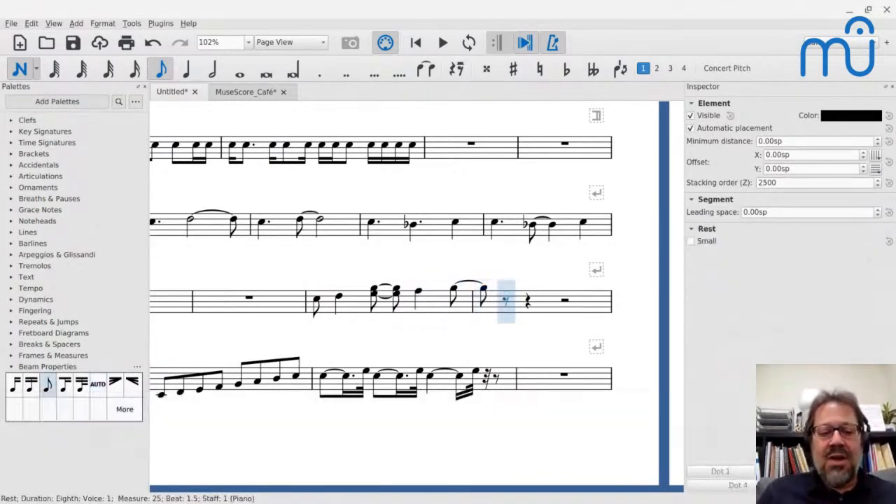
- Enter a quarter-note D5 at beat 1.5 and an eighth-note chord of E5 and G5 at beat 2.5 of measure 25
{"action": "key", "text": "5"}
{"action": "key", "text": "d"}
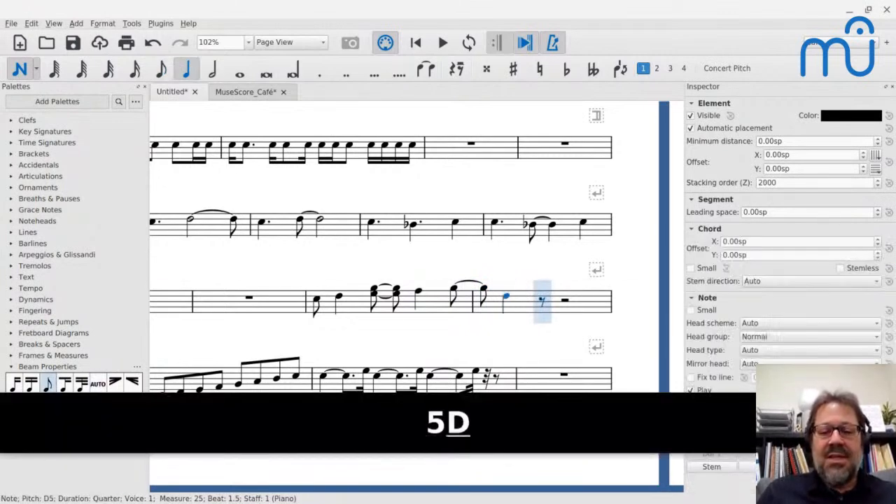
{"action": "key", "text": "4"}
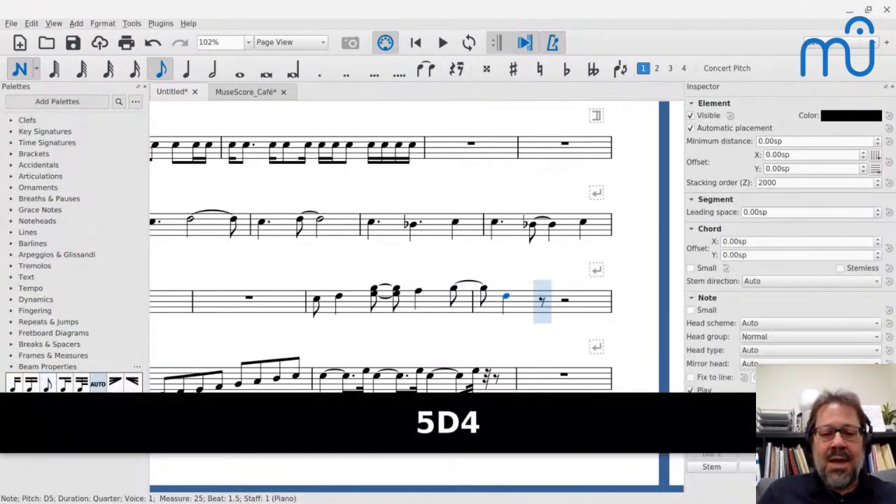
{"action": "key", "text": "e"}
{"action": "key", "text": "shift+g"}
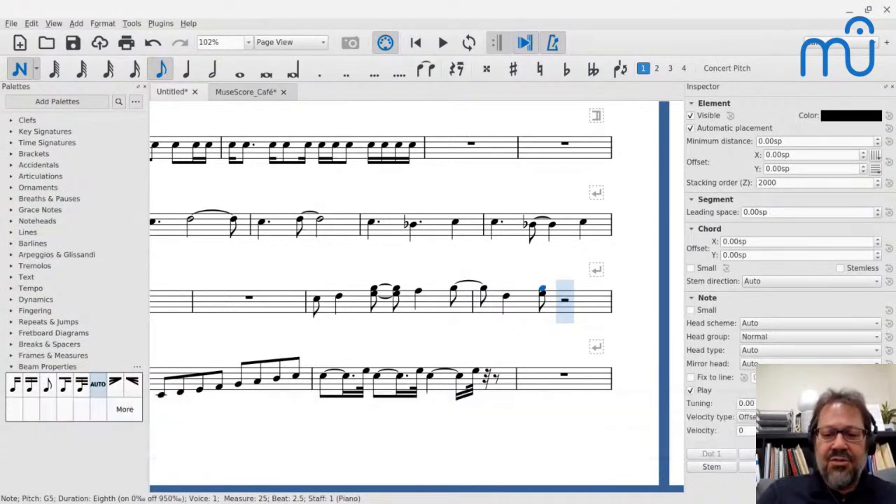
- Extend the whole E5–G5 chord into beat 3 of measure 25 with tied notes, and leave note input mode
{"action": "key", "text": "shift+equal"}
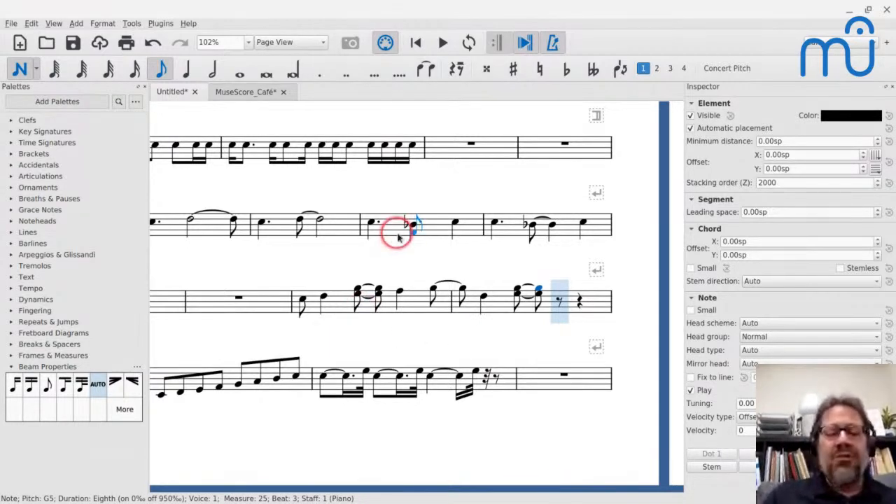
{"action": "key", "text": "Escape"}
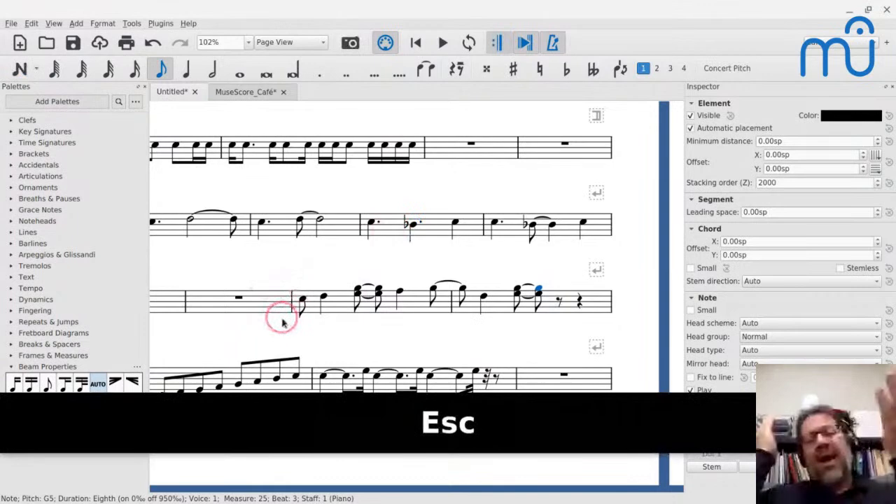
{"action": "left_click", "coordinate": [355, 299]}
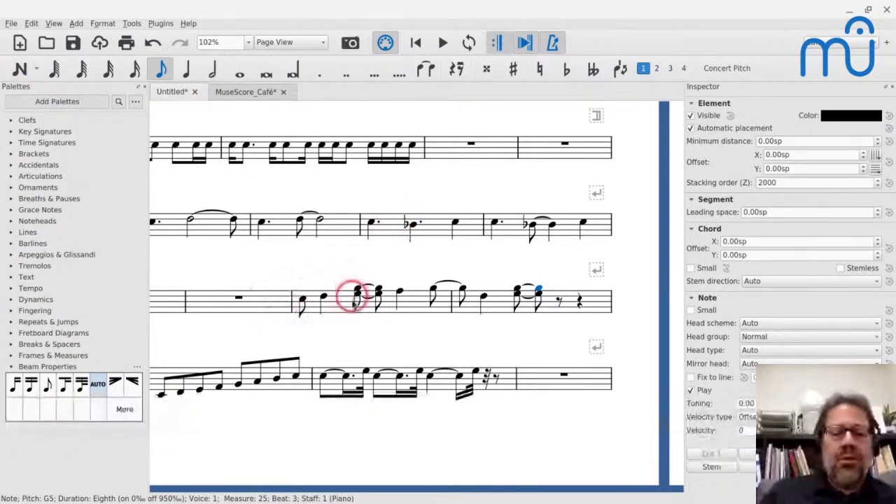
- Delete both ties joining the E5–G5 chords at beats 2.5 and 3 of measure 25
{"action": "left_click", "coordinate": [530, 296]}
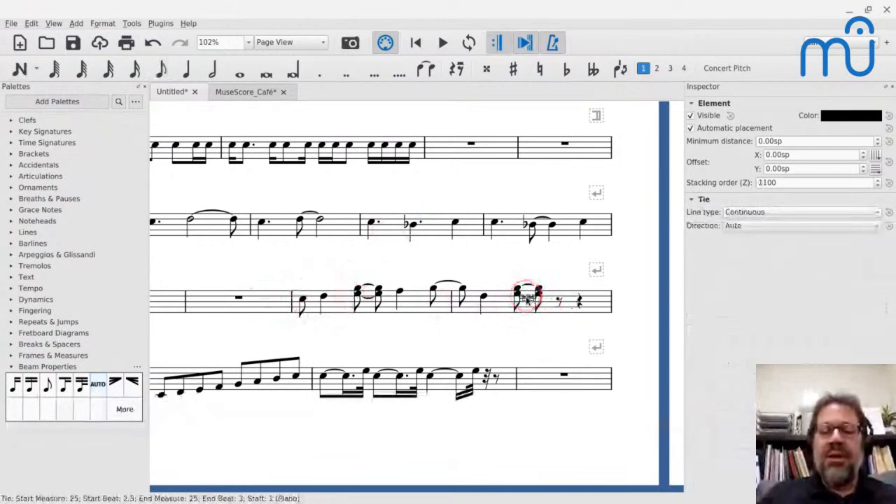
{"action": "key", "text": "BackSpace"}
{"action": "left_click", "coordinate": [525, 284]}
{"action": "key", "text": "BackSpace"}
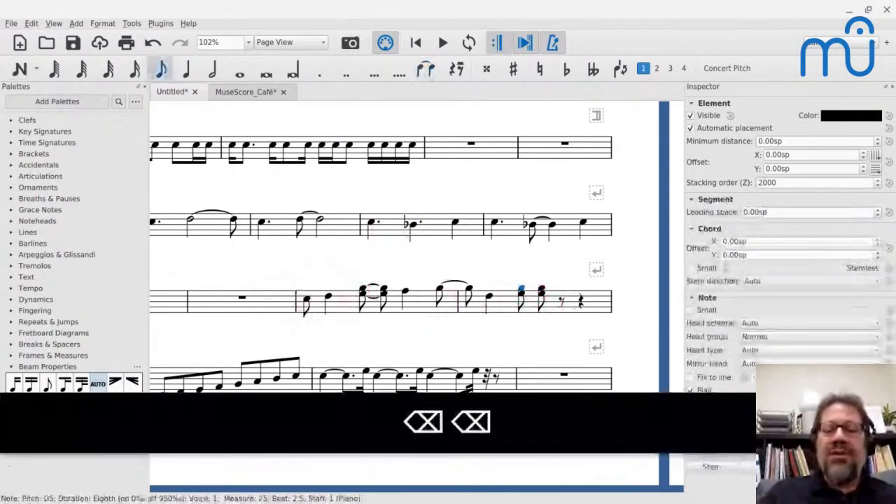
- Try tying the chord at beat 2.5 of measure 25 as a range selection, and undo the tie
{"action": "key", "text": "shift+Right"}
{"action": "key", "text": "shift+Left"}
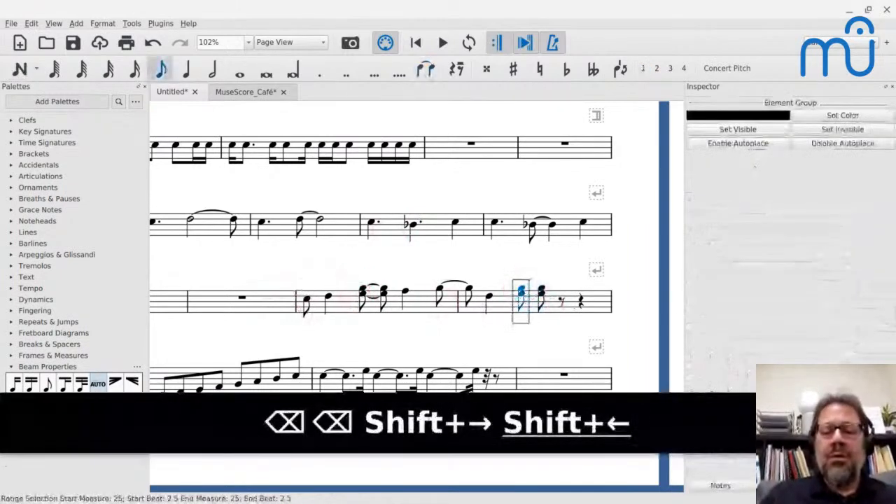
{"action": "key", "text": "shift+equal"}
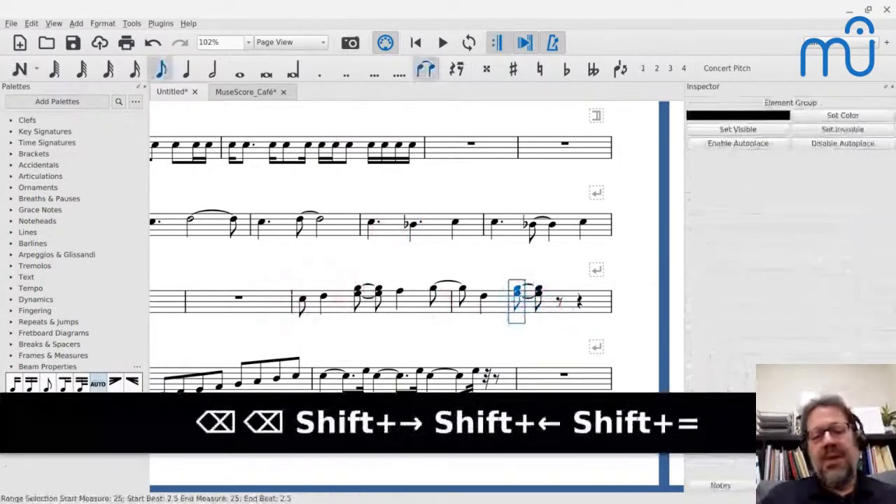
{"action": "key", "text": "ctrl+z"}
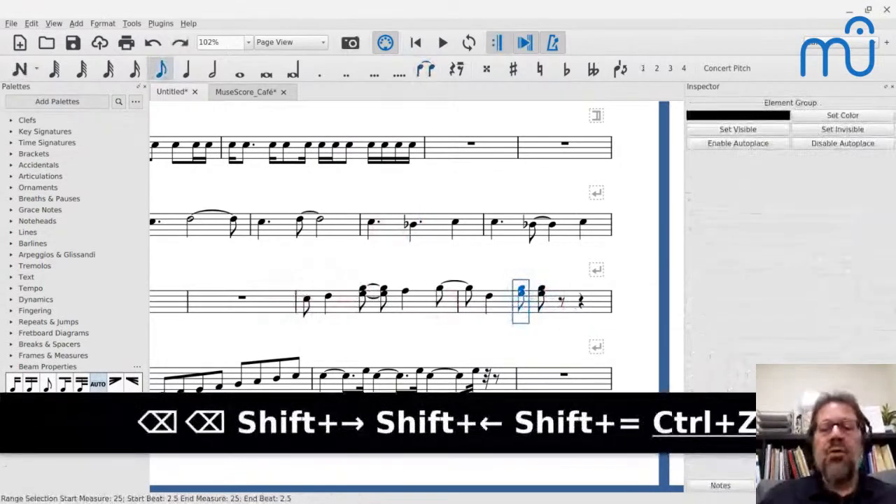
- Select the stem of the beat 2.5 chord in measure 25 and tie both its notes to the chord at beat 3
{"action": "left_click", "coordinate": [519, 306]}
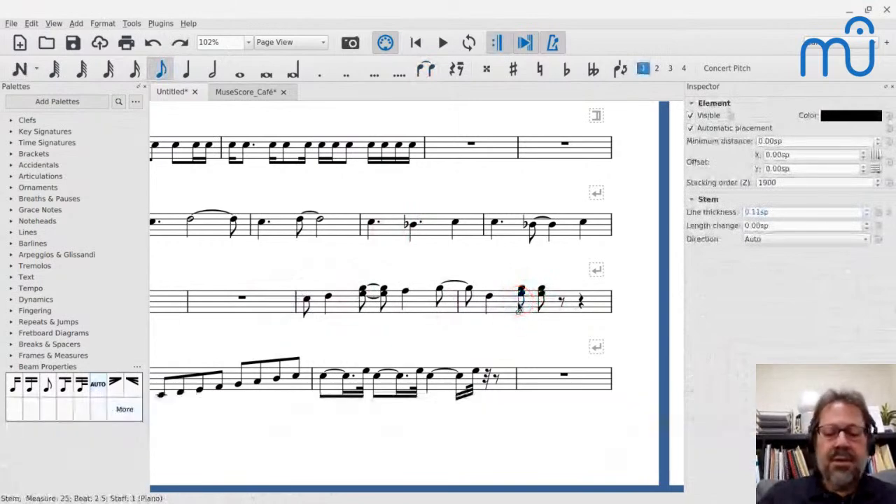
{"action": "key", "text": "shift+equal"}
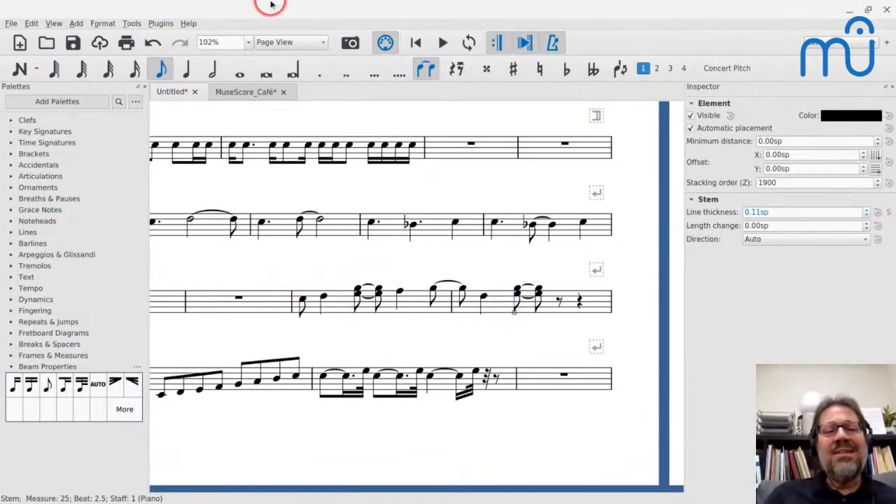
- Open the score Jingle_Bells - rhythm.mscz from the Jazz Piano Holiday folder under Scores/Courses
{"action": "left_click", "coordinate": [224, 98]}
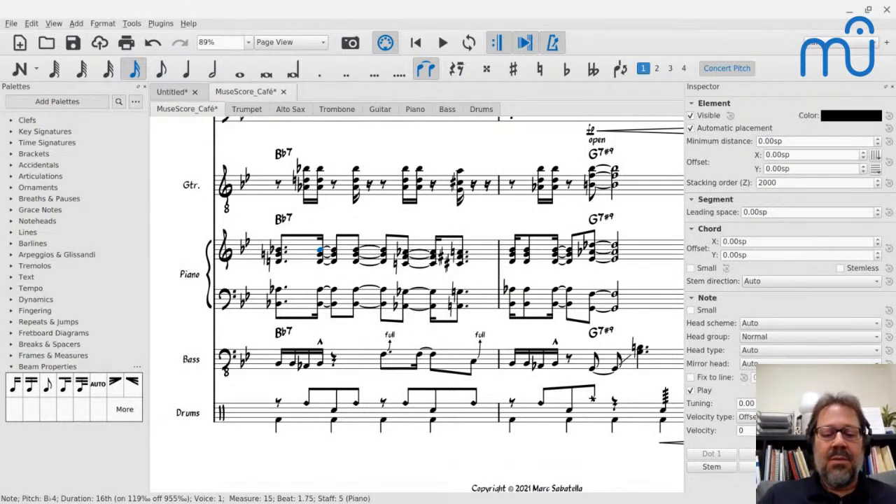
{"action": "key", "text": "ctrl+o"}
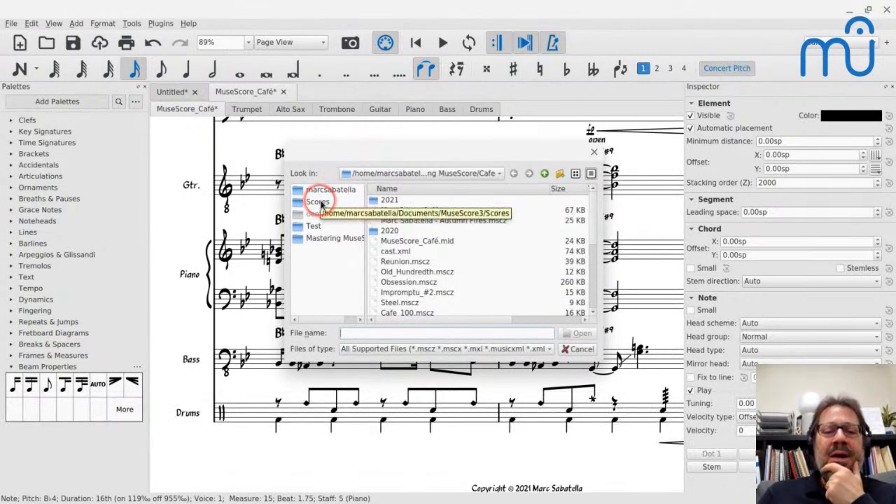
{"action": "left_click", "coordinate": [321, 203]}
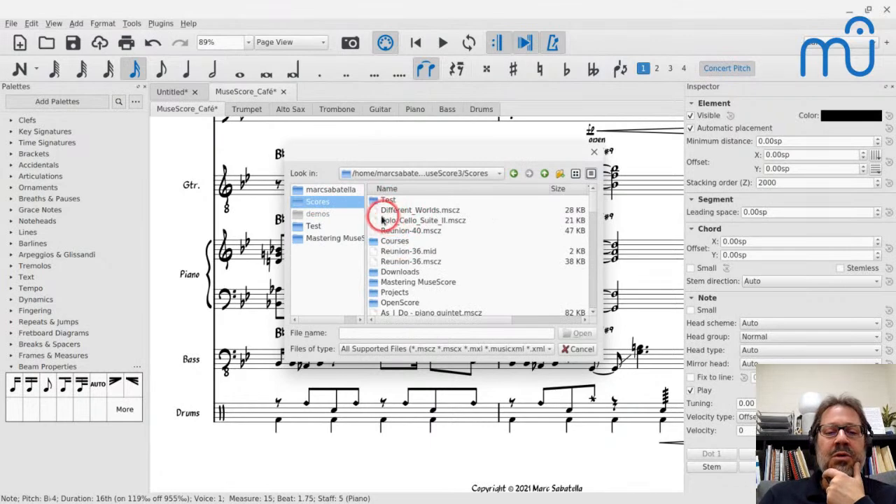
{"action": "double_click", "coordinate": [391, 243]}
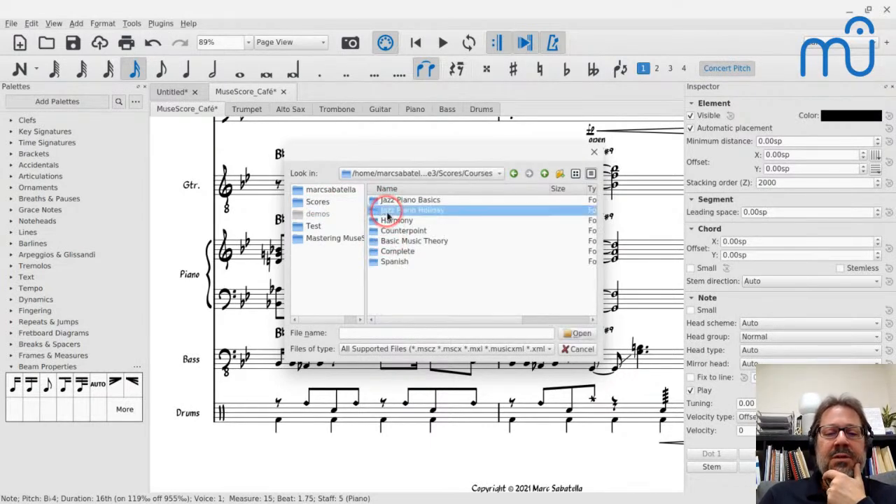
{"action": "double_click", "coordinate": [387, 211]}
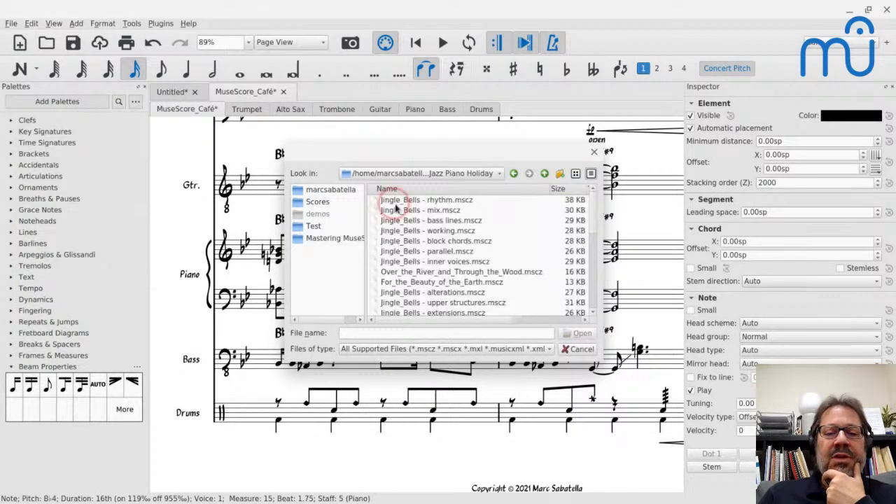
{"action": "left_click", "coordinate": [396, 200]}
{"action": "key", "text": "Return"}
{"action": "key", "text": "Return"}
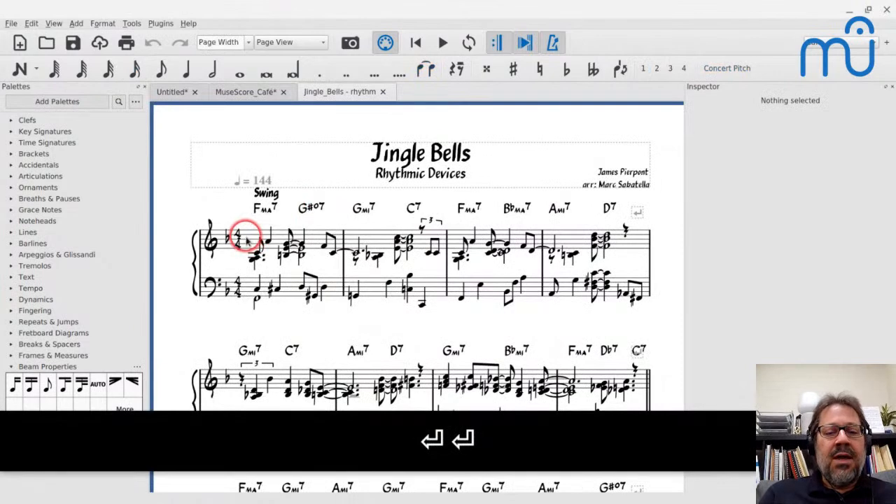
- Select the treble staff of measure 1 in Jingle Bells, start and stop playback briefly, and turn off the metronome
{"action": "scroll", "coordinate": [246, 240], "scroll_direction": "up", "scroll_amount": 2}
{"action": "scroll", "coordinate": [246, 240], "scroll_direction": "down", "scroll_amount": 1}
{"action": "left_click", "coordinate": [246, 240]}
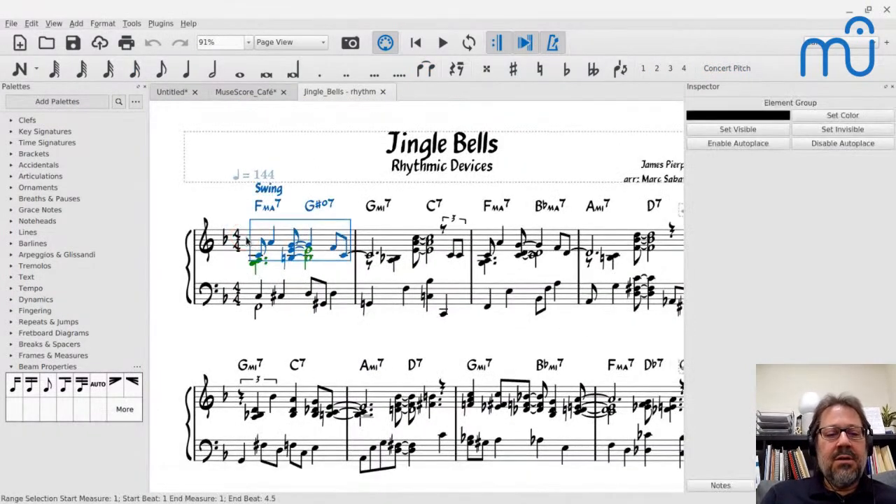
{"action": "key", "text": "space"}
{"action": "key", "text": "space"}
{"action": "left_click", "coordinate": [553, 43]}
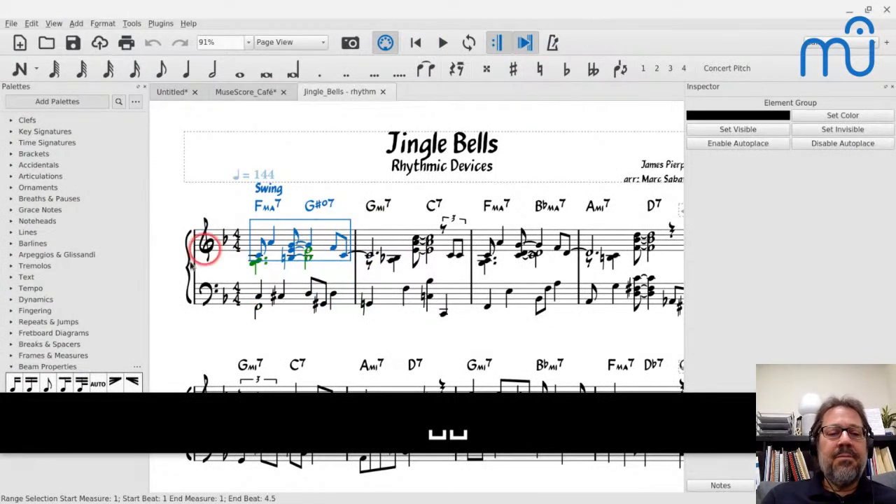
- Play Jingle Bells from measure 1 to near the end of the second system without the metronome
{"action": "key", "text": "space"}
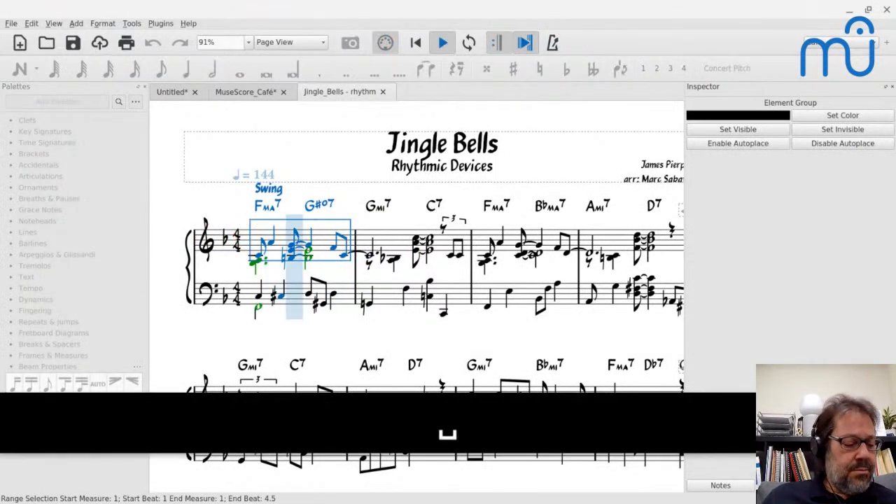
{"action": "key", "text": "space"}
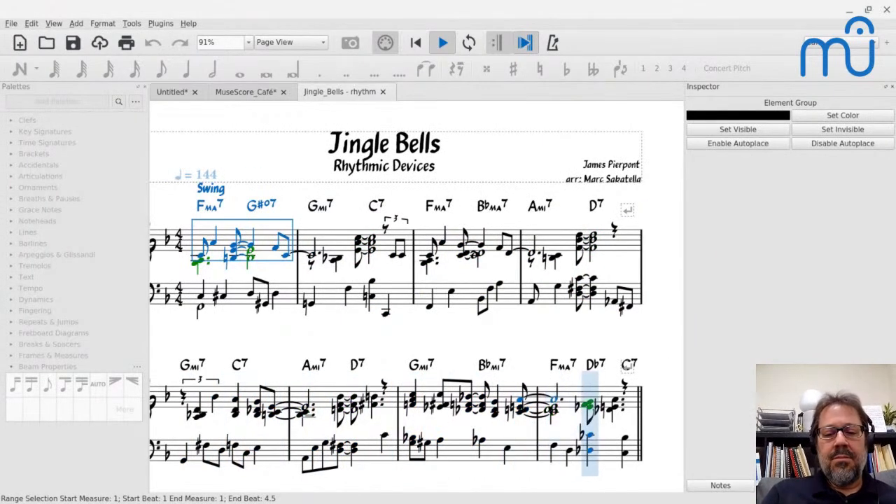
{"action": "key", "text": "space"}
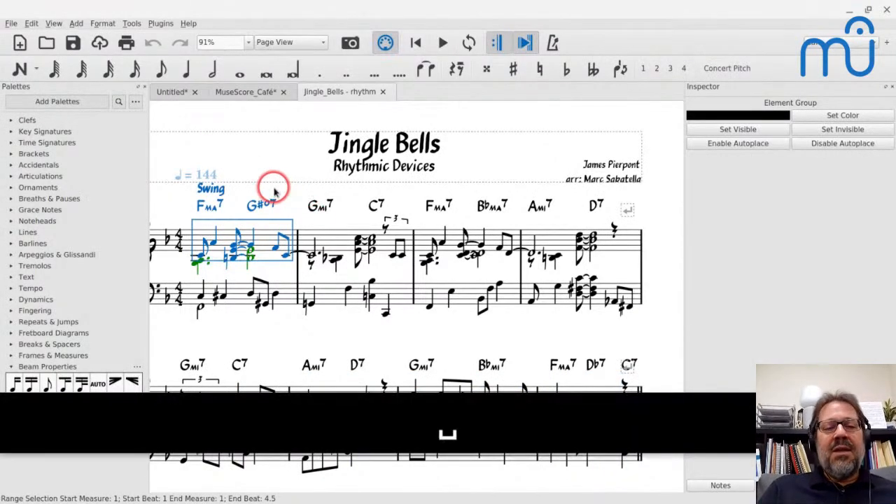
- Play briefly from the opening C4 of measure 1, and select the treble notes from beat 1 through beat 2.5
{"action": "left_click_drag", "start_coordinate": [280, 184], "coordinate": [303, 159]}
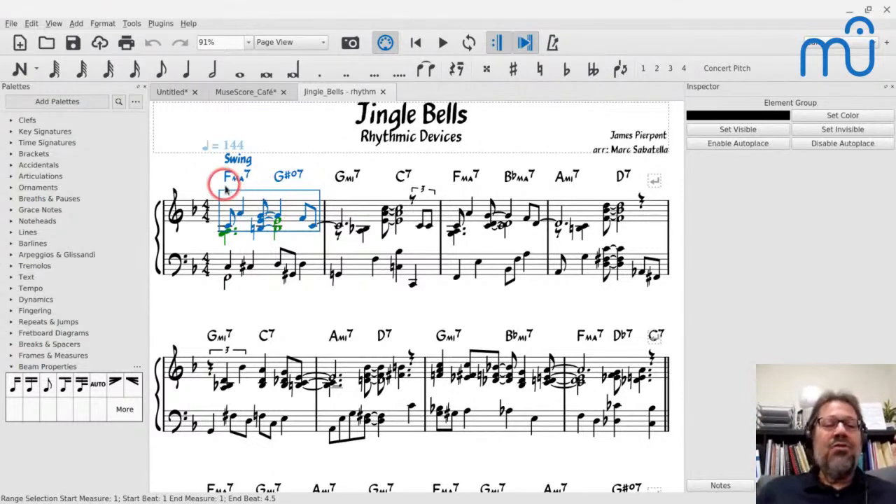
{"action": "key", "text": "Escape"}
{"action": "left_click", "coordinate": [225, 231]}
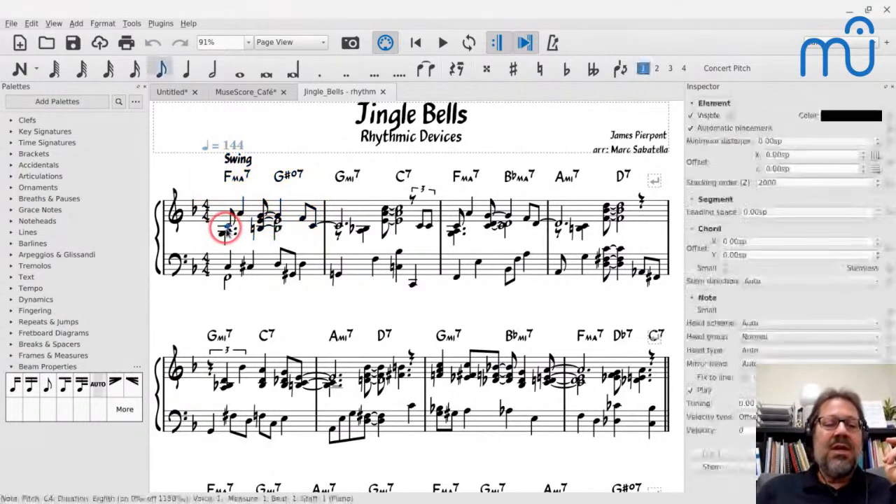
{"action": "key", "text": "space"}
{"action": "key", "text": "space"}
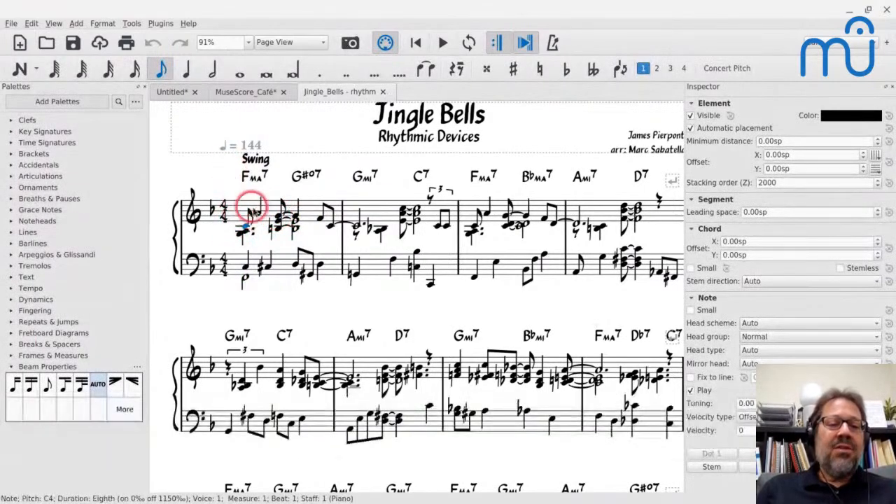
{"action": "key", "text": "shift+Right"}
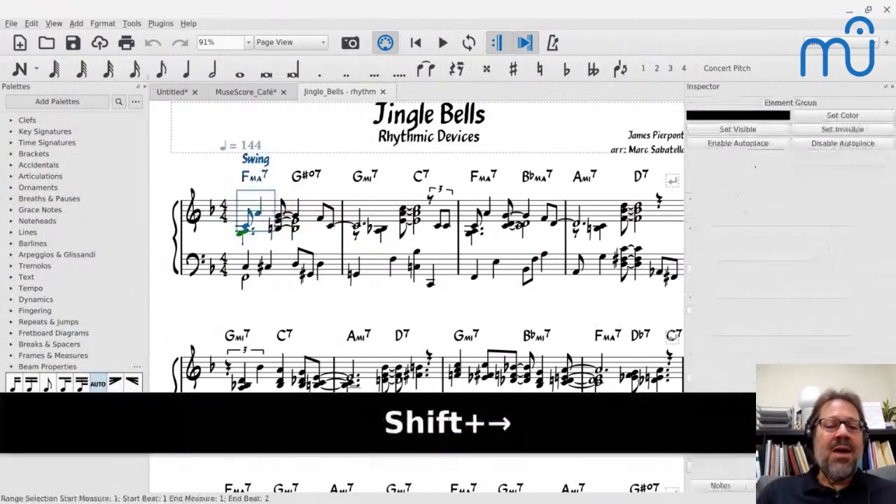
{"action": "key", "text": "shift+Right"}
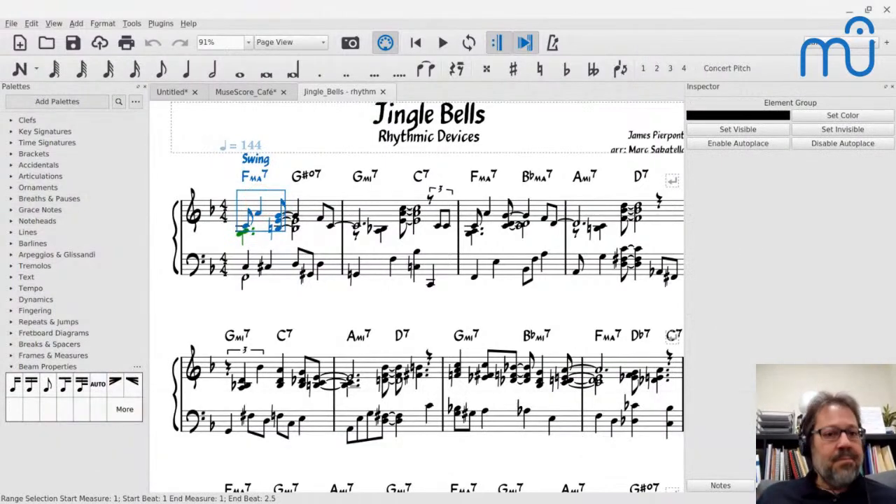
- Return to the Untitled score and step through the last notes of measure 11 to the C5 at beat 4.5
{"action": "left_click", "coordinate": [165, 93]}
{"action": "left_click", "coordinate": [286, 250]}
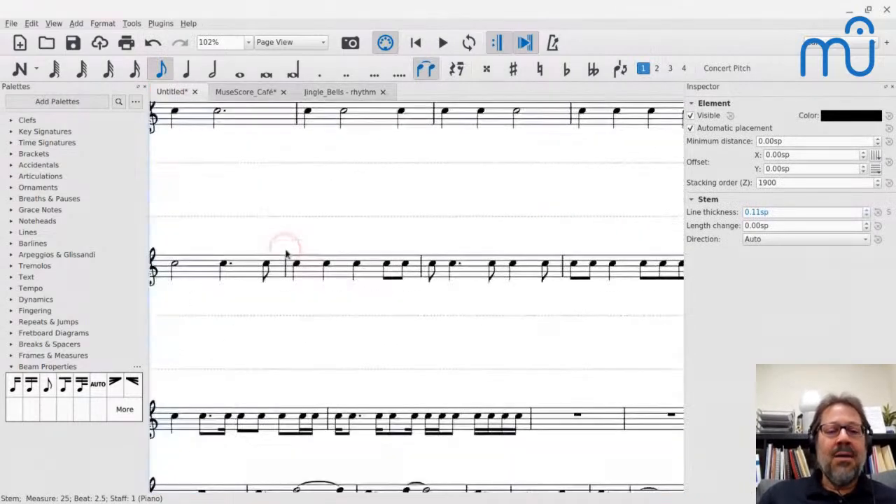
{"action": "scroll", "coordinate": [286, 254], "scroll_direction": "down", "scroll_amount": 1}
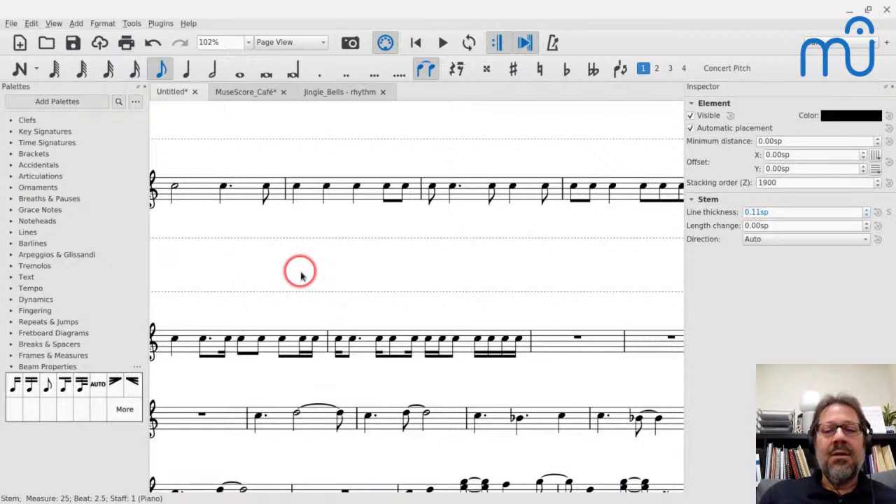
{"action": "key", "text": "Right"}
{"action": "key", "text": "Right"}
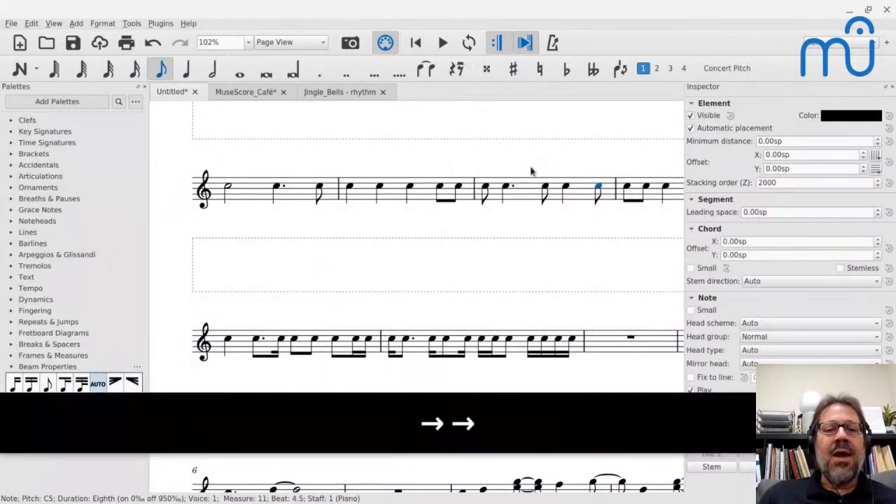
- Return to the Jingle Bells score and select the treble notes from beat 3 through beat 4.5 of measure 1
{"action": "left_click", "coordinate": [241, 91]}
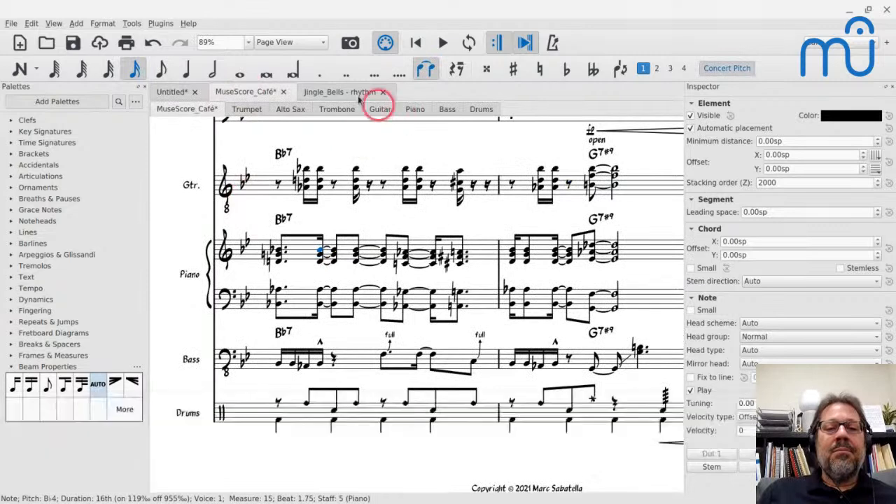
{"action": "left_click", "coordinate": [339, 91]}
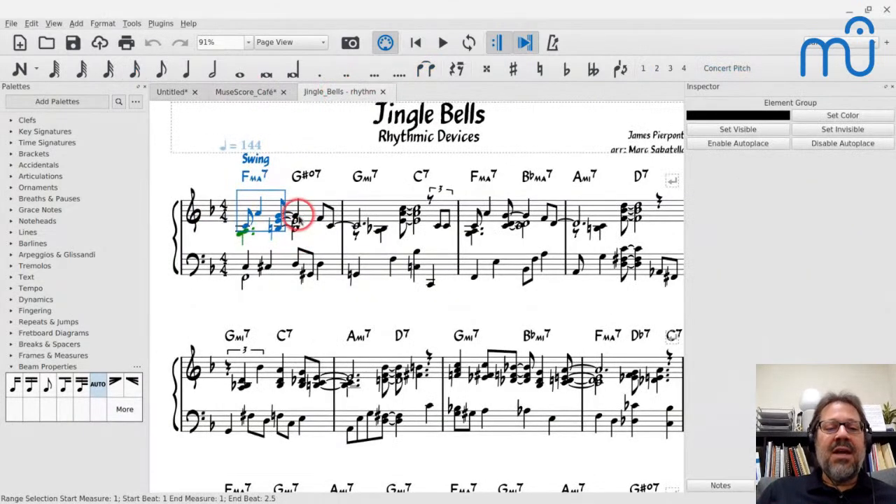
{"action": "left_click", "coordinate": [294, 217]}
{"action": "key", "text": "shift+Right"}
{"action": "key", "text": "shift+Right"}
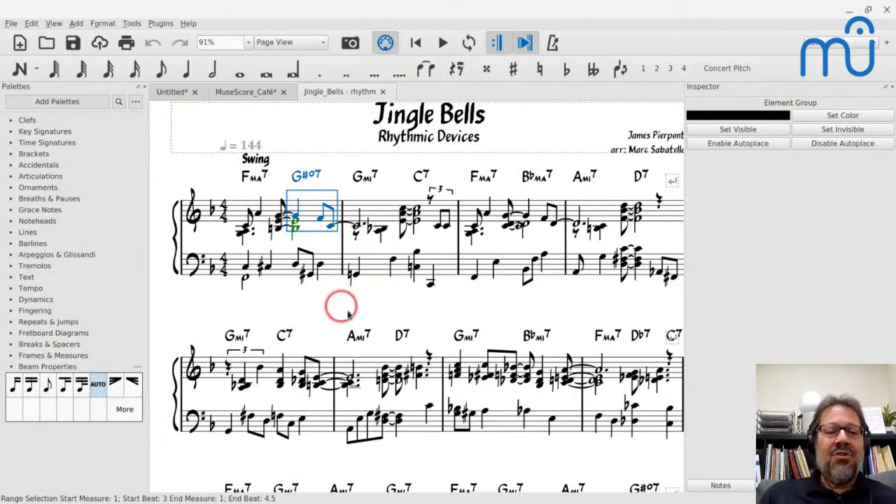
- Play briefly from beat 2.5 of measure 6, and select that measure's treble notes for beats 1 through 2.5, then beats 3 through 4
{"action": "left_click", "coordinate": [383, 365]}
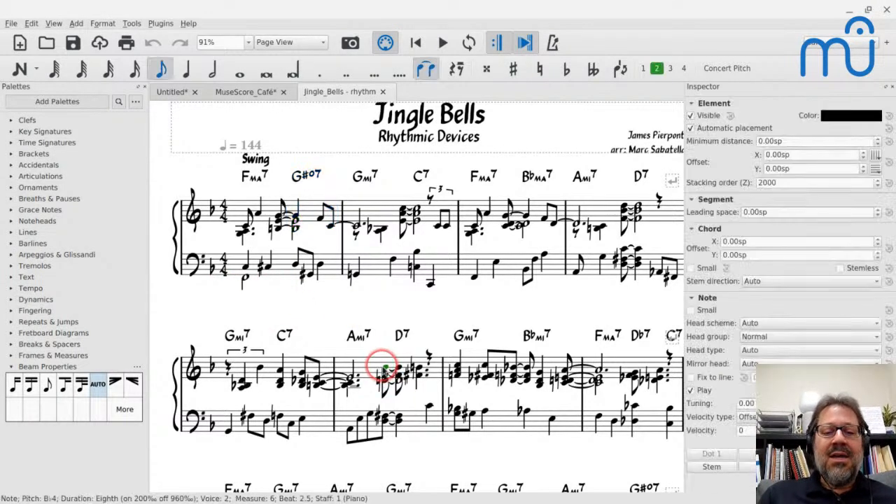
{"action": "key", "text": "space"}
{"action": "key", "text": "space"}
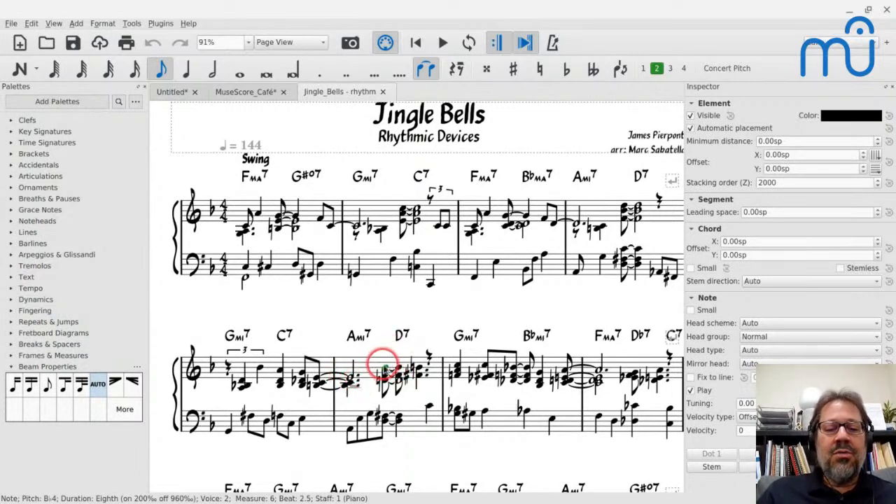
{"action": "key", "text": "shift+Left"}
{"action": "scroll", "coordinate": [384, 336], "scroll_direction": "down", "scroll_amount": 3}
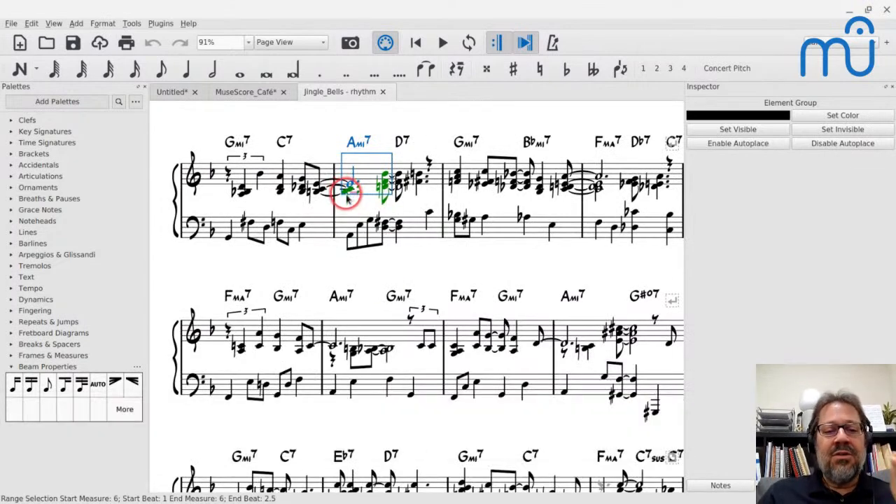
{"action": "left_click", "coordinate": [398, 177]}
{"action": "key", "text": "shift+Right"}
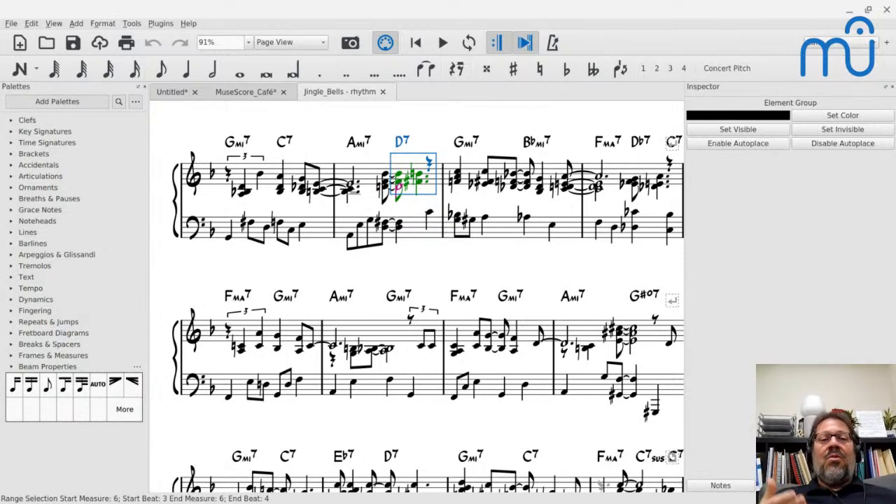
- Open the Jingle_Bells - mix score alongside the other open scores
{"action": "key", "text": "ctrl+o"}
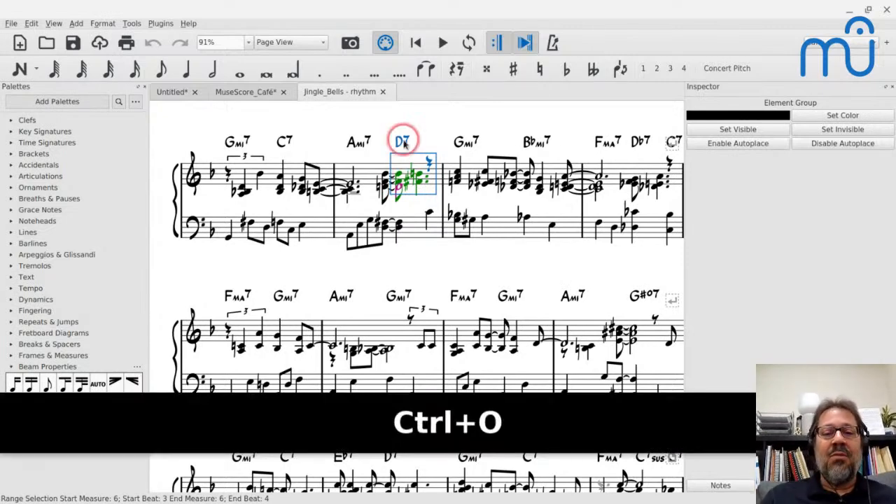
{"action": "left_click", "coordinate": [416, 201]}
{"action": "key", "text": "Return"}
{"action": "key", "text": "Return"}
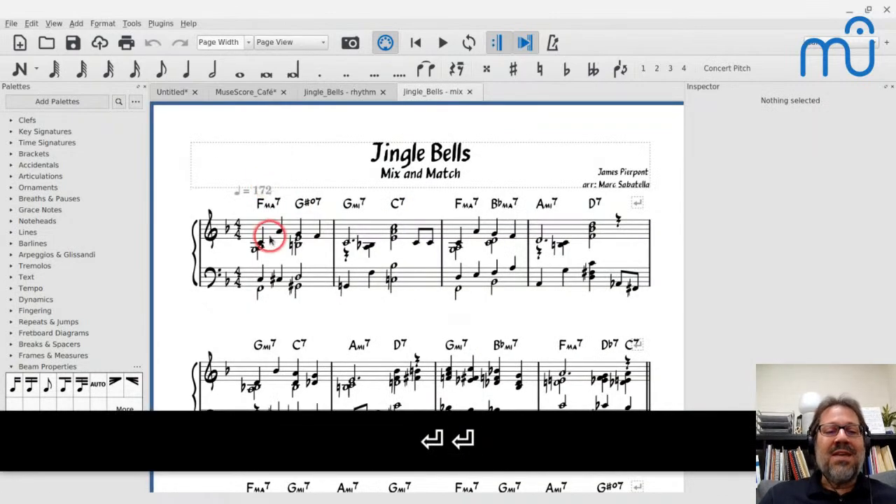
- Select the treble staff of measure 1 and play the Mix and Match arrangement from there through the third measure
{"action": "left_click", "coordinate": [270, 236]}
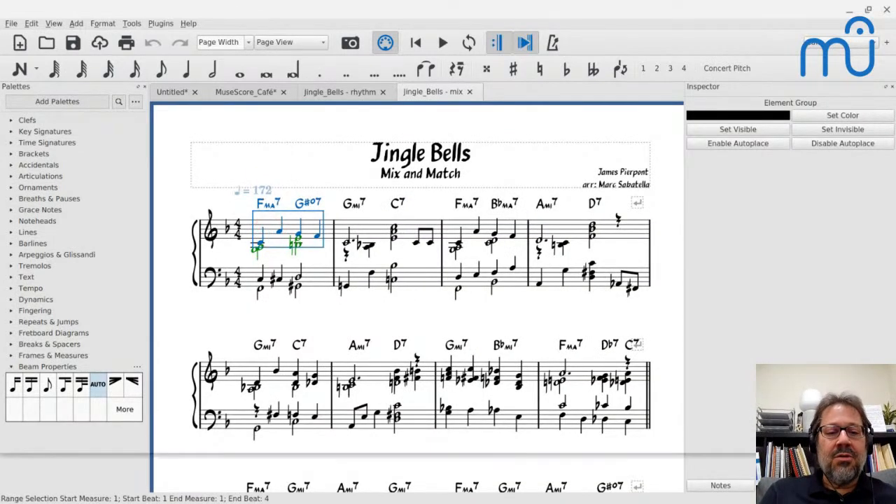
{"action": "key", "text": "space"}
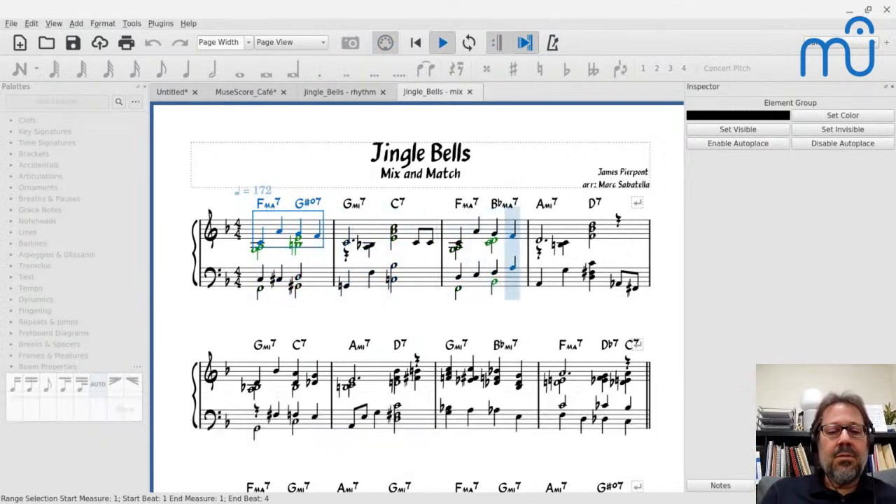
{"action": "key", "text": "space"}
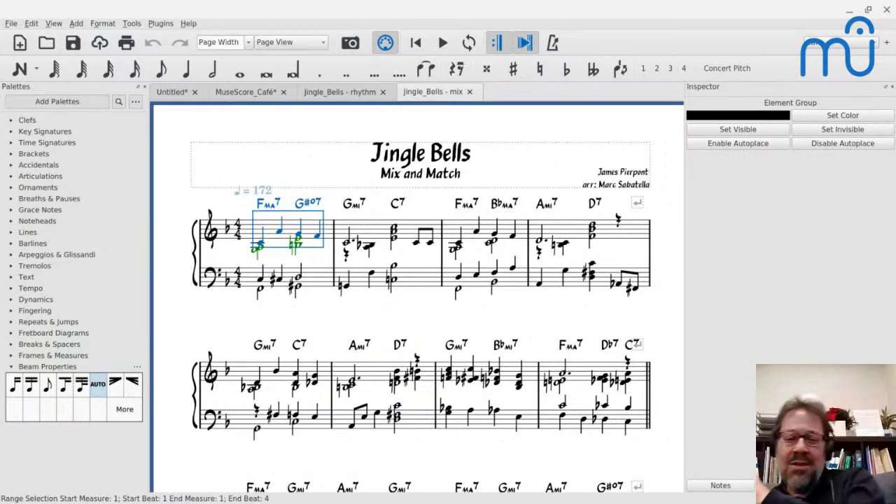
{"action": "left_click", "coordinate": [278, 233]}
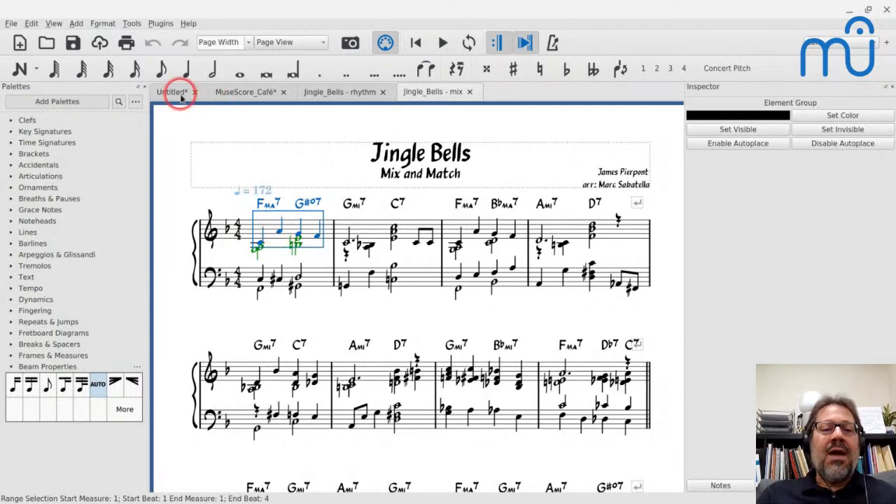
- Return to the Jingle_Bells - rhythm score and inspect the A4 at beat 1.5 and the G4 at beat 2.5 of measure 1
{"action": "left_click", "coordinate": [342, 94]}
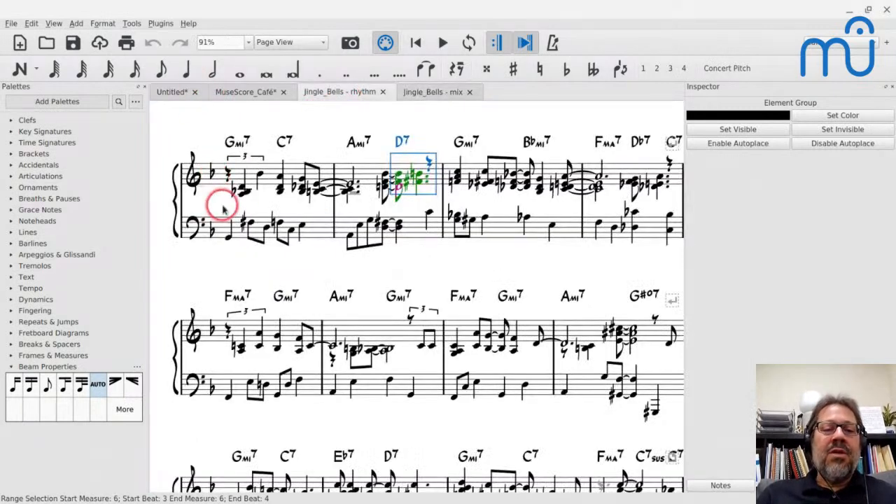
{"action": "scroll", "coordinate": [223, 210], "scroll_direction": "up", "scroll_amount": 3}
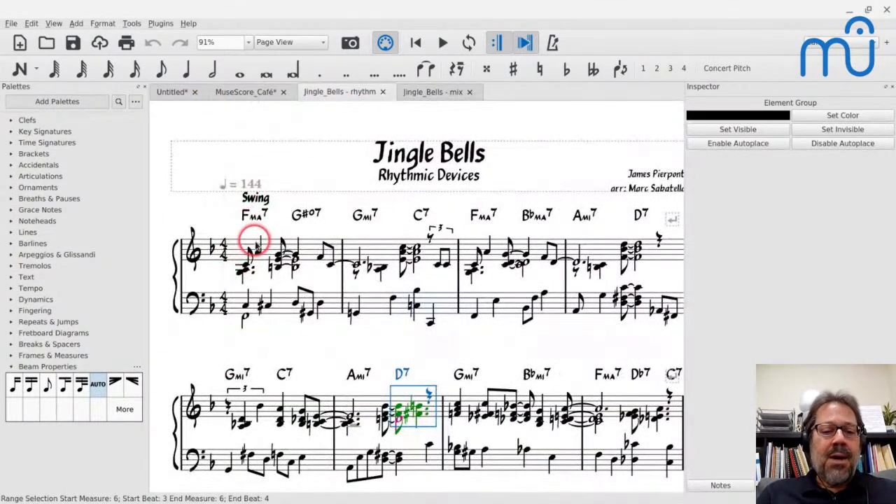
{"action": "left_click", "coordinate": [257, 250]}
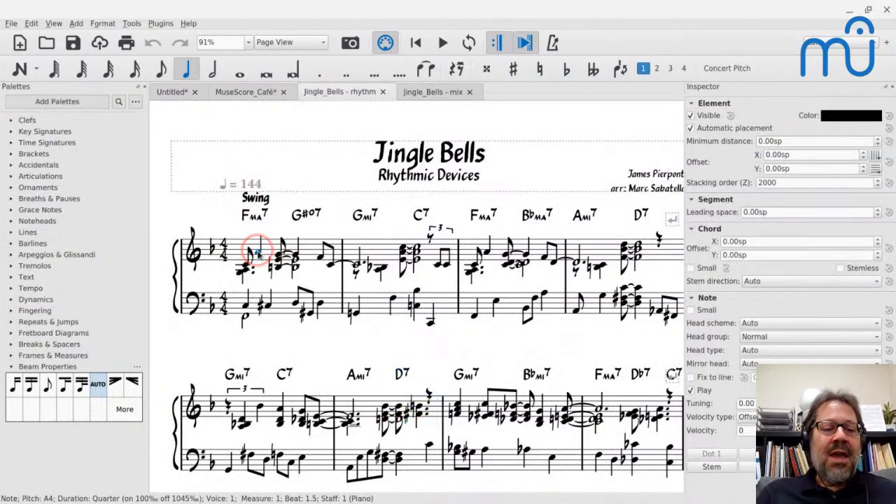
{"action": "left_click", "coordinate": [279, 255]}
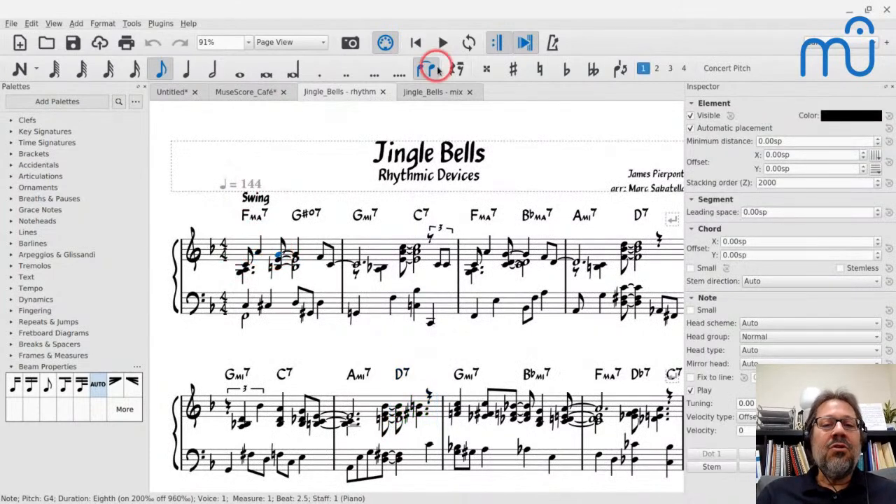
- Switch to the Jingle_Bells - mix score and select the G4 at beat 3 of measure 1 for comparison
{"action": "left_click", "coordinate": [430, 93]}
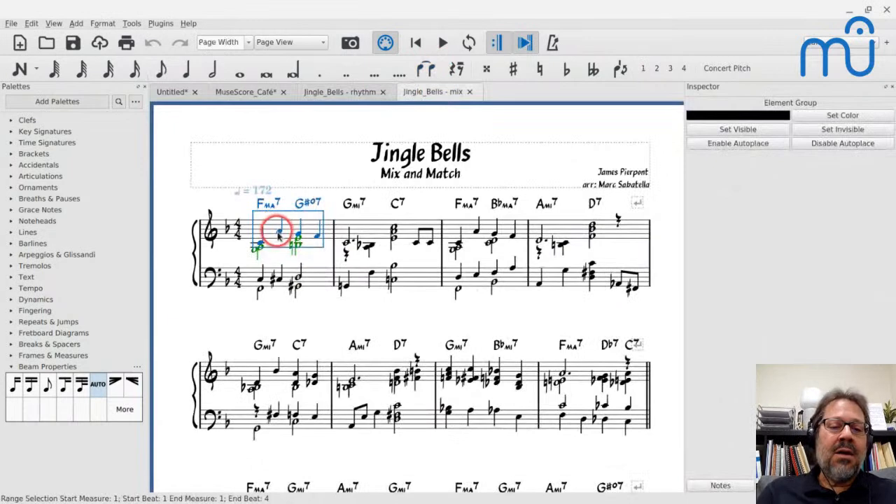
{"action": "left_click", "coordinate": [295, 237]}
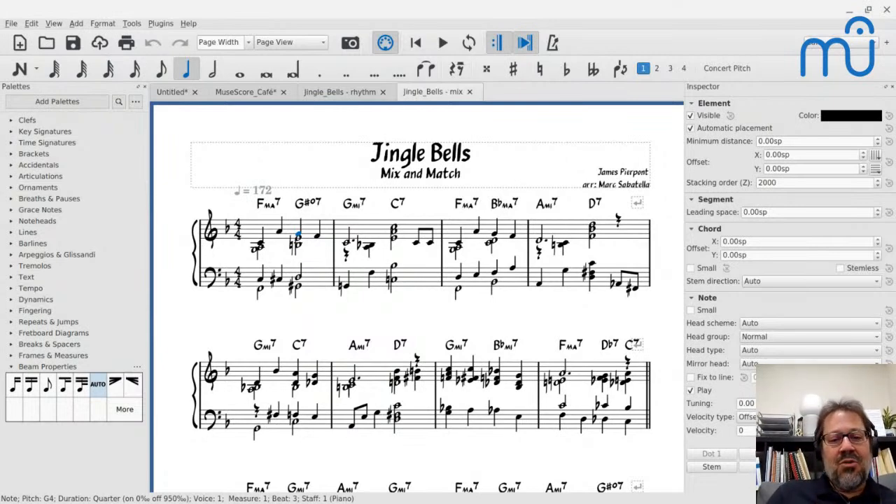
- Return to the Jingle_Bells - rhythm score and change the tied G4 chord at beat 2.5 of measure 1 to a quarter note
{"action": "left_click", "coordinate": [323, 93]}
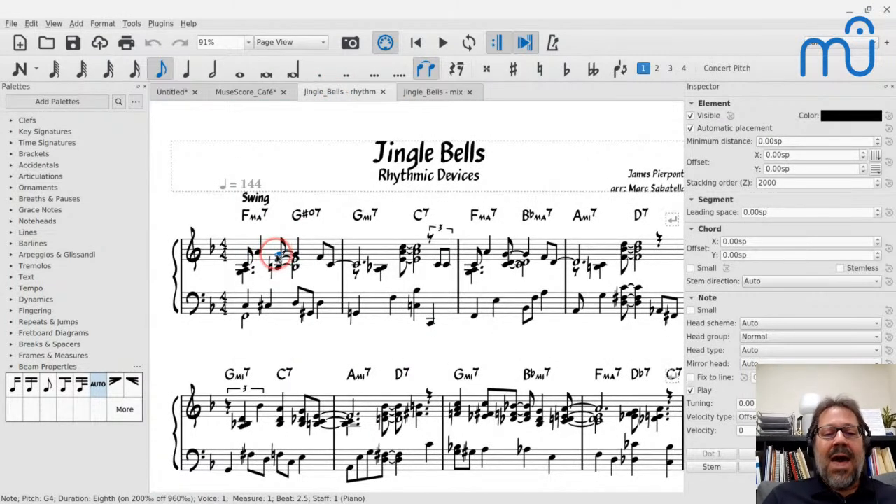
{"action": "key", "text": "5"}
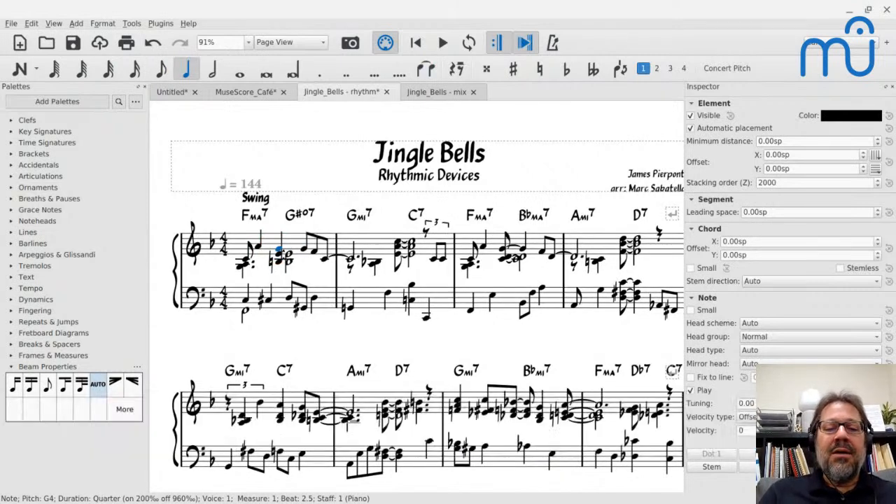
{"action": "key", "text": "Escape"}
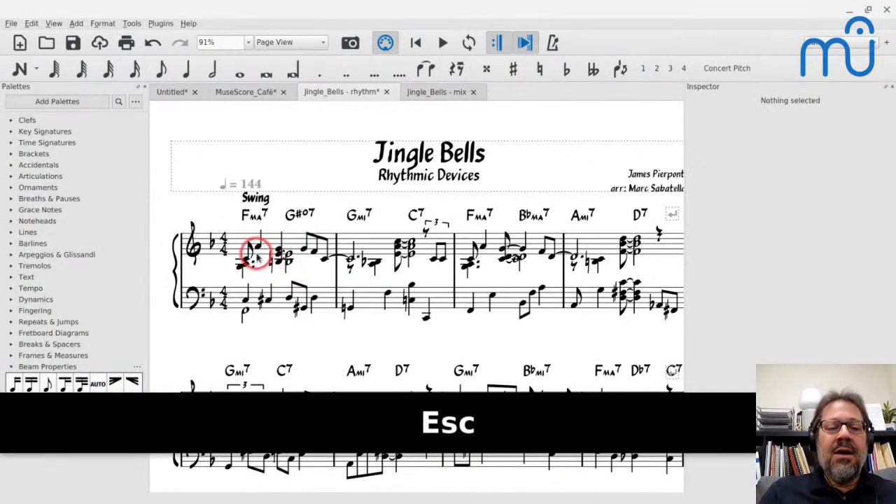
- Apply Regroup Rhythms to the treble staff of measure 1 and examine the resulting notation up close
{"action": "left_click", "coordinate": [293, 241]}
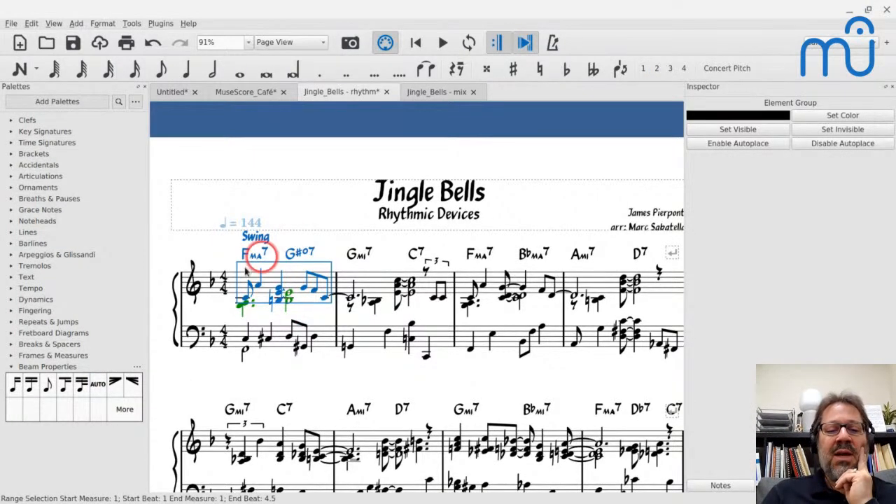
{"action": "left_click", "coordinate": [131, 23]}
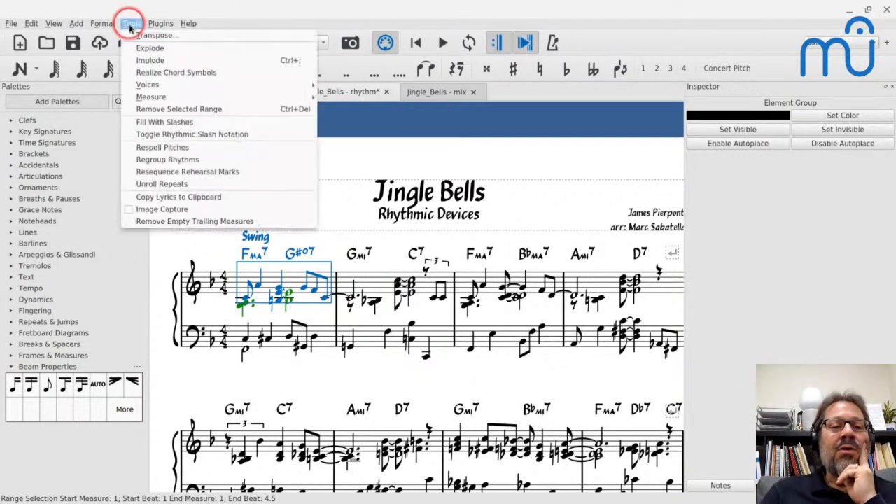
{"action": "left_click", "coordinate": [149, 160]}
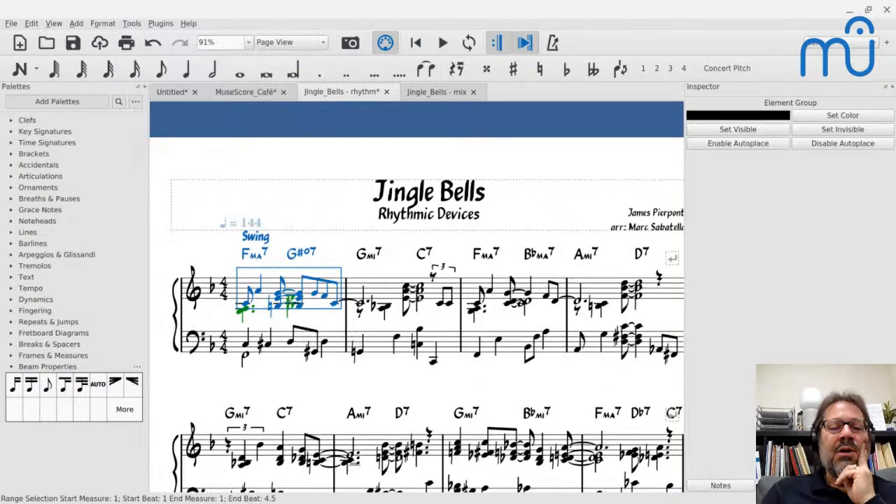
{"action": "scroll", "coordinate": [289, 310], "scroll_direction": "down", "scroll_amount": 4}
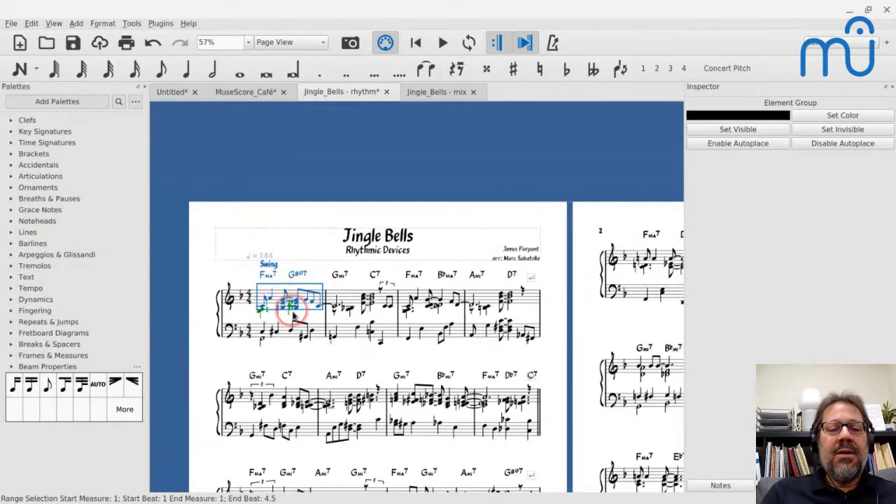
{"action": "scroll", "coordinate": [293, 317], "scroll_direction": "up", "scroll_amount": 10}
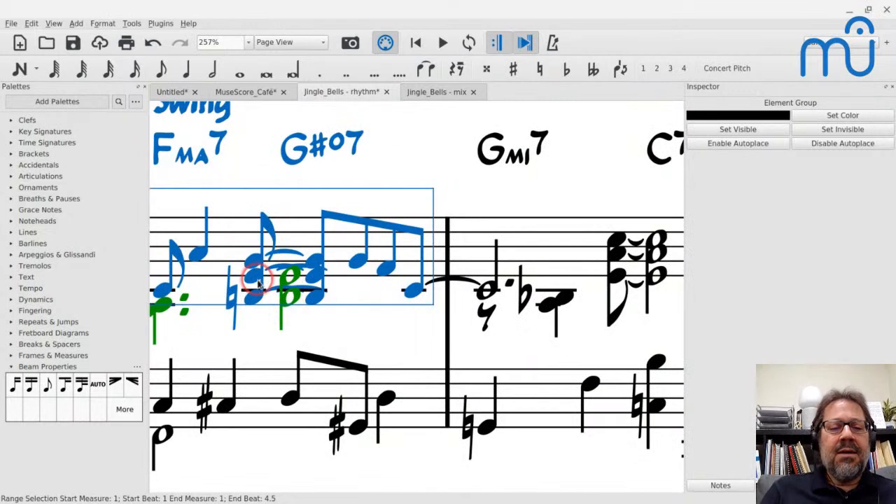
- Undo the rhythm regrouping and the quarter-note duration change in measure 1
{"action": "key", "text": "ctrl+z"}
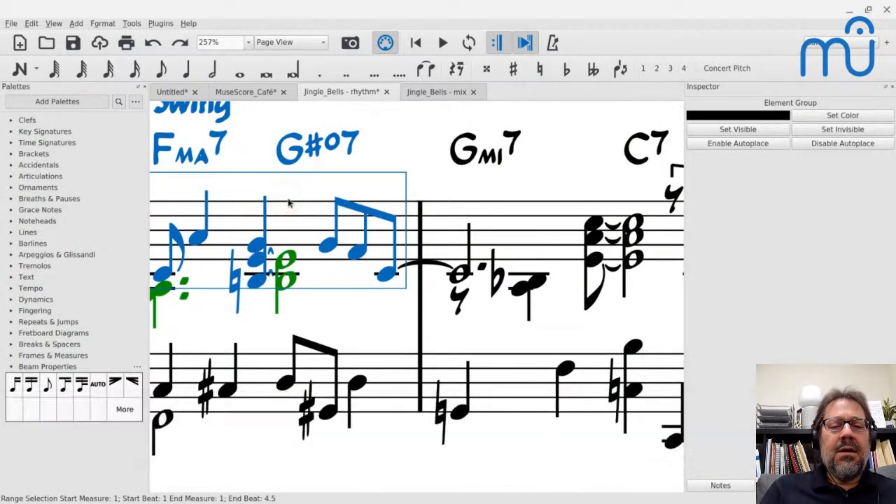
{"action": "key", "text": "ctrl+z"}
{"action": "key", "text": "ctrl+z"}
{"action": "key", "text": "ctrl+z"}
{"action": "key", "text": "ctrl+z"}
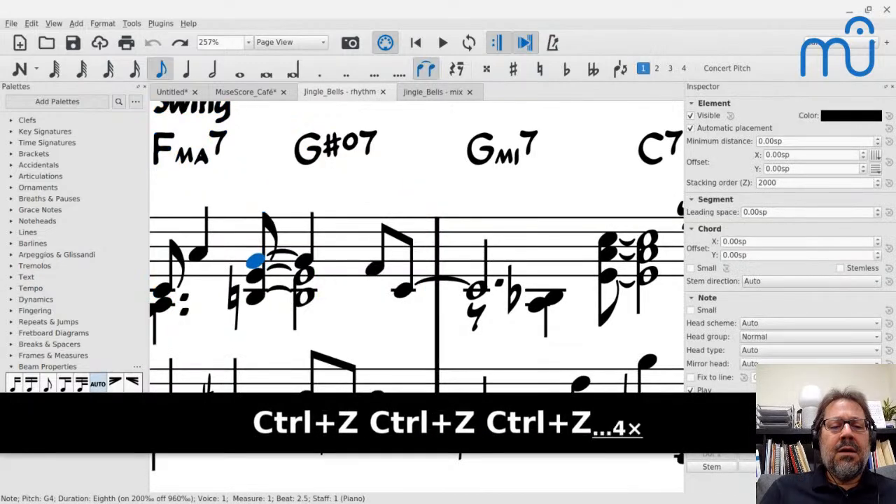
- Try flipping the E4 in the tied chord at beat 2.5 of measure 1, and undo the attempt
{"action": "left_click", "coordinate": [257, 283]}
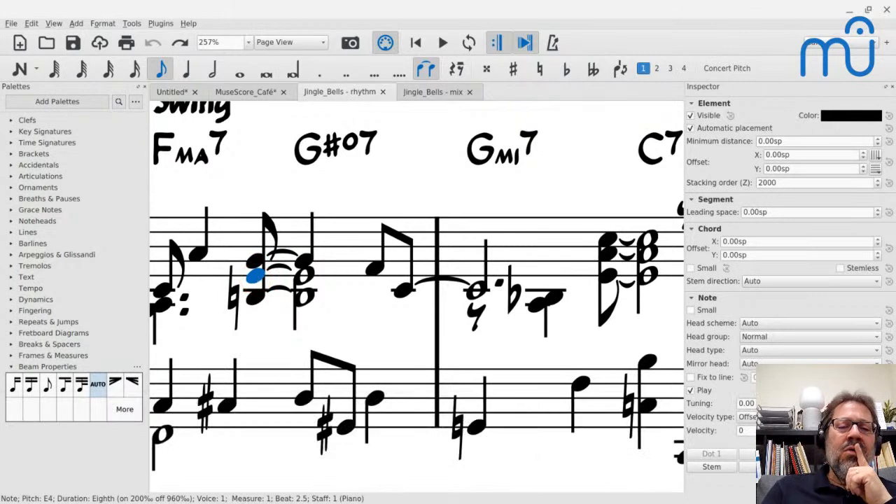
{"action": "left_click", "coordinate": [256, 277]}
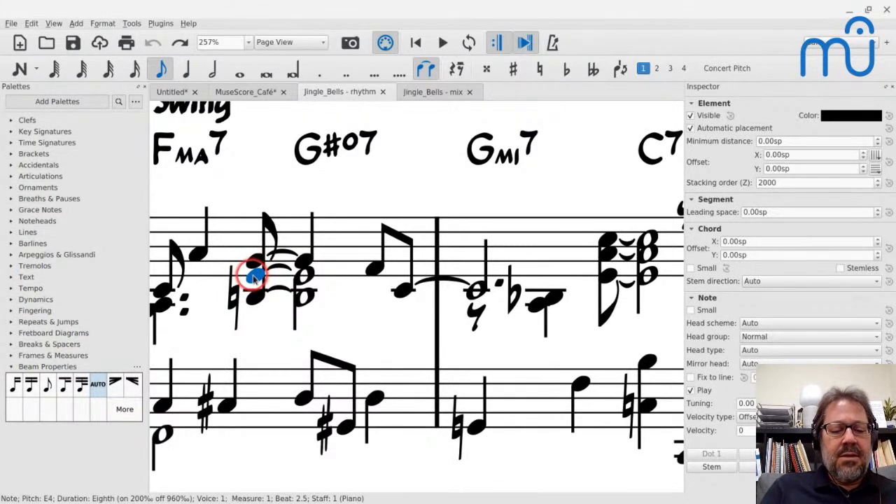
{"action": "key", "text": "x"}
{"action": "key", "text": "ctrl+z"}
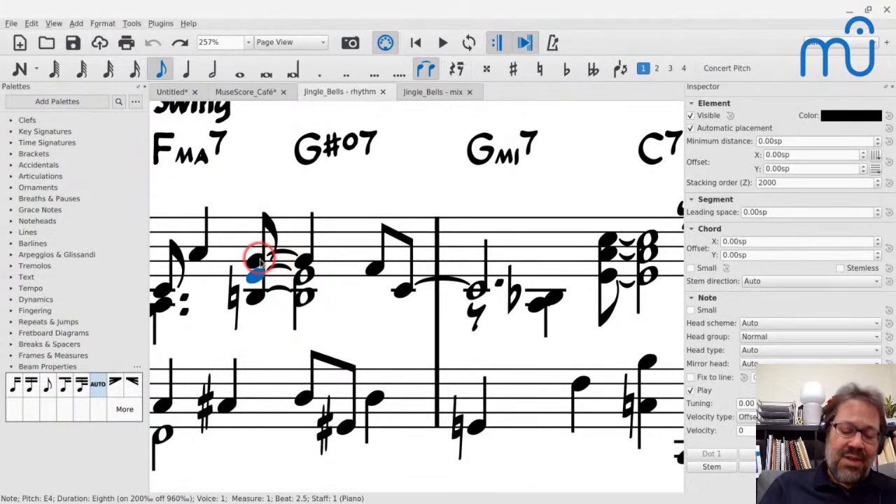
- Inspect the G4, E4 and B3 of the chord at beat 2.5 of measure 1 and the tied G4 at beat 3
{"action": "left_click", "coordinate": [258, 263]}
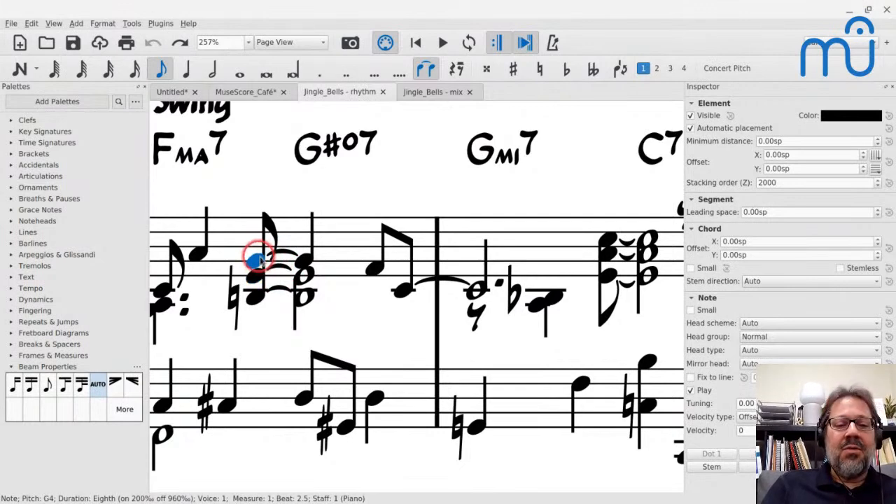
{"action": "left_click", "coordinate": [306, 259]}
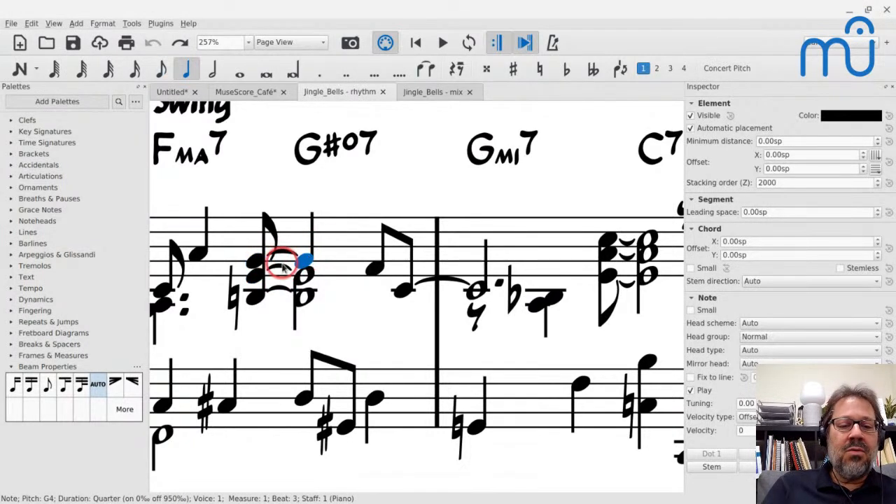
{"action": "left_click", "coordinate": [256, 262]}
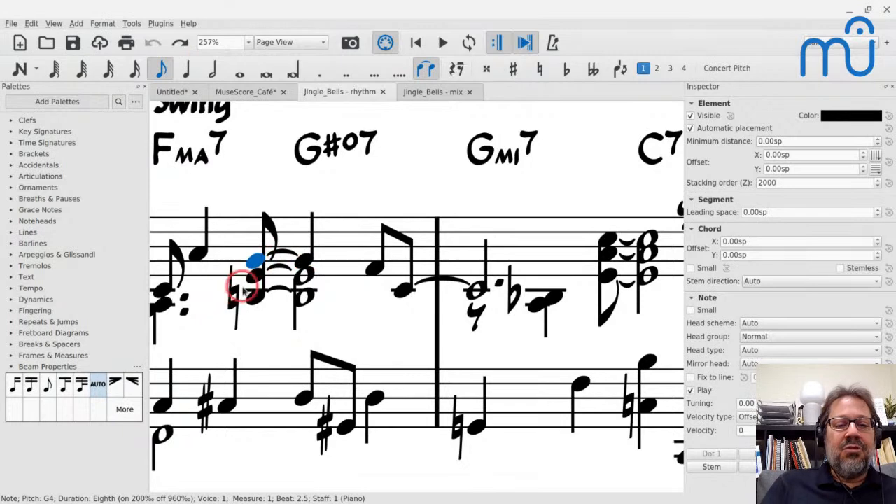
{"action": "left_click", "coordinate": [256, 278]}
{"action": "left_click", "coordinate": [257, 299]}
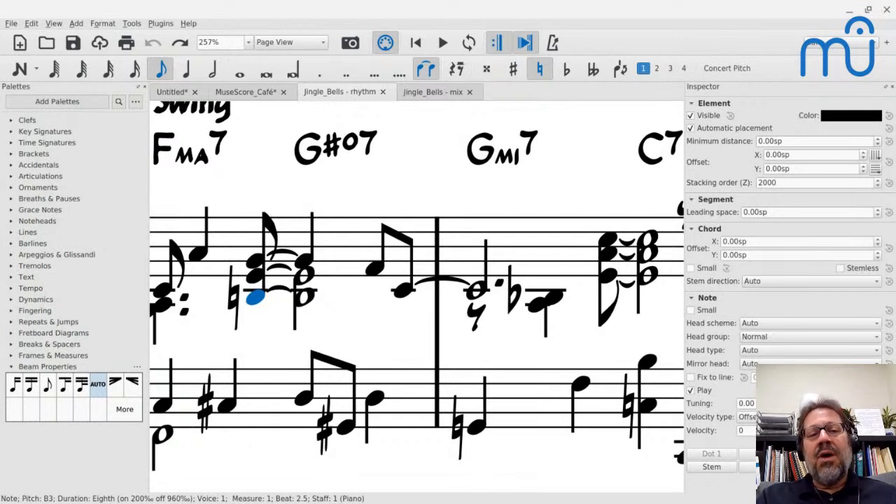
- Return to the Untitled score and view its dotted and tied rhythm examples
{"action": "left_click", "coordinate": [165, 94]}
{"action": "scroll", "coordinate": [256, 170], "scroll_direction": "down", "scroll_amount": 3}
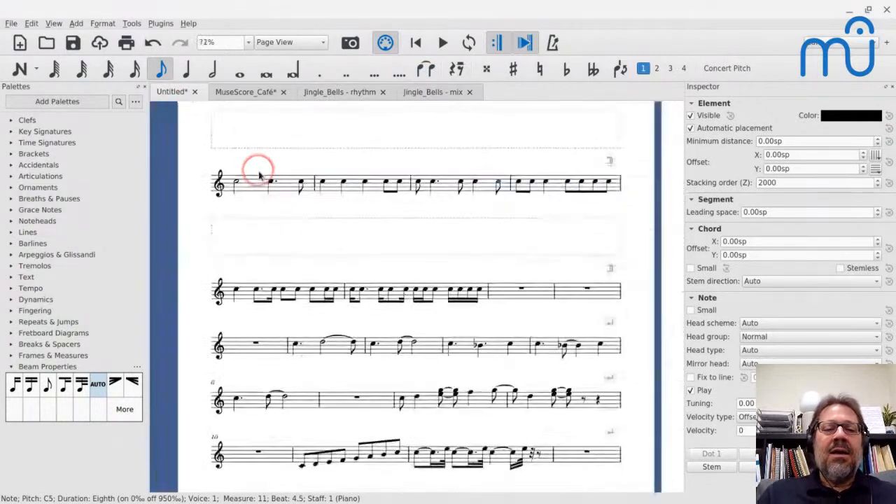
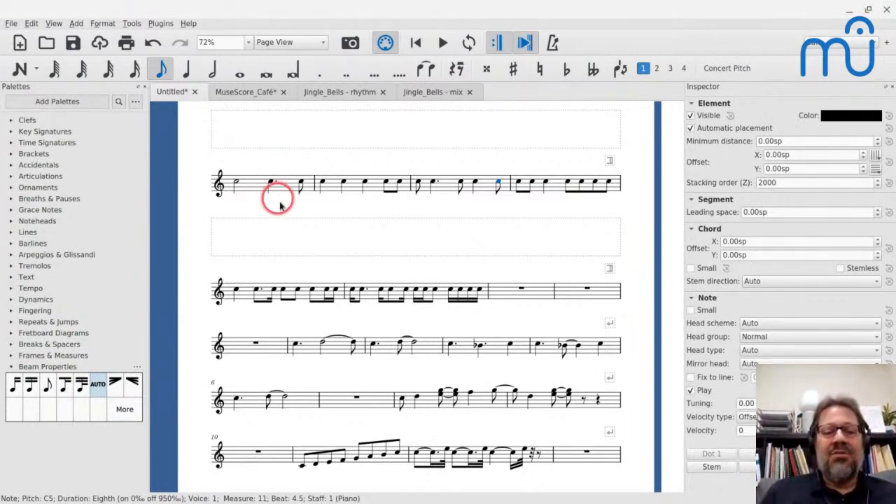
- Apply a 3/4 time signature to the first empty measure on page 2 of the Untitled score
{"action": "scroll", "coordinate": [295, 235], "scroll_direction": "down", "scroll_amount": 5}
{"action": "scroll", "coordinate": [529, 271], "scroll_direction": "right", "scroll_amount": 10}
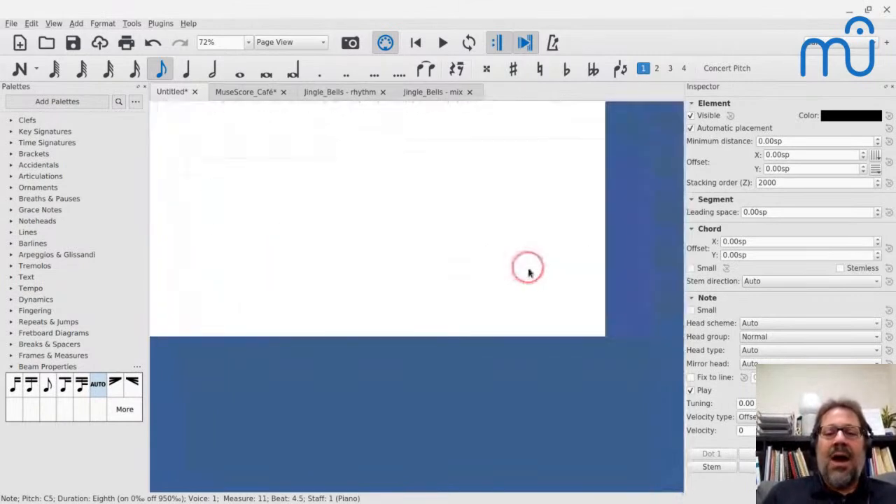
{"action": "scroll", "coordinate": [529, 272], "scroll_direction": "up", "scroll_amount": 16}
{"action": "scroll", "coordinate": [529, 272], "scroll_direction": "down", "scroll_amount": 1}
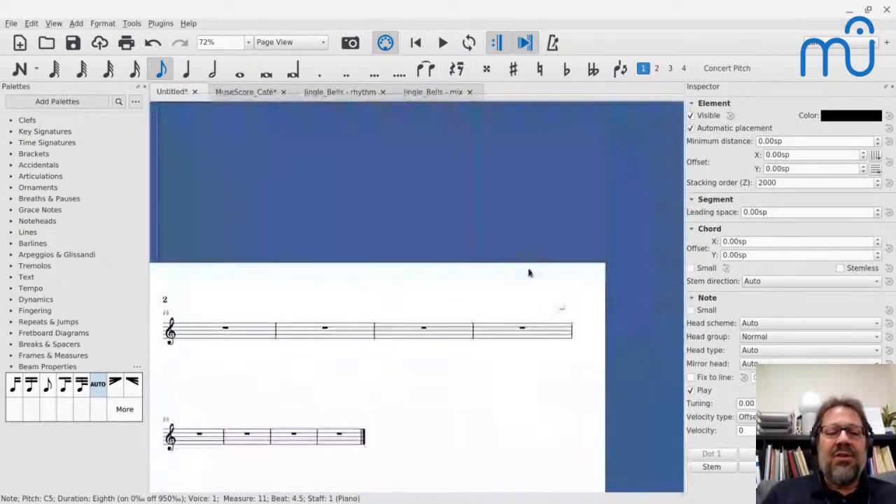
{"action": "key", "text": "Escape"}
{"action": "left_click", "coordinate": [239, 336]}
{"action": "left_click", "coordinate": [10, 142]}
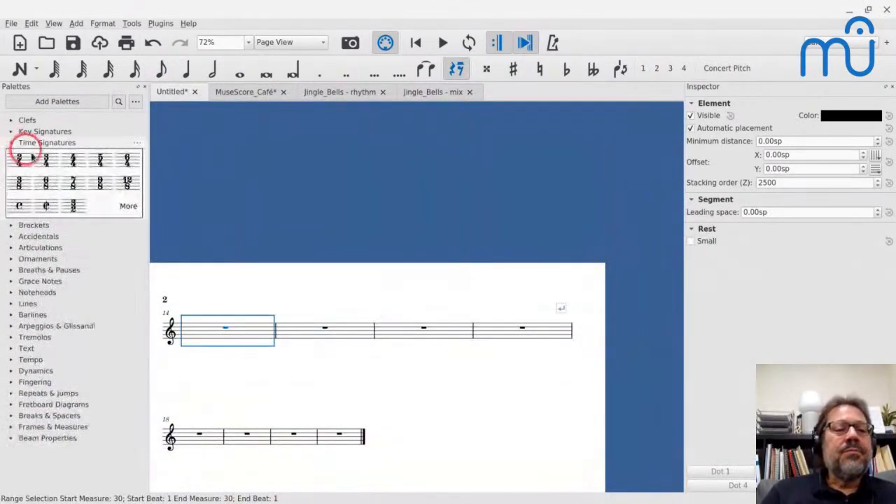
{"action": "left_click", "coordinate": [42, 161]}
{"action": "left_click", "coordinate": [300, 327]}
{"action": "key", "text": "Return"}
- Enter two dotted-quarter C5 notes in the first 3/4 measure
{"action": "left_click", "coordinate": [220, 329]}
{"action": "key", "text": "n"}
{"action": "key", "text": "5"}
{"action": "key", "text": "5"}
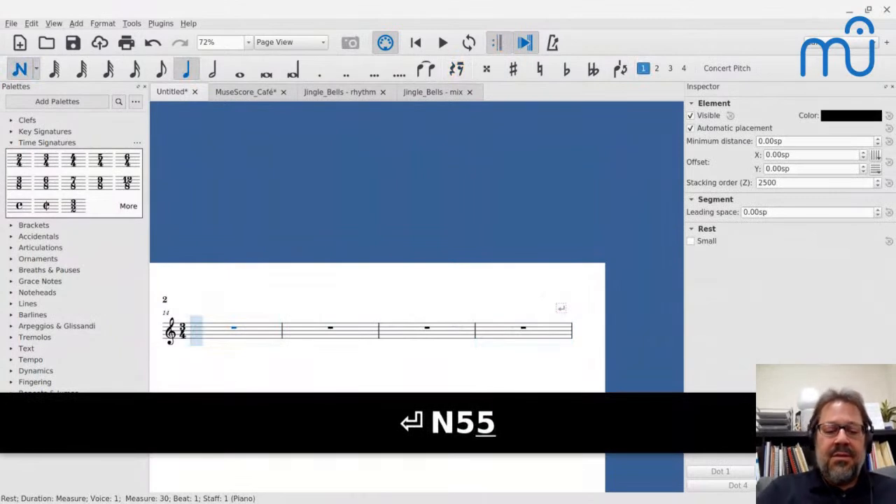
{"action": "key", "text": "c"}
{"action": "key", "text": "shift+w"}
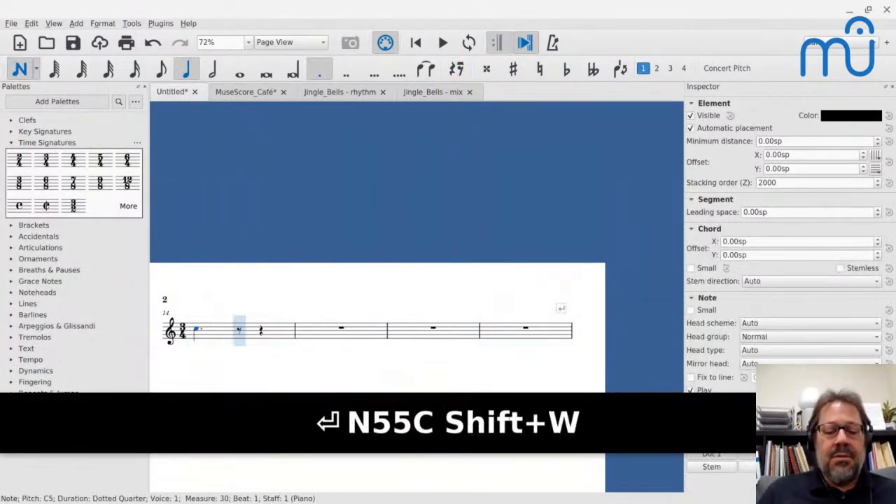
{"action": "key", "text": "c"}
{"action": "key", "text": "Escape"}
{"action": "key", "text": "grave"}
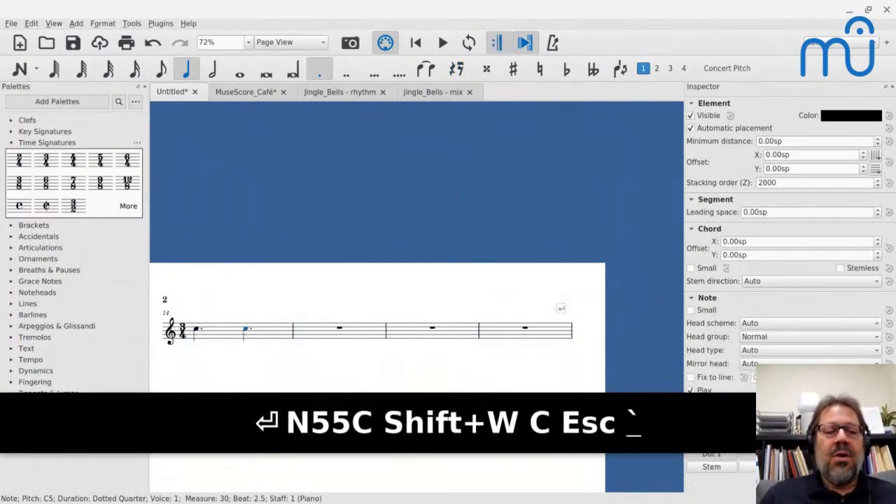
- Play back the two dotted-quarter notes in the first 3/4 measure, then clear the selection
{"action": "left_click", "coordinate": [215, 334]}
{"action": "scroll", "coordinate": [215, 336], "scroll_direction": "down", "scroll_amount": 1}
{"action": "scroll", "coordinate": [216, 336], "scroll_direction": "down", "scroll_amount": 1}
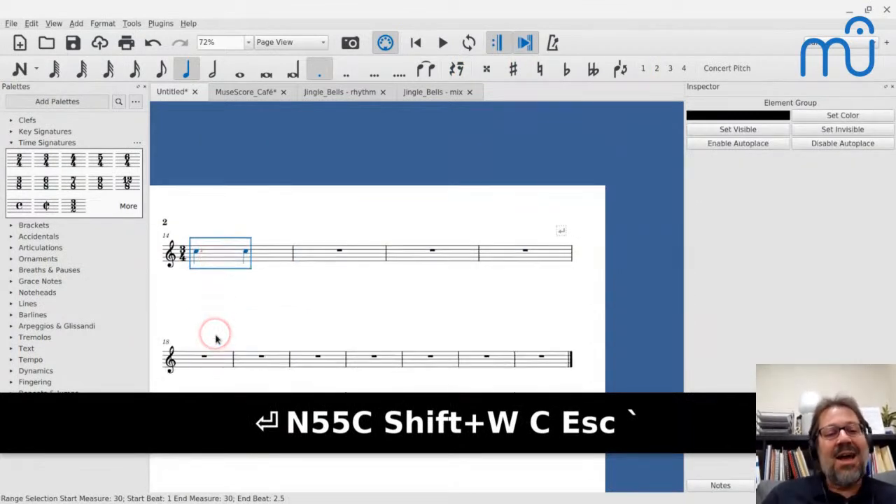
{"action": "key", "text": "space"}
{"action": "left_click", "coordinate": [210, 257]}
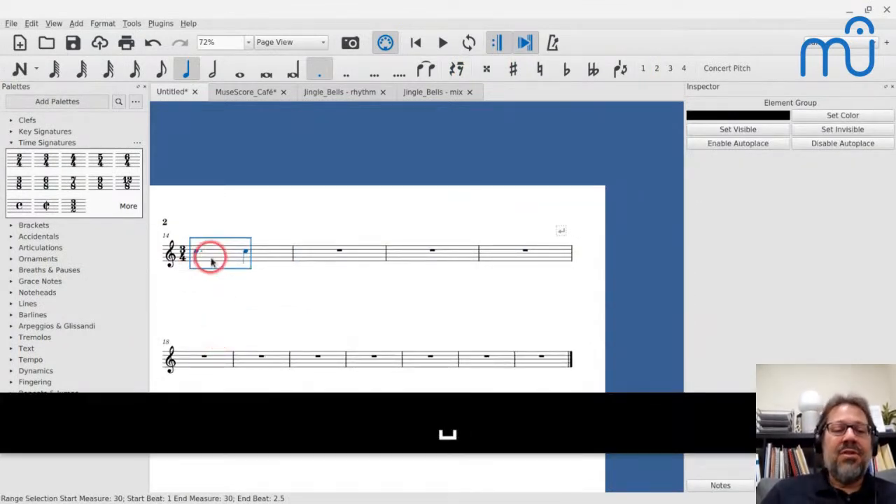
{"action": "key", "text": "space"}
{"action": "key", "text": "space"}
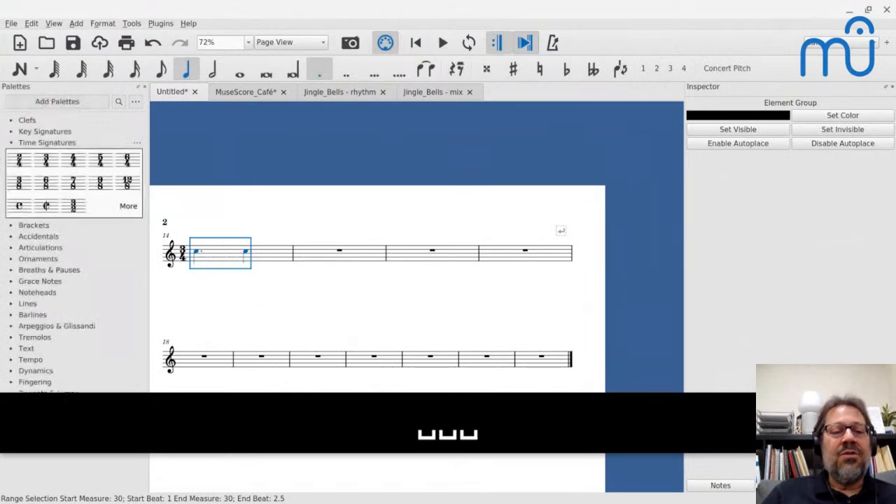
{"action": "left_click", "coordinate": [238, 284]}
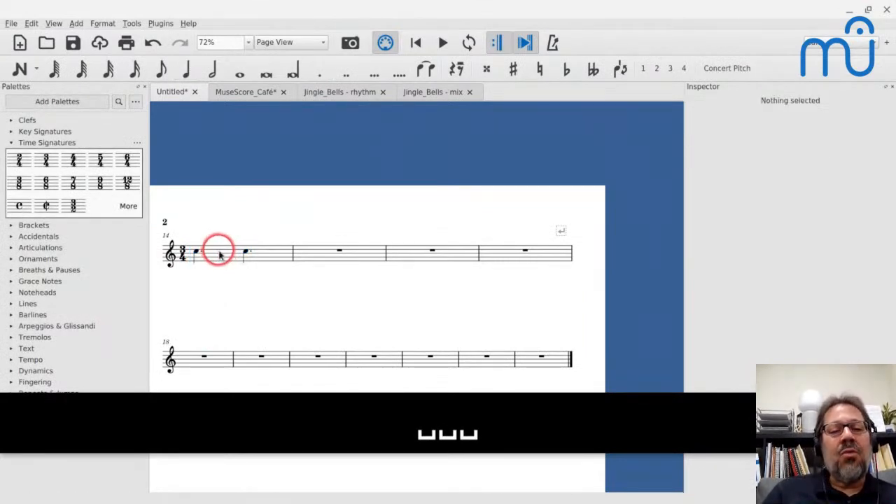
- Enter a dotted-quarter C5 and an eighth C5 tied to a quarter in the second 3/4 measure, and select its first two notes
{"action": "left_click", "coordinate": [319, 253]}
{"action": "key", "text": "n"}
{"action": "key", "text": "5"}
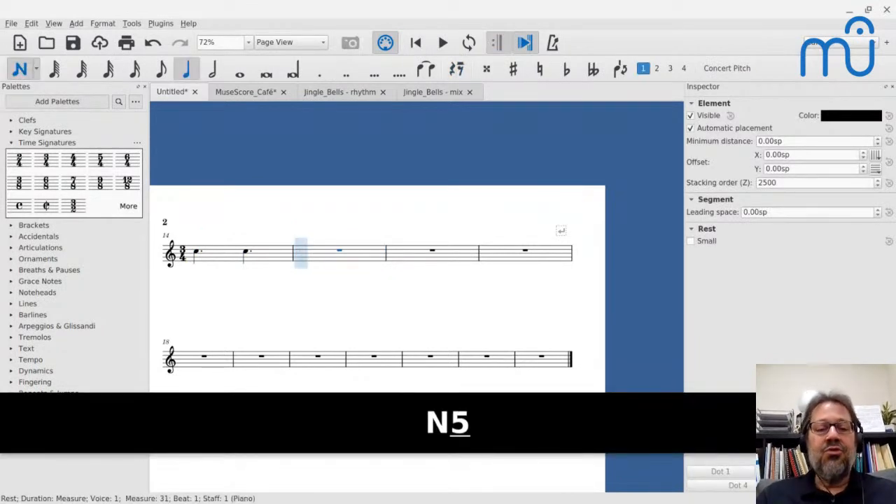
{"action": "key", "text": "c"}
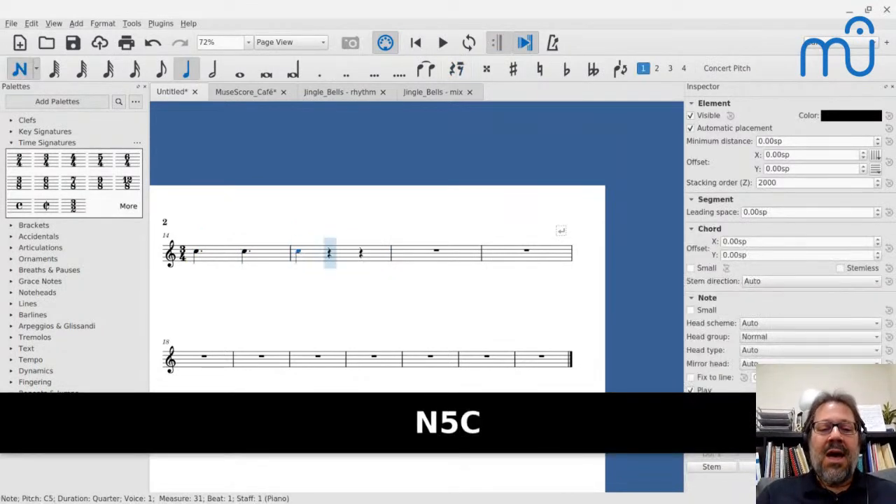
{"action": "key", "text": "shift+w"}
{"action": "key", "text": "4"}
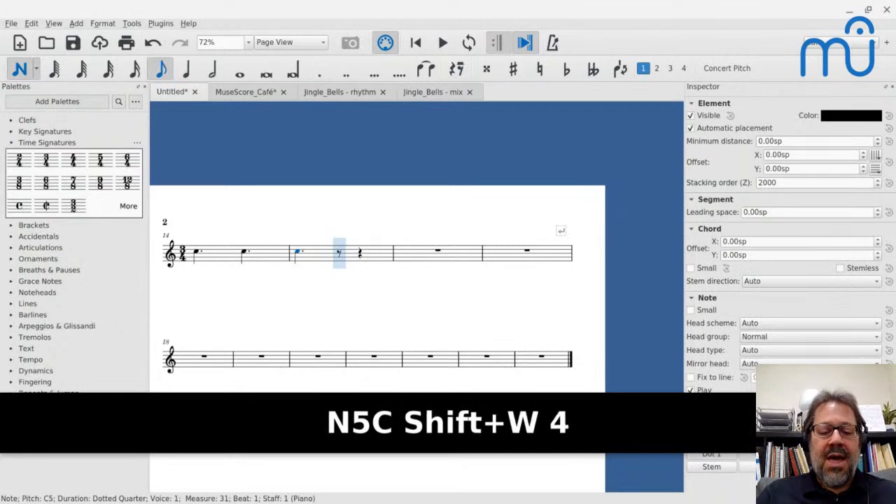
{"action": "key", "text": "c"}
{"action": "key", "text": "5"}
{"action": "key", "text": "shift+equal"}
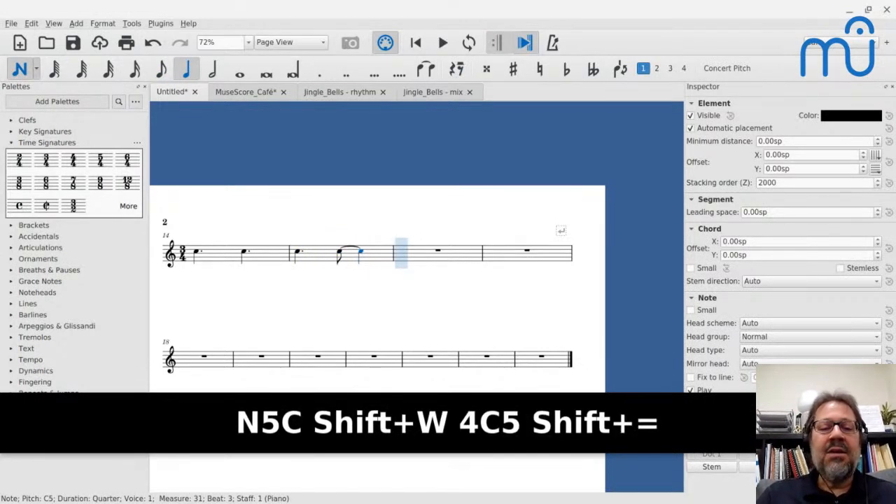
{"action": "key", "text": "Escape"}
{"action": "left_click", "coordinate": [296, 256]}
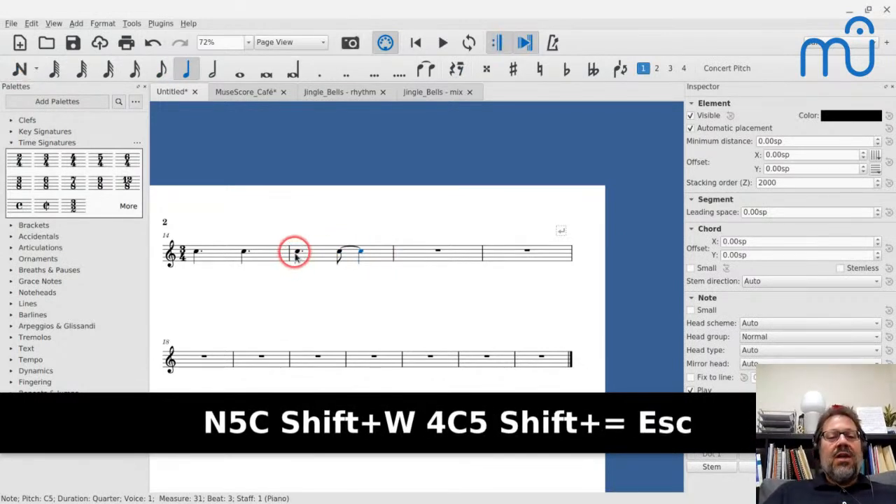
{"action": "key", "text": "shift+Right"}
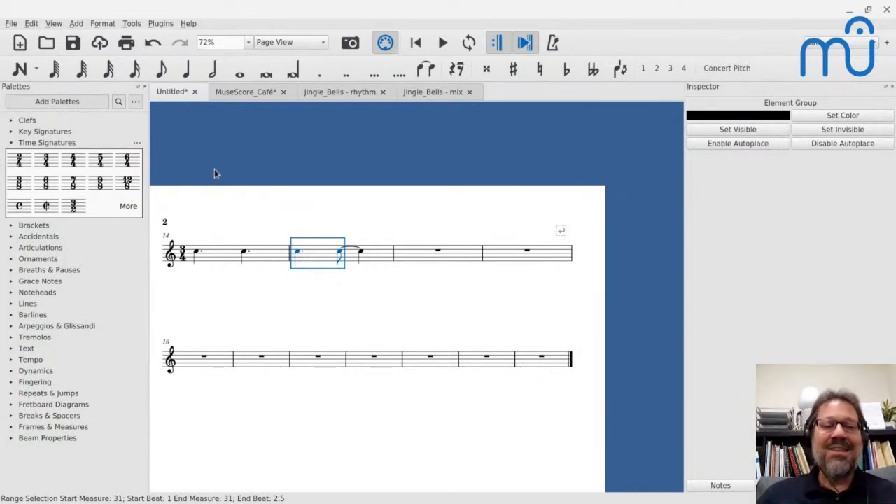
- Switch to the MuseScore_Café score, examine the full first page and select the trumpet's opening measure
{"action": "left_click", "coordinate": [230, 96]}
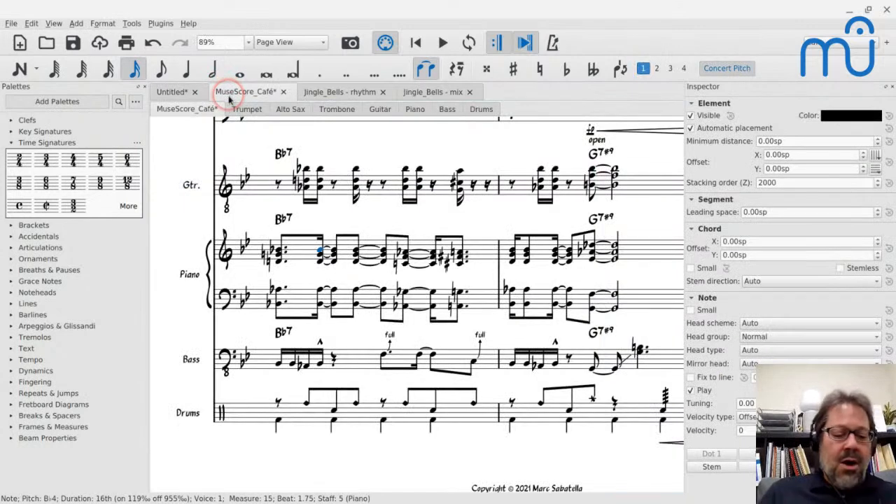
{"action": "key", "text": "Home"}
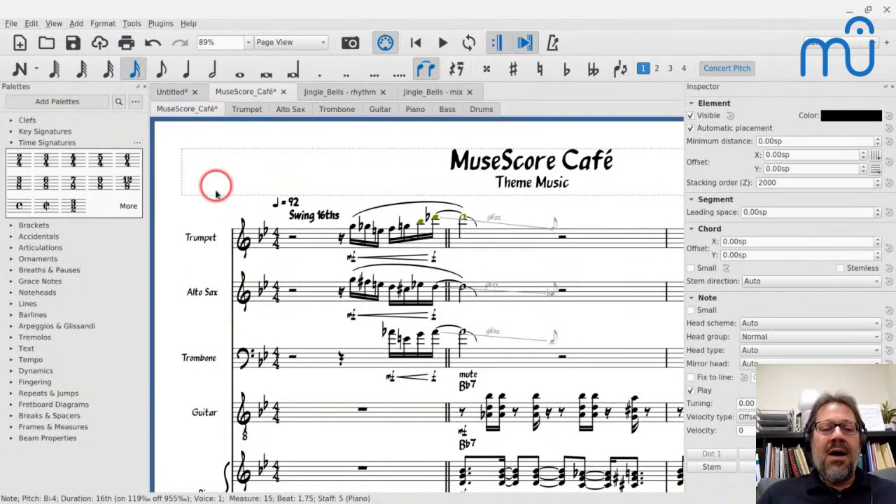
{"action": "scroll", "coordinate": [210, 194], "scroll_direction": "down", "scroll_amount": 2}
{"action": "scroll", "coordinate": [212, 200], "scroll_direction": "right", "scroll_amount": 1}
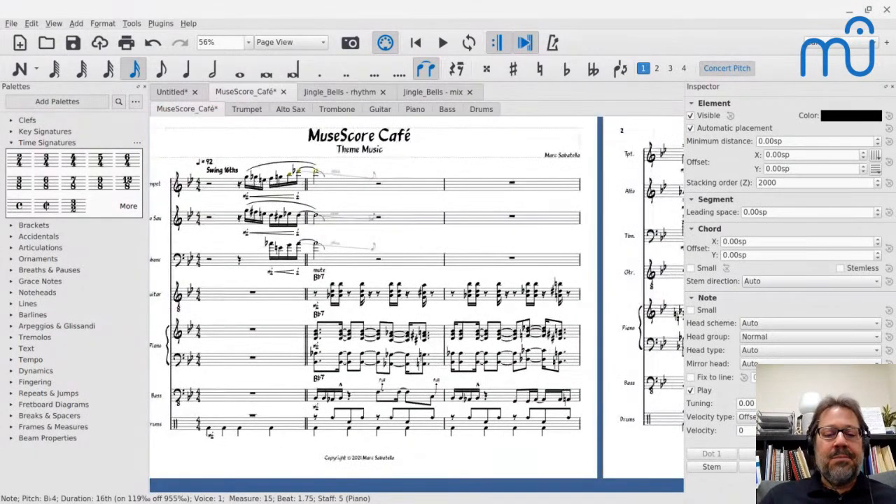
{"action": "left_click", "coordinate": [328, 396]}
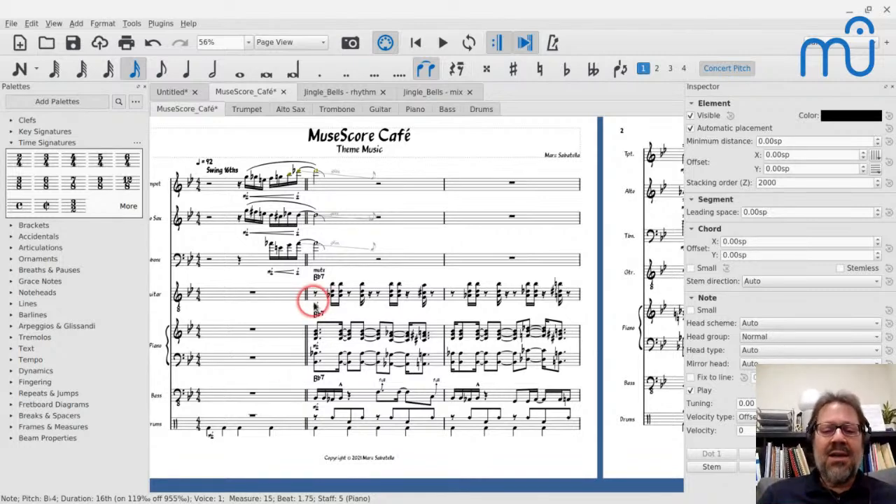
{"action": "scroll", "coordinate": [314, 306], "scroll_direction": "down", "scroll_amount": 1}
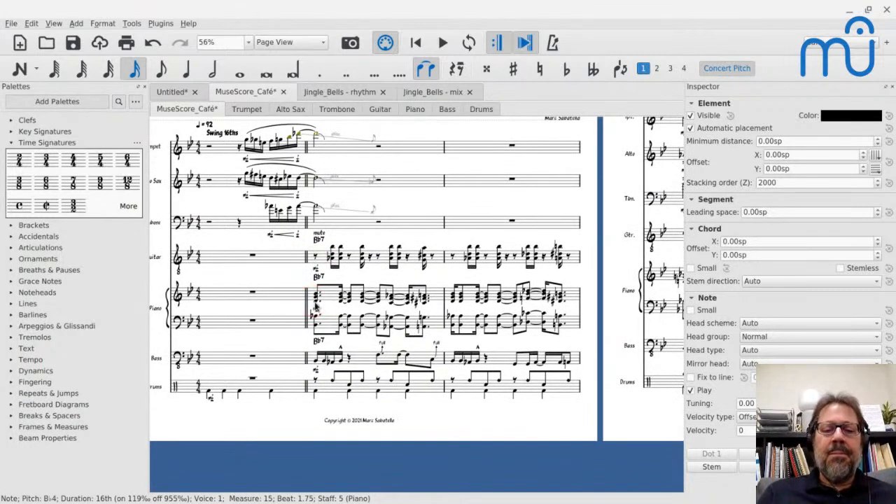
{"action": "scroll", "coordinate": [234, 196], "scroll_direction": "up", "scroll_amount": 1}
{"action": "left_click", "coordinate": [216, 192]}
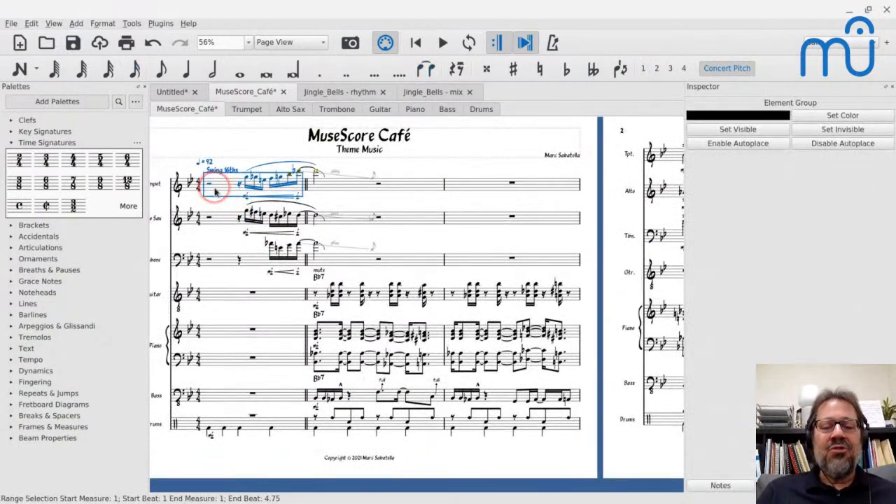
{"action": "scroll", "coordinate": [216, 192], "scroll_direction": "left", "scroll_amount": 1}
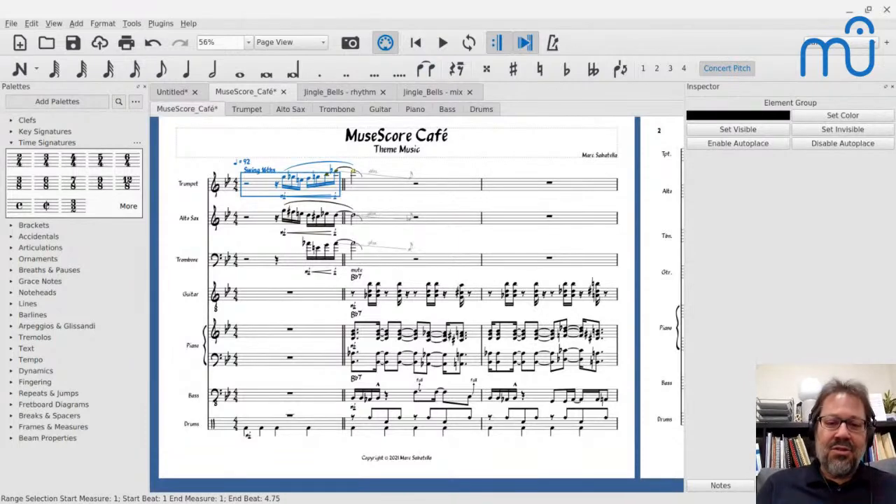
{"action": "scroll", "coordinate": [416, 301], "scroll_direction": "up", "scroll_amount": 1}
- Show the playback controls and set the master volume to -50.0 dB
{"action": "left_click", "coordinate": [15, 179]}
{"action": "key", "text": "ctrl+super+0"}
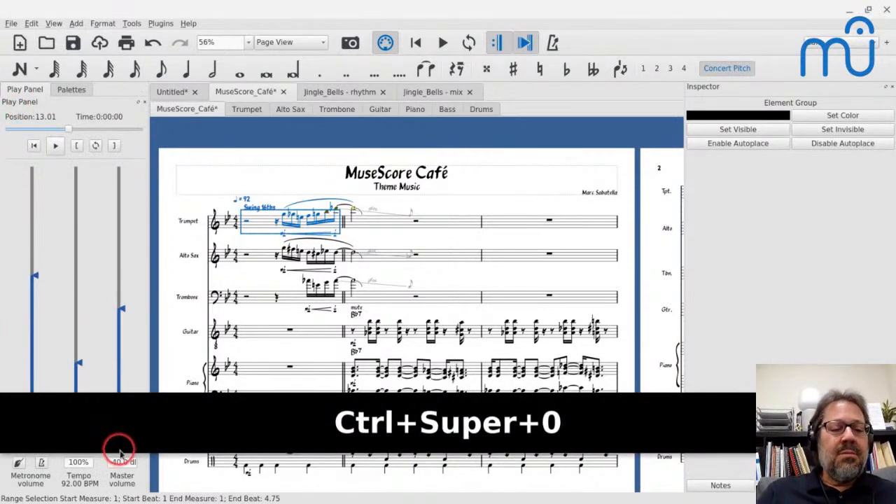
{"action": "key", "text": "Left"}
{"action": "key", "text": "shift+Left"}
{"action": "type", "text": "5"}
{"action": "key", "text": "Return"}
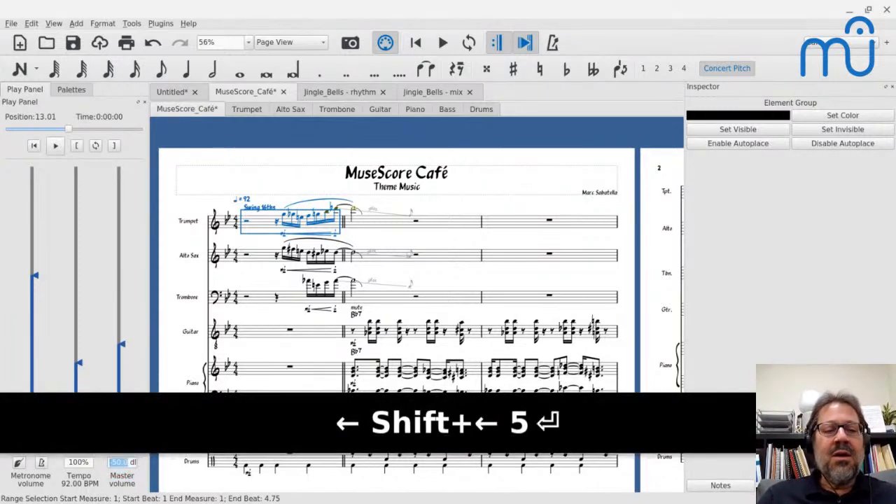
- Play the MuseScore_Café score from the Swing 16ths marking in measure 1 through to its end
{"action": "left_click", "coordinate": [262, 213]}
{"action": "key", "text": "space"}
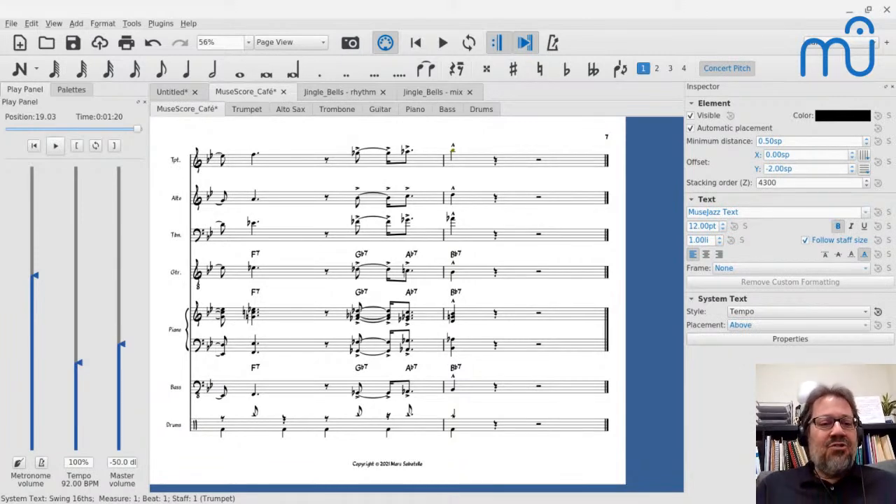
{"action": "left_click", "coordinate": [189, 139]}
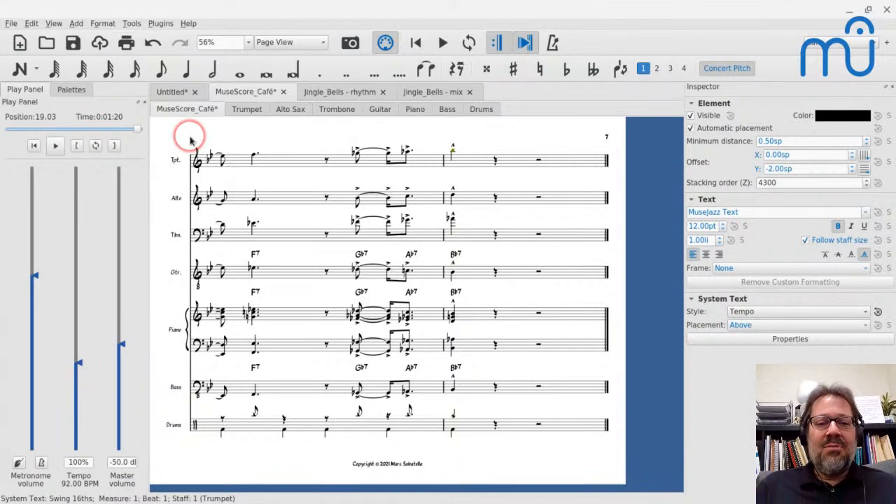